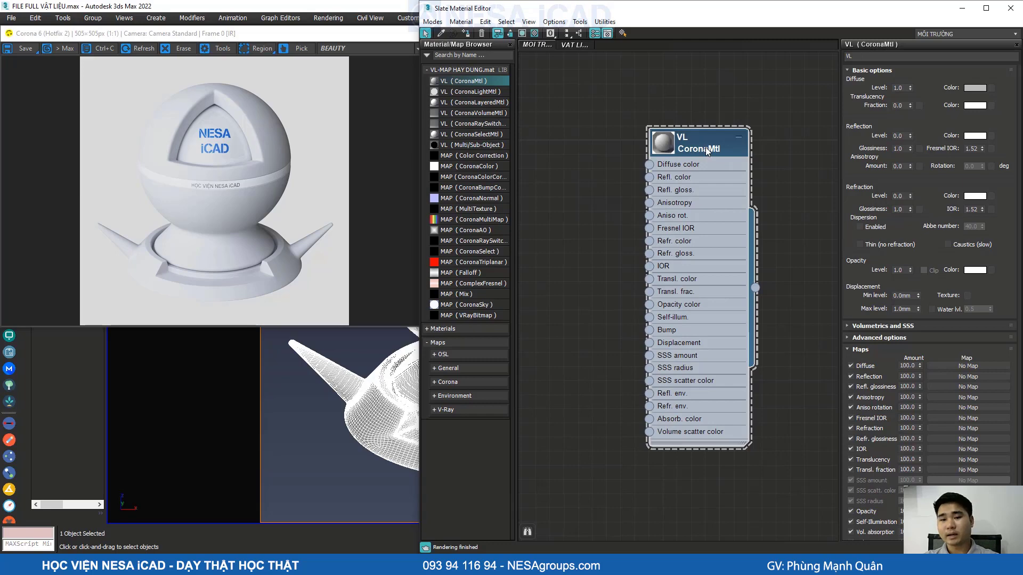
Step: Enlarge the preview thumbnail of the VL CoronaMtl node in the material view
{"action": "scroll", "coordinate": [703, 173], "scroll_direction": "up", "scroll_amount": 3}
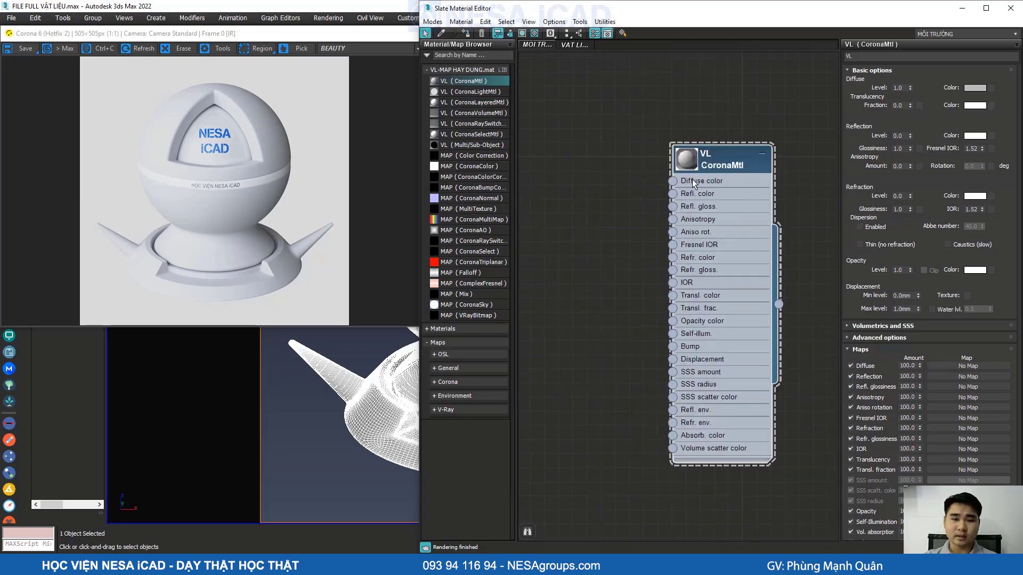
{"action": "double_click", "coordinate": [692, 152]}
{"action": "scroll", "coordinate": [695, 147], "scroll_direction": "down", "scroll_amount": 3}
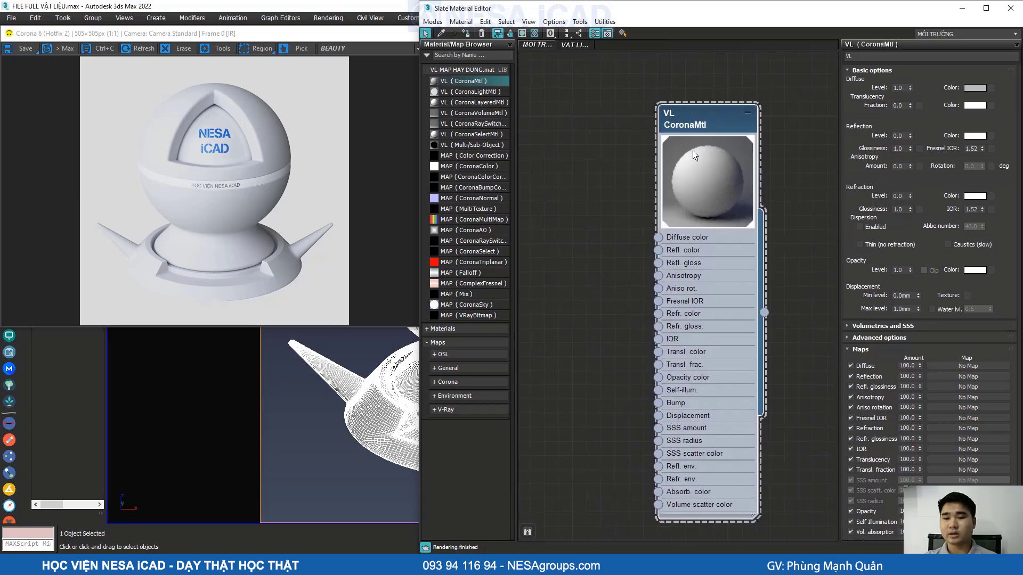
{"action": "middle_click_drag", "start_coordinate": [738, 182], "coordinate": [766, 177]}
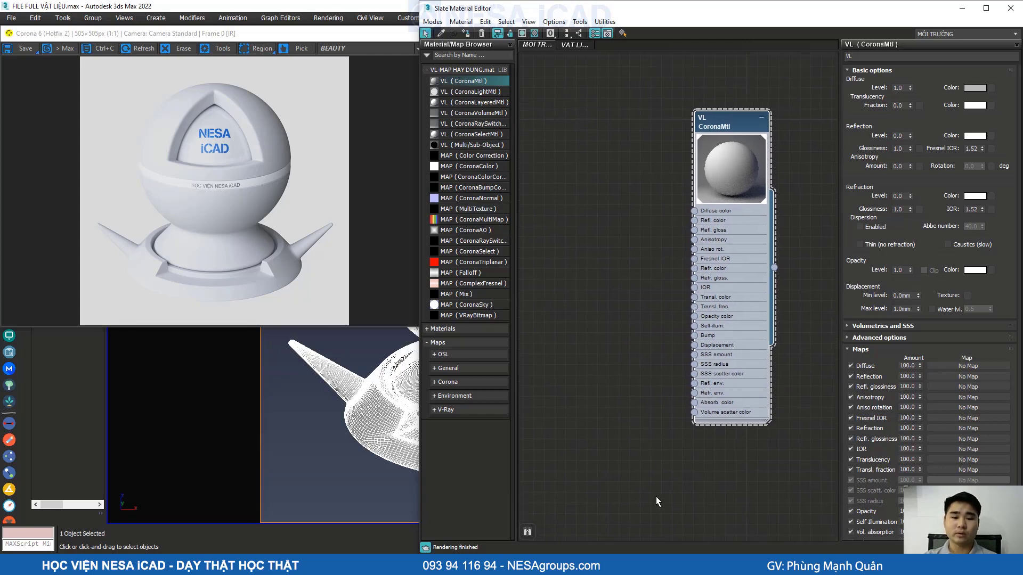
Step: Switch to File Explorer and read the image 7 cau hoi from the 00 FILE RENDER MẪU VẬT LIỆU folder, closing it when done
{"action": "key", "text": "alt+Tab"}
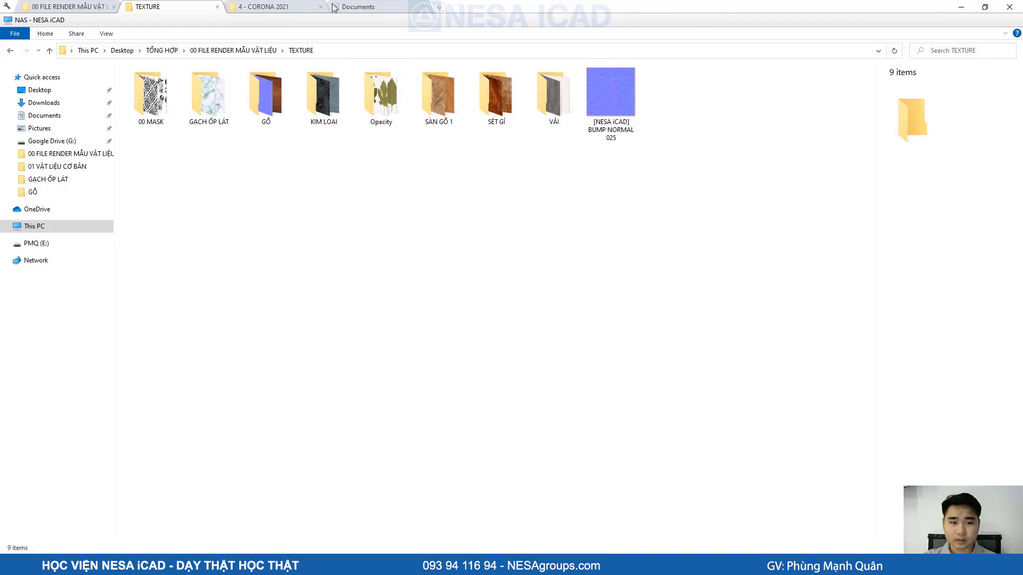
{"action": "left_click", "coordinate": [80, 6]}
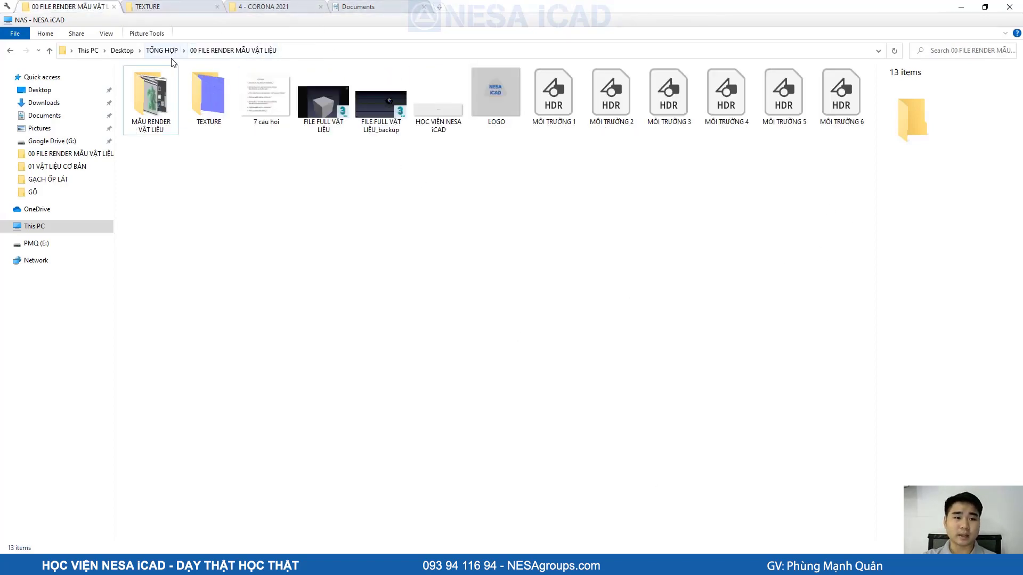
{"action": "double_click", "coordinate": [277, 101]}
{"action": "left_click", "coordinate": [817, 258]}
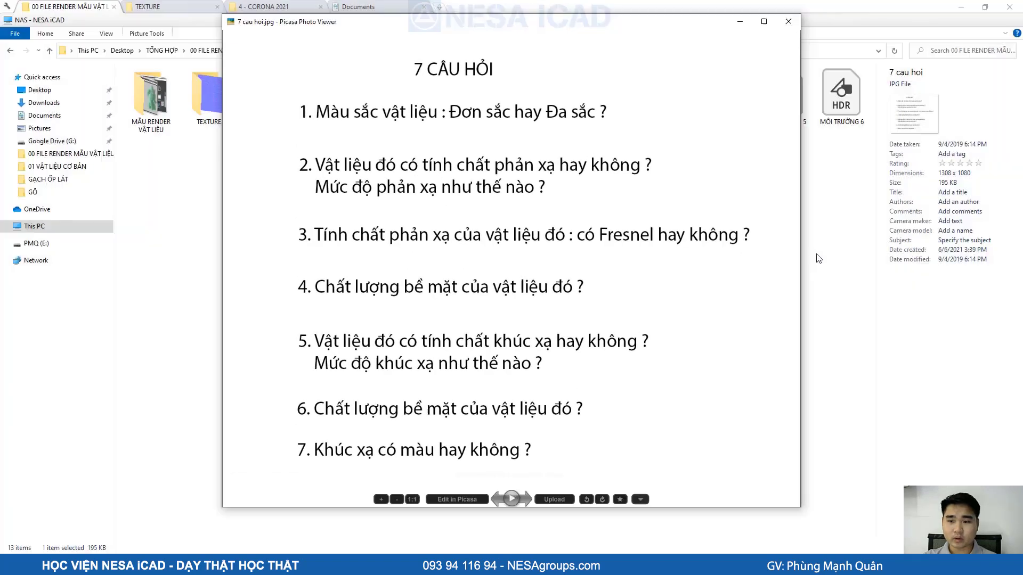
{"action": "left_click_drag", "start_coordinate": [220, 15], "coordinate": [298, 74]}
{"action": "left_click_drag", "start_coordinate": [416, 75], "coordinate": [232, 75]}
{"action": "left_click_drag", "start_coordinate": [169, 76], "coordinate": [169, 72]}
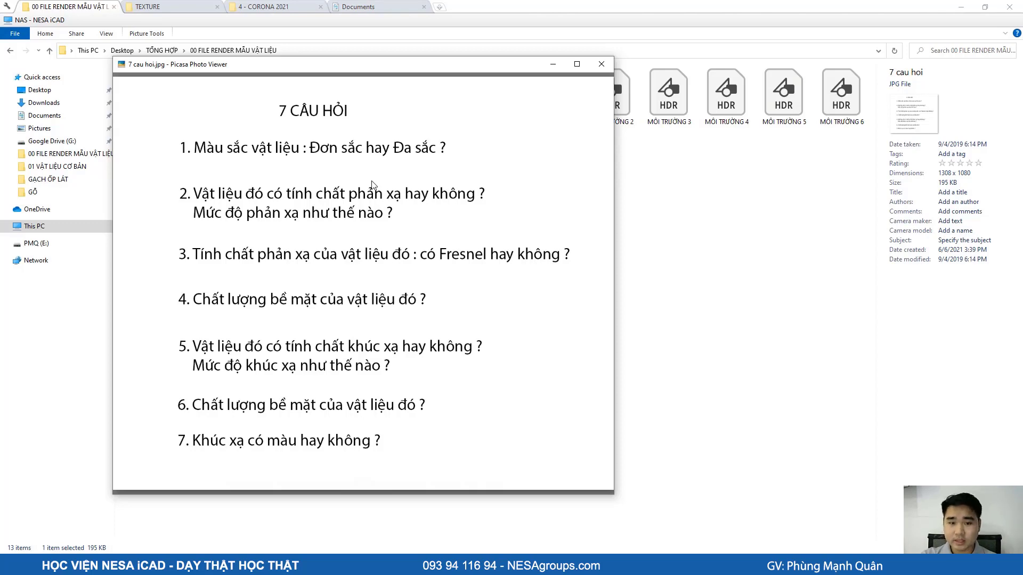
{"action": "key", "text": "Escape"}
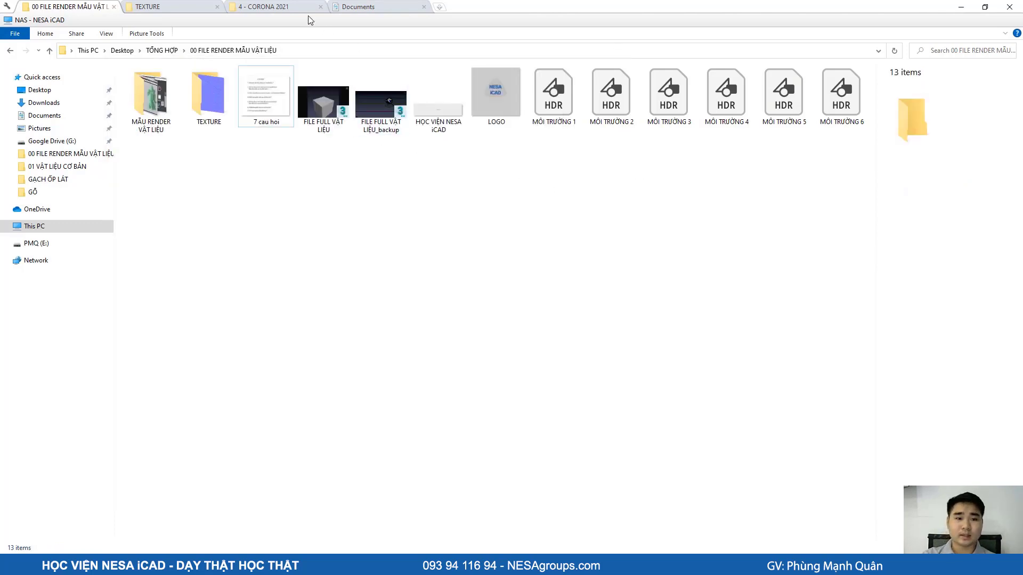
Step: Open the GỖ wood folder inside the TEXTURE folder
{"action": "left_click", "coordinate": [292, 5]}
{"action": "left_click", "coordinate": [368, 6]}
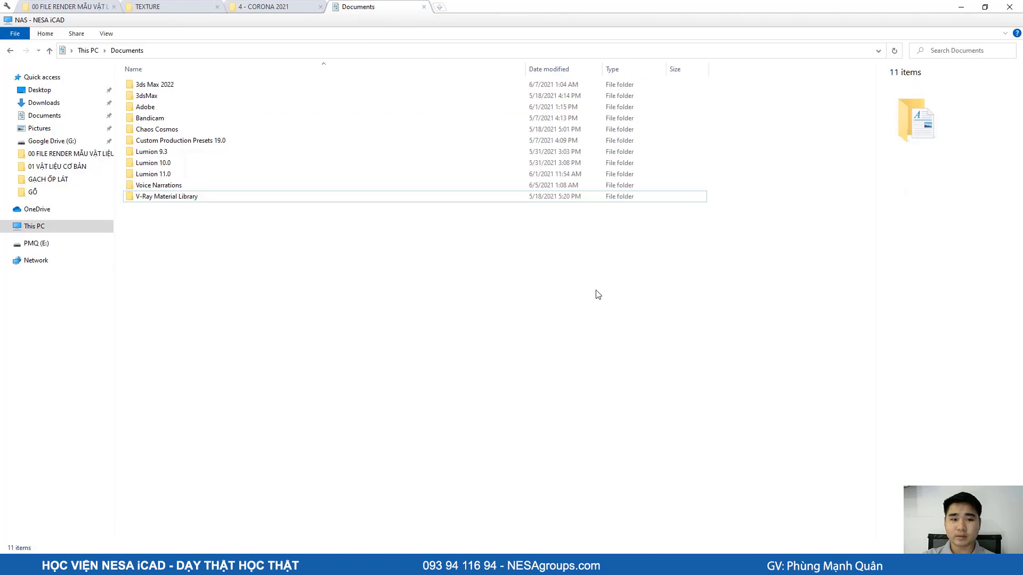
{"action": "left_click", "coordinate": [189, 4]}
{"action": "double_click", "coordinate": [434, 103]}
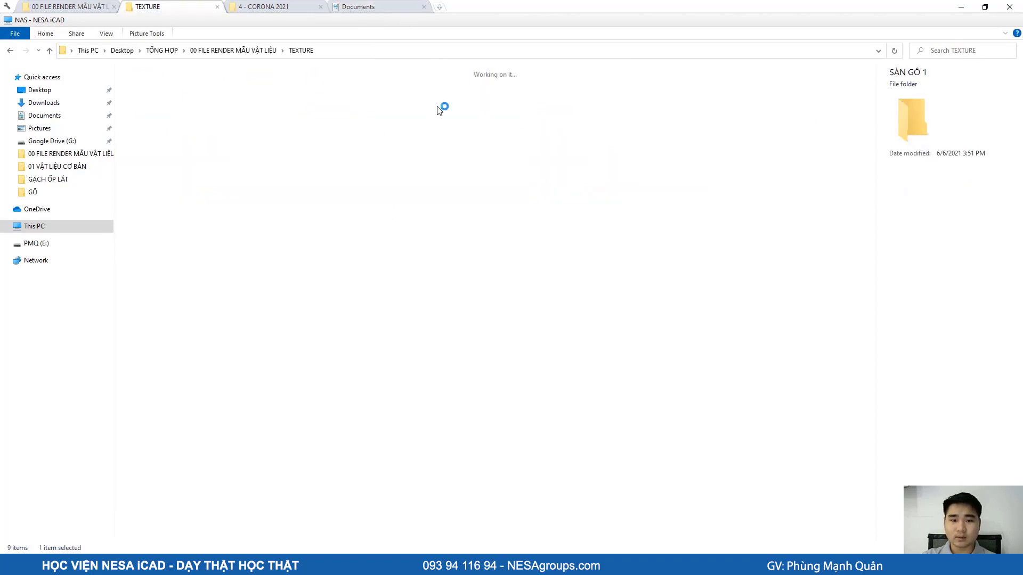
{"action": "left_click", "coordinate": [301, 50]}
{"action": "double_click", "coordinate": [315, 101]}
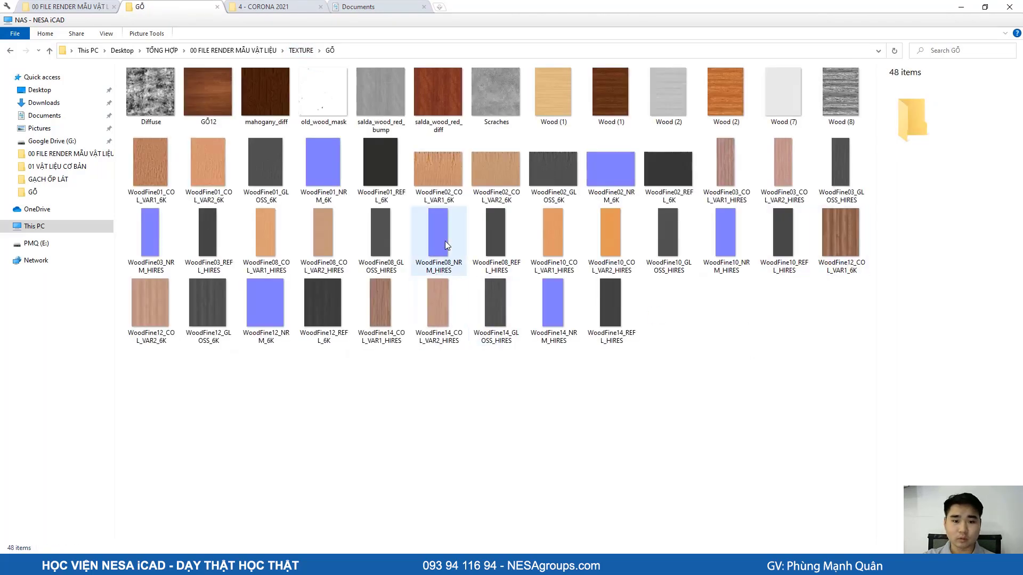
Step: Preview the WoodFine12_COL_VAR2_6K texture at large size and close the preview
{"action": "left_click", "coordinate": [156, 305]}
{"action": "key", "text": "space"}
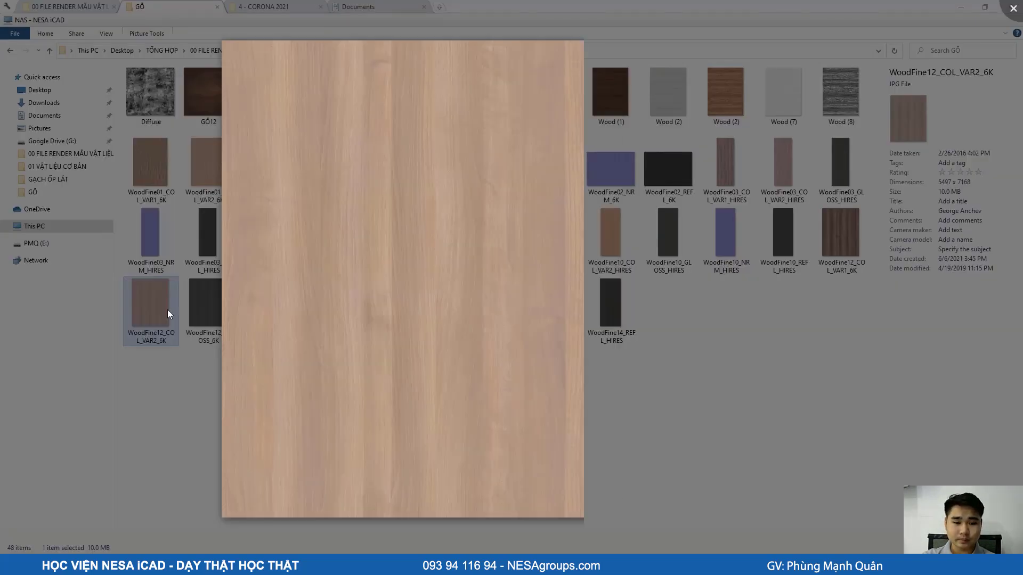
{"action": "key", "text": "space"}
Step: Load WoodFine12_COL_VAR1_6K from the folder into the Slate Material Editor as the VL material's Diffuse color map
{"action": "left_click", "coordinate": [842, 238]}
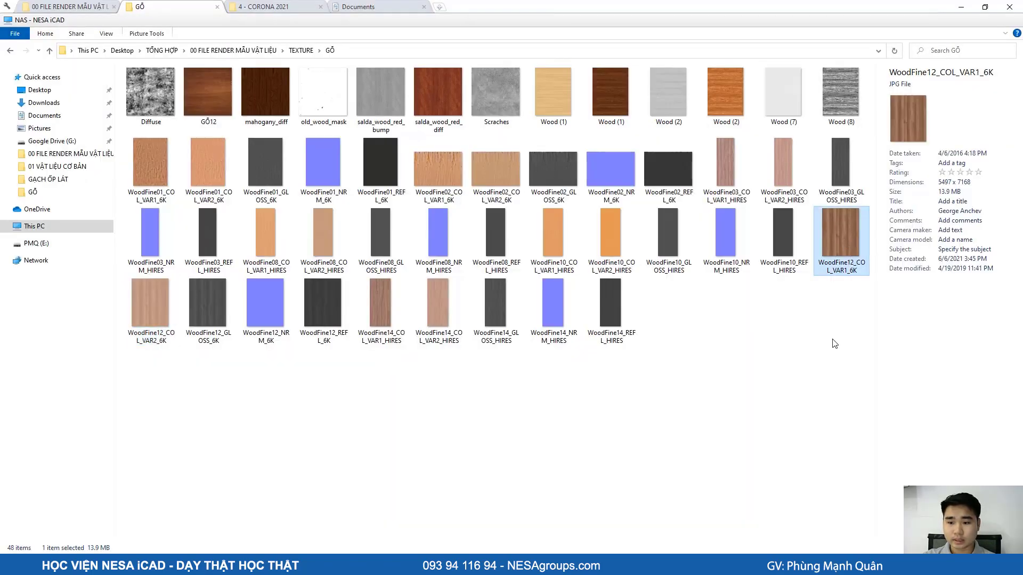
{"action": "left_click_drag", "start_coordinate": [834, 250], "coordinate": [753, 214]}
{"action": "scroll", "coordinate": [559, 200], "scroll_direction": "up", "scroll_amount": 2}
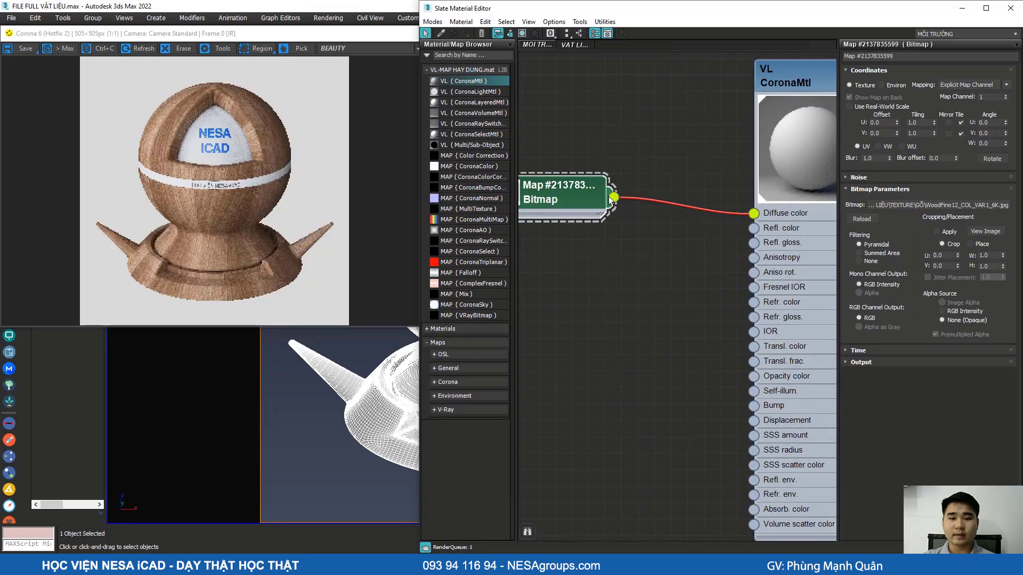
{"action": "scroll", "coordinate": [575, 206], "scroll_direction": "up", "scroll_amount": 2}
Step: Enlarge the wood bitmap node's preview and place the node beside the upper part of the VL material node
{"action": "left_click_drag", "start_coordinate": [590, 205], "coordinate": [662, 223]}
{"action": "scroll", "coordinate": [683, 250], "scroll_direction": "down", "scroll_amount": 4}
{"action": "middle_click_drag", "start_coordinate": [793, 186], "coordinate": [678, 230]}
{"action": "scroll", "coordinate": [678, 231], "scroll_direction": "down", "scroll_amount": 1}
{"action": "scroll", "coordinate": [562, 244], "scroll_direction": "down", "scroll_amount": 1}
{"action": "middle_click_drag", "start_coordinate": [563, 244], "coordinate": [593, 212]}
{"action": "scroll", "coordinate": [596, 213], "scroll_direction": "up", "scroll_amount": 2}
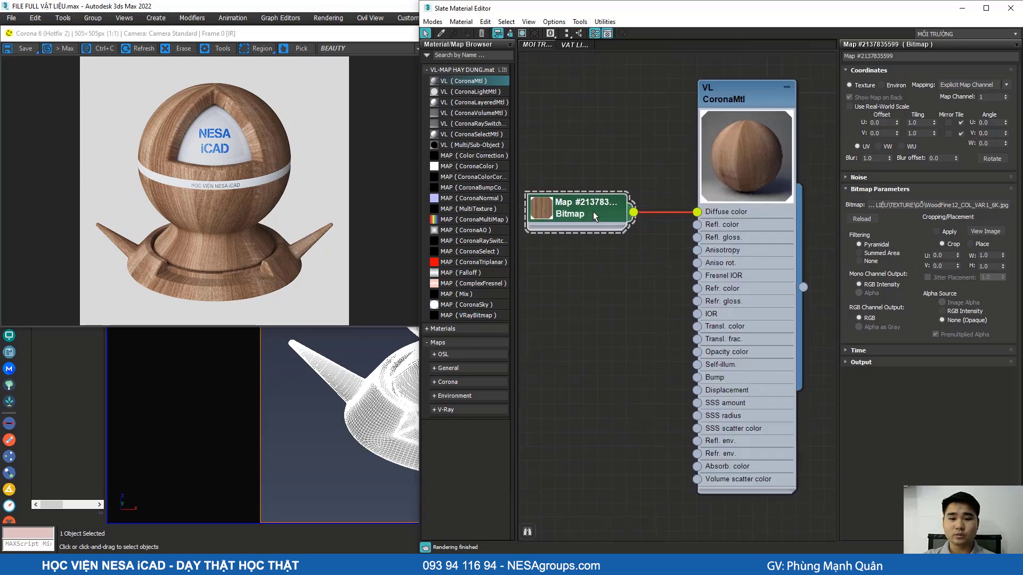
{"action": "double_click", "coordinate": [541, 212]}
{"action": "left_click_drag", "start_coordinate": [575, 213], "coordinate": [558, 100]}
{"action": "middle_click_drag", "start_coordinate": [558, 113], "coordinate": [566, 130]}
{"action": "scroll", "coordinate": [565, 134], "scroll_direction": "down", "scroll_amount": 2}
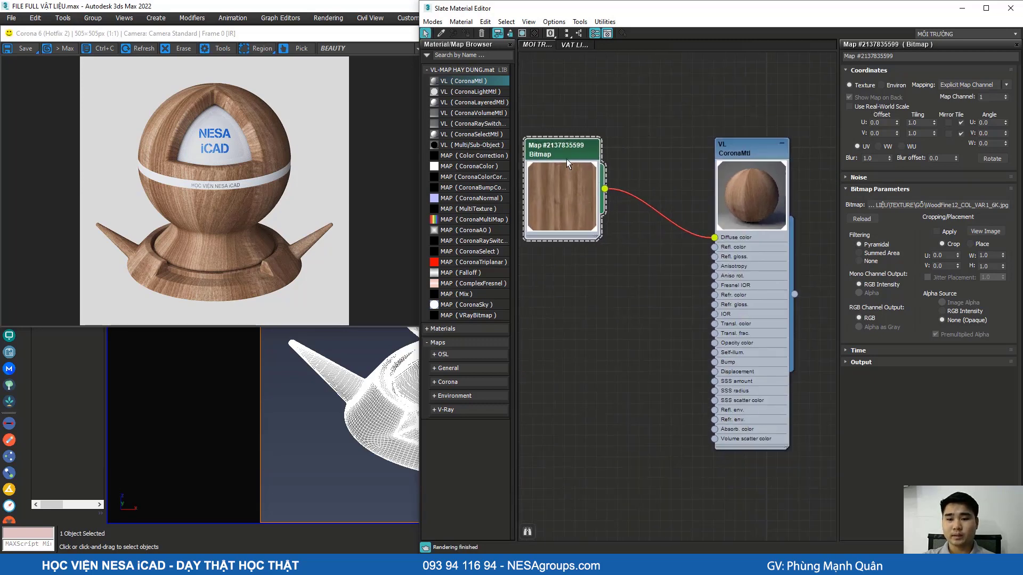
{"action": "scroll", "coordinate": [650, 209], "scroll_direction": "down", "scroll_amount": 1}
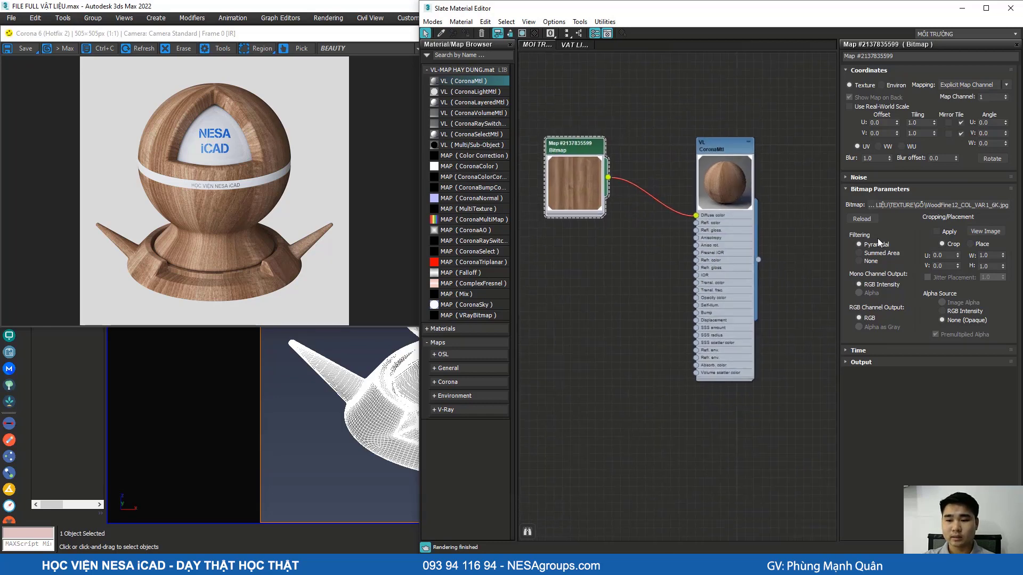
Step: Set the VL material's reflection level to 1.0
{"action": "double_click", "coordinate": [737, 155]}
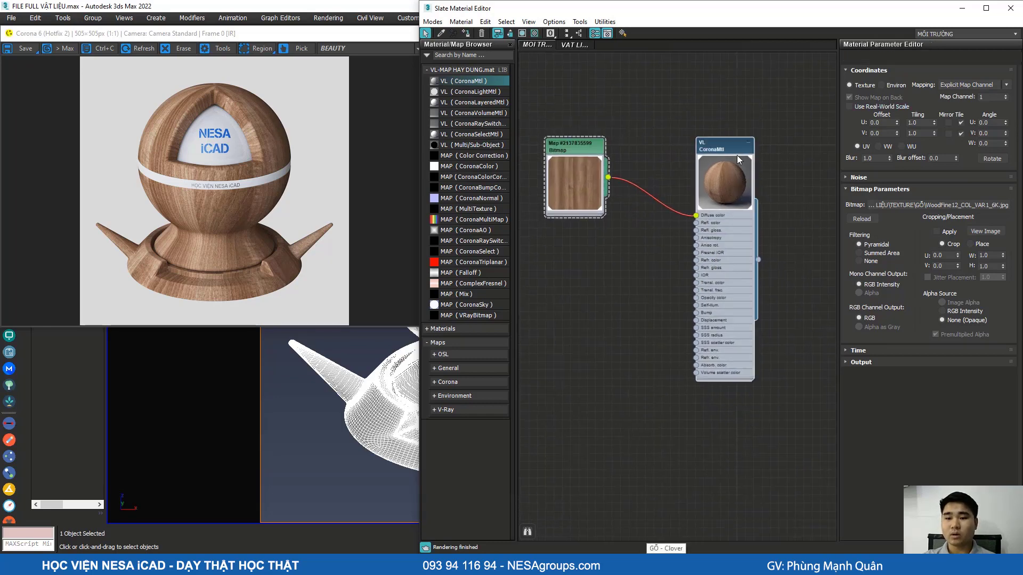
{"action": "scroll", "coordinate": [730, 176], "scroll_direction": "up", "scroll_amount": 2}
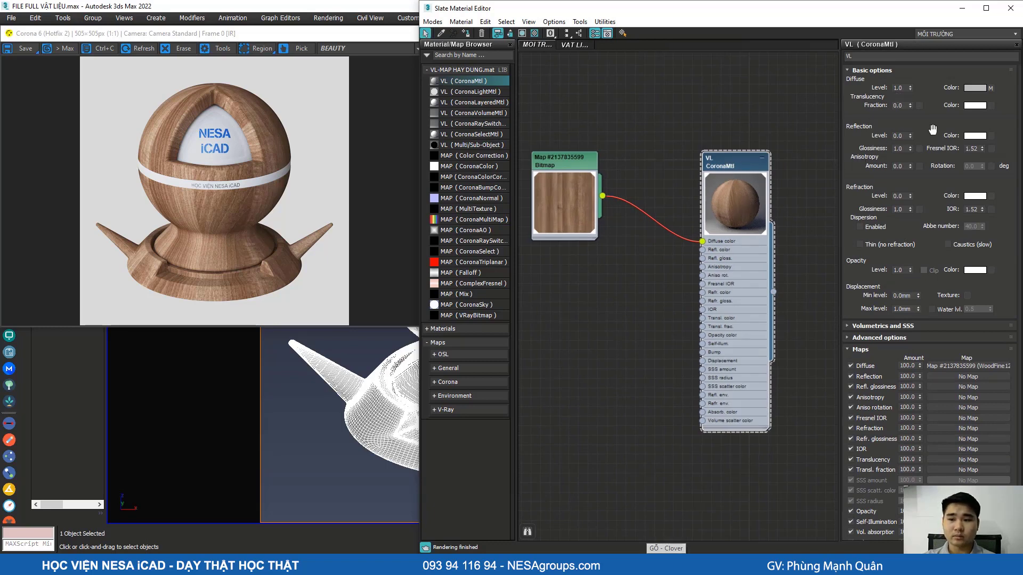
{"action": "left_click_drag", "start_coordinate": [910, 135], "coordinate": [909, 2]}
Step: Examine the reflections on the wood shader ball up close in the Corona render
{"action": "scroll", "coordinate": [218, 227], "scroll_direction": "up", "scroll_amount": 1}
{"action": "scroll", "coordinate": [203, 243], "scroll_direction": "down", "scroll_amount": 1}
{"action": "scroll", "coordinate": [208, 223], "scroll_direction": "up", "scroll_amount": 2}
{"action": "left_click", "coordinate": [212, 212]}
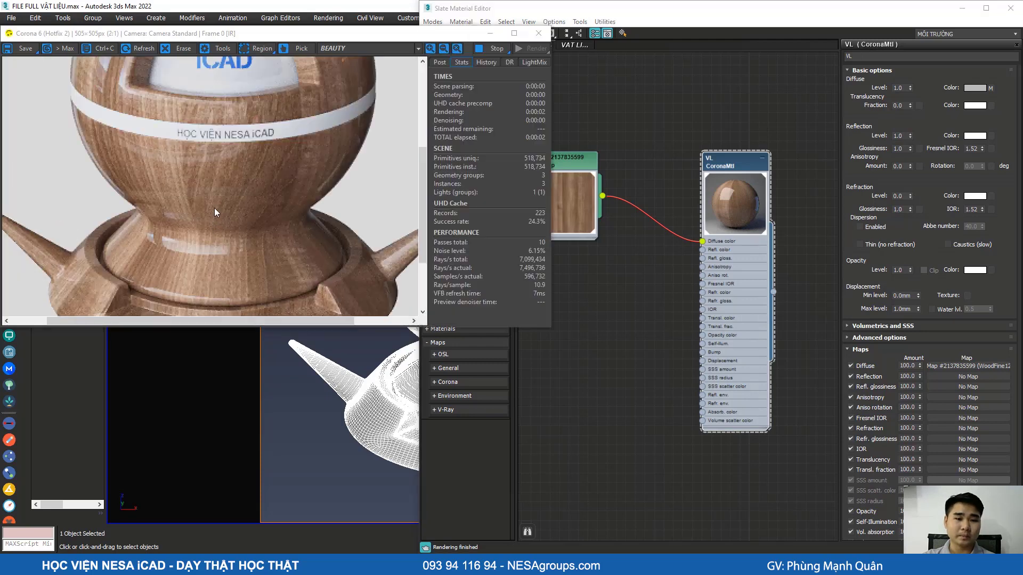
{"action": "scroll", "coordinate": [218, 240], "scroll_direction": "down", "scroll_amount": 2}
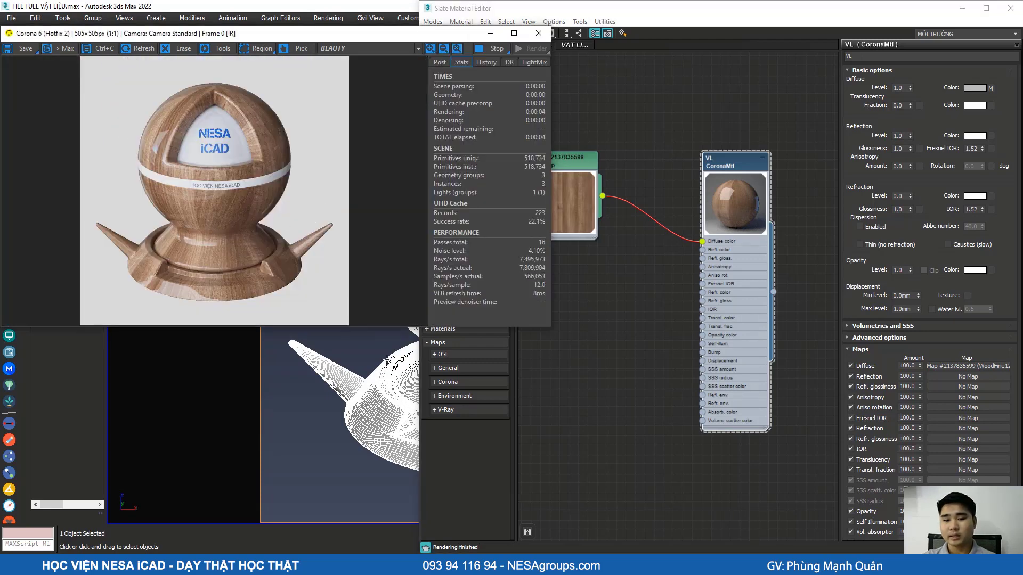
Step: Move the wood bitmap node closer to the VL material node
{"action": "left_click", "coordinate": [655, 177]}
{"action": "mouse_move", "coordinate": [666, 181]}
{"action": "middle_mouse_down"}
{"action": "mouse_move", "coordinate": [687, 187]}
{"action": "mouse_move", "coordinate": [676, 190]}
{"action": "middle_mouse_up"}
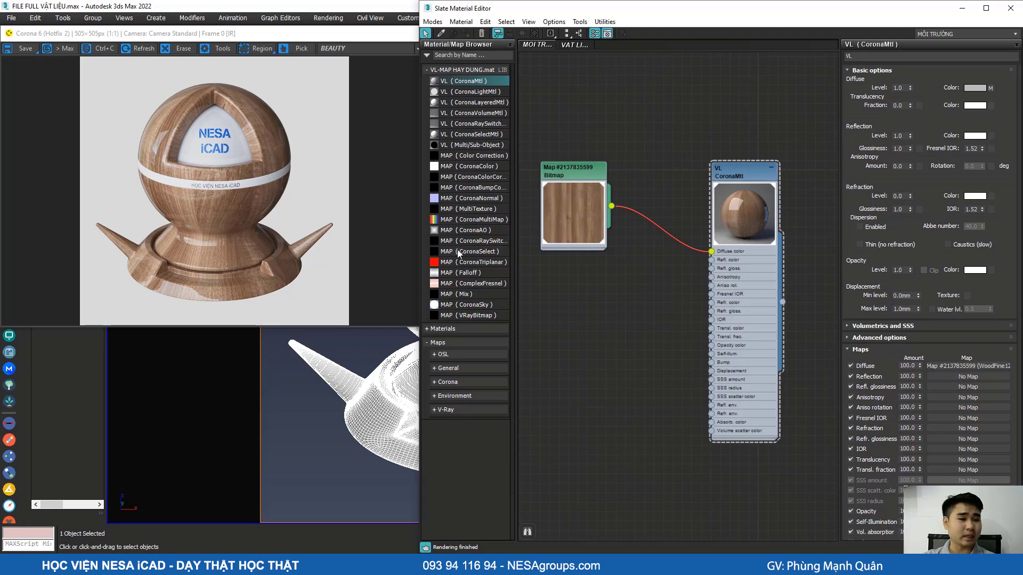
{"action": "scroll", "coordinate": [618, 228], "scroll_direction": "up", "scroll_amount": 5}
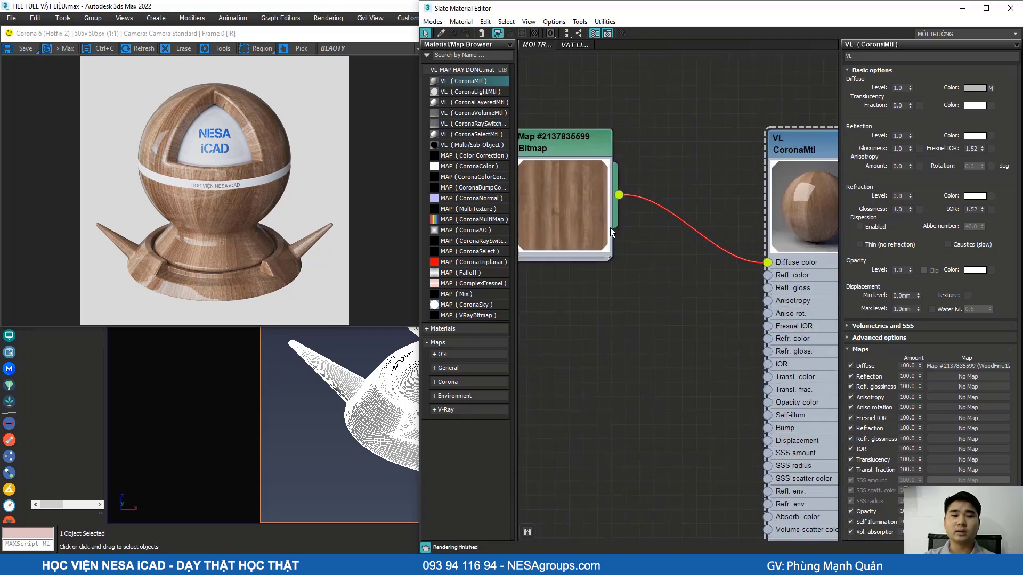
{"action": "scroll", "coordinate": [613, 259], "scroll_direction": "down", "scroll_amount": 4}
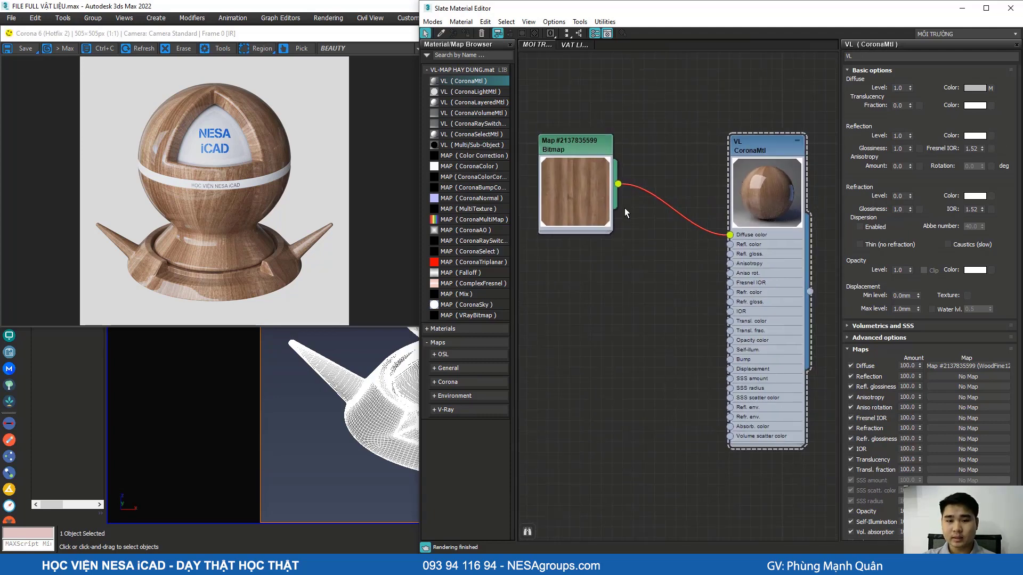
{"action": "left_click_drag", "start_coordinate": [569, 148], "coordinate": [612, 159]}
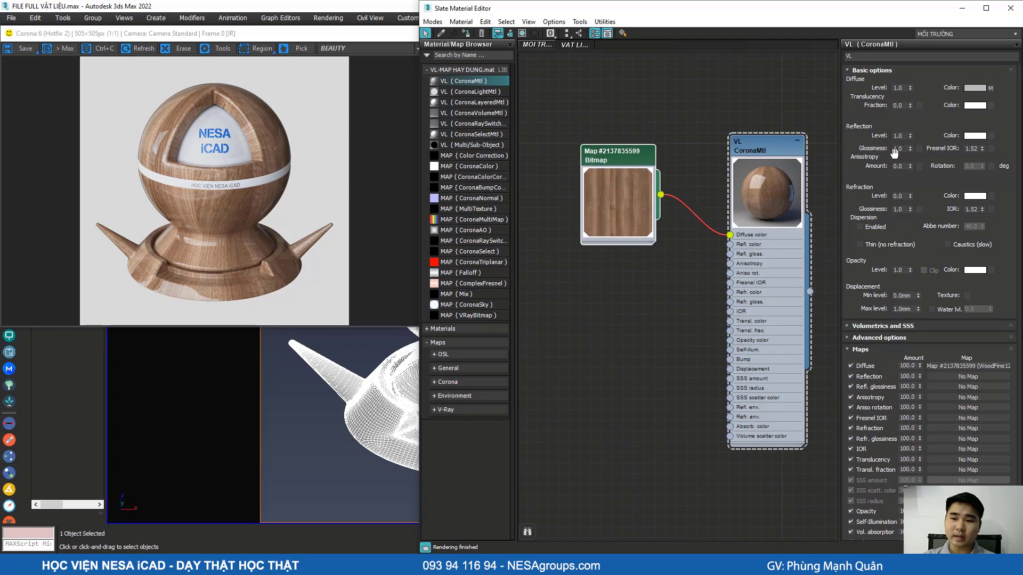
Step: Try a reflection glossiness of 0.8 on the VL material, and settle on 0.7
{"action": "type", "text": "0.8"}
{"action": "key", "text": "Return"}
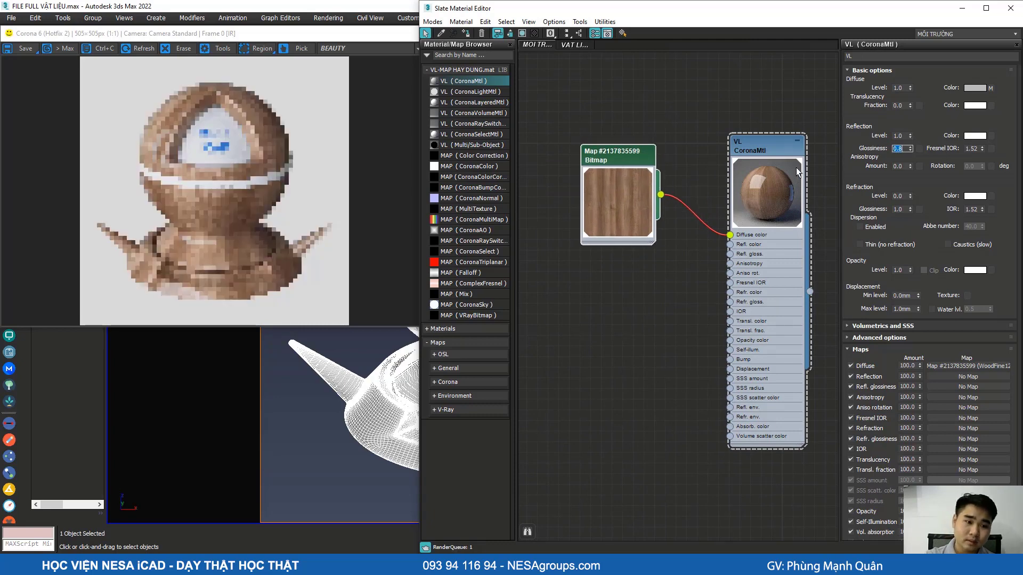
{"action": "type", "text": "0.7"}
{"action": "key", "text": "Return"}
{"action": "scroll", "coordinate": [284, 177], "scroll_direction": "up", "scroll_amount": 1}
{"action": "scroll", "coordinate": [203, 250], "scroll_direction": "down", "scroll_amount": 1}
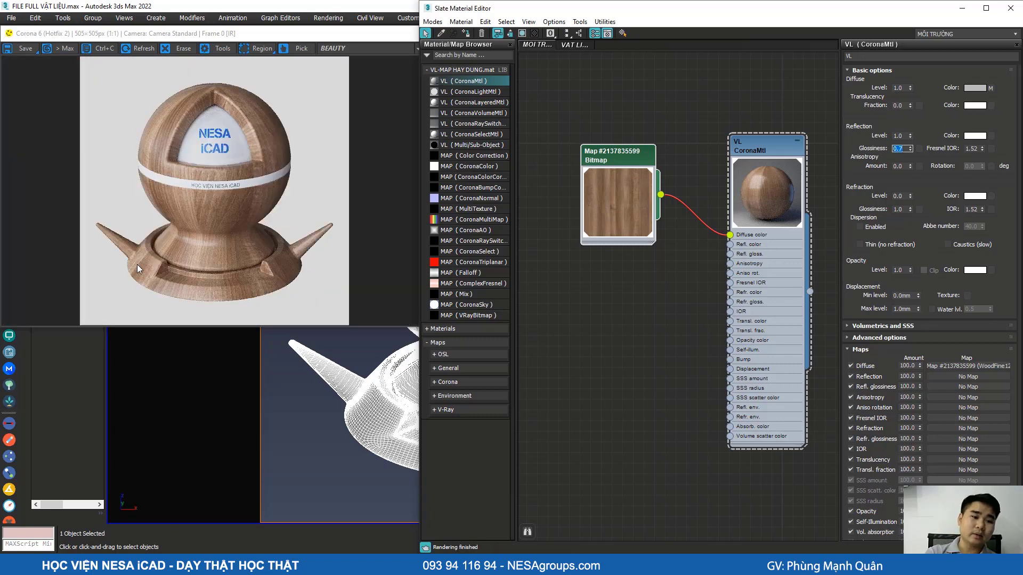
{"action": "scroll", "coordinate": [225, 269], "scroll_direction": "up", "scroll_amount": 1}
{"action": "scroll", "coordinate": [231, 243], "scroll_direction": "down", "scroll_amount": 1}
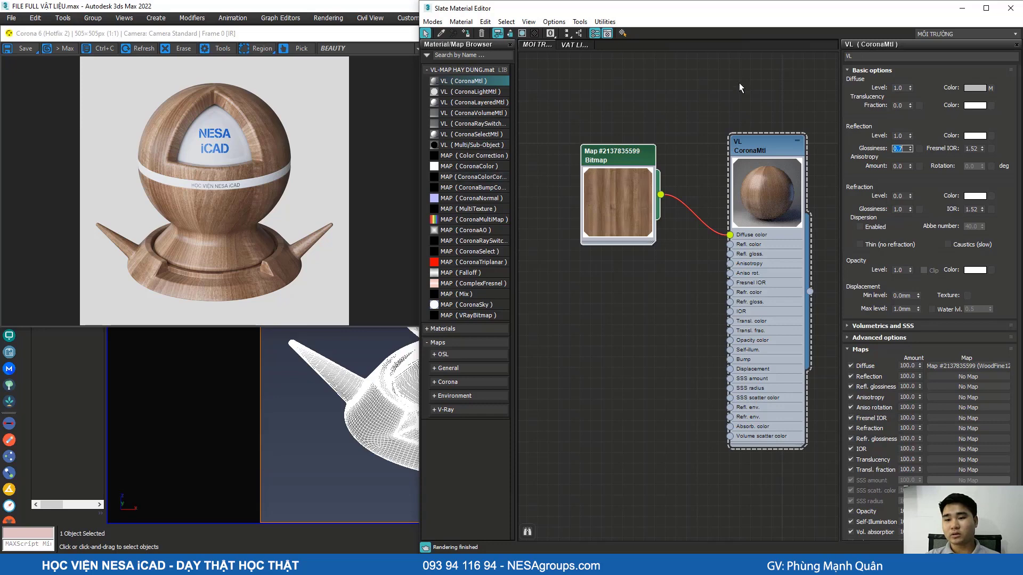
{"action": "scroll", "coordinate": [765, 165], "scroll_direction": "up", "scroll_amount": 2}
{"action": "left_click", "coordinate": [904, 149]}
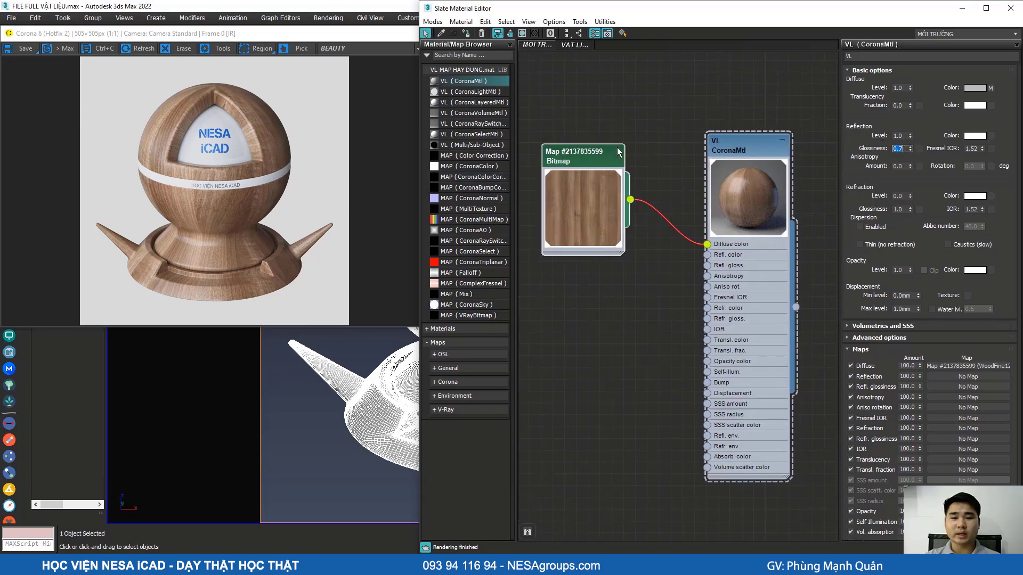
{"action": "left_click", "coordinate": [670, 101]}
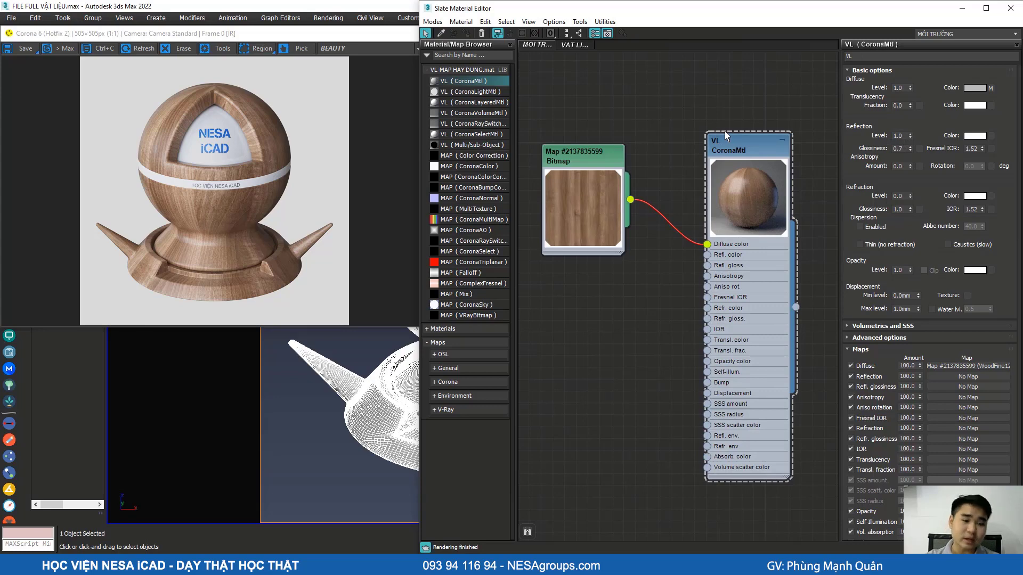
{"action": "scroll", "coordinate": [608, 167], "scroll_direction": "up", "scroll_amount": 3}
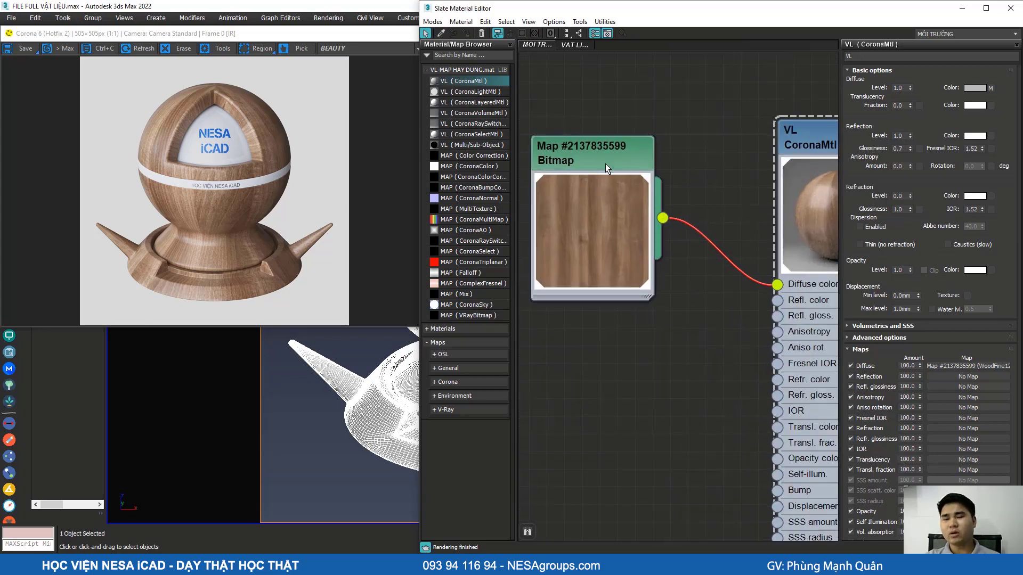
{"action": "scroll", "coordinate": [629, 186], "scroll_direction": "down", "scroll_amount": 2}
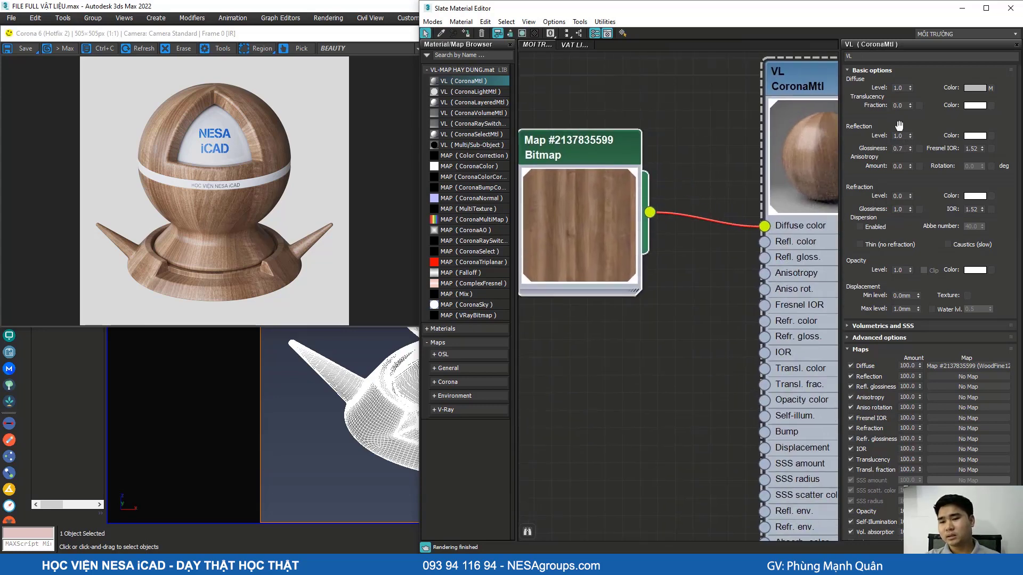
{"action": "double_click", "coordinate": [898, 148]}
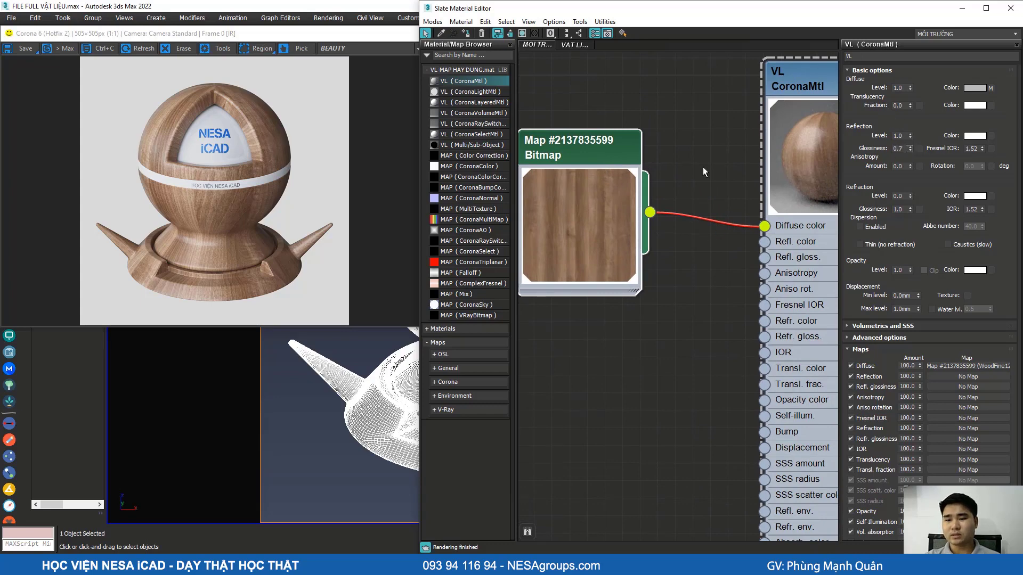
{"action": "scroll", "coordinate": [702, 168], "scroll_direction": "down", "scroll_amount": 2}
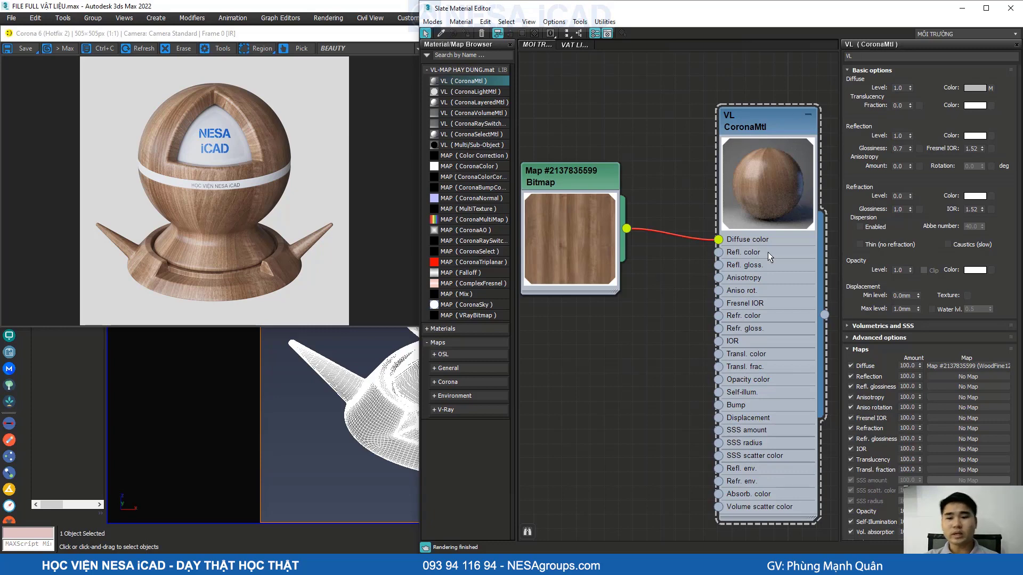
{"action": "scroll", "coordinate": [640, 324], "scroll_direction": "down", "scroll_amount": 3}
{"action": "middle_click_drag", "start_coordinate": [640, 324], "coordinate": [659, 287]}
{"action": "scroll", "coordinate": [630, 214], "scroll_direction": "up", "scroll_amount": 4}
{"action": "mouse_move", "coordinate": [602, 171]}
{"action": "left_mouse_down"}
{"action": "mouse_move", "coordinate": [600, 148]}
{"action": "mouse_move", "coordinate": [601, 181]}
{"action": "left_mouse_up"}
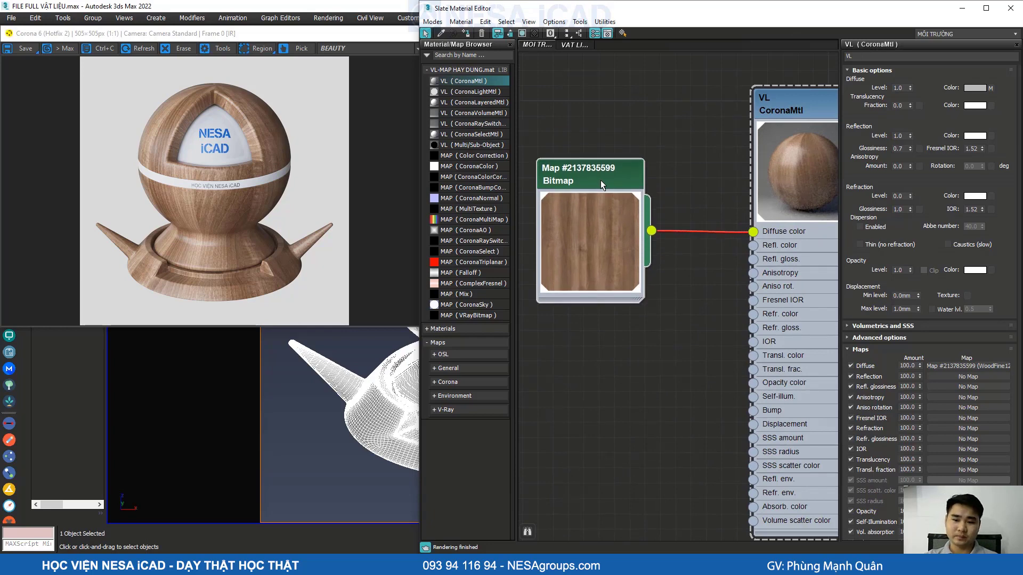
Step: Examine the wood bitmap's coordinates and bitmap parameters, and reopen the VL material's settings
{"action": "double_click", "coordinate": [600, 181]}
{"action": "scroll", "coordinate": [617, 187], "scroll_direction": "up", "scroll_amount": 2}
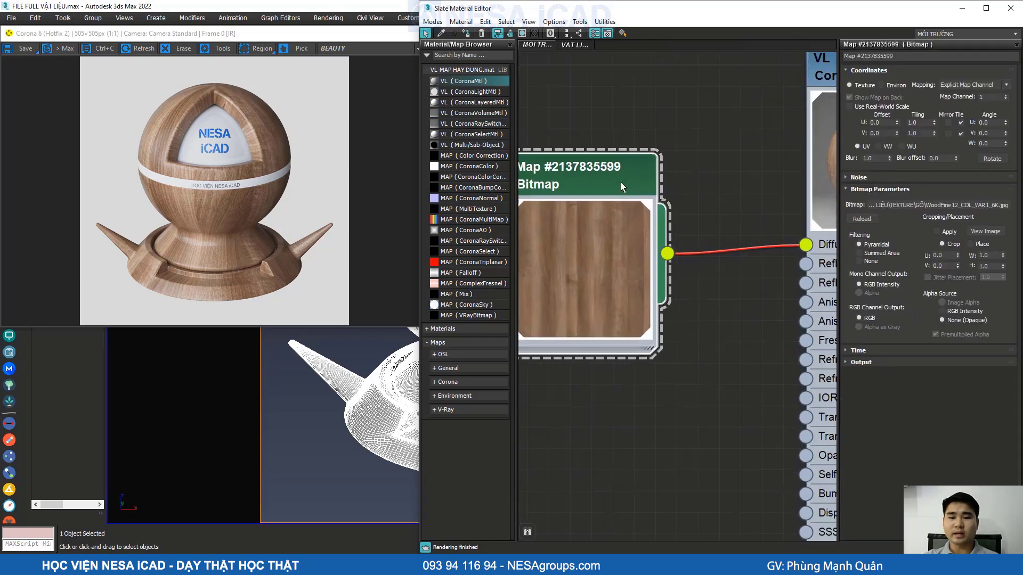
{"action": "scroll", "coordinate": [621, 182], "scroll_direction": "down", "scroll_amount": 2}
{"action": "left_click", "coordinate": [658, 134]}
{"action": "left_click", "coordinate": [613, 174]}
{"action": "left_click", "coordinate": [634, 129]}
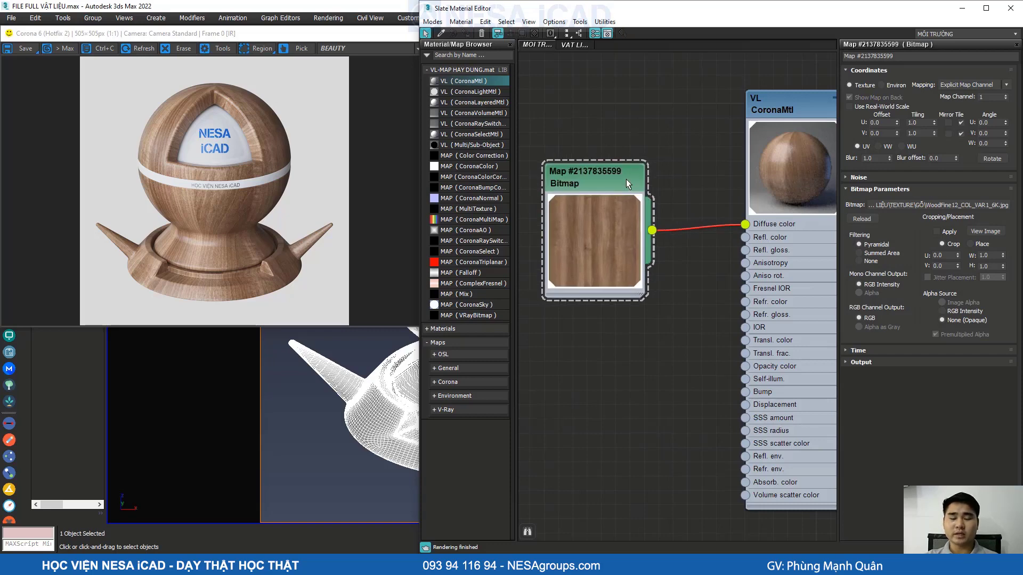
{"action": "double_click", "coordinate": [769, 108]}
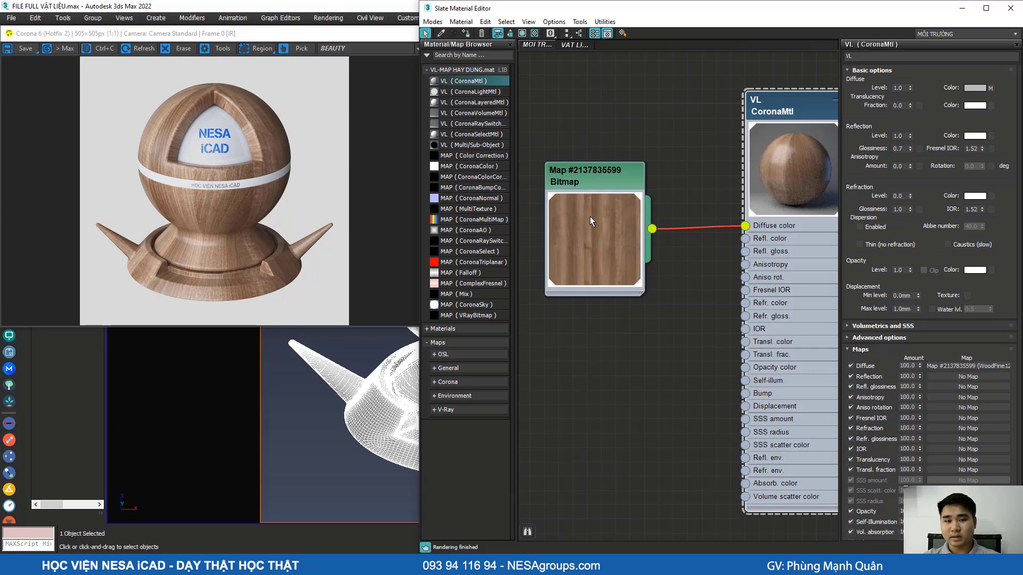
{"action": "scroll", "coordinate": [649, 208], "scroll_direction": "down", "scroll_amount": 2}
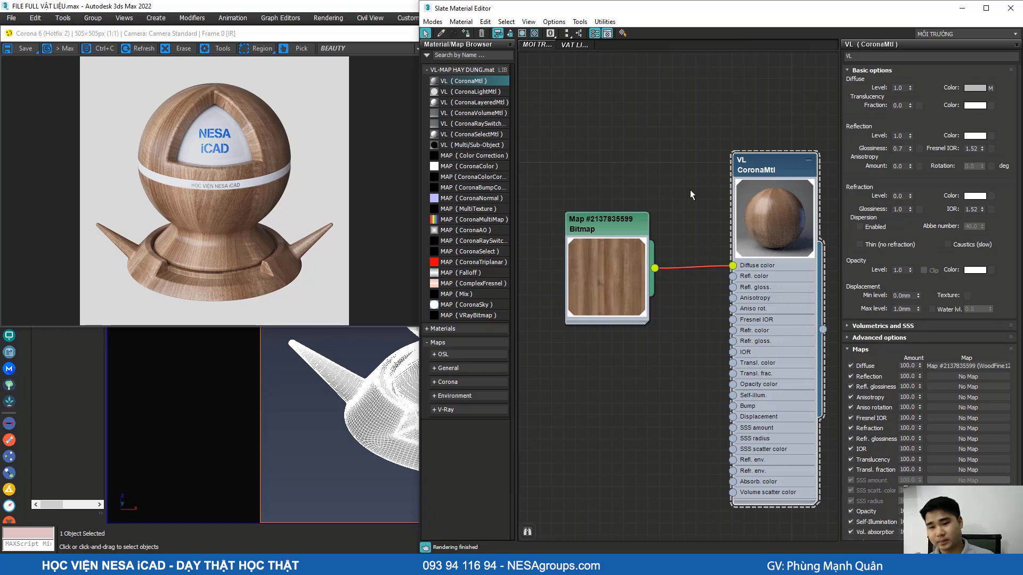
Step: Move the wood bitmap node up and away from the VL material node
{"action": "left_click_drag", "start_coordinate": [615, 227], "coordinate": [569, 106]}
{"action": "double_click", "coordinate": [903, 148]}
{"action": "left_click", "coordinate": [904, 148]}
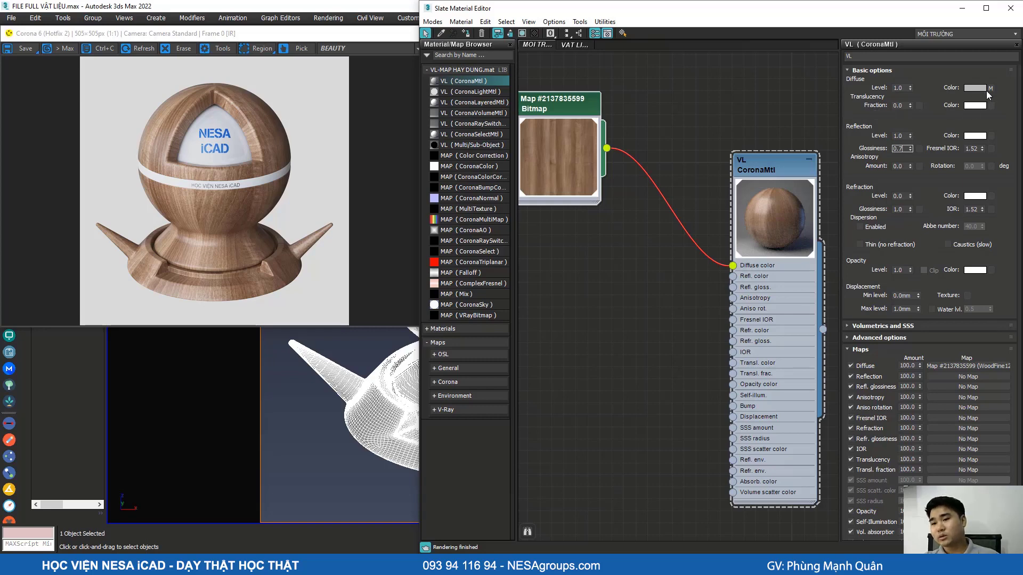
{"action": "scroll", "coordinate": [687, 171], "scroll_direction": "down", "scroll_amount": 1}
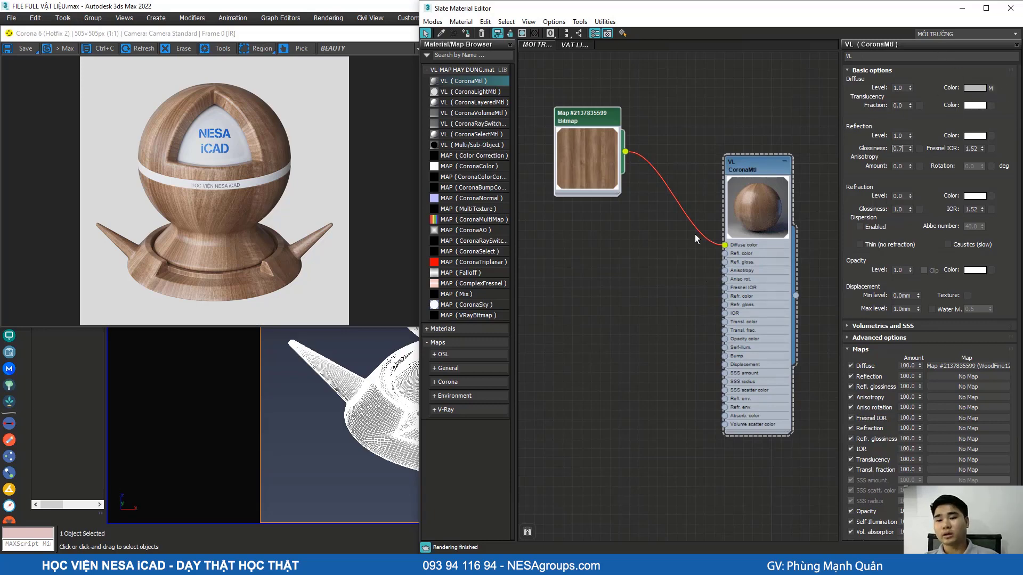
{"action": "scroll", "coordinate": [792, 217], "scroll_direction": "up", "scroll_amount": 1}
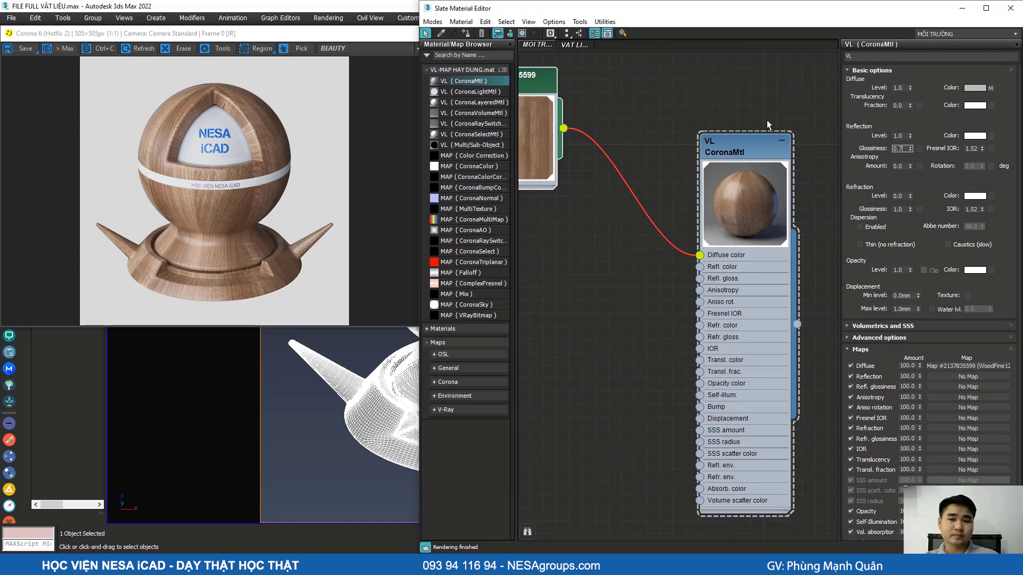
{"action": "left_click", "coordinate": [783, 119]}
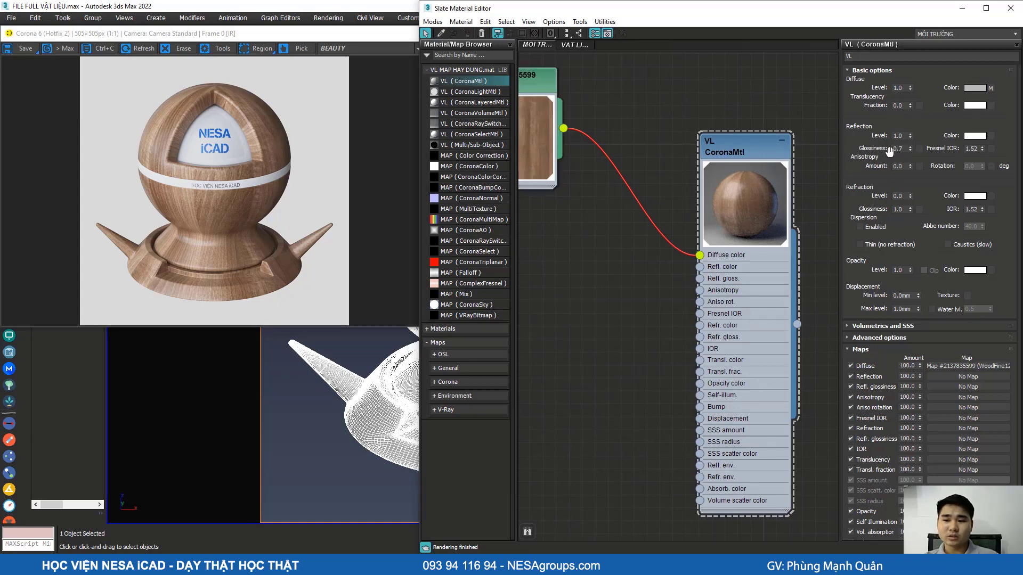
{"action": "double_click", "coordinate": [899, 149]}
{"action": "left_click", "coordinate": [780, 109]}
{"action": "double_click", "coordinate": [900, 149]}
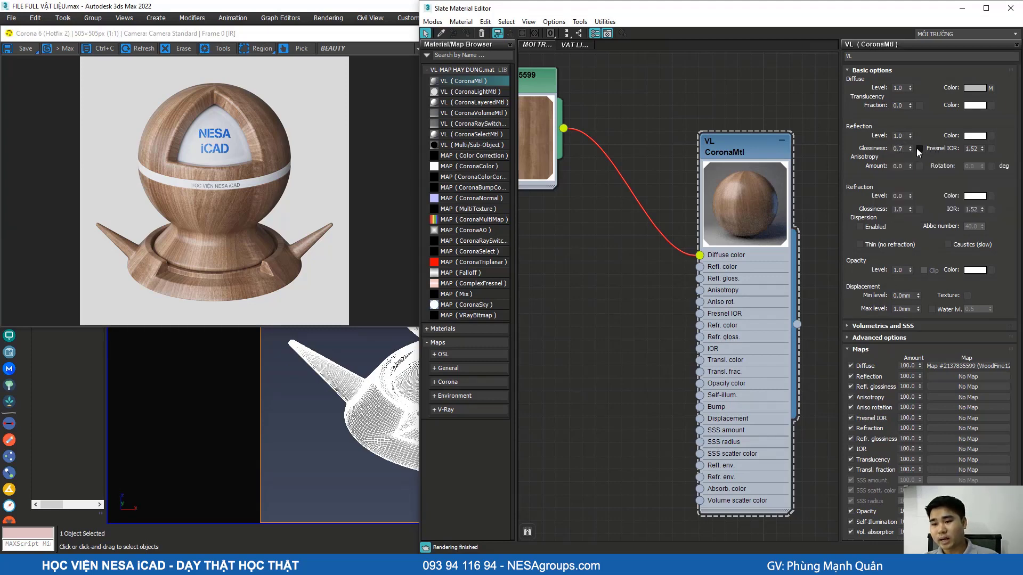
{"action": "scroll", "coordinate": [671, 223], "scroll_direction": "down", "scroll_amount": 3}
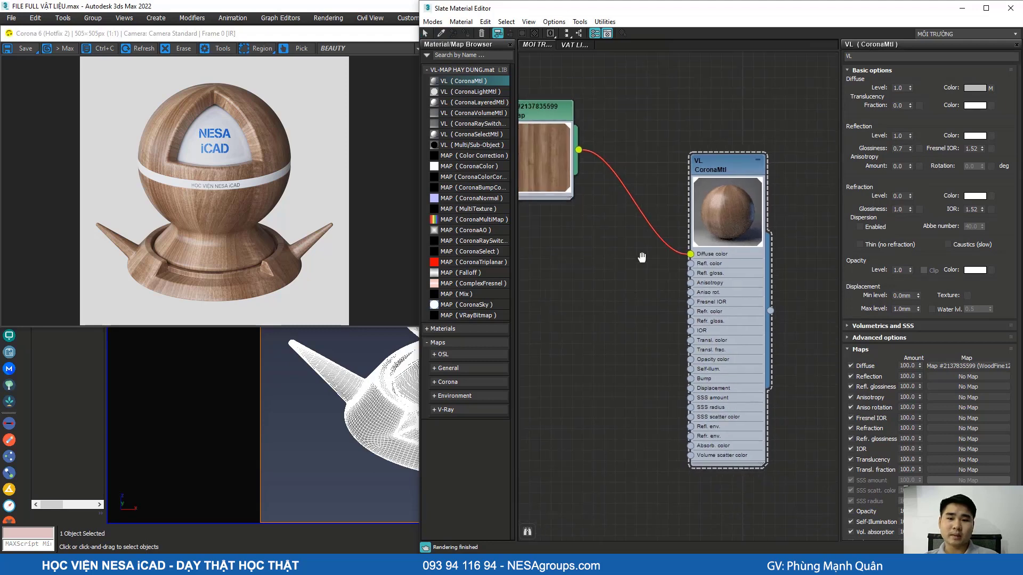
{"action": "scroll", "coordinate": [805, 159], "scroll_direction": "up", "scroll_amount": 2}
{"action": "mouse_move", "coordinate": [611, 224]}
{"action": "middle_mouse_down"}
{"action": "mouse_move", "coordinate": [662, 204]}
{"action": "mouse_move", "coordinate": [650, 229]}
{"action": "mouse_move", "coordinate": [611, 247]}
{"action": "mouse_move", "coordinate": [622, 226]}
{"action": "middle_mouse_up"}
{"action": "scroll", "coordinate": [650, 229], "scroll_direction": "up", "scroll_amount": 2}
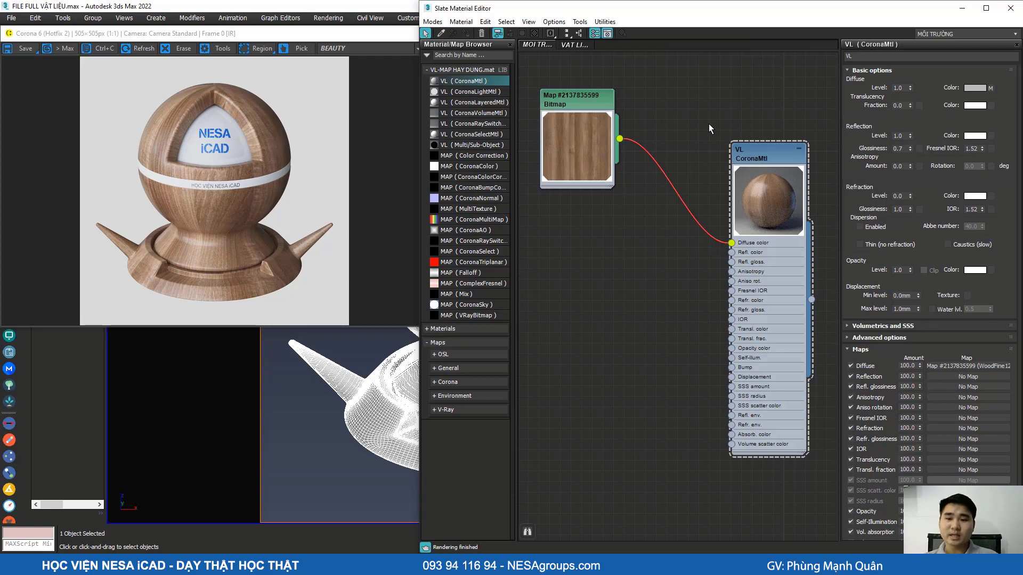
{"action": "middle_click_drag", "start_coordinate": [555, 118], "coordinate": [577, 157]}
{"action": "scroll", "coordinate": [577, 158], "scroll_direction": "up", "scroll_amount": 1}
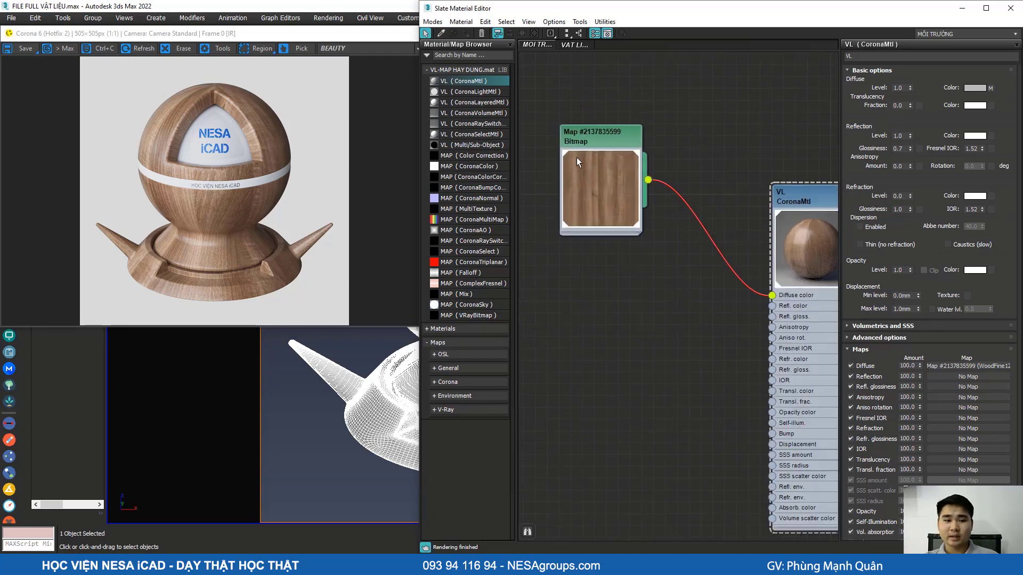
{"action": "scroll", "coordinate": [216, 238], "scroll_direction": "up", "scroll_amount": 3}
{"action": "scroll", "coordinate": [216, 237], "scroll_direction": "down", "scroll_amount": 3}
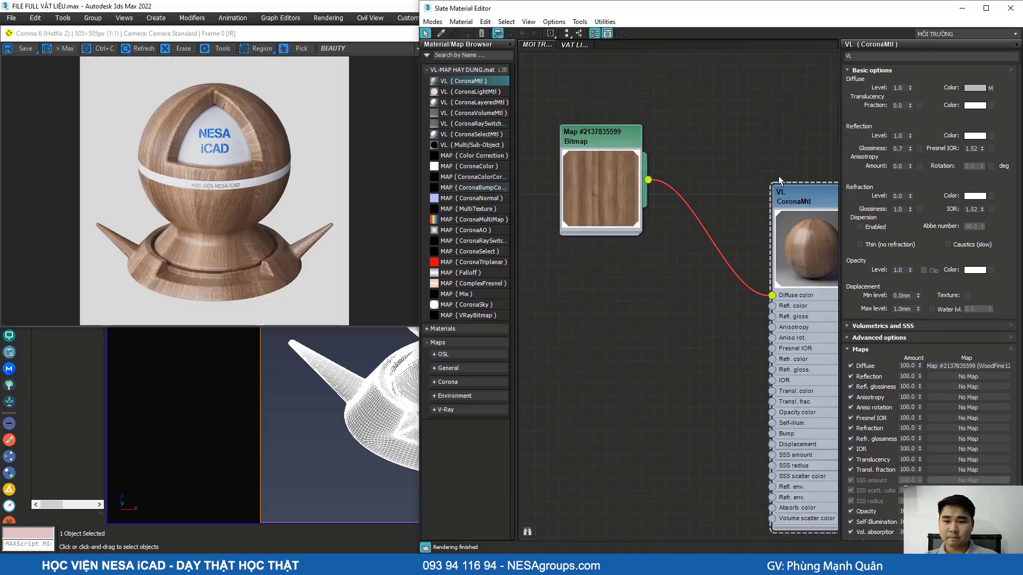
Step: Set the VL material's reflection glossiness to 0.85
{"action": "double_click", "coordinate": [897, 149]}
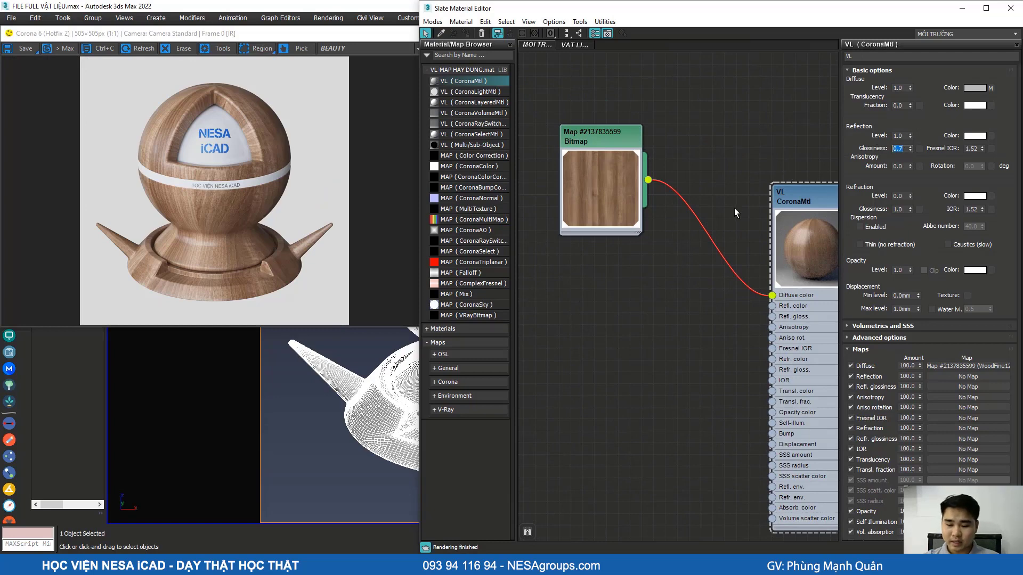
{"action": "type", "text": "0.85"}
{"action": "key", "text": "Return"}
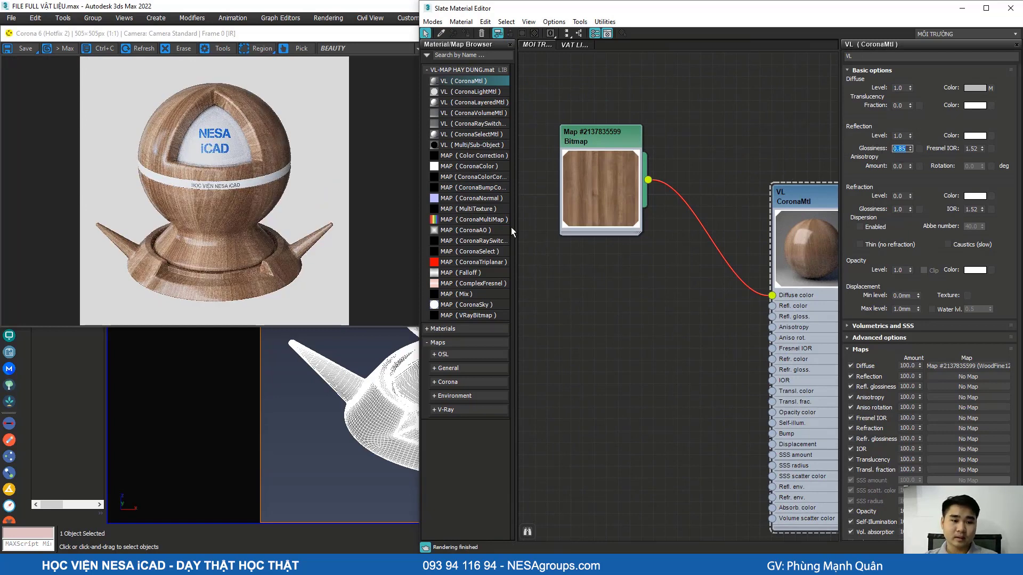
{"action": "scroll", "coordinate": [164, 143], "scroll_direction": "up", "scroll_amount": 1}
{"action": "scroll", "coordinate": [177, 201], "scroll_direction": "down", "scroll_amount": 1}
{"action": "middle_click_drag", "start_coordinate": [659, 295], "coordinate": [591, 248]}
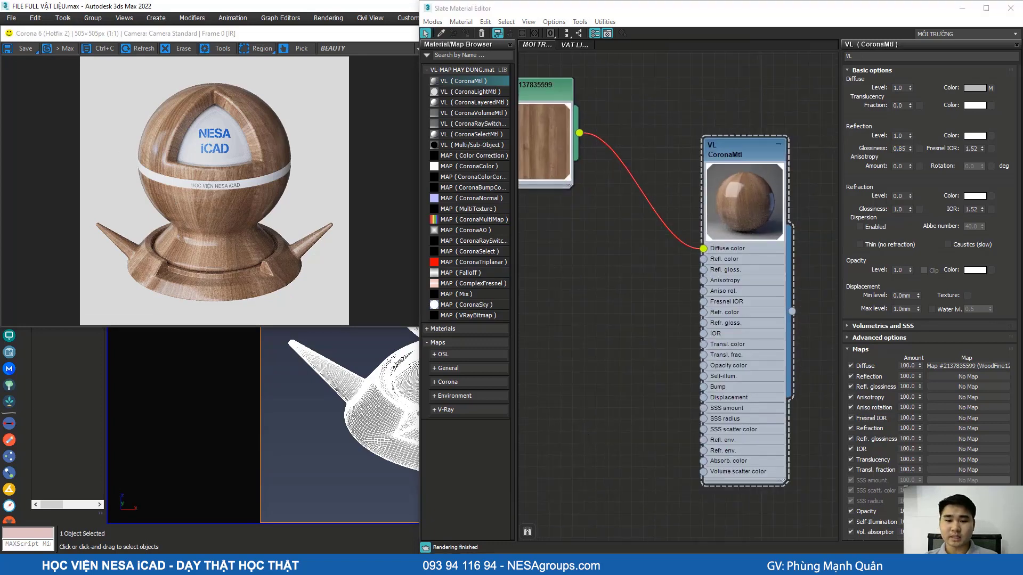
Step: Switch to the GỖ texture folder in File Explorer and preview its grey wood maps, including salda_wood_red_bump and Wood (7)
{"action": "key", "text": "alt+Tab"}
{"action": "double_click", "coordinate": [667, 112]}
{"action": "left_click", "coordinate": [810, 246]}
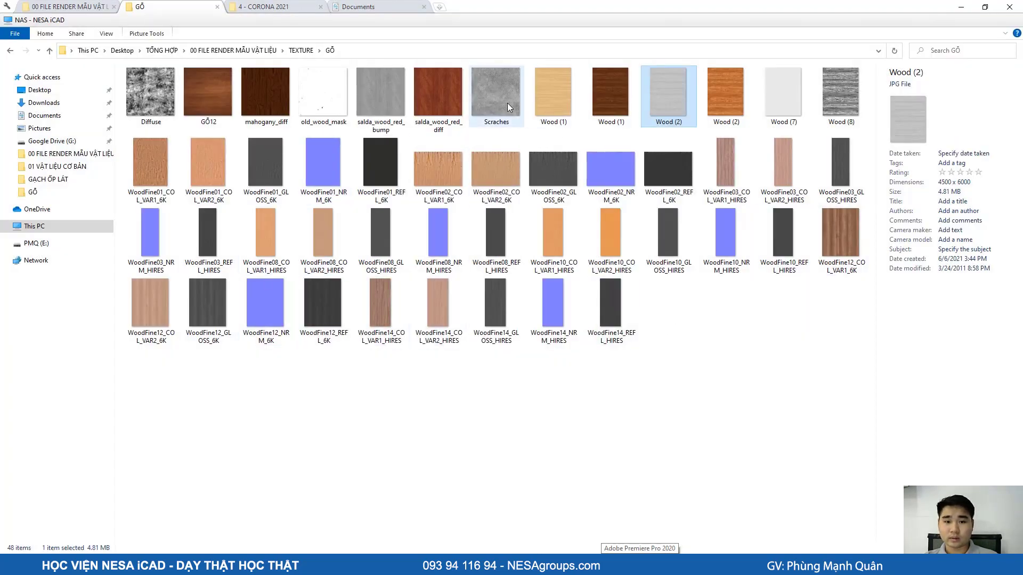
{"action": "double_click", "coordinate": [376, 95]}
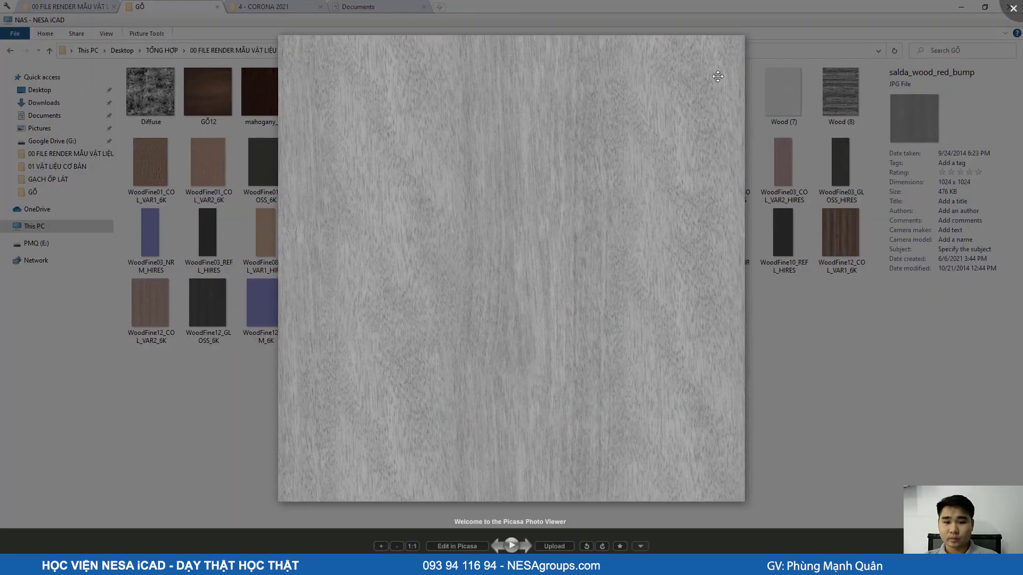
{"action": "left_click", "coordinate": [1012, 8]}
{"action": "left_click", "coordinate": [794, 95]}
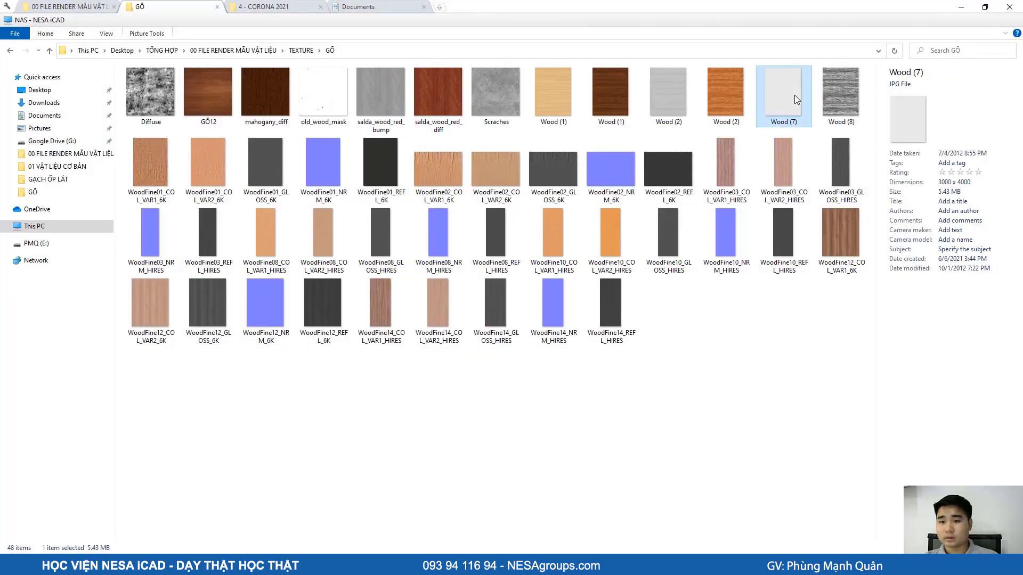
{"action": "double_click", "coordinate": [794, 95]}
{"action": "left_click", "coordinate": [701, 118]}
{"action": "double_click", "coordinate": [677, 91]}
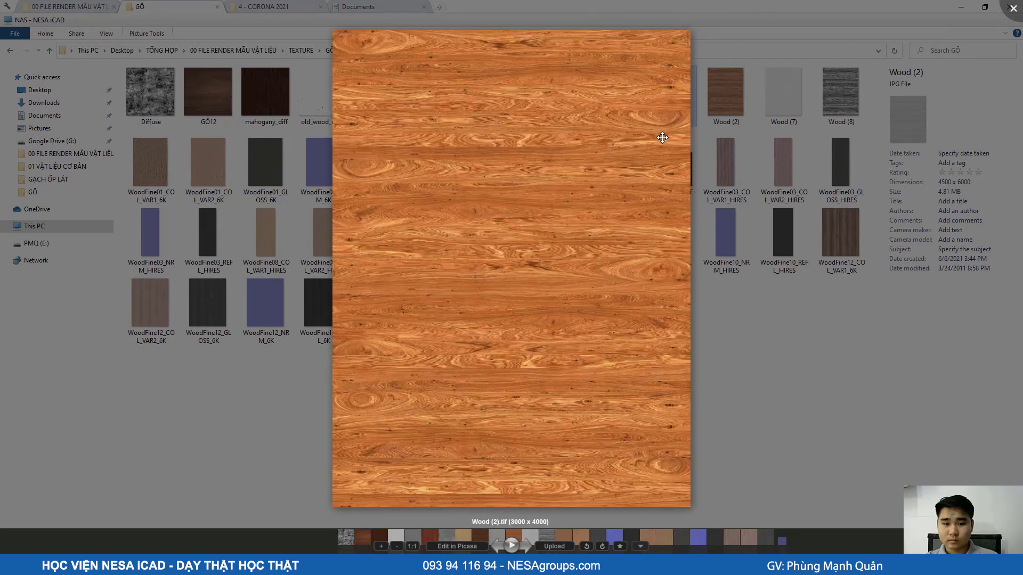
{"action": "left_click", "coordinate": [720, 107]}
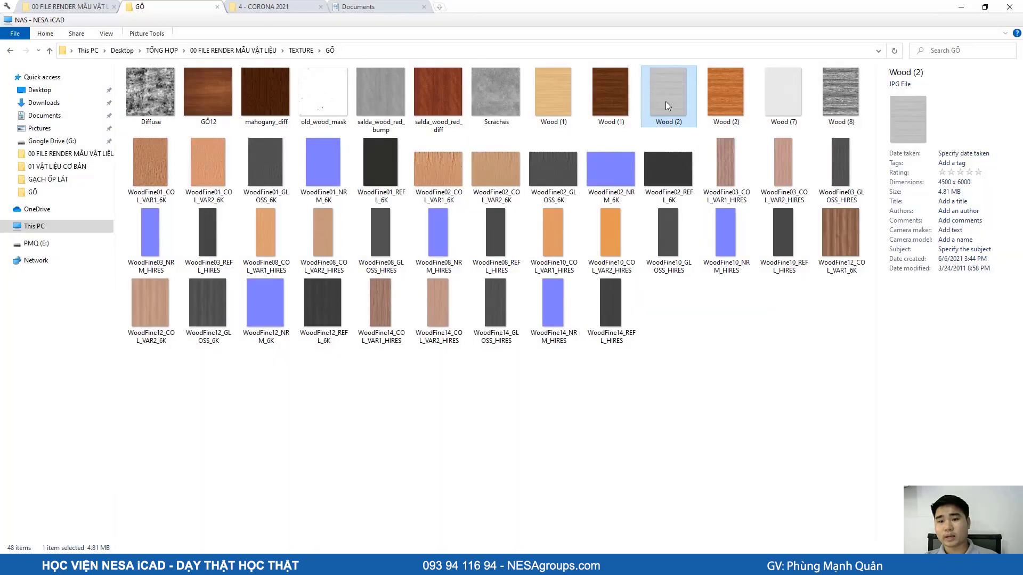
Step: Preview the grey Wood (2).jpg texture and inspect its grain up close
{"action": "double_click", "coordinate": [666, 101]}
{"action": "scroll", "coordinate": [589, 306], "scroll_direction": "up", "scroll_amount": 5}
{"action": "scroll", "coordinate": [559, 285], "scroll_direction": "up", "scroll_amount": 3}
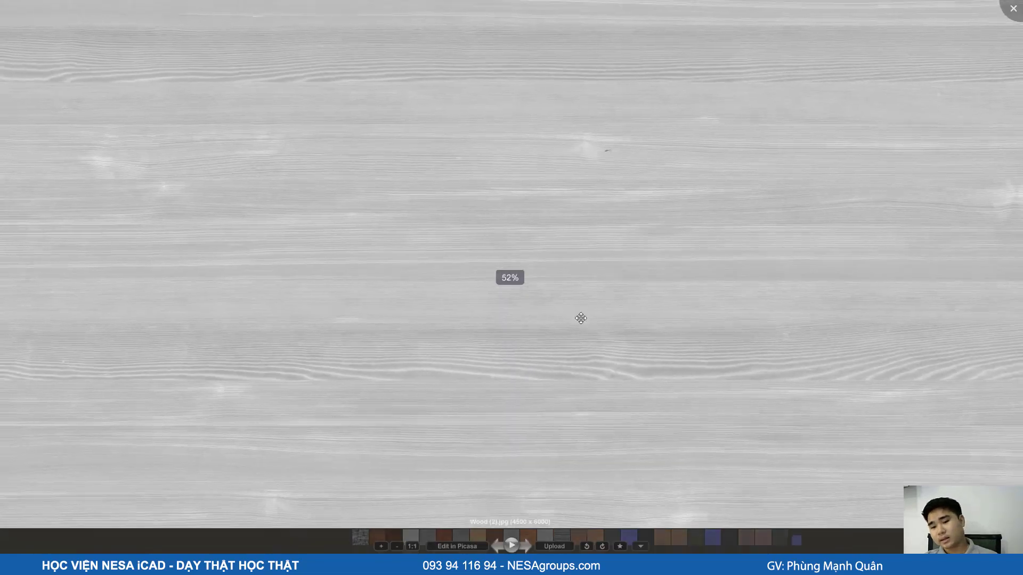
{"action": "key", "text": "Escape"}
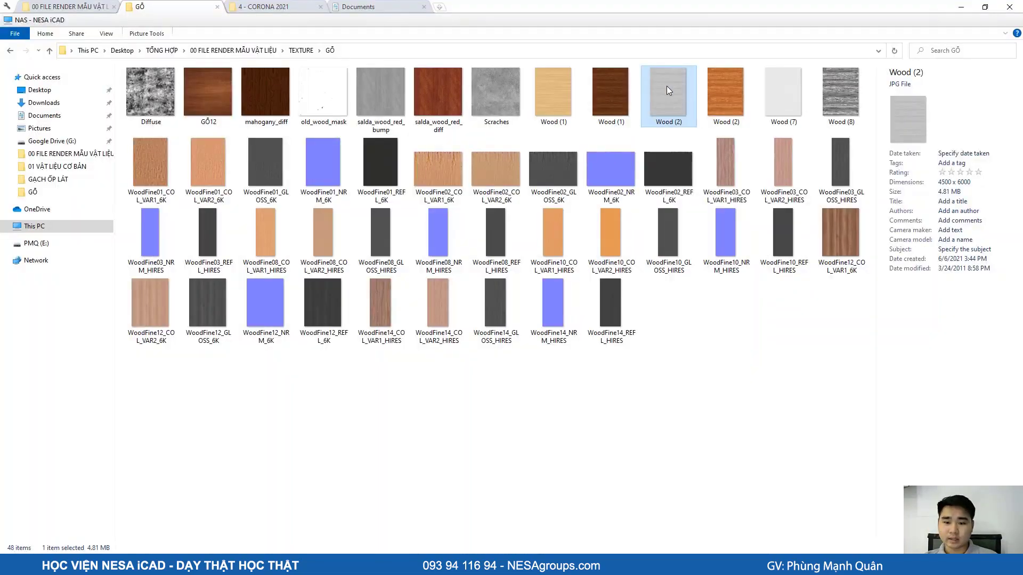
Step: Add Wood (2).jpg from the GỖ folder to the Slate Material Editor as a bitmap node below the wood diffuse bitmap
{"action": "left_click_drag", "start_coordinate": [667, 85], "coordinate": [600, 276]}
{"action": "middle_click_drag", "start_coordinate": [600, 276], "coordinate": [669, 262]}
{"action": "scroll", "coordinate": [670, 262], "scroll_direction": "up", "scroll_amount": 1}
{"action": "left_click_drag", "start_coordinate": [650, 253], "coordinate": [599, 242]}
Step: Return to the GỖ folder and examine the light and dark grain areas of Wood (2).jpg at several magnifications
{"action": "key", "text": "alt+Tab"}
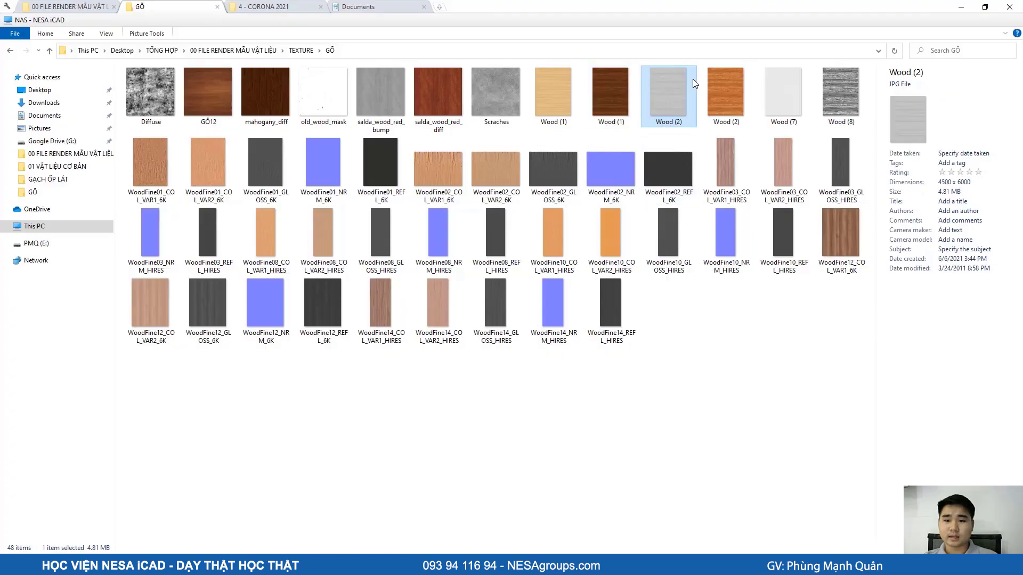
{"action": "double_click", "coordinate": [679, 91]}
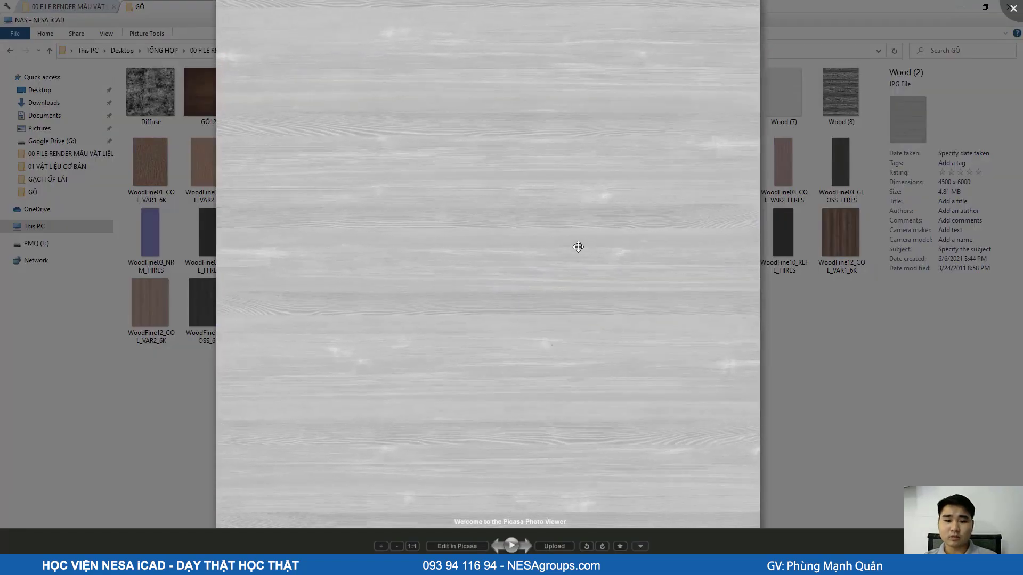
{"action": "scroll", "coordinate": [337, 271], "scroll_direction": "up", "scroll_amount": 5}
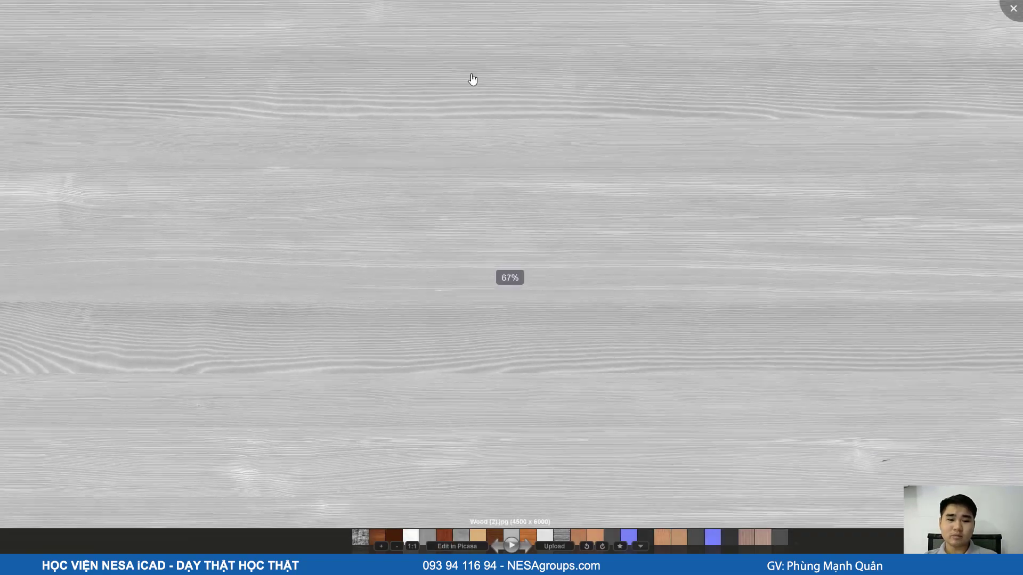
{"action": "scroll", "coordinate": [428, 319], "scroll_direction": "up", "scroll_amount": 4}
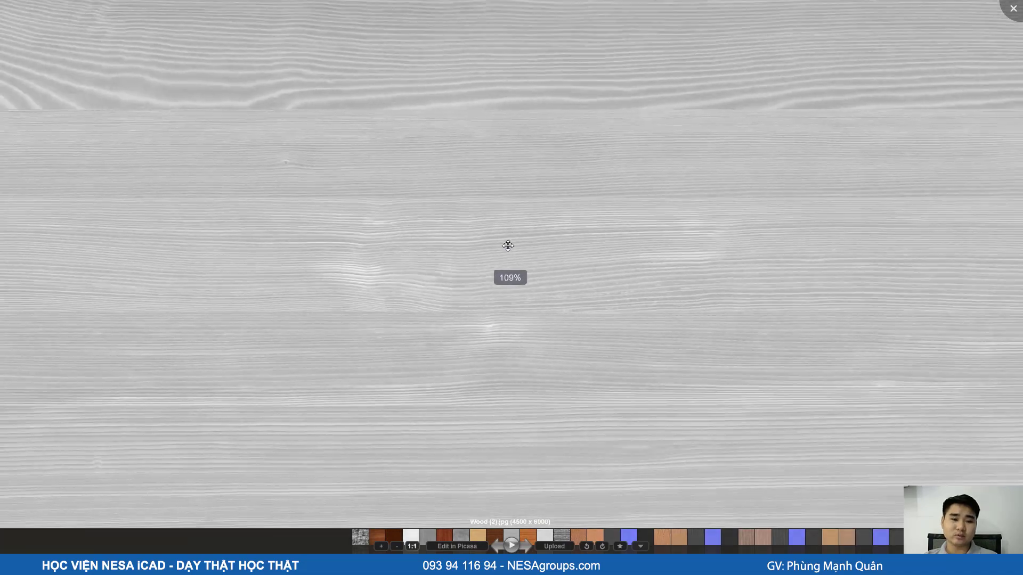
{"action": "scroll", "coordinate": [664, 210], "scroll_direction": "down", "scroll_amount": 3}
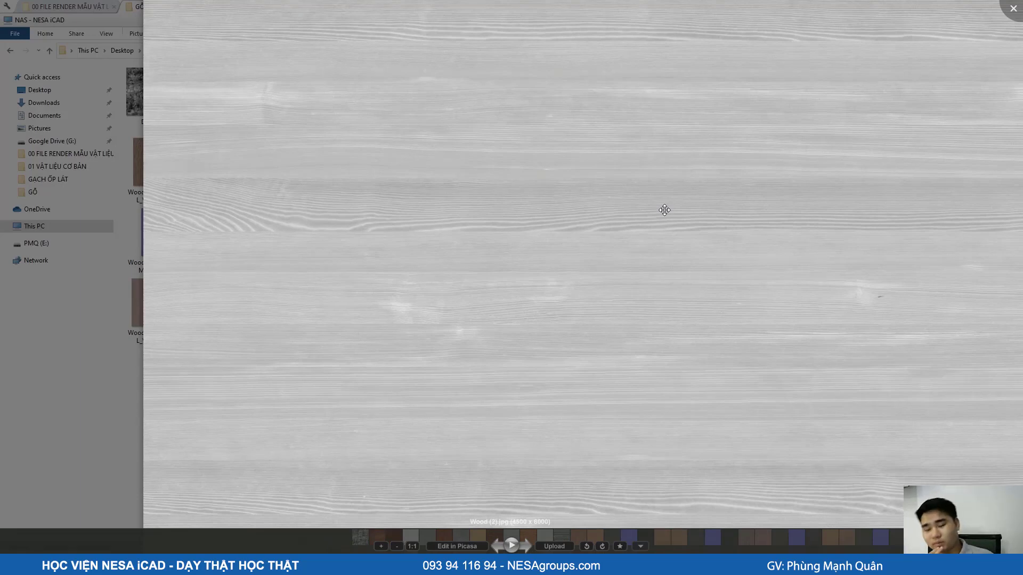
{"action": "scroll", "coordinate": [664, 210], "scroll_direction": "down", "scroll_amount": 5}
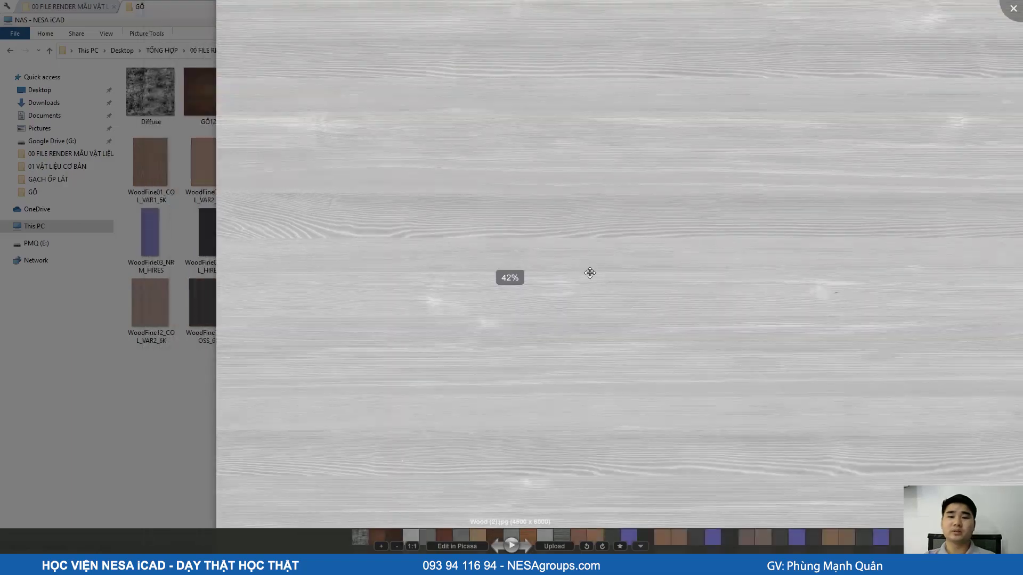
{"action": "key", "text": "Escape"}
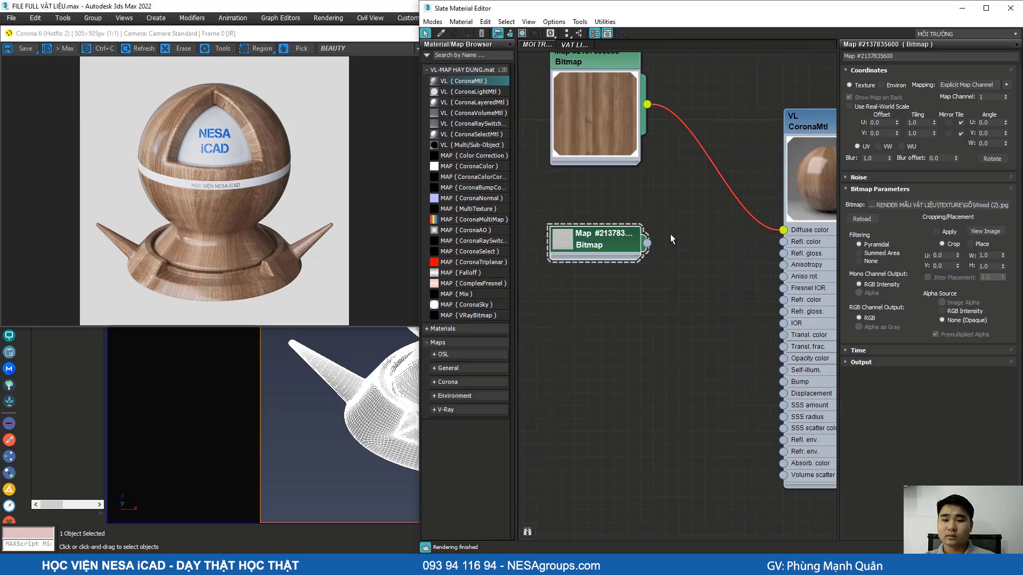
Step: Connect the Wood (2).jpg bitmap node to the VL material's Refl. gloss. input
{"action": "scroll", "coordinate": [671, 292], "scroll_direction": "up", "scroll_amount": 5}
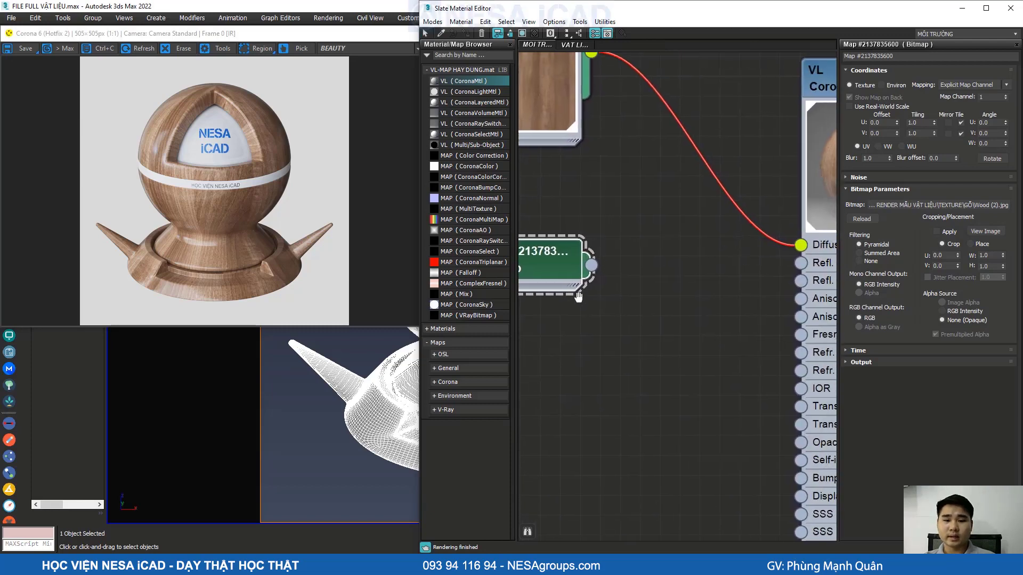
{"action": "left_click_drag", "start_coordinate": [595, 265], "coordinate": [670, 276]}
{"action": "left_click", "coordinate": [628, 311]}
{"action": "middle_click_drag", "start_coordinate": [590, 277], "coordinate": [576, 258]}
{"action": "scroll", "coordinate": [576, 259], "scroll_direction": "down", "scroll_amount": 1}
{"action": "left_click_drag", "start_coordinate": [577, 247], "coordinate": [778, 259]}
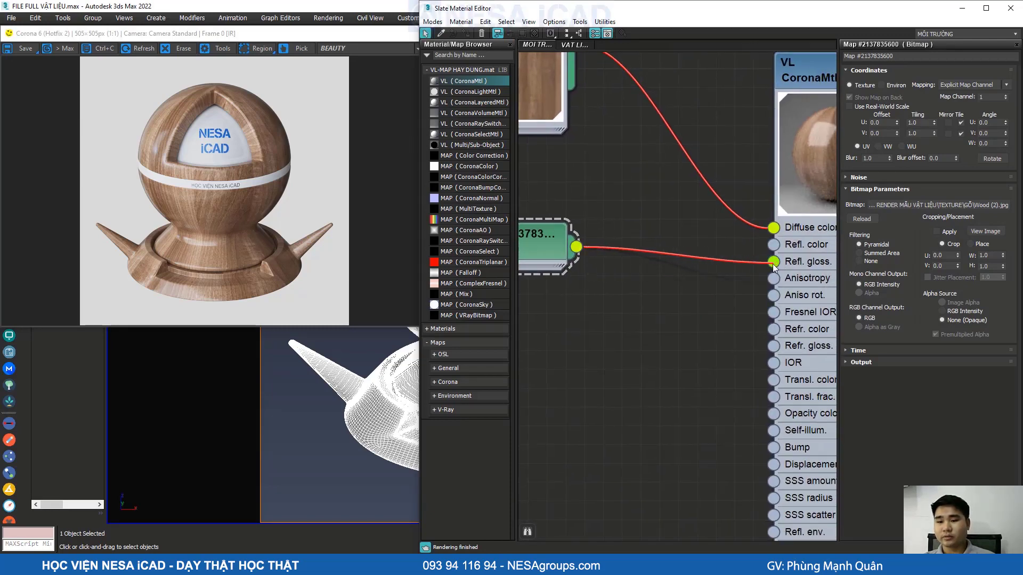
{"action": "scroll", "coordinate": [617, 291], "scroll_direction": "down", "scroll_amount": 1}
{"action": "scroll", "coordinate": [618, 291], "scroll_direction": "down", "scroll_amount": 1}
{"action": "mouse_move", "coordinate": [534, 255]}
{"action": "left_mouse_down"}
{"action": "mouse_move", "coordinate": [557, 262]}
{"action": "mouse_move", "coordinate": [549, 268]}
{"action": "left_mouse_up"}
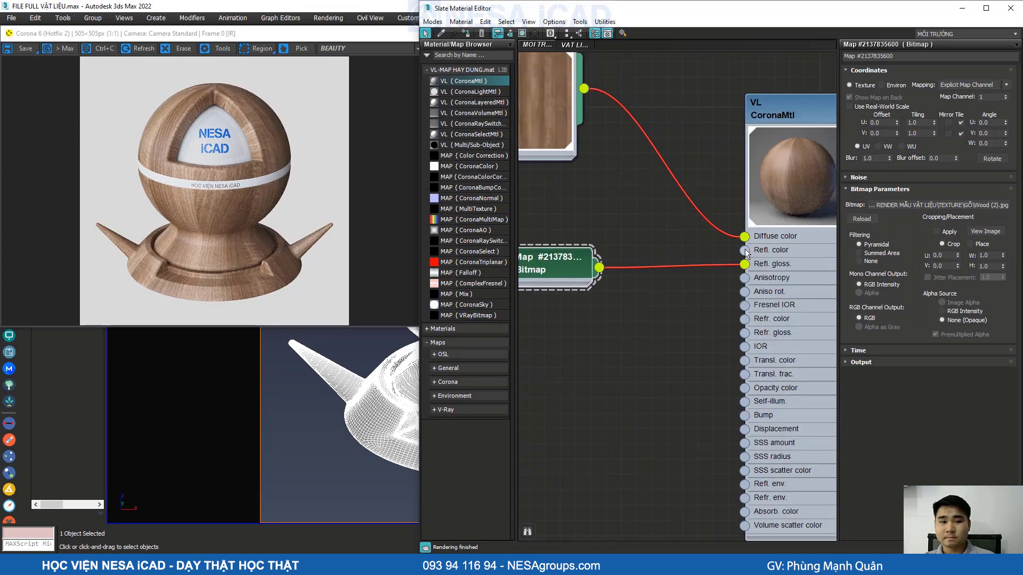
Step: Open the VL CoronaMtl's parameters from its node
{"action": "scroll", "coordinate": [676, 226], "scroll_direction": "up", "scroll_amount": 3}
{"action": "middle_click_drag", "start_coordinate": [701, 300], "coordinate": [677, 305]}
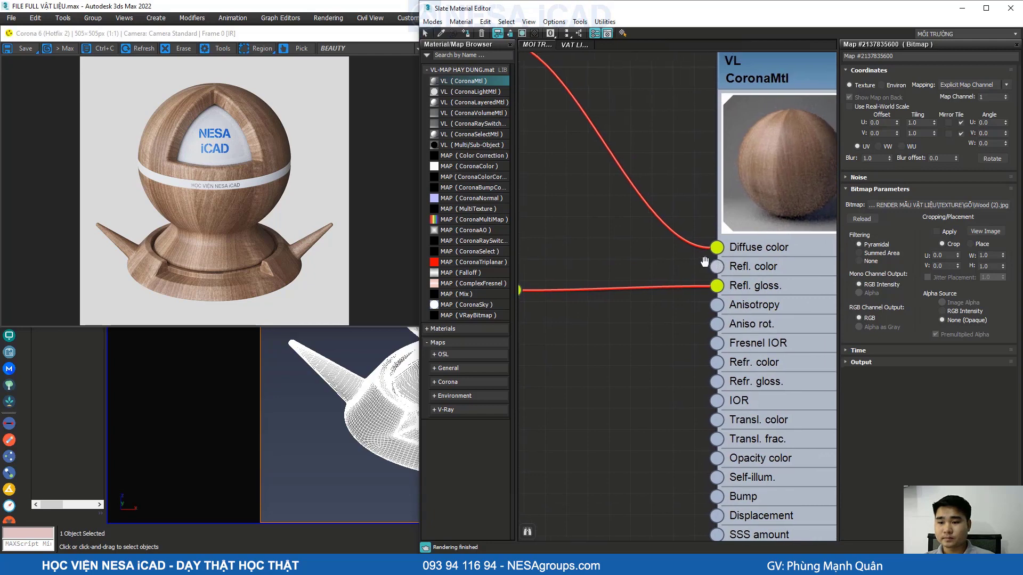
{"action": "double_click", "coordinate": [789, 88]}
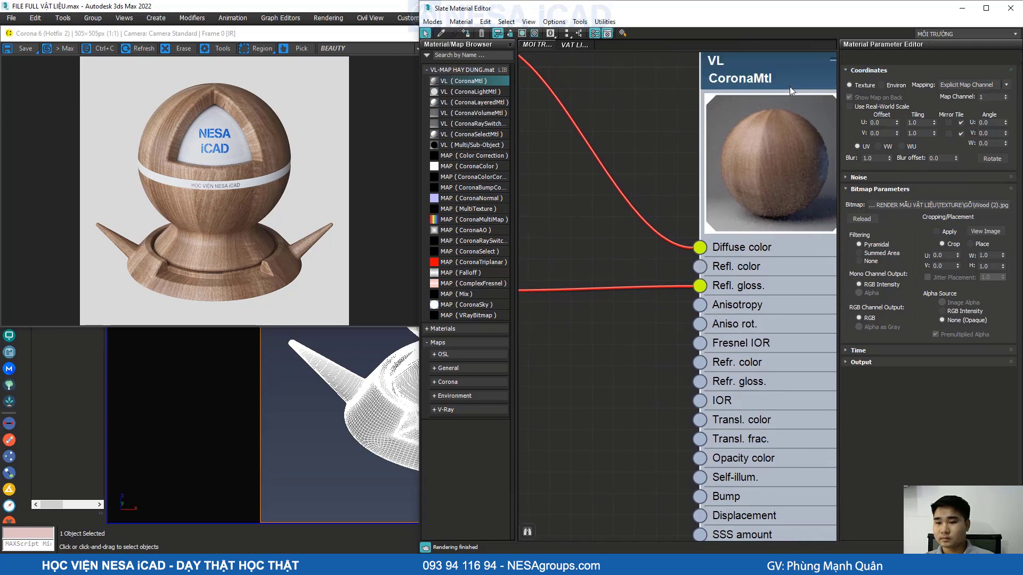
Step: Open the parameters of the Wood (2).jpg bitmap node, enlarge its preview and reposition the node beneath the wood diffuse bitmap
{"action": "scroll", "coordinate": [685, 256], "scroll_direction": "down", "scroll_amount": 2}
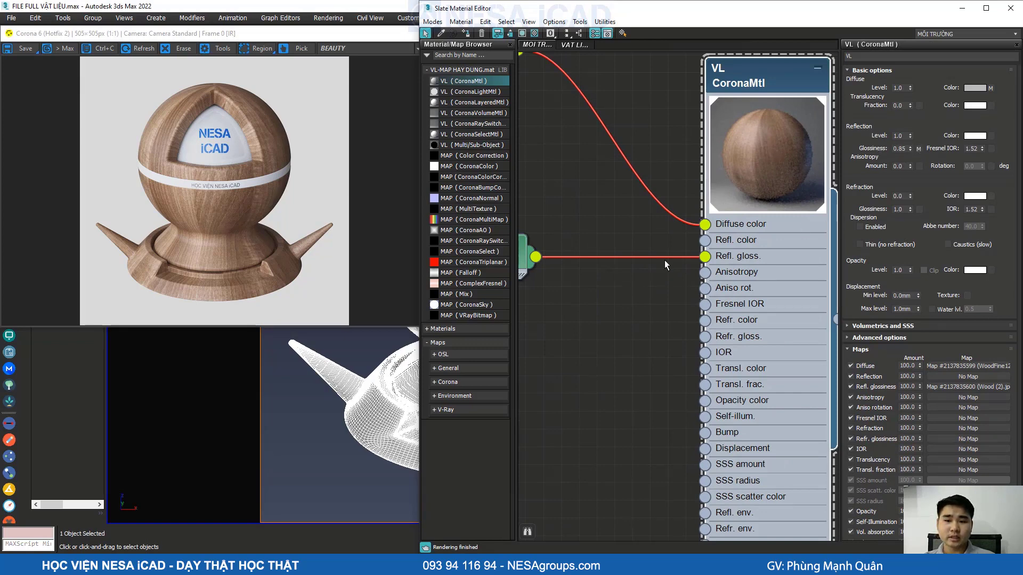
{"action": "middle_click_drag", "start_coordinate": [523, 288], "coordinate": [736, 244]}
{"action": "scroll", "coordinate": [641, 241], "scroll_direction": "up", "scroll_amount": 1}
{"action": "double_click", "coordinate": [676, 242]}
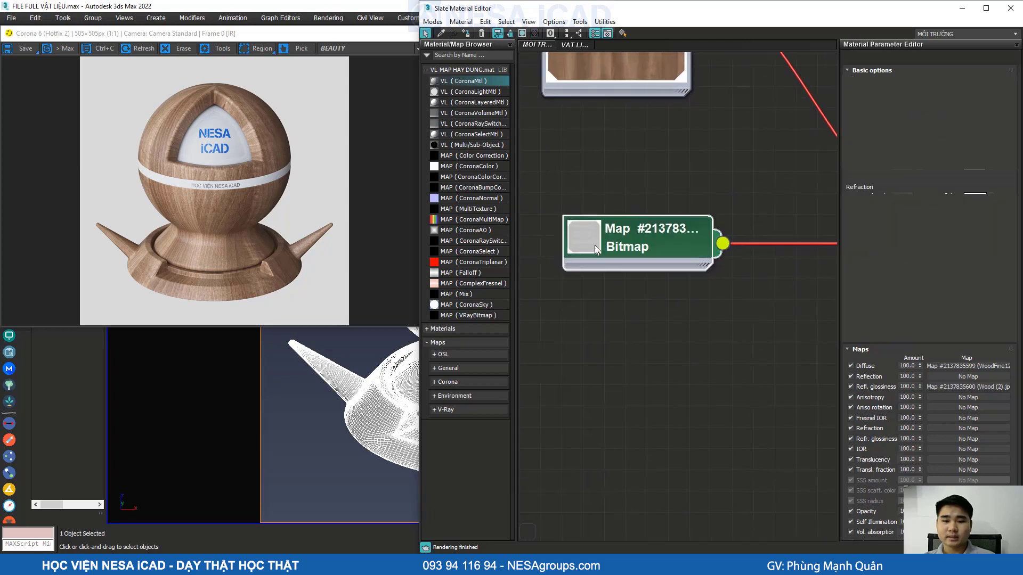
{"action": "double_click", "coordinate": [592, 244]}
{"action": "left_click_drag", "start_coordinate": [676, 244], "coordinate": [636, 224]}
{"action": "scroll", "coordinate": [745, 240], "scroll_direction": "down", "scroll_amount": 1}
{"action": "middle_click_drag", "start_coordinate": [818, 230], "coordinate": [708, 251]}
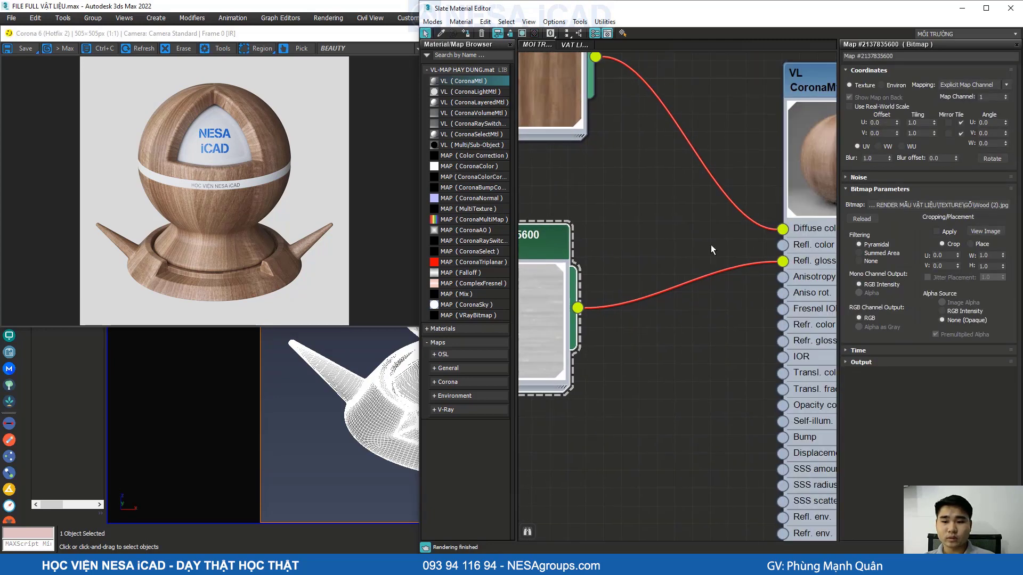
Step: Examine the grain tones in the Wood (2).jpg bitmap preview and its link to the VL material's Refl. gloss. input
{"action": "scroll", "coordinate": [708, 250], "scroll_direction": "down", "scroll_amount": 1}
{"action": "mouse_move", "coordinate": [761, 257]}
{"action": "left_mouse_down"}
{"action": "mouse_move", "coordinate": [671, 242]}
{"action": "mouse_move", "coordinate": [775, 259]}
{"action": "left_mouse_up"}
{"action": "scroll", "coordinate": [196, 238], "scroll_direction": "up", "scroll_amount": 2}
{"action": "scroll", "coordinate": [218, 239], "scroll_direction": "down", "scroll_amount": 2}
{"action": "scroll", "coordinate": [637, 278], "scroll_direction": "down", "scroll_amount": 1}
{"action": "middle_click_drag", "start_coordinate": [558, 305], "coordinate": [593, 199]}
{"action": "middle_click_drag", "start_coordinate": [573, 163], "coordinate": [632, 208]}
{"action": "scroll", "coordinate": [631, 209], "scroll_direction": "up", "scroll_amount": 4}
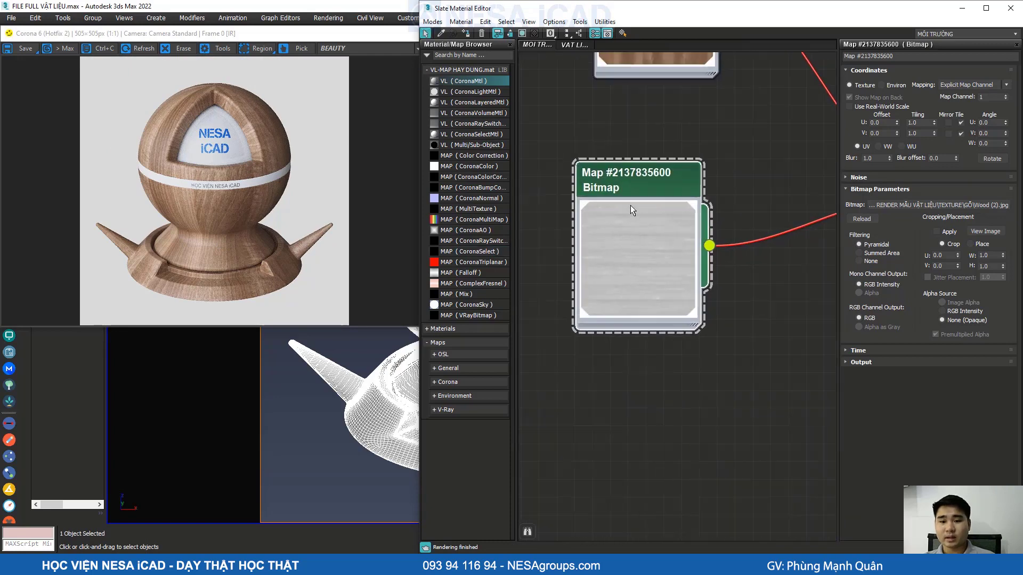
{"action": "scroll", "coordinate": [224, 226], "scroll_direction": "up", "scroll_amount": 3}
{"action": "scroll", "coordinate": [217, 216], "scroll_direction": "down", "scroll_amount": 3}
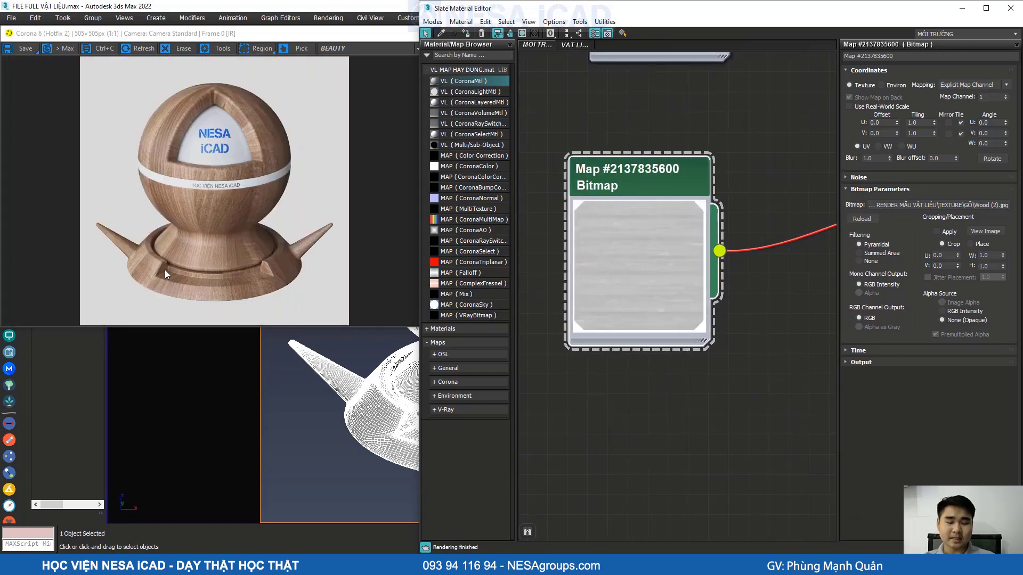
{"action": "scroll", "coordinate": [676, 235], "scroll_direction": "down", "scroll_amount": 3}
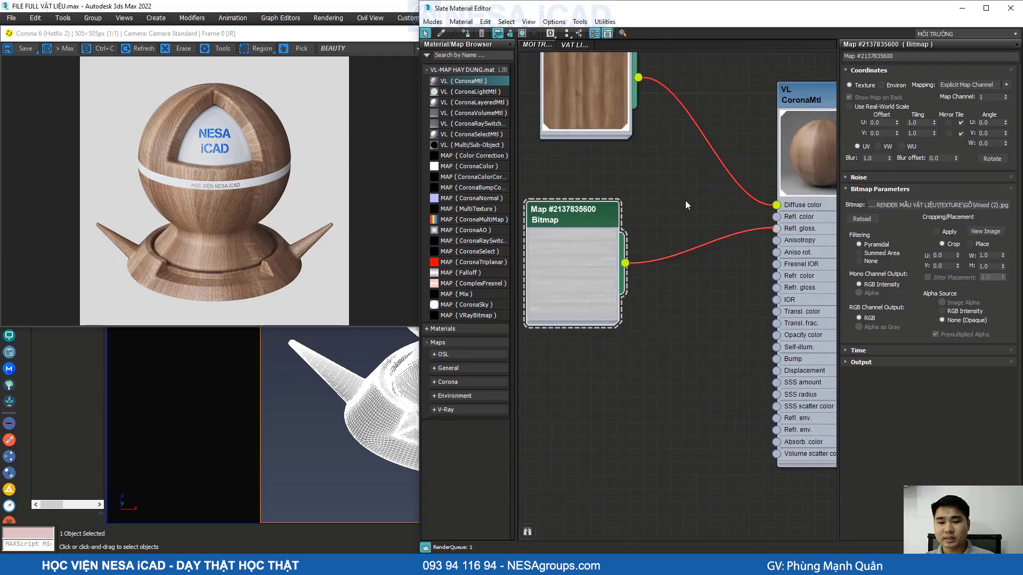
Step: Disconnect the Wood (2).jpg bitmap from the Refl. gloss. input and move its node farther below the diffuse bitmap
{"action": "key", "text": "ctrl+z"}
{"action": "scroll", "coordinate": [623, 211], "scroll_direction": "down", "scroll_amount": 3}
{"action": "left_click_drag", "start_coordinate": [603, 259], "coordinate": [598, 351]}
Step: Switch to File Explorer, go to the 00 MASK folder inside TEXTURE and preview the [NESA-iCAD] MAPS MASK 017 image
{"action": "key", "text": "alt+Tab"}
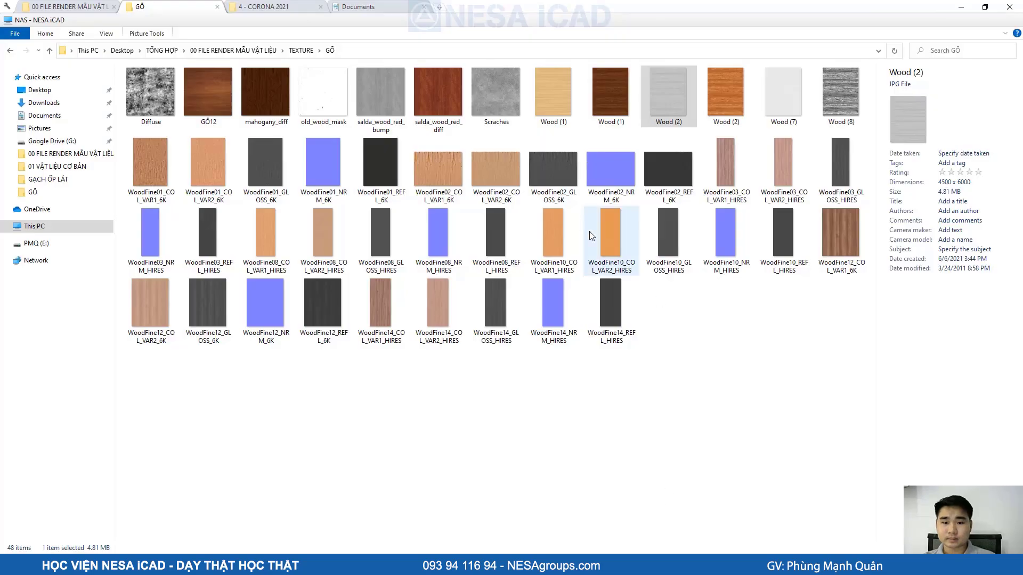
{"action": "left_click", "coordinate": [740, 322]}
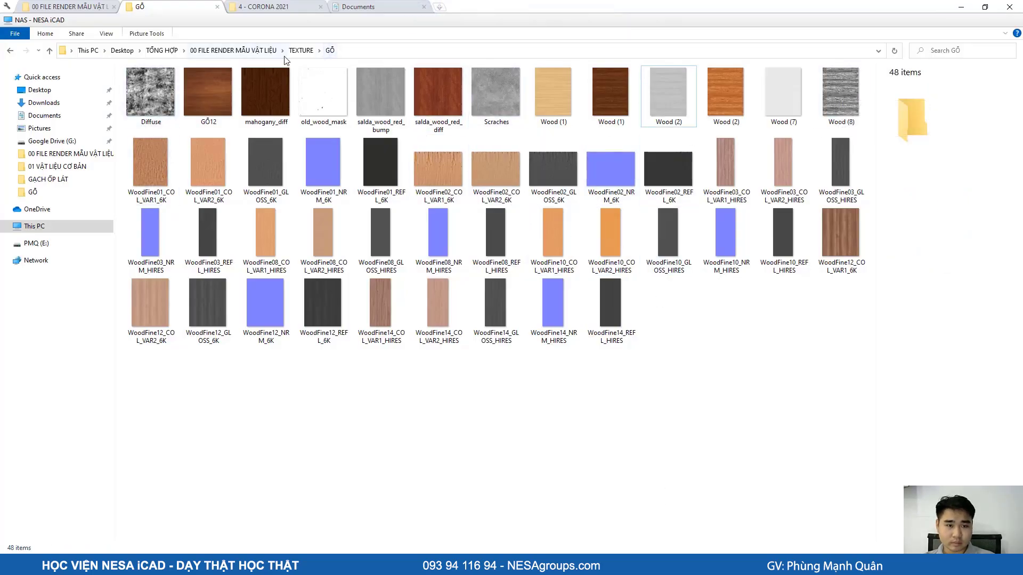
{"action": "left_click", "coordinate": [300, 50]}
{"action": "double_click", "coordinate": [149, 93]}
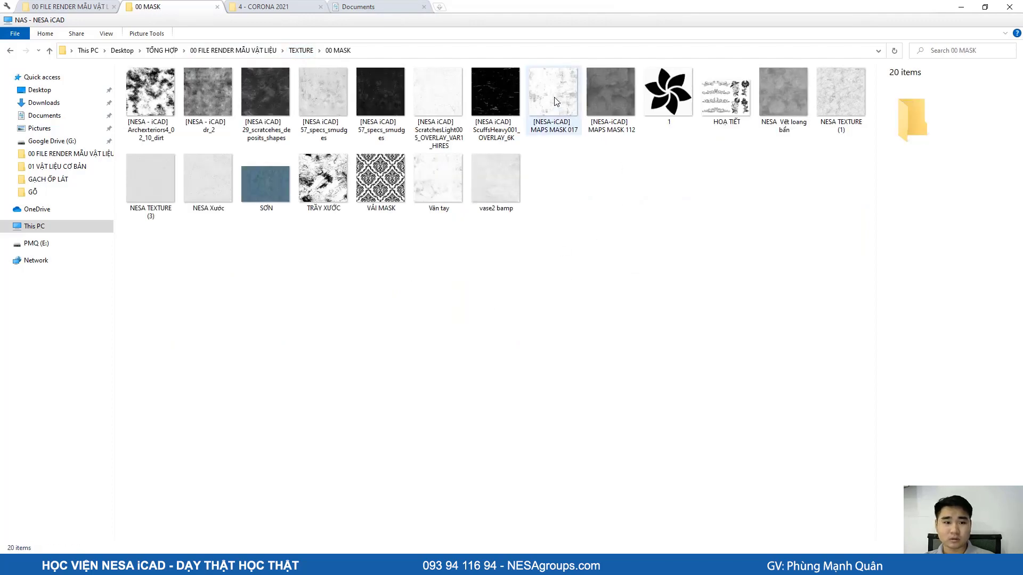
{"action": "left_click", "coordinate": [554, 114]}
{"action": "key", "text": "Escape"}
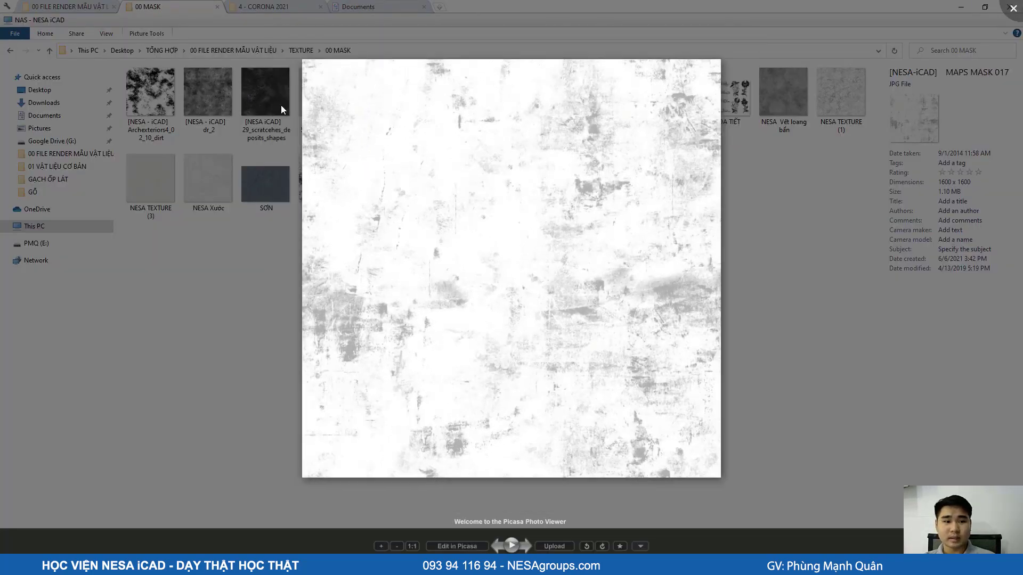
Step: Add the Archexteriors4_02_10_dirt.jpg mask to the Slate Material Editor as a bitmap and connect it to the VL material's Refl. gloss. input
{"action": "double_click", "coordinate": [160, 91]}
{"action": "key", "text": "Escape"}
{"action": "left_click_drag", "start_coordinate": [140, 90], "coordinate": [623, 244]}
{"action": "scroll", "coordinate": [627, 236], "scroll_direction": "up", "scroll_amount": 5}
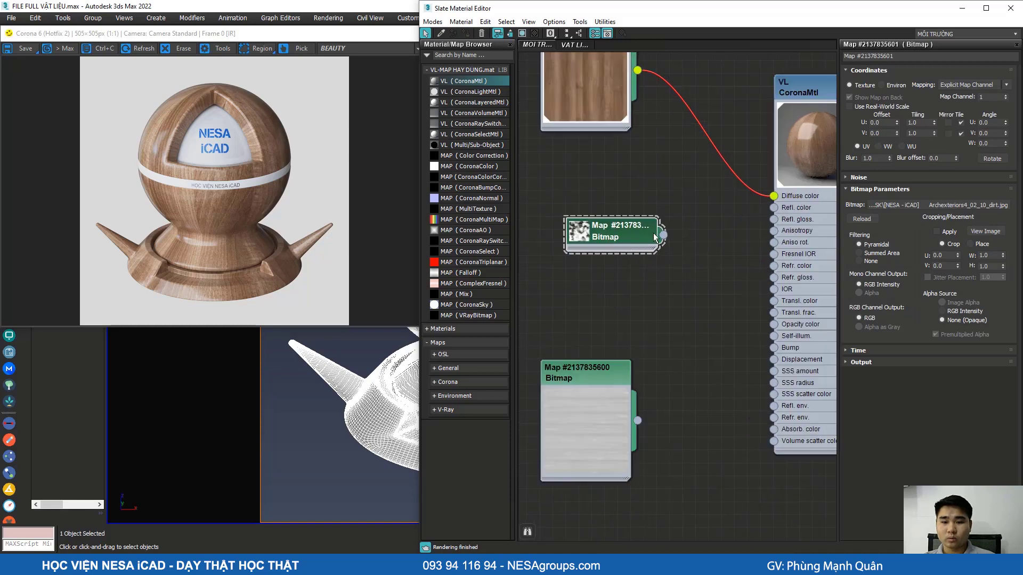
{"action": "left_click_drag", "start_coordinate": [663, 225], "coordinate": [795, 219]}
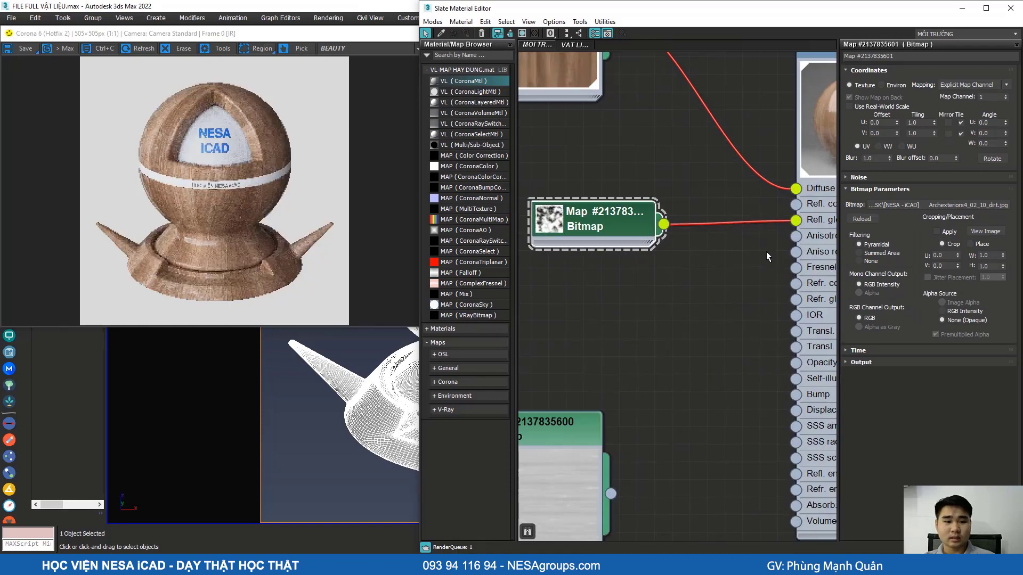
Step: Examine the reflections on the wood model's neck and base in the Corona render at several magnifications
{"action": "scroll", "coordinate": [203, 259], "scroll_direction": "up", "scroll_amount": 1}
{"action": "scroll", "coordinate": [210, 252], "scroll_direction": "up", "scroll_amount": 1}
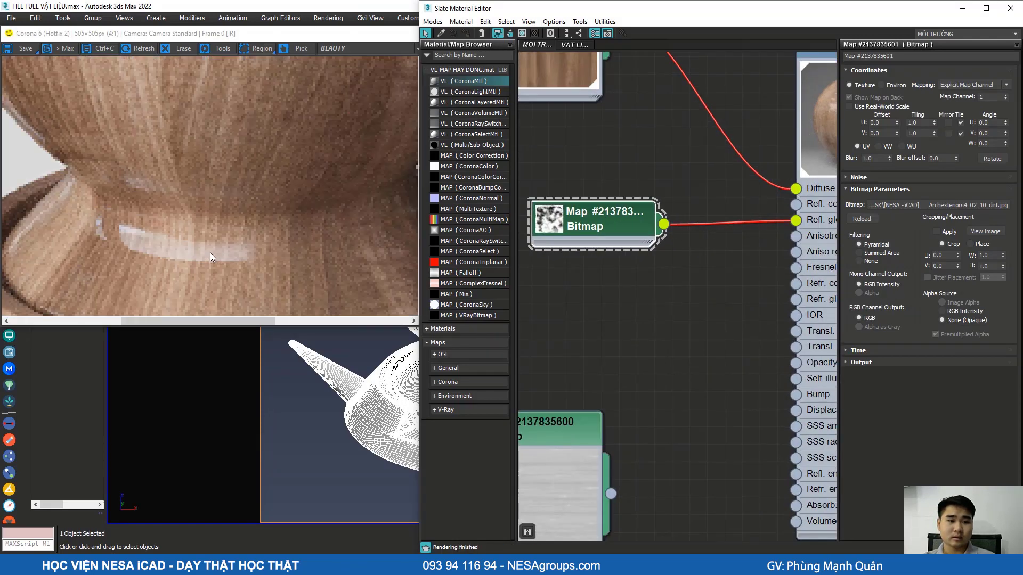
{"action": "middle_click_drag", "start_coordinate": [210, 252], "coordinate": [206, 204]}
{"action": "scroll", "coordinate": [210, 267], "scroll_direction": "down", "scroll_amount": 2}
{"action": "scroll", "coordinate": [210, 266], "scroll_direction": "up", "scroll_amount": 1}
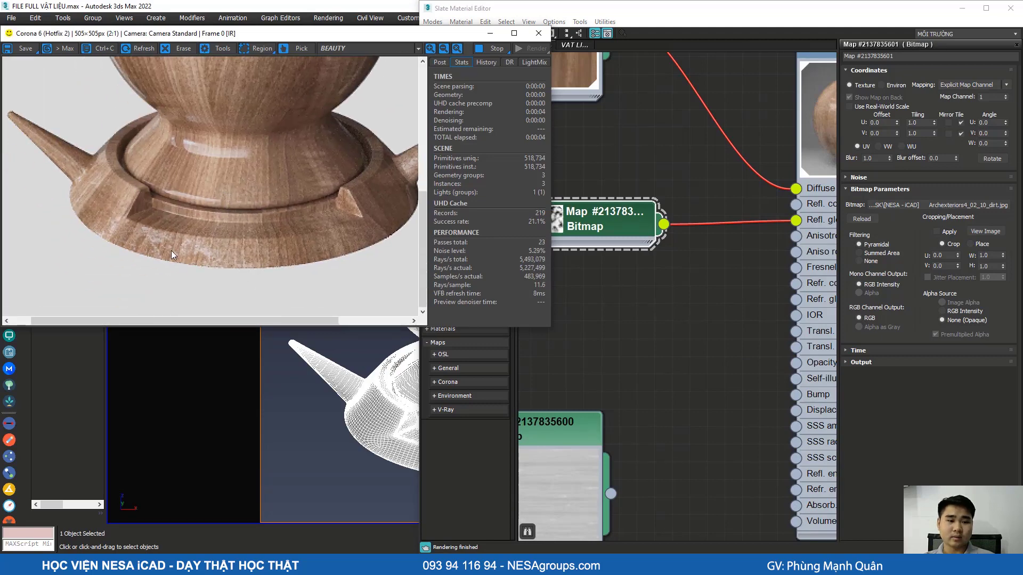
{"action": "scroll", "coordinate": [172, 251], "scroll_direction": "up", "scroll_amount": 1}
{"action": "scroll", "coordinate": [197, 231], "scroll_direction": "down", "scroll_amount": 1}
{"action": "left_click_drag", "start_coordinate": [180, 249], "coordinate": [174, 276]}
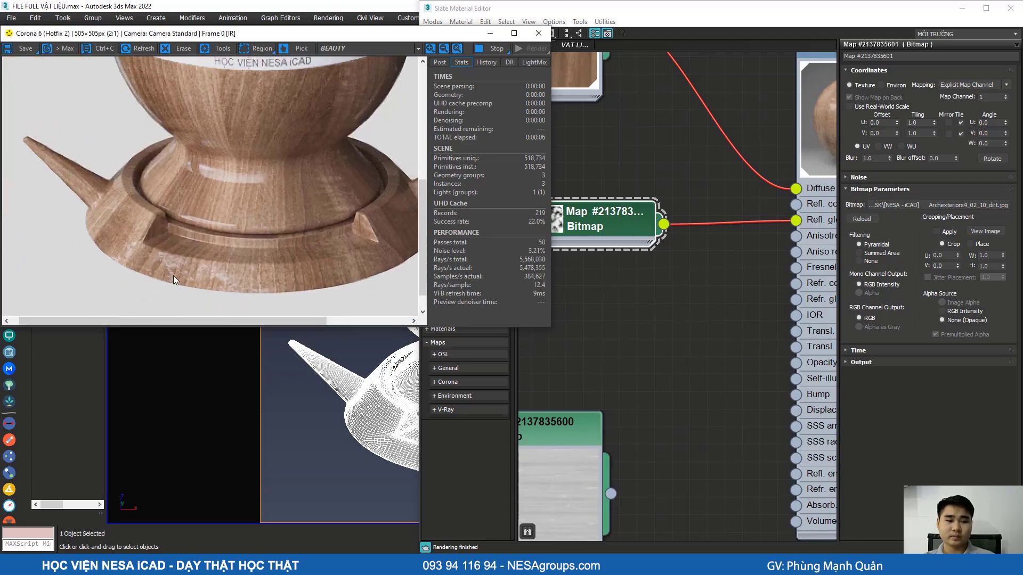
{"action": "scroll", "coordinate": [187, 269], "scroll_direction": "down", "scroll_amount": 1}
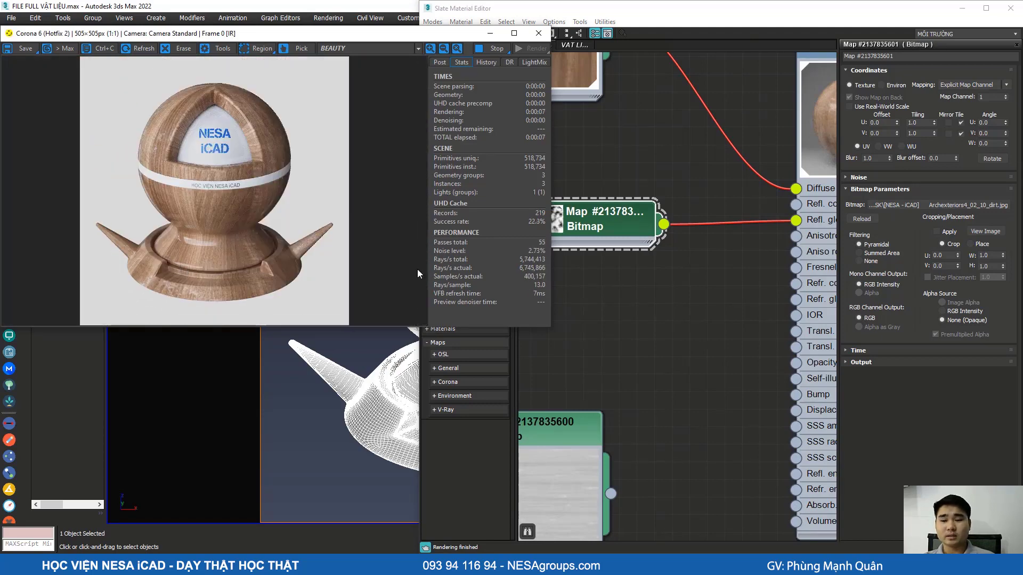
Step: Show the VL CoronaMtl's parameters and line up the wood diffuse bitmap node above the dirt bitmap node
{"action": "scroll", "coordinate": [607, 343], "scroll_direction": "down", "scroll_amount": 2}
{"action": "double_click", "coordinate": [766, 142]}
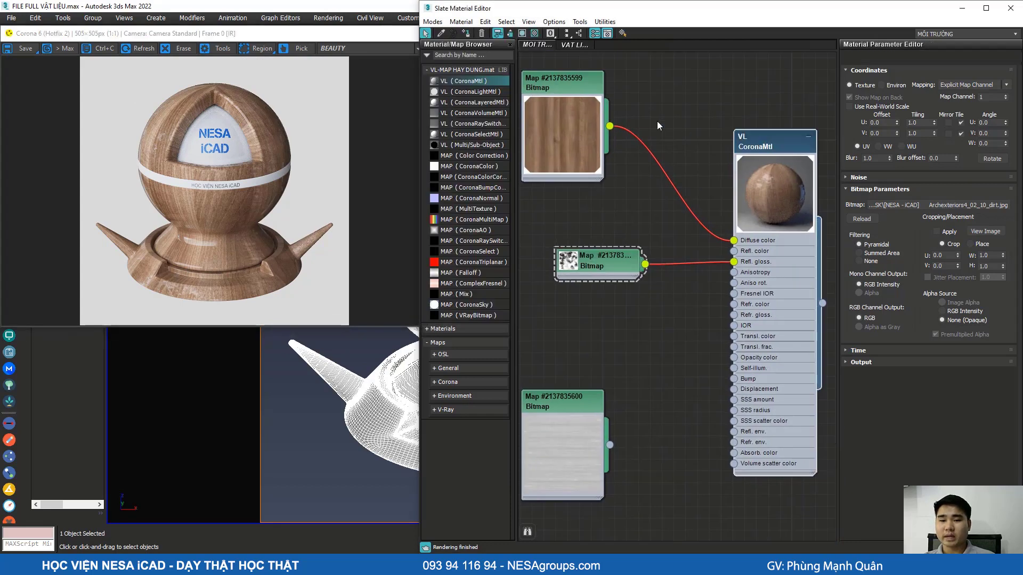
{"action": "left_click_drag", "start_coordinate": [578, 87], "coordinate": [614, 91]}
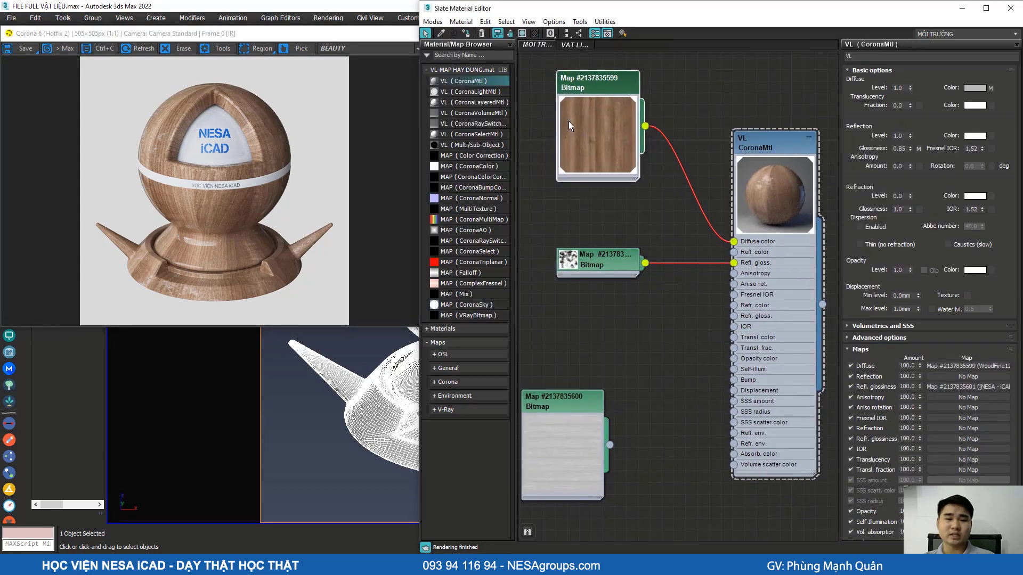
Step: Open the dirt bitmap's parameters with an enlarged node preview and place the node closer to the wood diffuse bitmap
{"action": "scroll", "coordinate": [551, 247], "scroll_direction": "up", "scroll_amount": 1}
{"action": "middle_click_drag", "start_coordinate": [617, 271], "coordinate": [610, 309]}
{"action": "scroll", "coordinate": [584, 347], "scroll_direction": "up", "scroll_amount": 1}
{"action": "double_click", "coordinate": [531, 369]}
{"action": "left_click_drag", "start_coordinate": [610, 309], "coordinate": [611, 280]}
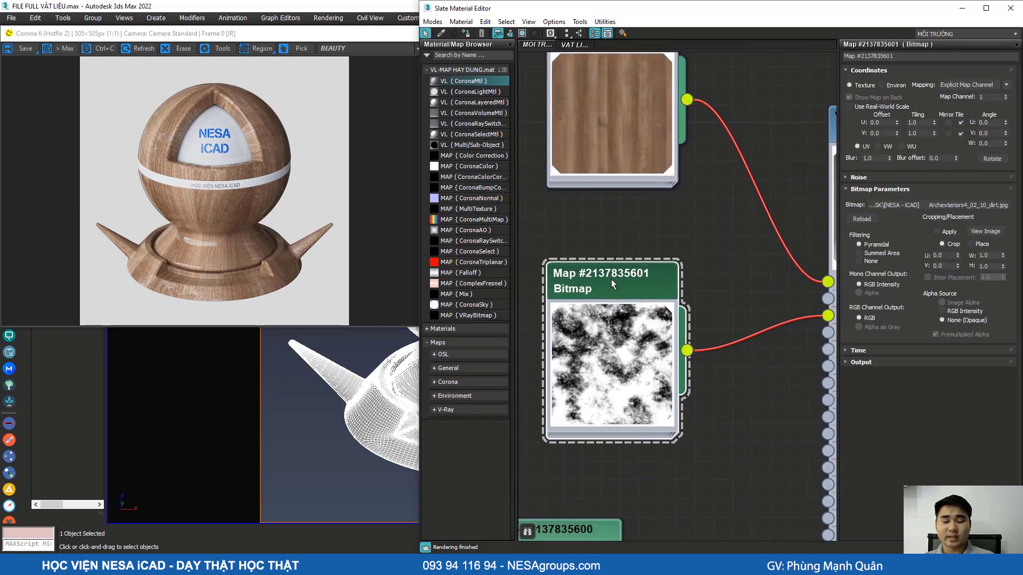
Step: Compare the wood diffuse and dirt bitmap nodes, examining the black and white areas of the dirt map
{"action": "scroll", "coordinate": [639, 325], "scroll_direction": "down", "scroll_amount": 5}
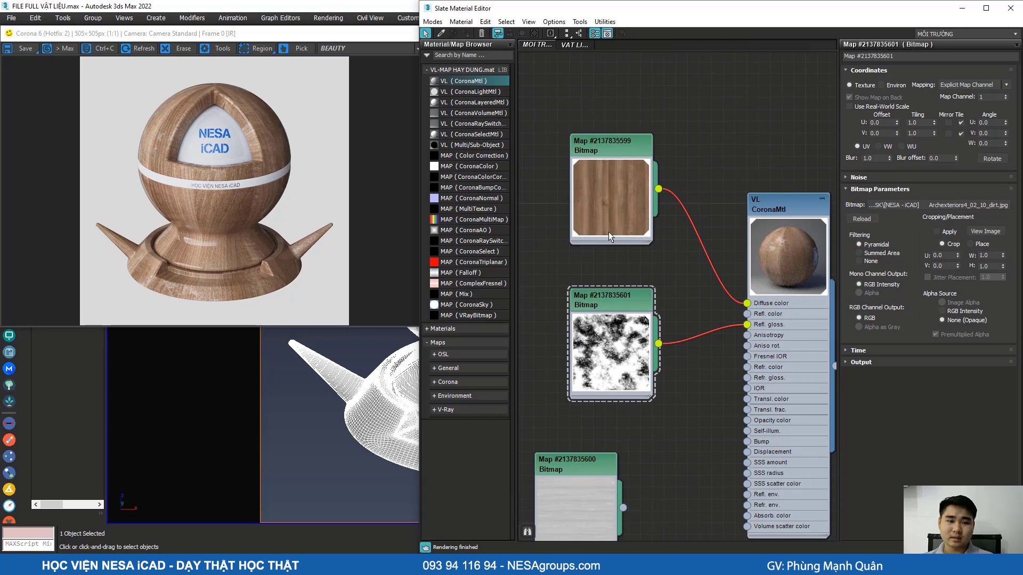
{"action": "middle_click_drag", "start_coordinate": [663, 217], "coordinate": [664, 184]}
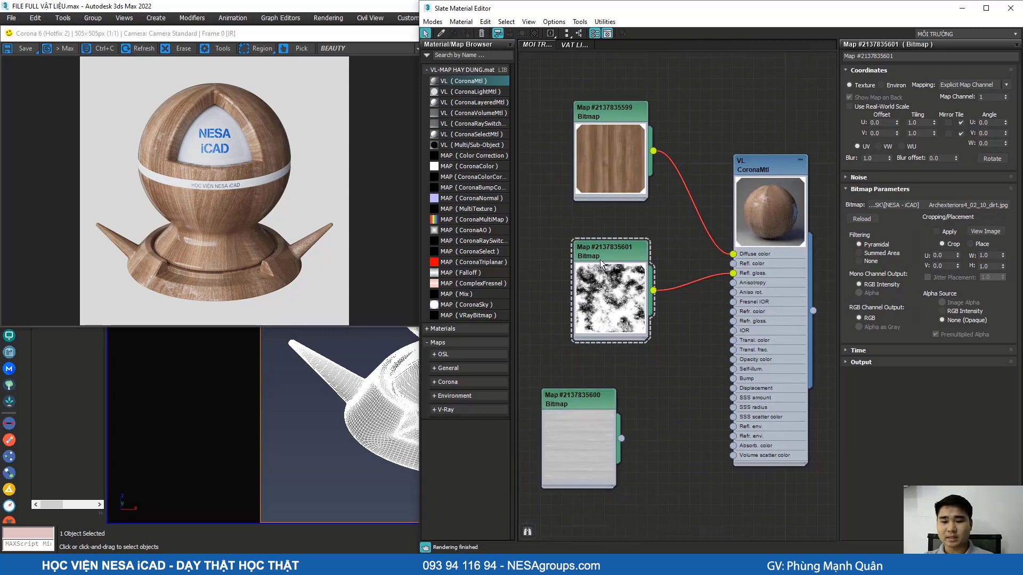
{"action": "middle_click_drag", "start_coordinate": [527, 325], "coordinate": [523, 317]}
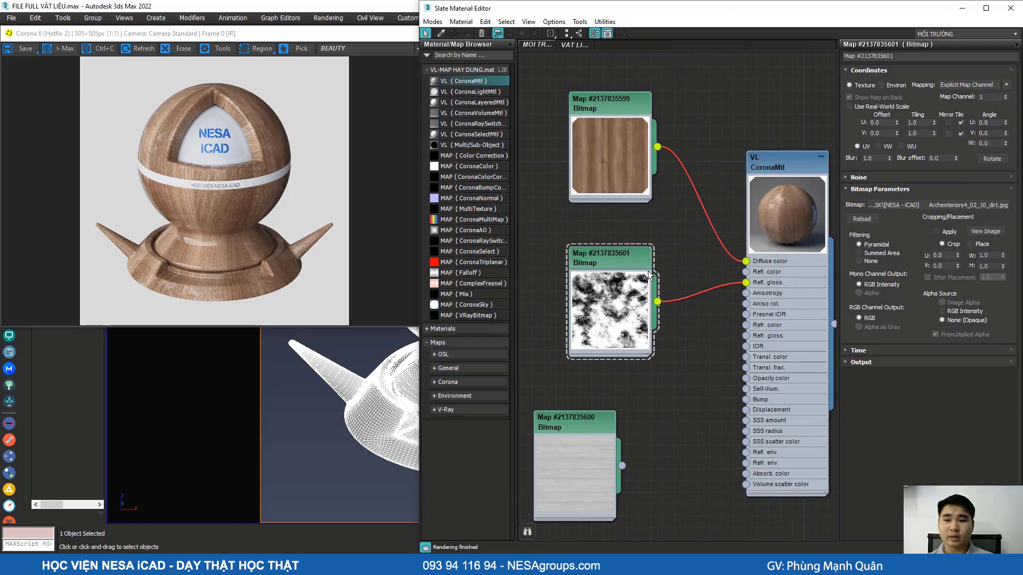
{"action": "scroll", "coordinate": [642, 319], "scroll_direction": "up", "scroll_amount": 3}
{"action": "middle_click_drag", "start_coordinate": [604, 341], "coordinate": [649, 331]}
{"action": "scroll", "coordinate": [628, 327], "scroll_direction": "down", "scroll_amount": 1}
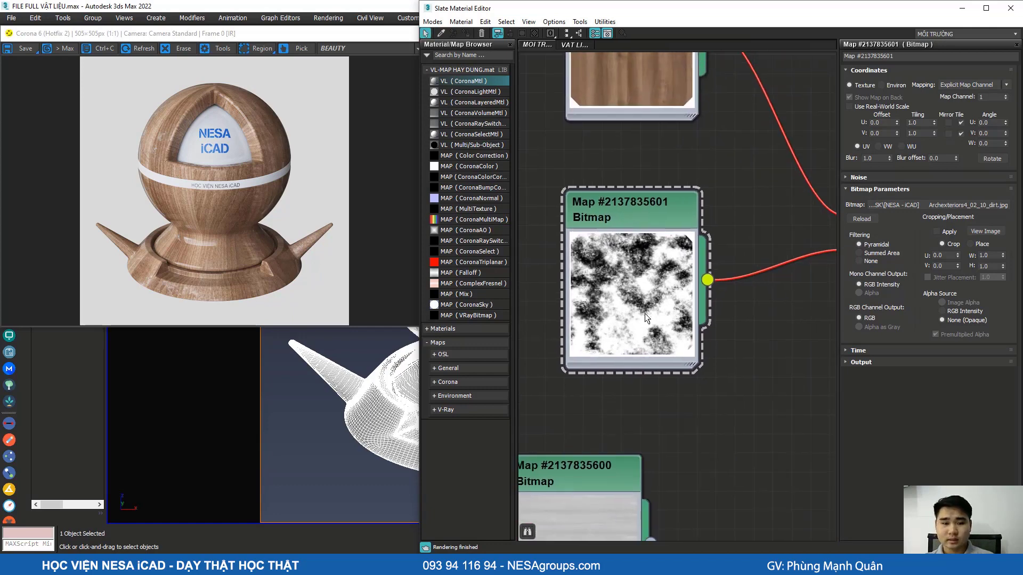
{"action": "scroll", "coordinate": [642, 313], "scroll_direction": "up", "scroll_amount": 1}
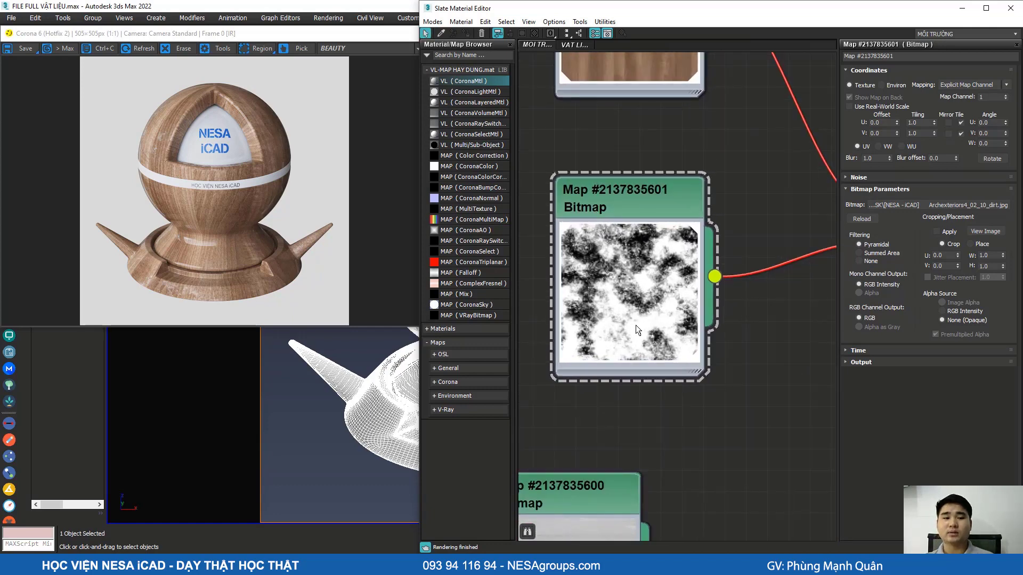
Step: Inspect the wood model's reflections in the Corona frame buffer up close and at full-screen size, then put the window away
{"action": "left_click", "coordinate": [149, 215]}
{"action": "scroll", "coordinate": [190, 251], "scroll_direction": "up", "scroll_amount": 1}
{"action": "scroll", "coordinate": [241, 140], "scroll_direction": "up", "scroll_amount": 1}
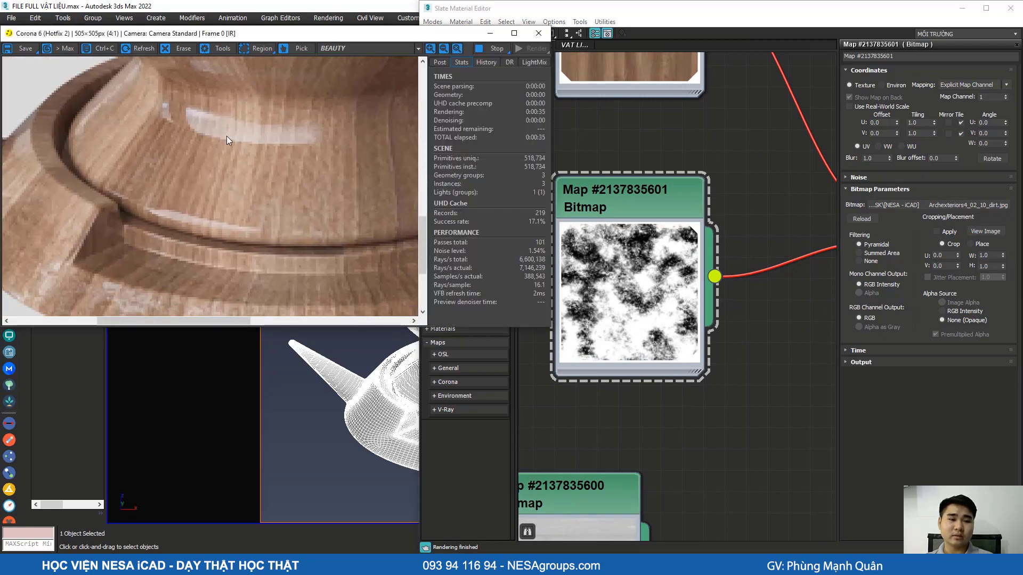
{"action": "scroll", "coordinate": [261, 140], "scroll_direction": "down", "scroll_amount": 2}
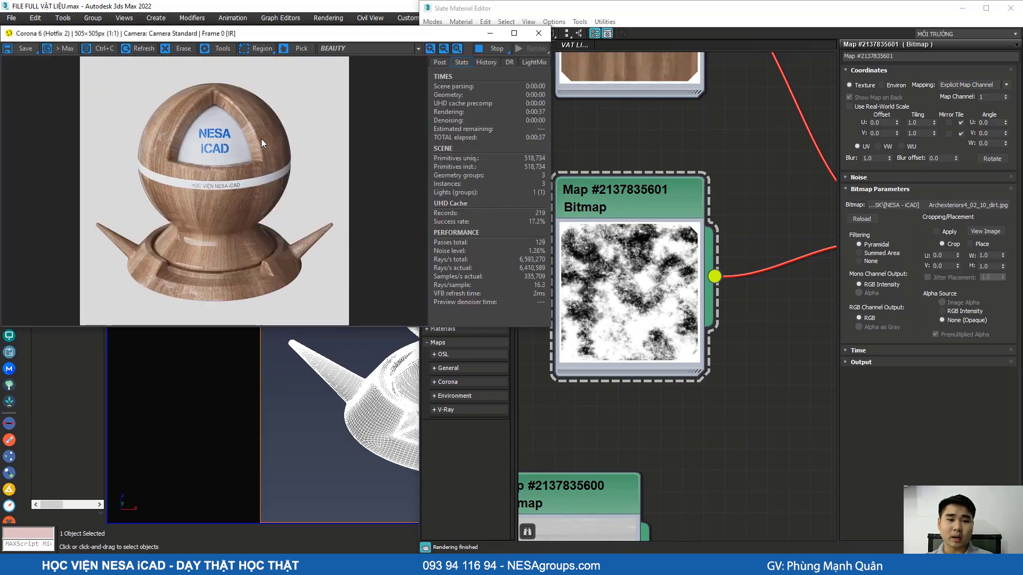
{"action": "scroll", "coordinate": [168, 271], "scroll_direction": "up", "scroll_amount": 2}
{"action": "scroll", "coordinate": [184, 221], "scroll_direction": "down", "scroll_amount": 2}
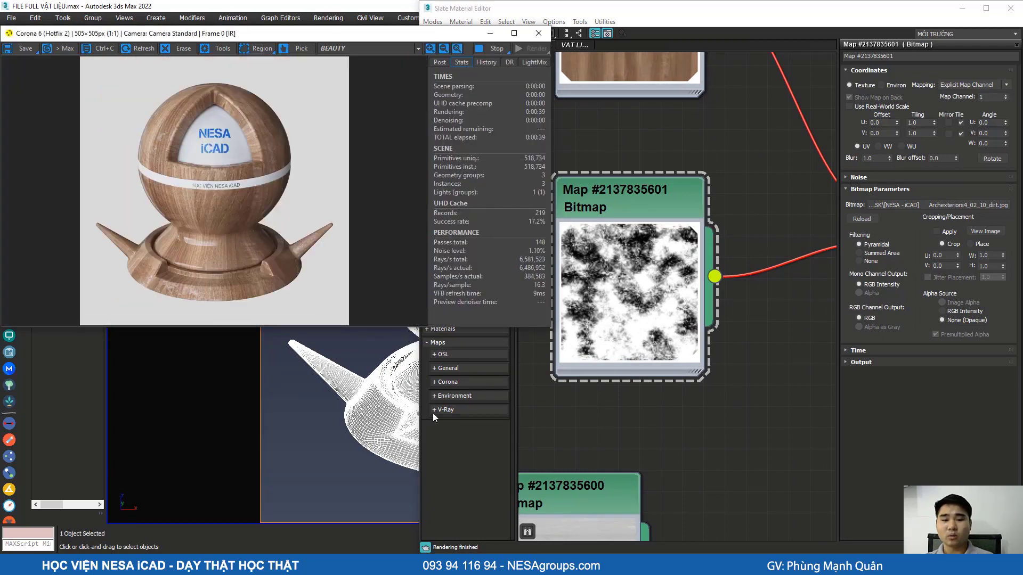
{"action": "left_click", "coordinate": [519, 33]}
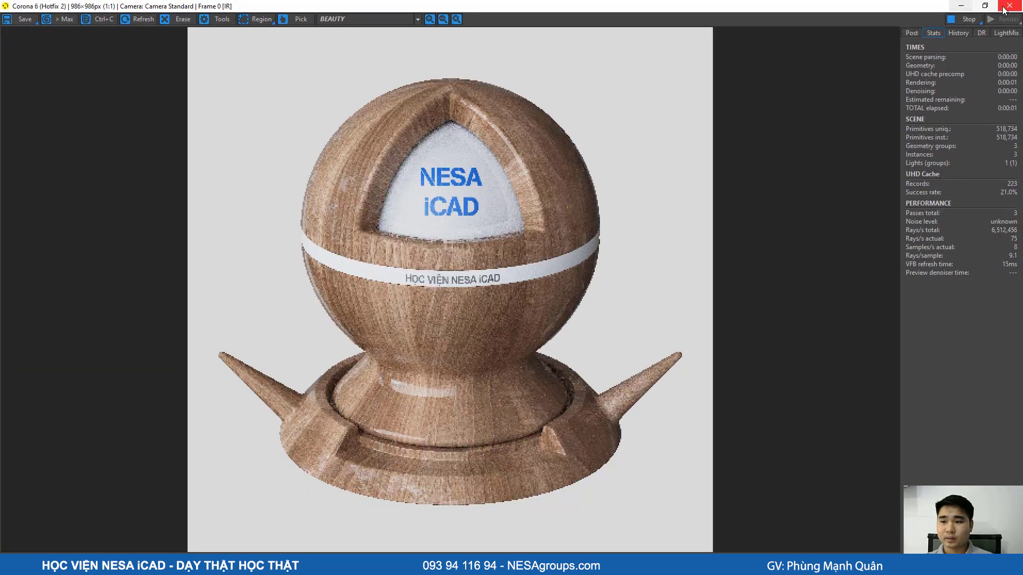
{"action": "left_click", "coordinate": [1004, 10]}
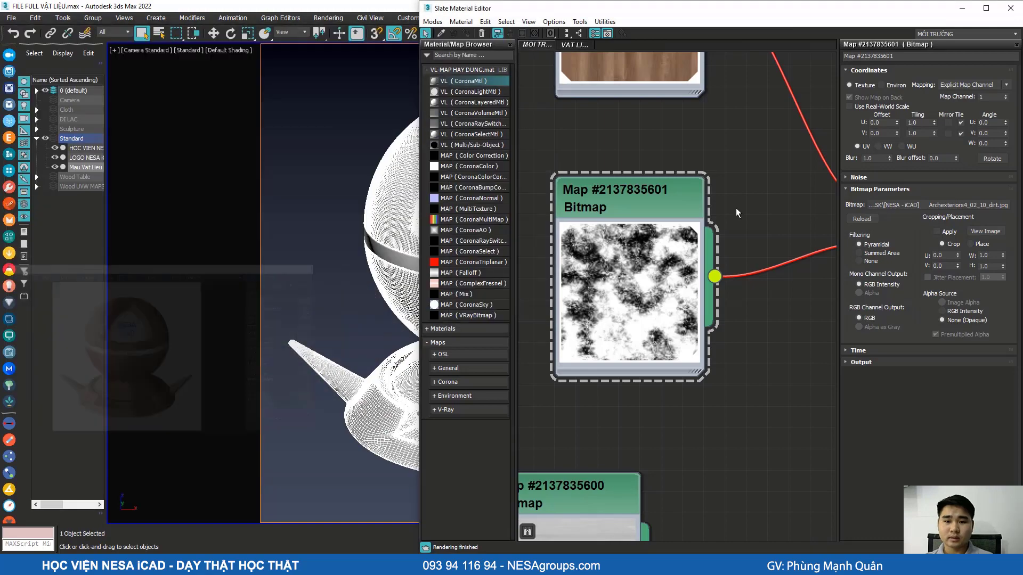
Step: Display the Archexteriors4_02_10_dirt.jpg bitmap on the model as its shaded texture in the viewport
{"action": "scroll", "coordinate": [687, 213], "scroll_direction": "down", "scroll_amount": 4}
{"action": "middle_click_drag", "start_coordinate": [663, 224], "coordinate": [646, 270]}
{"action": "left_click", "coordinate": [642, 254]}
{"action": "left_click", "coordinate": [521, 33]}
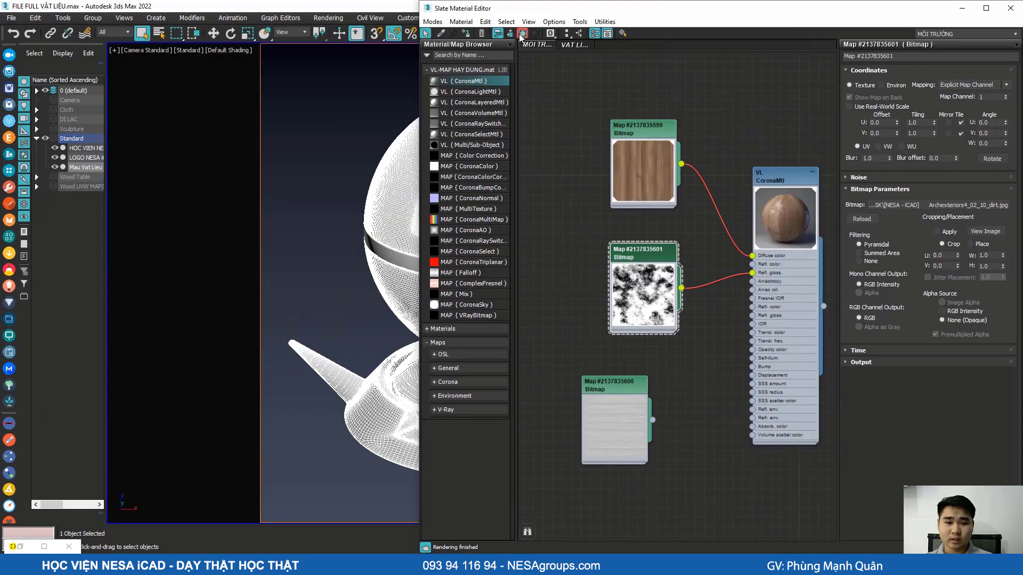
Step: Minimize the Slate Material Editor, deselect the model and turn off edged faces in the camera viewport
{"action": "left_click", "coordinate": [962, 8]}
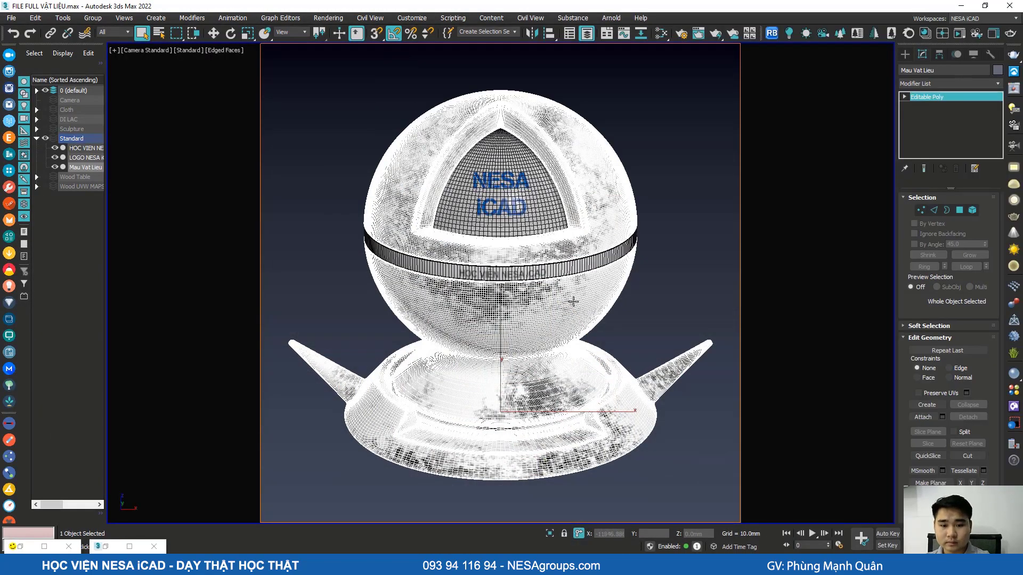
{"action": "left_click", "coordinate": [626, 290]}
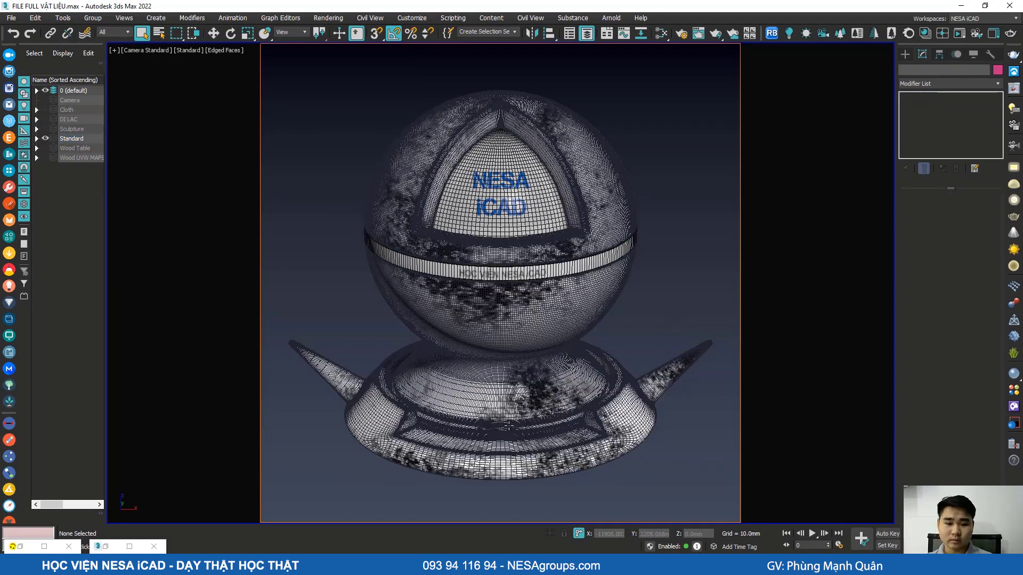
{"action": "key", "text": "F4"}
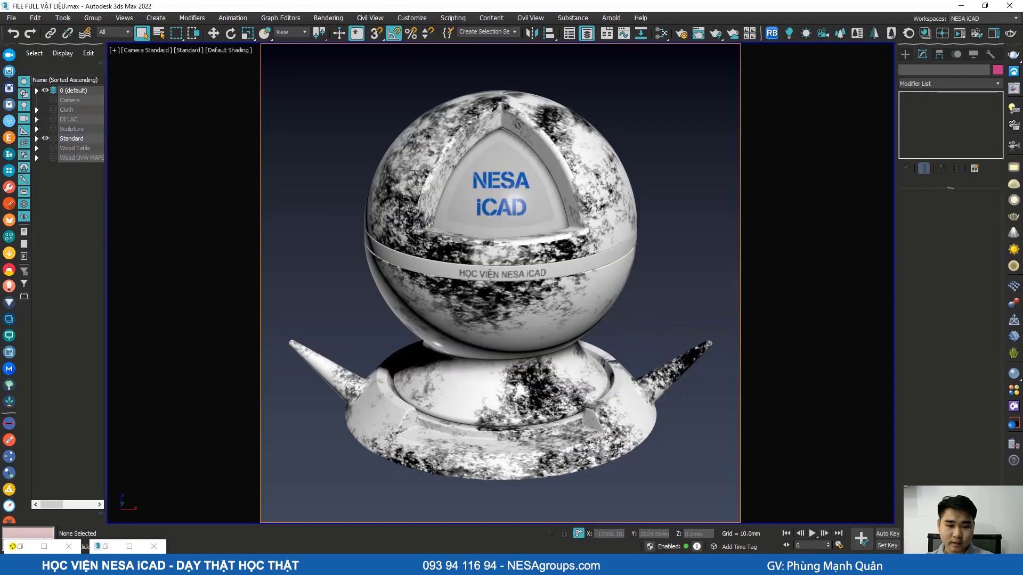
Step: Restore the Corona frame buffer beside the viewport model and magnify the render to compare its reflections with the dirt map
{"action": "left_click", "coordinate": [20, 546]}
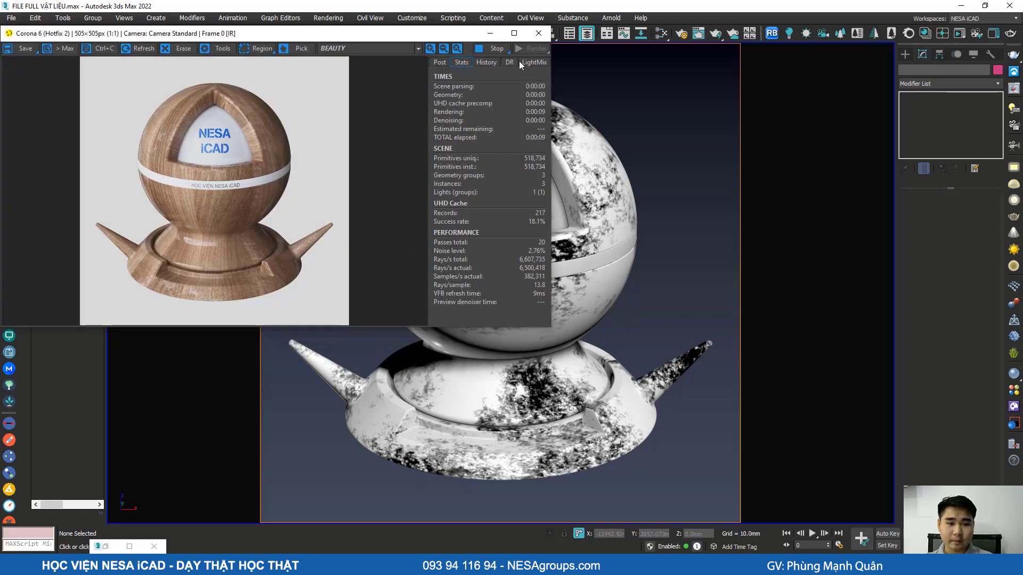
{"action": "left_click_drag", "start_coordinate": [329, 38], "coordinate": [917, 100]}
{"action": "scroll", "coordinate": [810, 342], "scroll_direction": "up", "scroll_amount": 1}
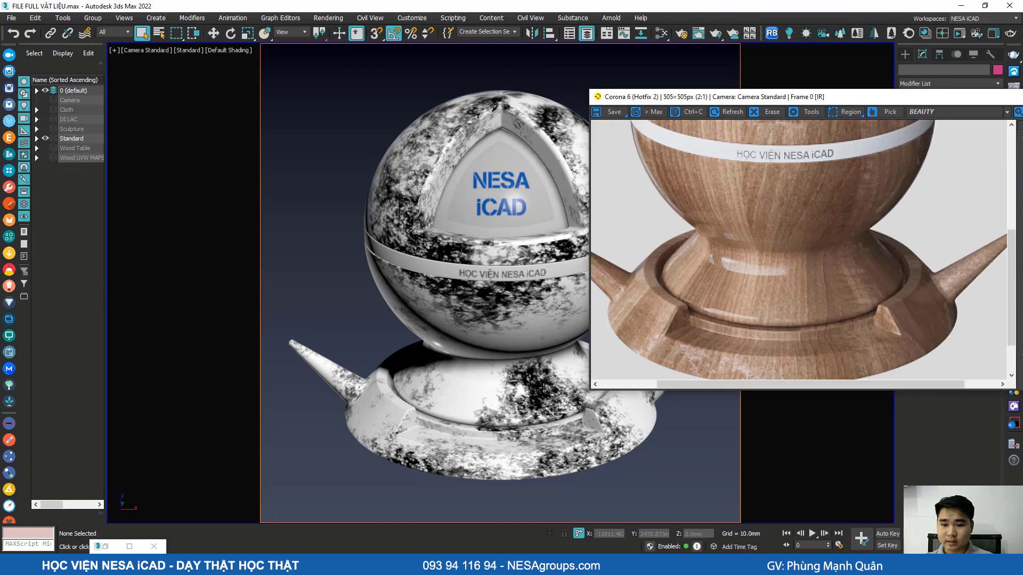
Step: Examine the wood render's reflections on the sphere and base at several magnifications against the dirt pattern on the viewport model
{"action": "scroll", "coordinate": [900, 295], "scroll_direction": "up", "scroll_amount": 1}
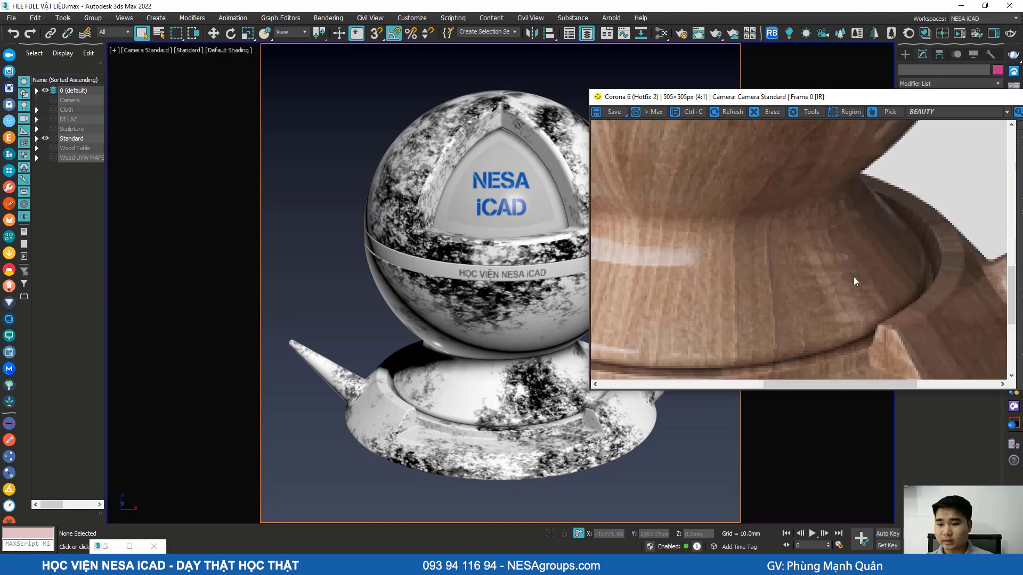
{"action": "scroll", "coordinate": [756, 266], "scroll_direction": "down", "scroll_amount": 2}
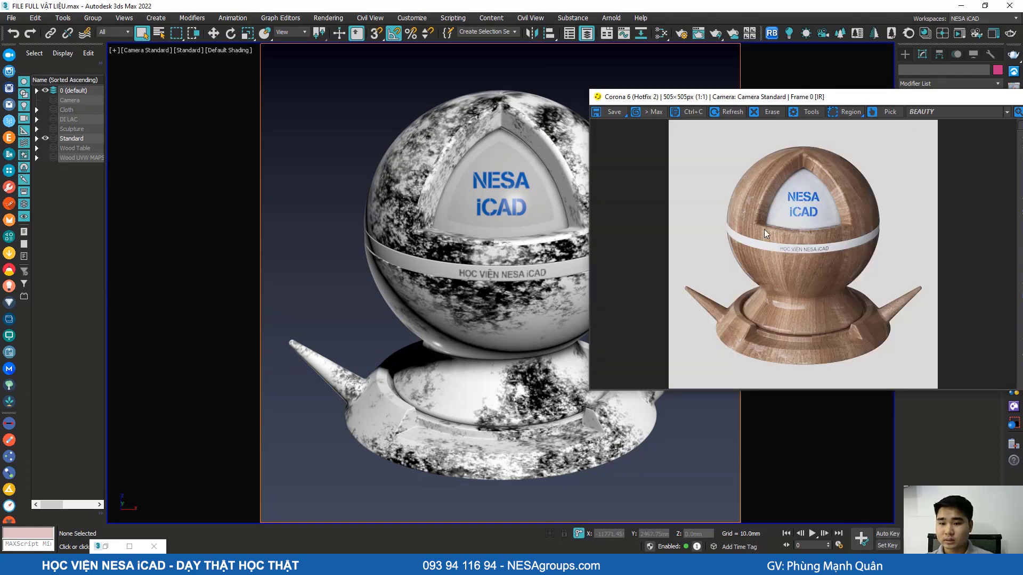
{"action": "scroll", "coordinate": [764, 229], "scroll_direction": "up", "scroll_amount": 2}
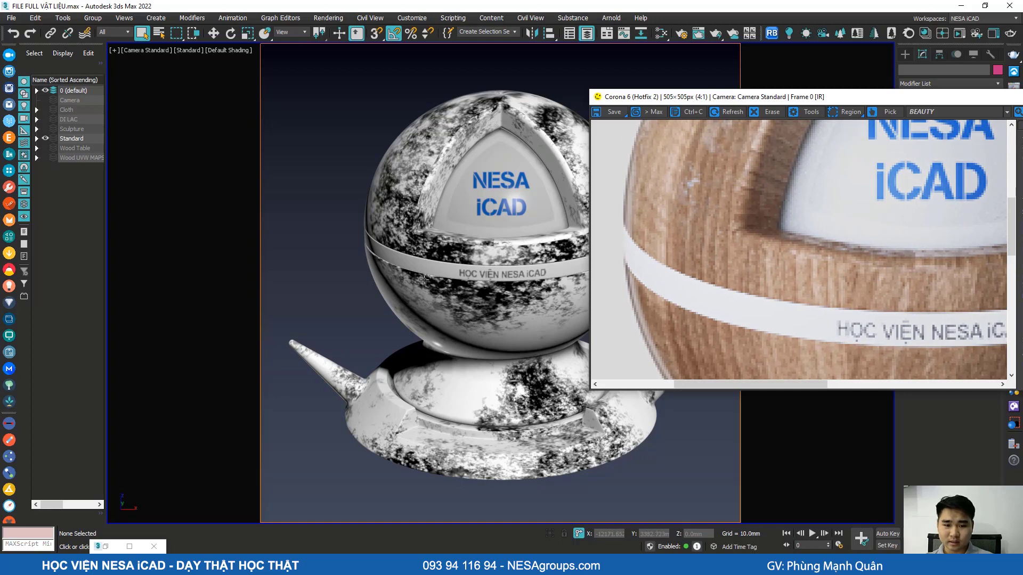
{"action": "scroll", "coordinate": [740, 274], "scroll_direction": "down", "scroll_amount": 1}
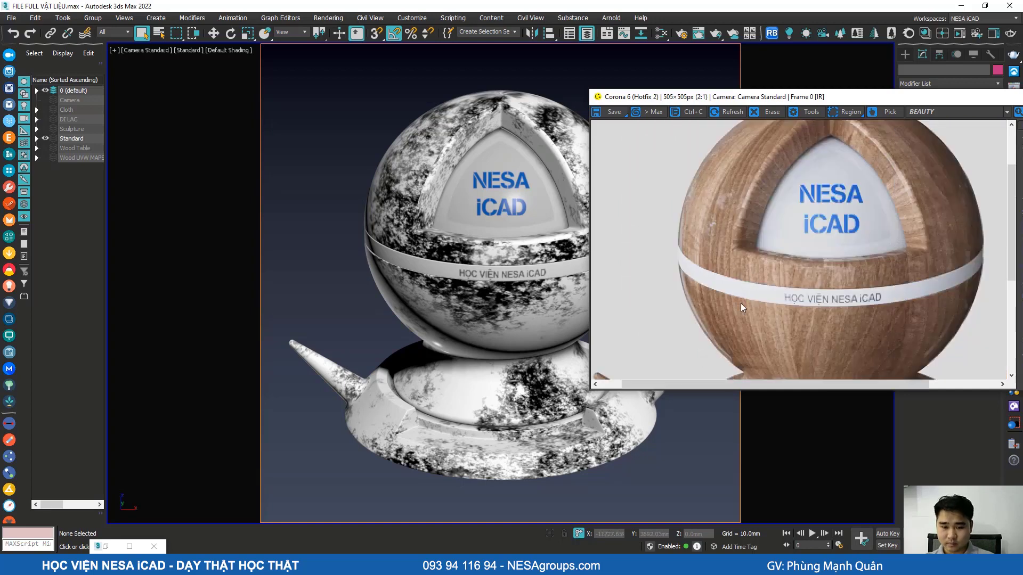
{"action": "scroll", "coordinate": [816, 321], "scroll_direction": "down", "scroll_amount": 1}
{"action": "scroll", "coordinate": [797, 322], "scroll_direction": "up", "scroll_amount": 3}
{"action": "scroll", "coordinate": [781, 242], "scroll_direction": "down", "scroll_amount": 3}
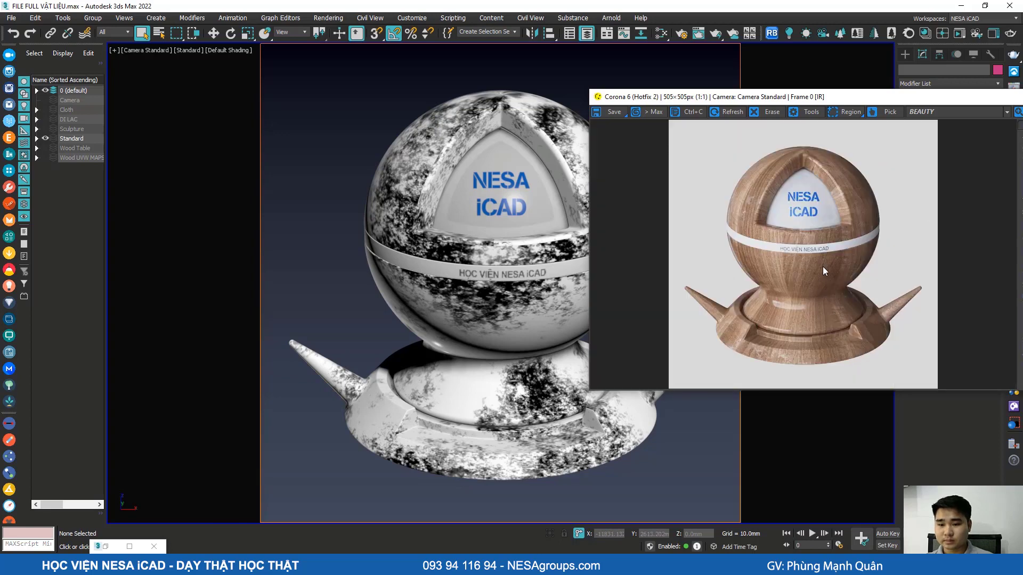
{"action": "scroll", "coordinate": [778, 349], "scroll_direction": "up", "scroll_amount": 1}
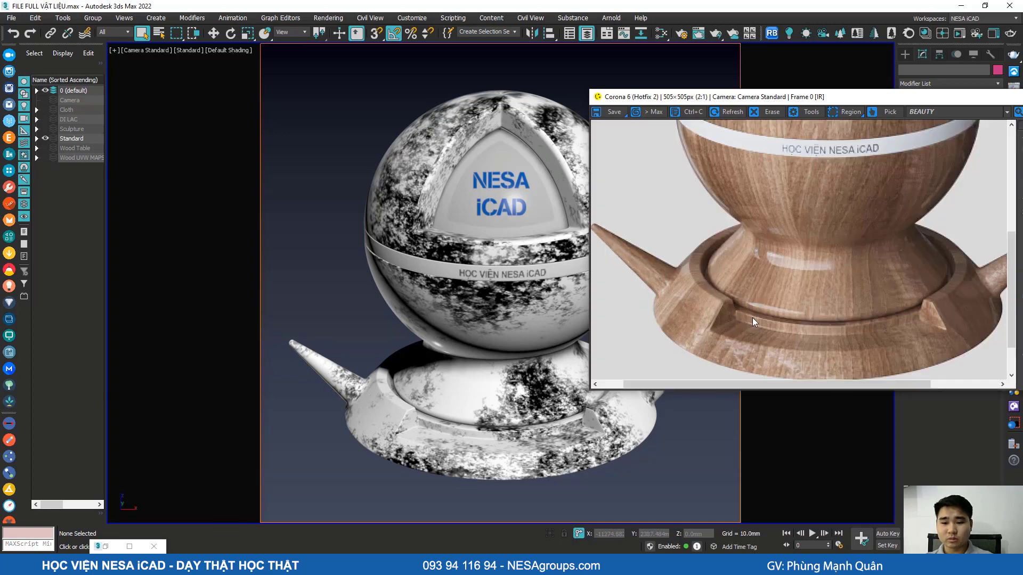
{"action": "scroll", "coordinate": [708, 295], "scroll_direction": "up", "scroll_amount": 1}
{"action": "scroll", "coordinate": [744, 286], "scroll_direction": "down", "scroll_amount": 2}
Step: Move the Corona frame buffer clear of the material nodes and restore the Slate Material Editor beside it
{"action": "left_click_drag", "start_coordinate": [844, 97], "coordinate": [294, 102]}
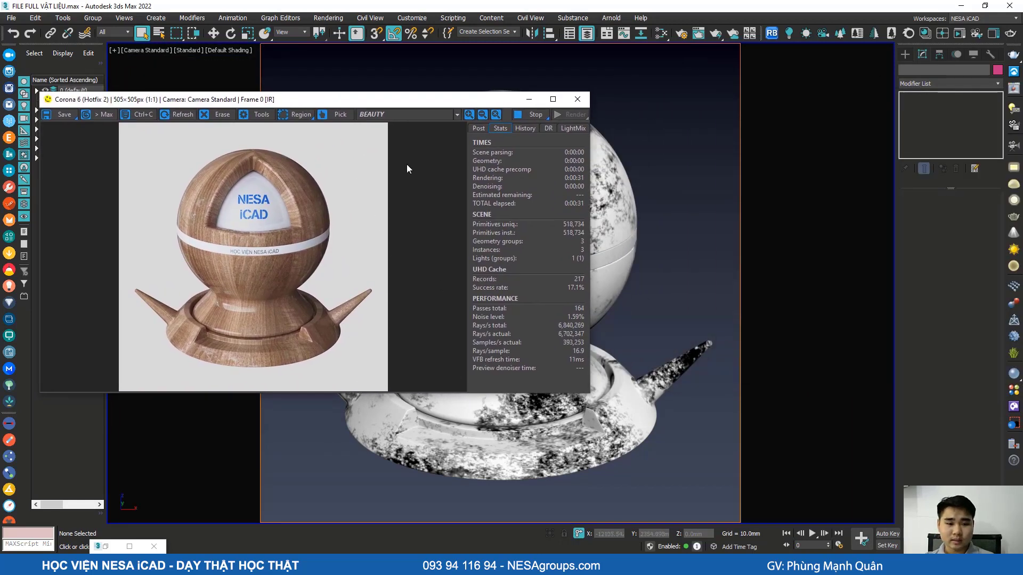
{"action": "left_click_drag", "start_coordinate": [405, 101], "coordinate": [399, 145]}
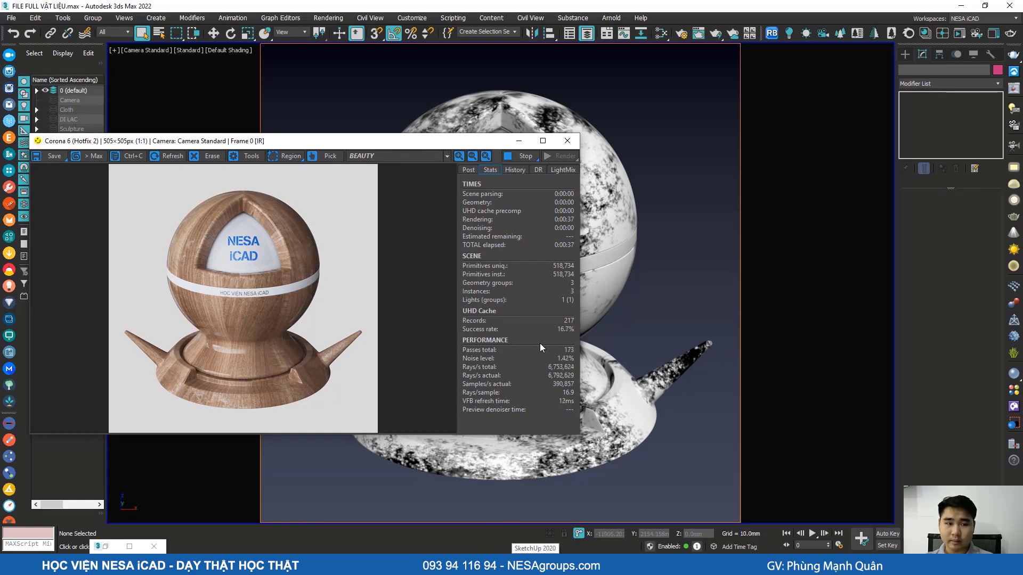
{"action": "left_click_drag", "start_coordinate": [446, 144], "coordinate": [433, 54]}
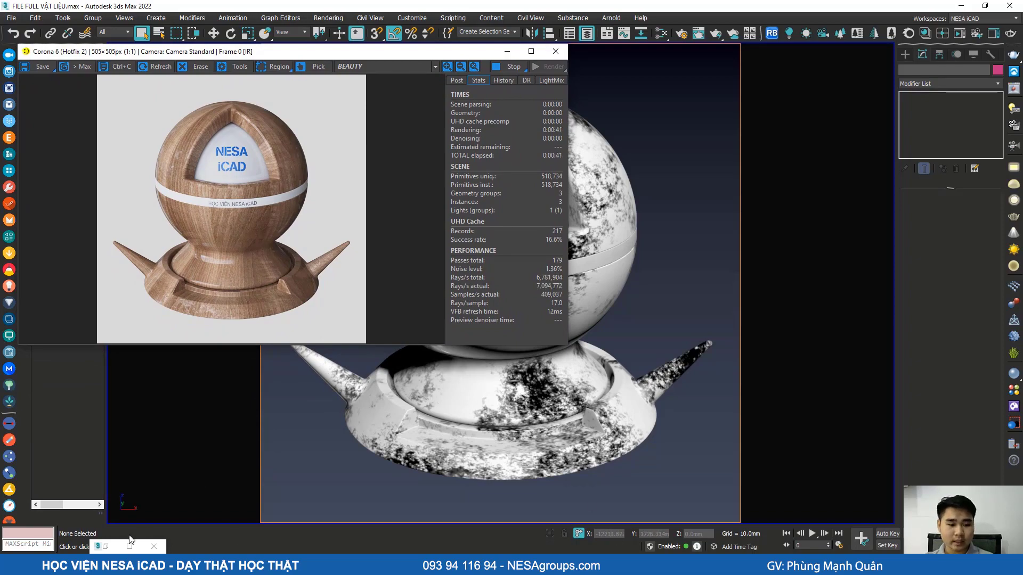
{"action": "left_click", "coordinate": [109, 546]}
{"action": "scroll", "coordinate": [772, 218], "scroll_direction": "down", "scroll_amount": 1}
{"action": "mouse_move", "coordinate": [771, 227]}
{"action": "middle_mouse_down"}
{"action": "mouse_move", "coordinate": [709, 202]}
{"action": "mouse_move", "coordinate": [730, 229]}
{"action": "mouse_move", "coordinate": [755, 233]}
{"action": "middle_mouse_up"}
{"action": "scroll", "coordinate": [701, 223], "scroll_direction": "up", "scroll_amount": 3}
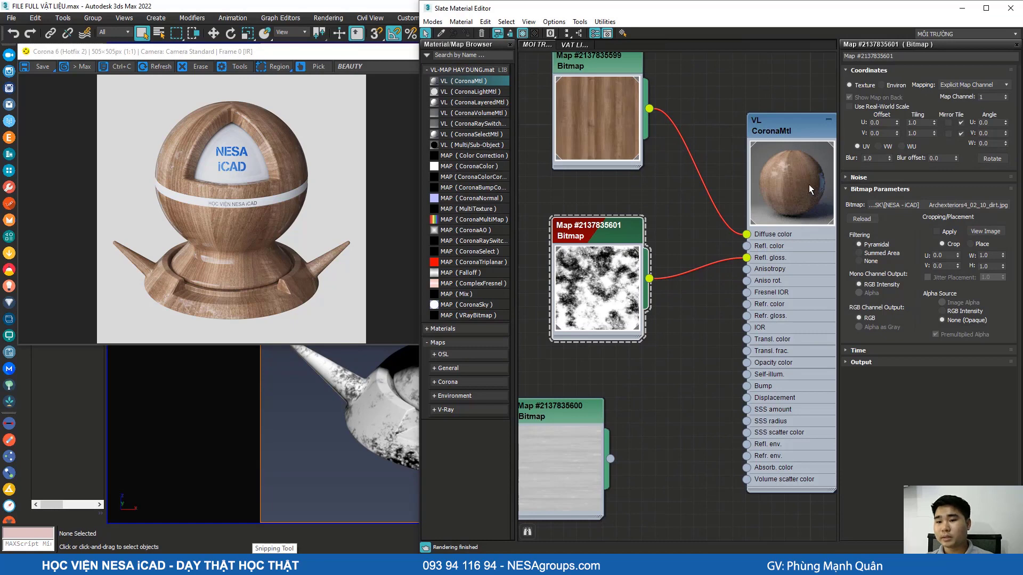
Step: Review the parameters of the VL CoronaMtl and of the dirt bitmap connected to Refl. gloss
{"action": "double_click", "coordinate": [801, 123]}
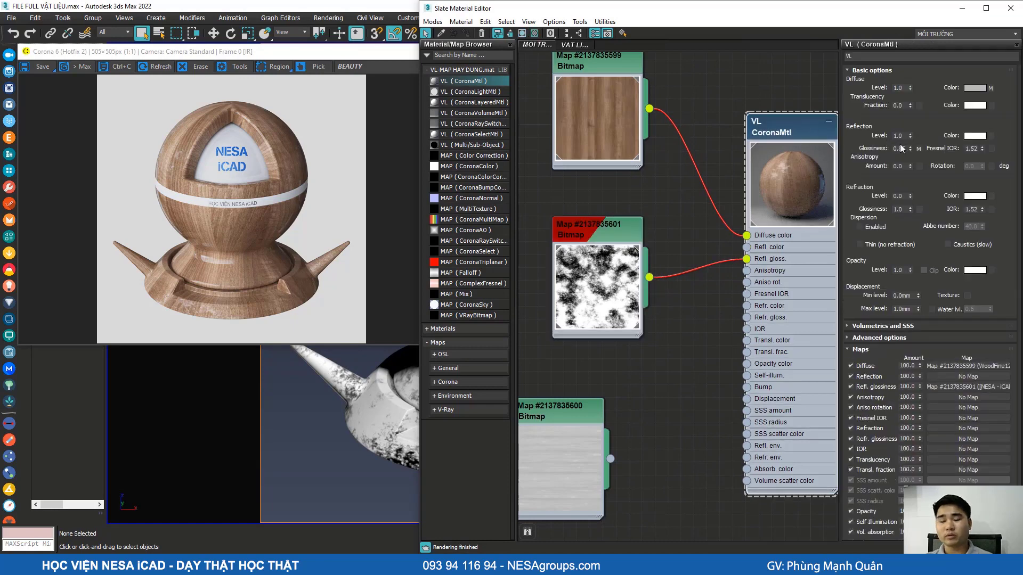
{"action": "scroll", "coordinate": [600, 228], "scroll_direction": "up", "scroll_amount": 2}
{"action": "double_click", "coordinate": [600, 228]}
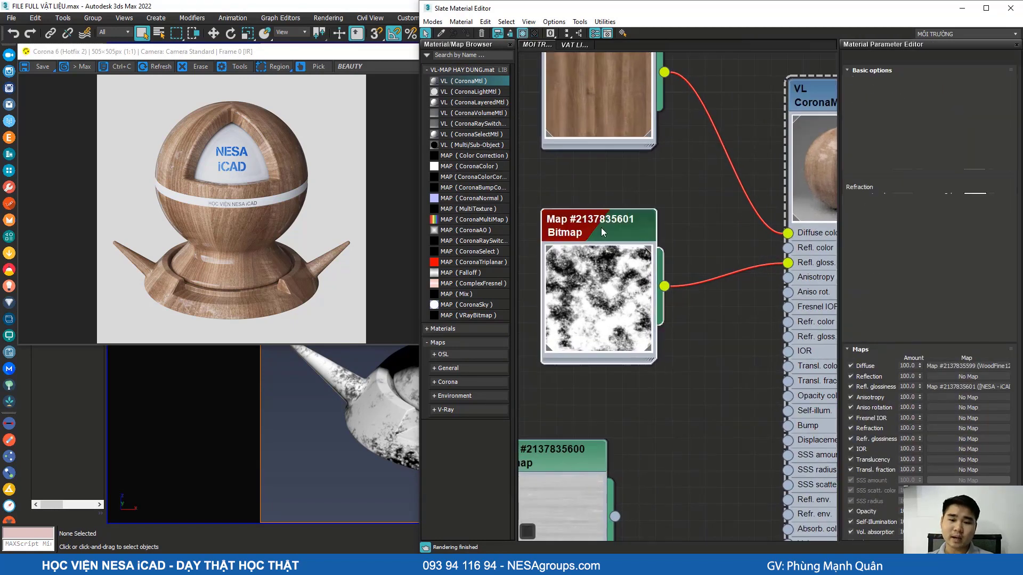
{"action": "scroll", "coordinate": [704, 232], "scroll_direction": "down", "scroll_amount": 2}
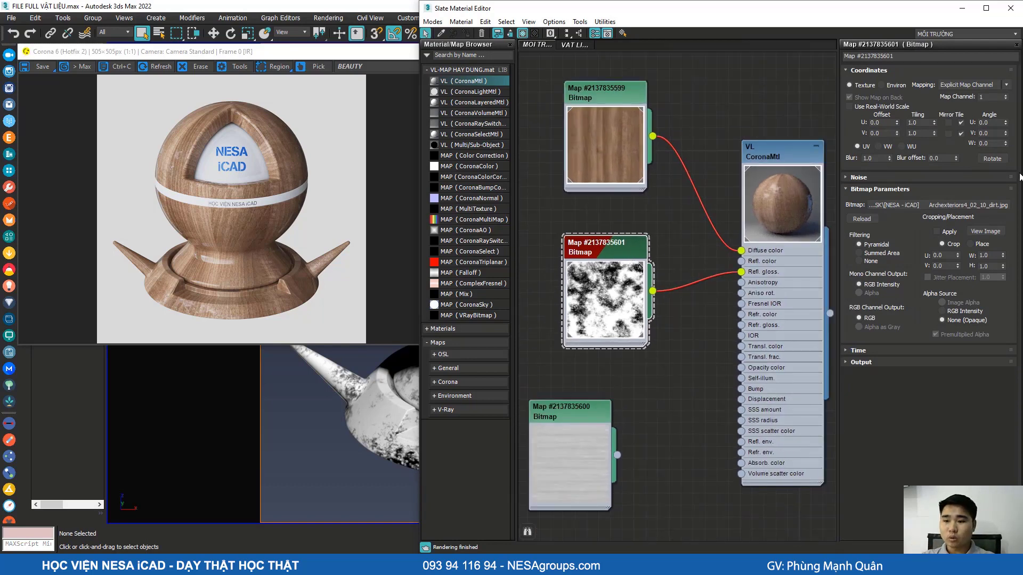
Step: Open the VL CoronaMtl's parameters and examine its reflection Glossiness value together with the Refl. glossiness map amount
{"action": "double_click", "coordinate": [791, 145]}
{"action": "double_click", "coordinate": [794, 146]}
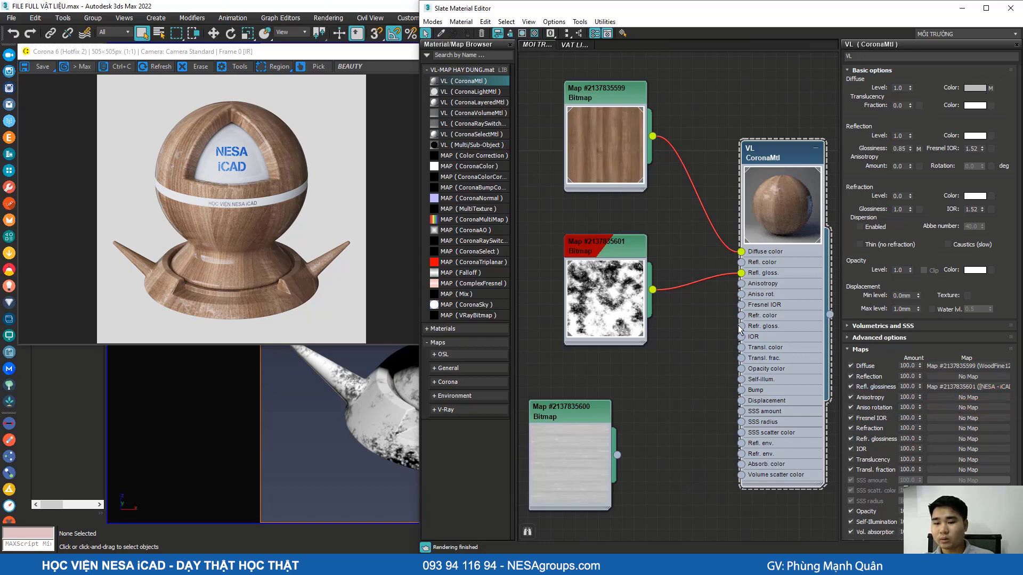
{"action": "left_click_drag", "start_coordinate": [652, 289], "coordinate": [960, 387]}
{"action": "left_click", "coordinate": [691, 313]}
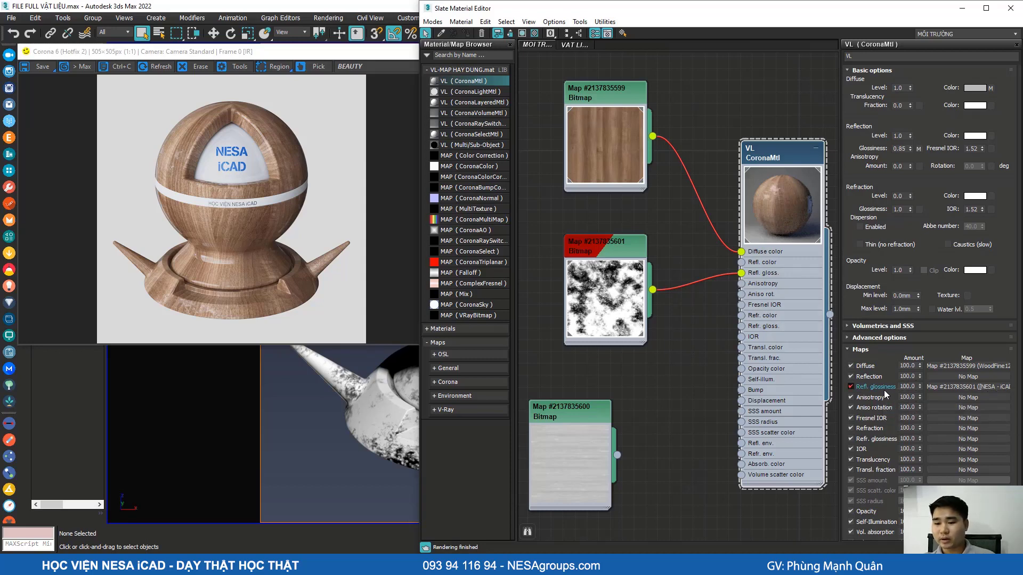
{"action": "double_click", "coordinate": [899, 149]}
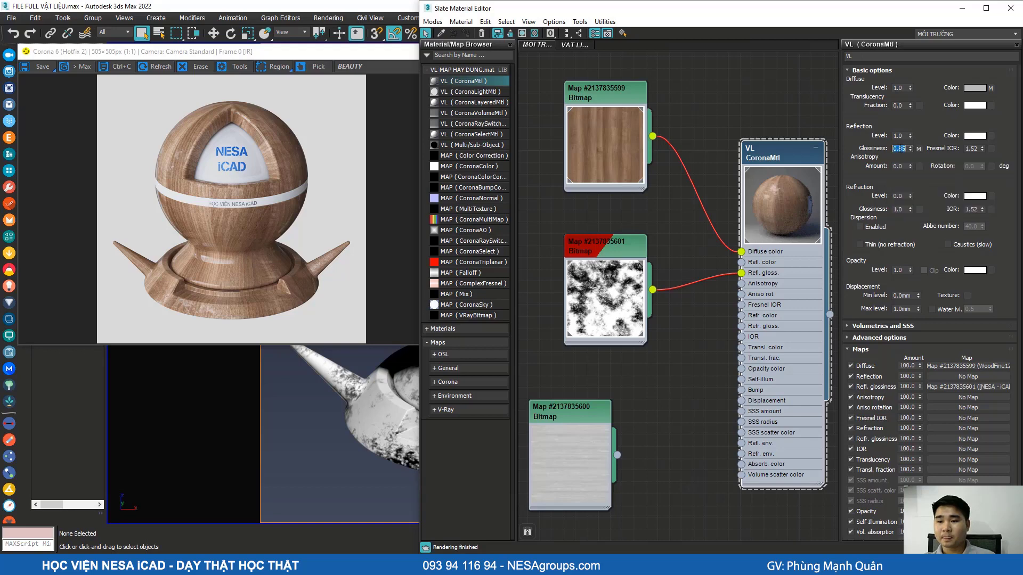
{"action": "left_click", "coordinate": [899, 148]}
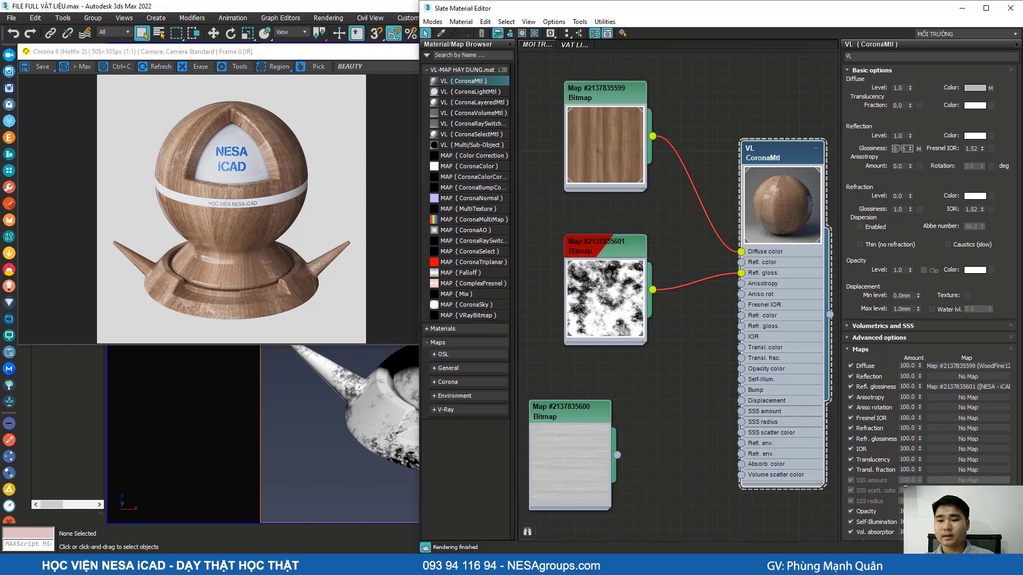
{"action": "left_click", "coordinate": [690, 239]}
{"action": "double_click", "coordinate": [912, 386]}
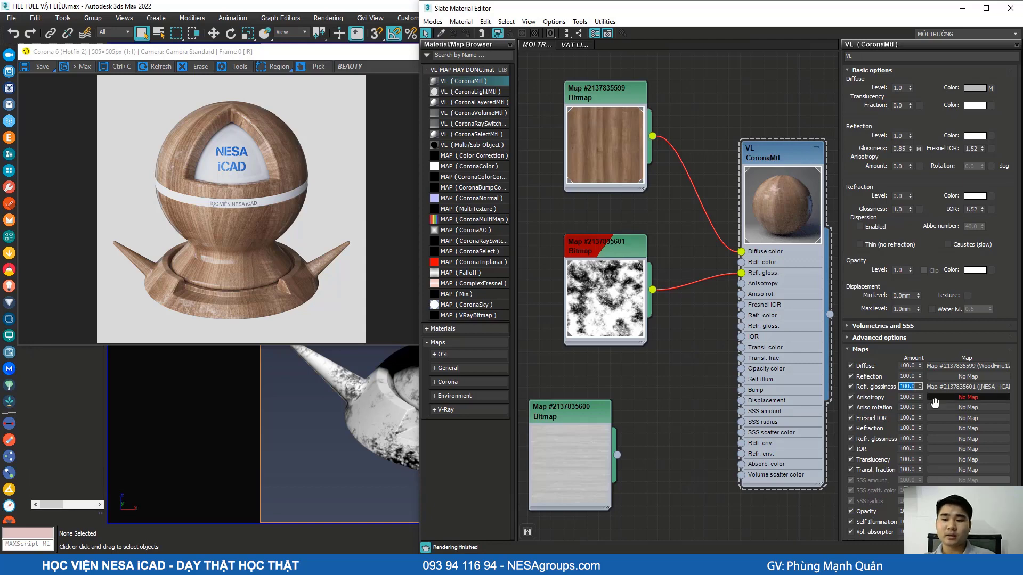
{"action": "left_click", "coordinate": [912, 387]}
{"action": "left_click", "coordinate": [673, 241]}
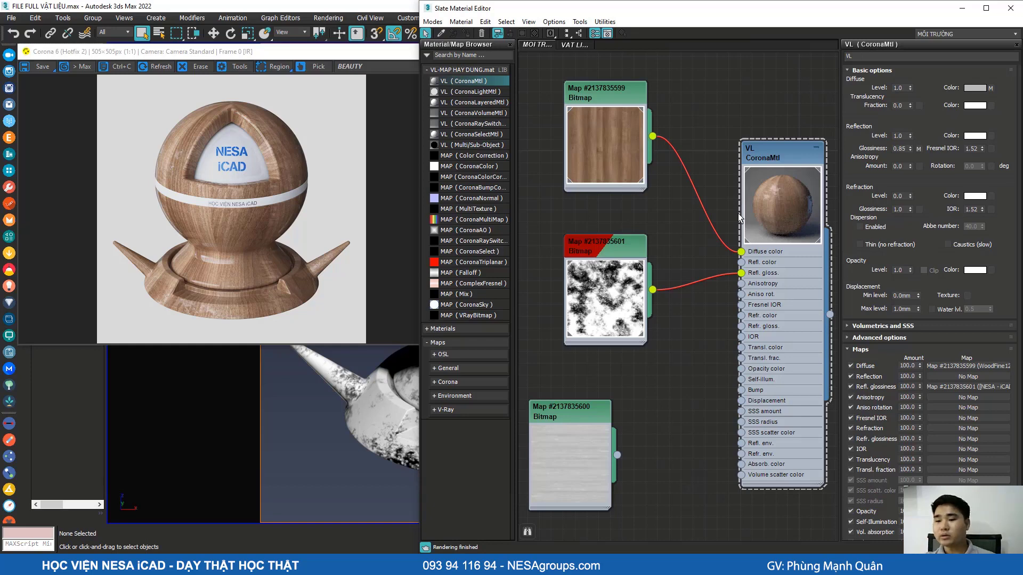
Step: Set the wood CoronaMtl's reflection Glossiness to 0.5
{"action": "scroll", "coordinate": [623, 283], "scroll_direction": "up", "scroll_amount": 3}
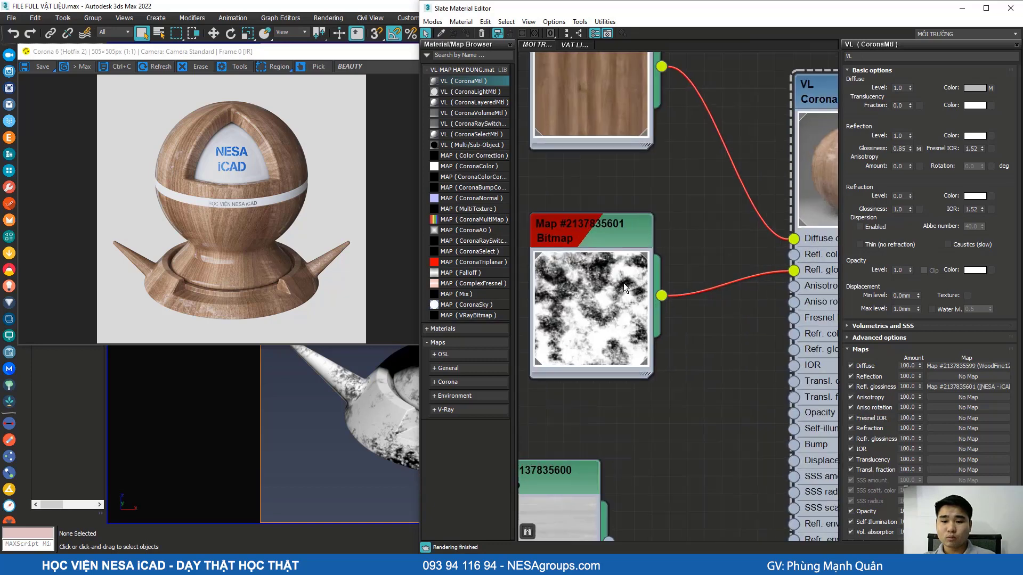
{"action": "scroll", "coordinate": [661, 264], "scroll_direction": "down", "scroll_amount": 1}
{"action": "scroll", "coordinate": [655, 340], "scroll_direction": "down", "scroll_amount": 2}
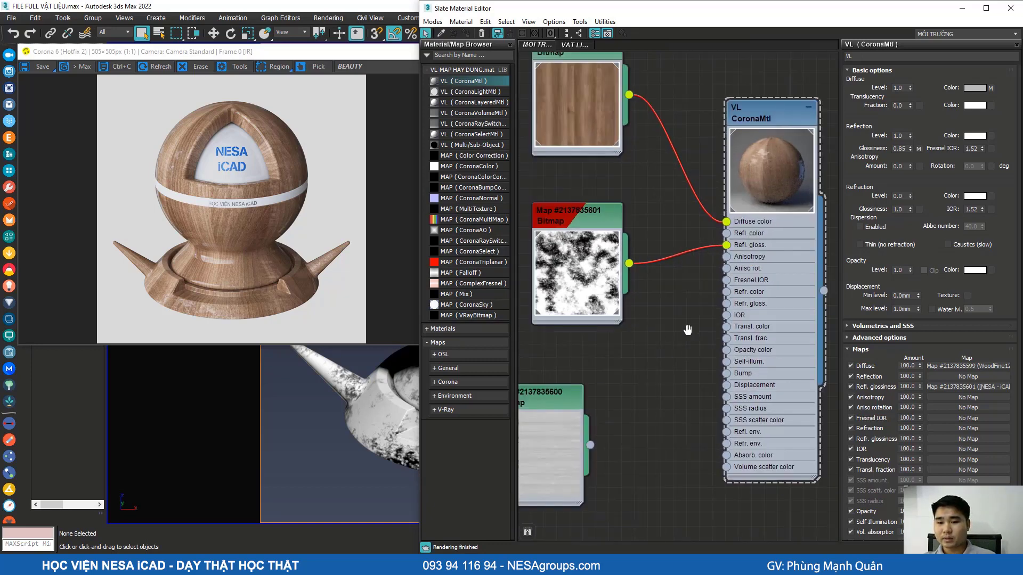
{"action": "middle_click_drag", "start_coordinate": [654, 336], "coordinate": [646, 350]}
{"action": "double_click", "coordinate": [900, 148]}
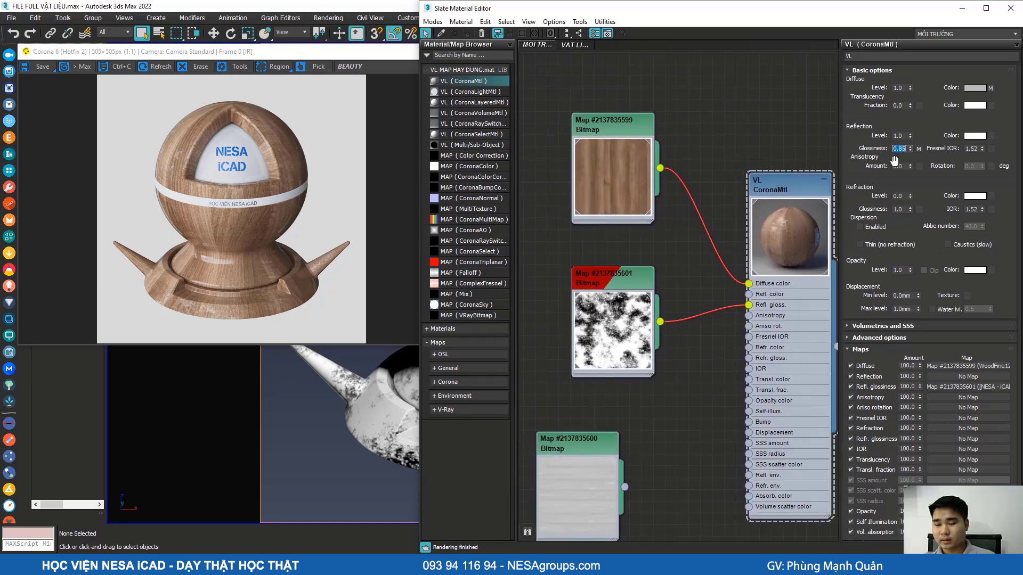
{"action": "type", "text": "0.5"}
{"action": "key", "text": "Return"}
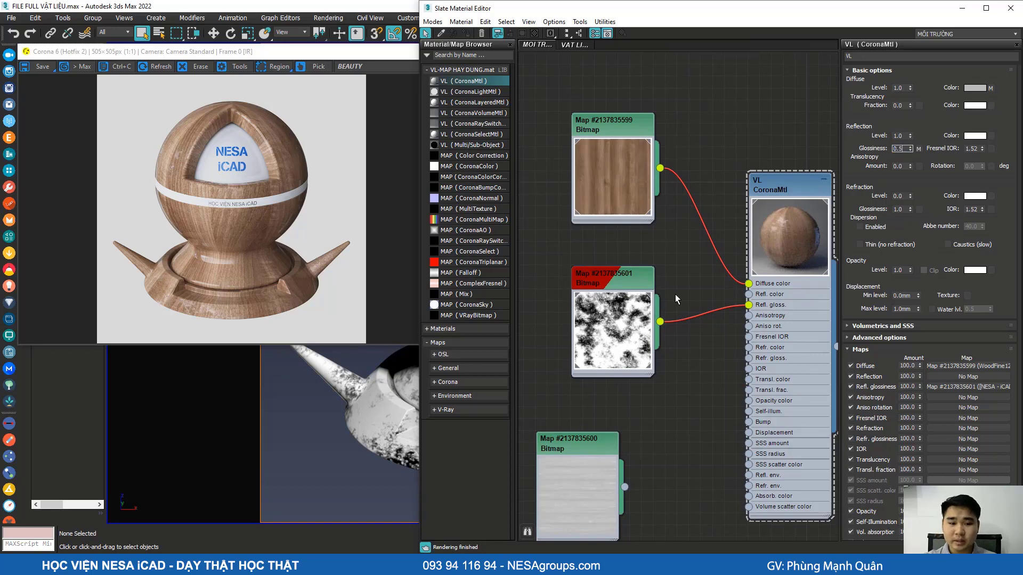
Step: Set the Refl. glossiness map amount to 80 in the wood CoronaMtl
{"action": "scroll", "coordinate": [631, 206], "scroll_direction": "down", "scroll_amount": 2}
{"action": "scroll", "coordinate": [807, 393], "scroll_direction": "up", "scroll_amount": 1}
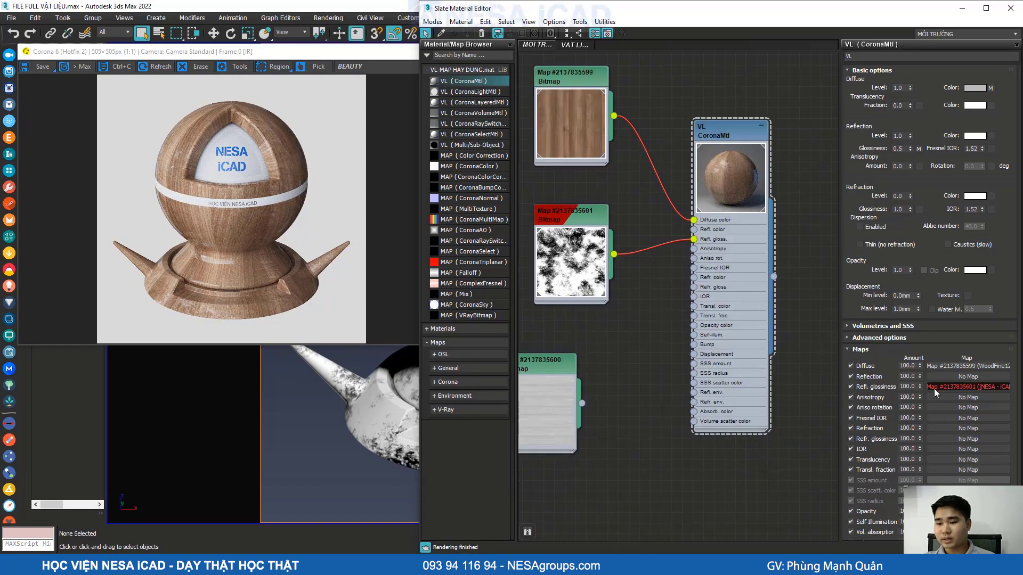
{"action": "left_click", "coordinate": [907, 387]}
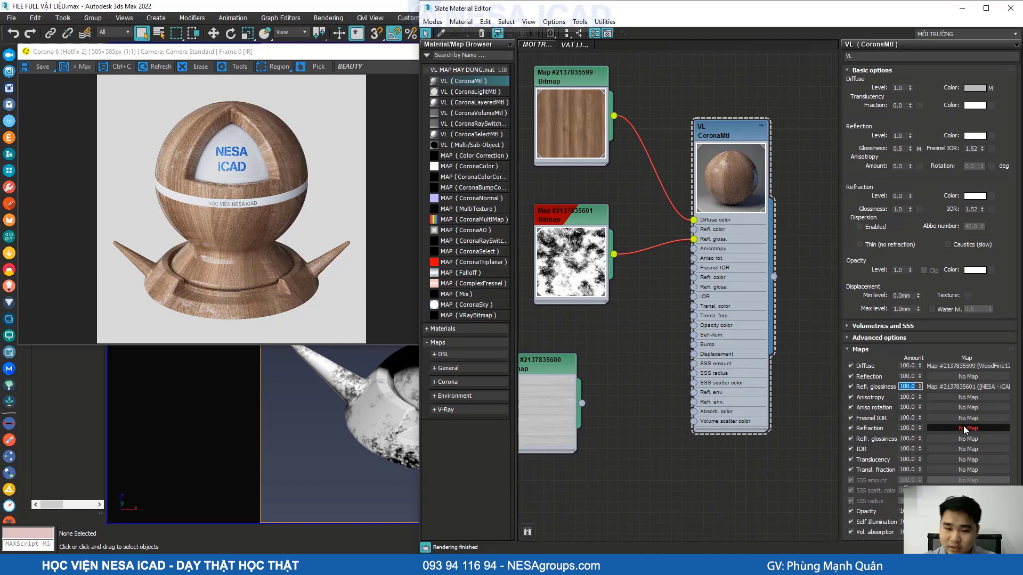
{"action": "type", "text": "80"}
{"action": "key", "text": "Return"}
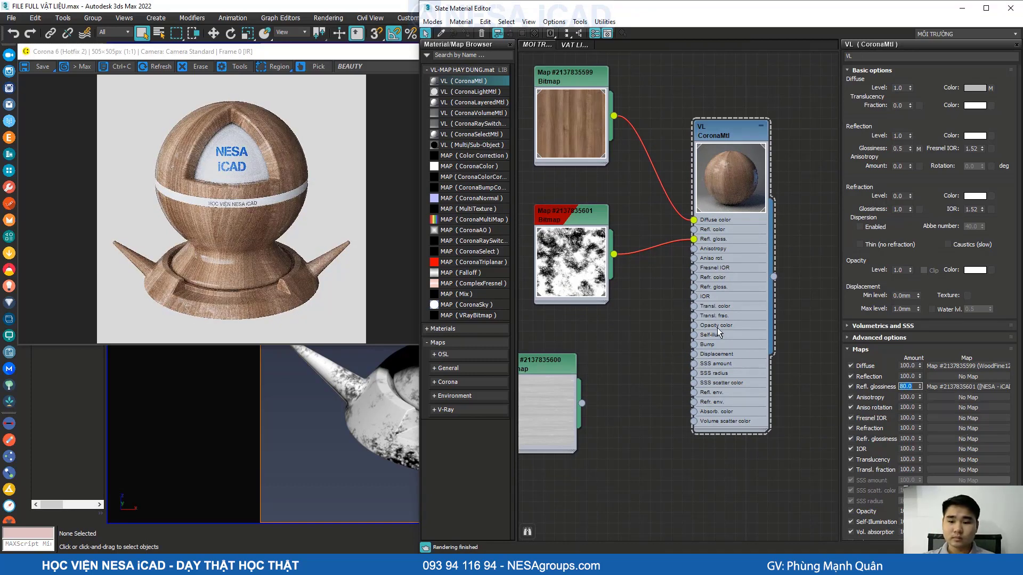
Step: Inspect the dirt bitmap node up close and set the material's Refl. glossiness map amount to 50
{"action": "scroll", "coordinate": [695, 288], "scroll_direction": "down", "scroll_amount": 1}
{"action": "middle_click_drag", "start_coordinate": [695, 289], "coordinate": [675, 283]}
{"action": "scroll", "coordinate": [672, 289], "scroll_direction": "up", "scroll_amount": 1}
{"action": "scroll", "coordinate": [675, 283], "scroll_direction": "up", "scroll_amount": 1}
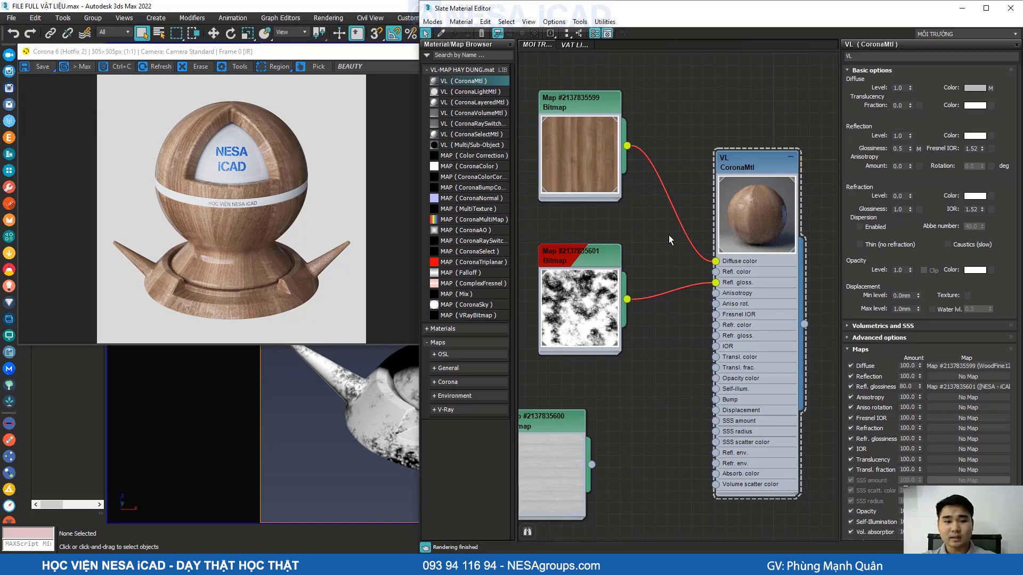
{"action": "scroll", "coordinate": [662, 267], "scroll_direction": "up", "scroll_amount": 3}
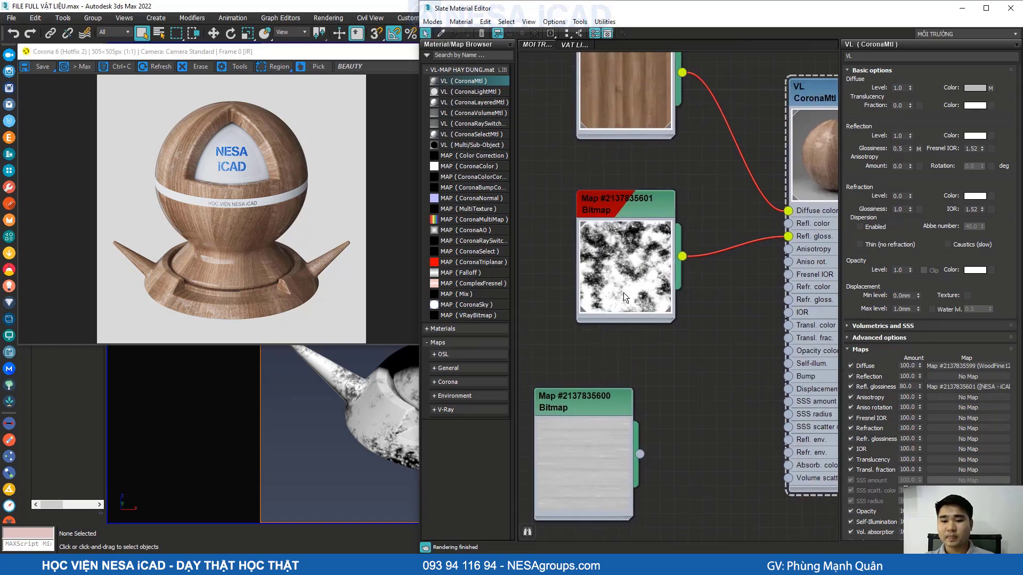
{"action": "mouse_move", "coordinate": [627, 211]}
{"action": "left_mouse_down"}
{"action": "mouse_move", "coordinate": [639, 207]}
{"action": "mouse_move", "coordinate": [627, 196]}
{"action": "left_mouse_up"}
{"action": "middle_click_drag", "start_coordinate": [643, 221], "coordinate": [628, 288]}
{"action": "scroll", "coordinate": [616, 309], "scroll_direction": "up", "scroll_amount": 2}
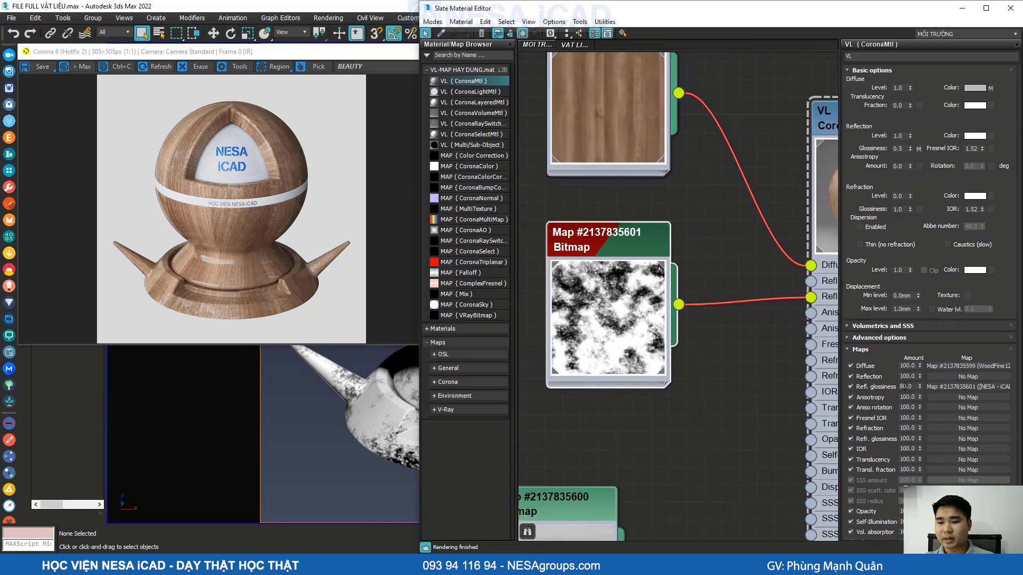
{"action": "scroll", "coordinate": [606, 347], "scroll_direction": "up", "scroll_amount": 1}
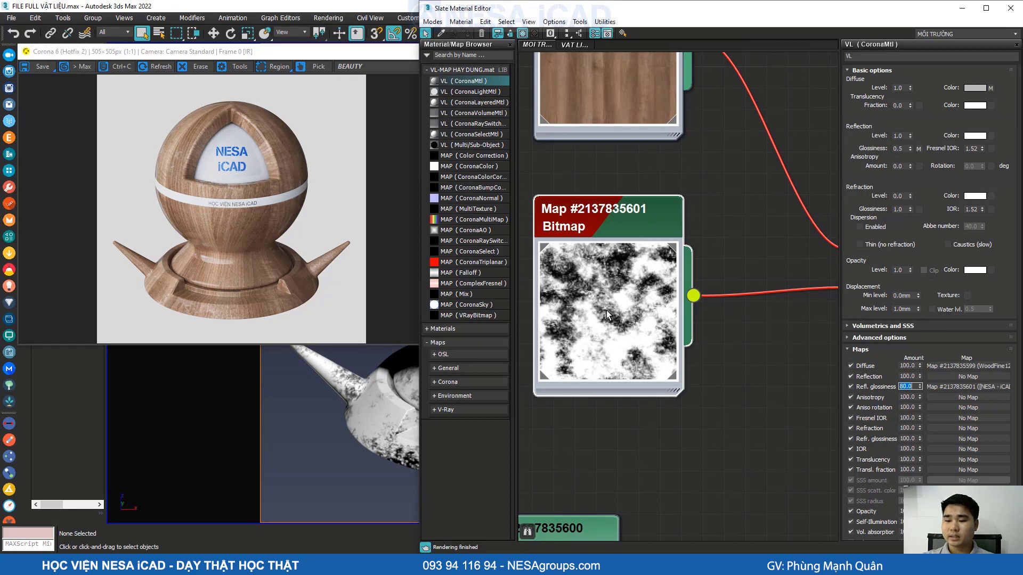
{"action": "type", "text": "50"}
{"action": "key", "text": "Return"}
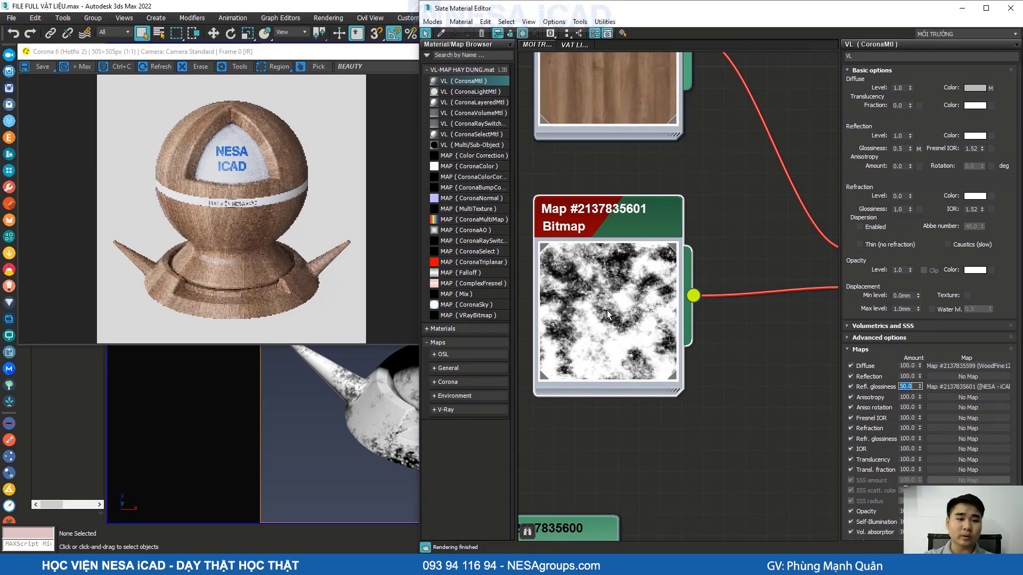
Step: Set the reflection Glossiness to 0.4 and check the reflections on the rendered base up close
{"action": "left_click_drag", "start_coordinate": [904, 151], "coordinate": [683, 162]}
{"action": "type", "text": "0.4"}
{"action": "key", "text": "Return"}
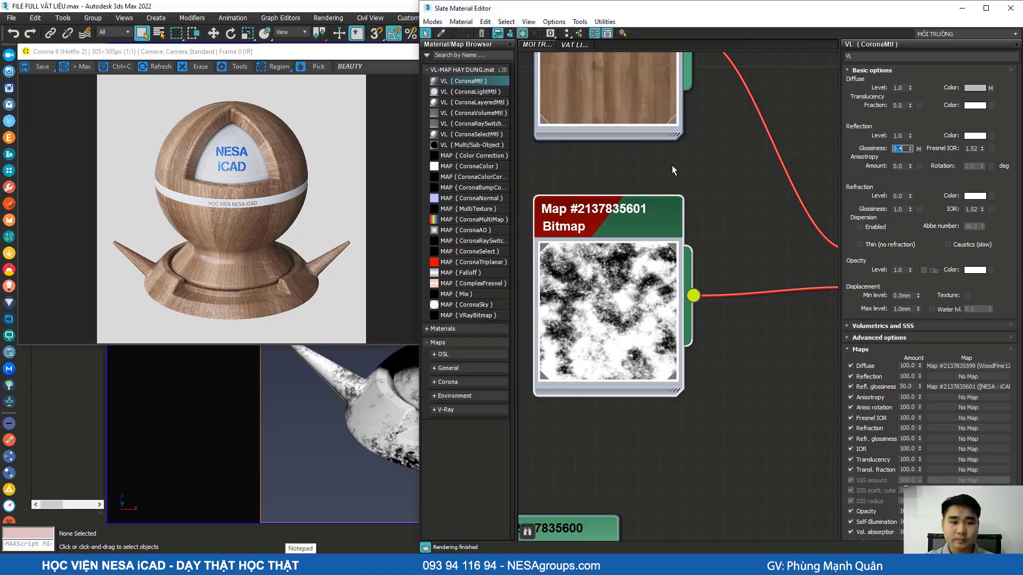
{"action": "scroll", "coordinate": [218, 293], "scroll_direction": "up", "scroll_amount": 3}
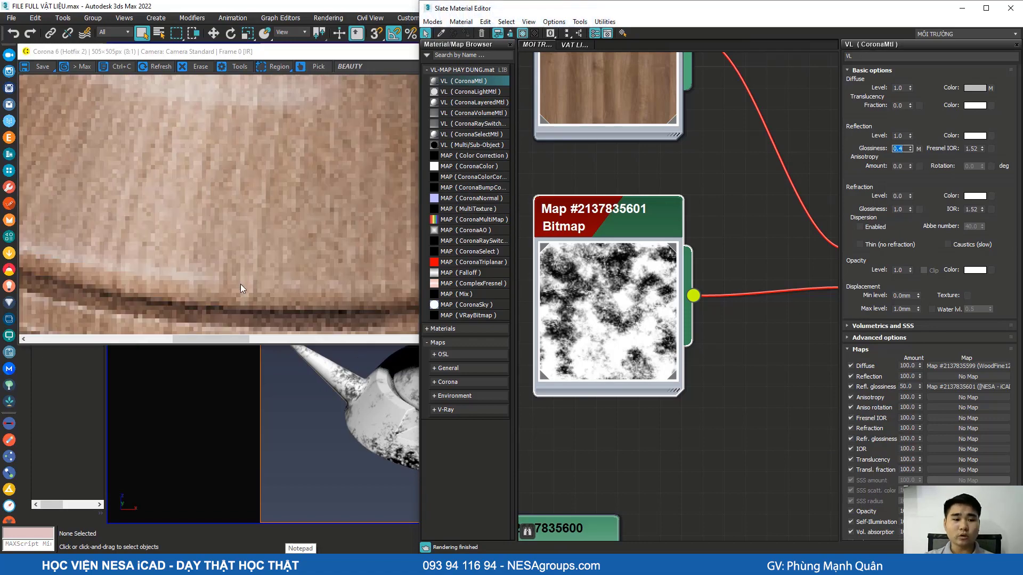
{"action": "scroll", "coordinate": [219, 298], "scroll_direction": "down", "scroll_amount": 2}
{"action": "scroll", "coordinate": [225, 303], "scroll_direction": "down", "scroll_amount": 1}
Step: Set the Refl. glossiness map amount to 40 and bring the Corona frame buffer to the front
{"action": "double_click", "coordinate": [903, 386]}
{"action": "key", "text": "Return"}
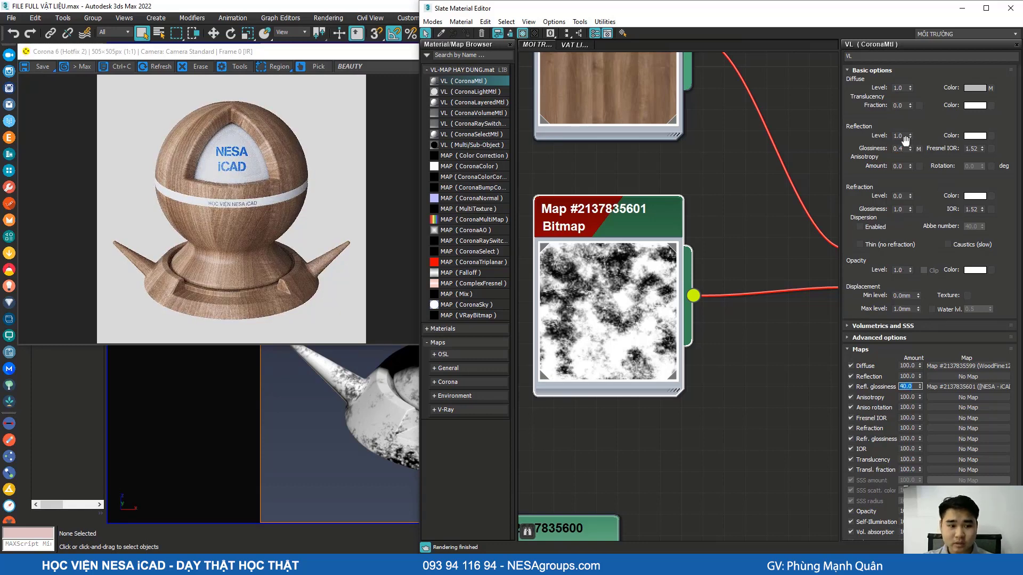
{"action": "left_click", "coordinate": [733, 238]}
{"action": "left_click", "coordinate": [190, 205]}
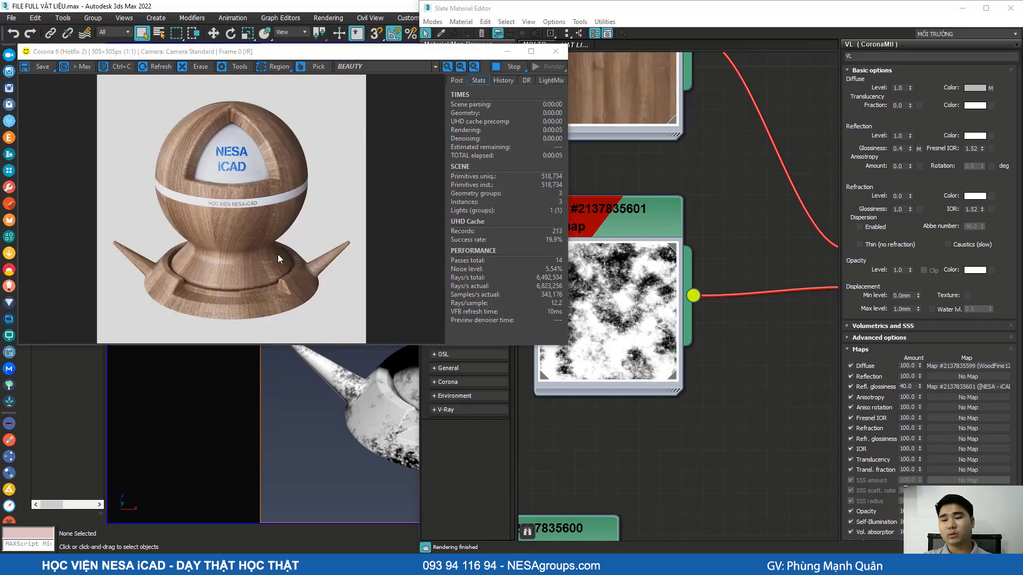
Step: Examine the wood reflections on the rendered base up close in the Corona frame buffer
{"action": "scroll", "coordinate": [193, 307], "scroll_direction": "up", "scroll_amount": 2}
{"action": "middle_click_drag", "start_coordinate": [194, 308], "coordinate": [274, 272]}
{"action": "left_click_drag", "start_coordinate": [229, 222], "coordinate": [210, 268]}
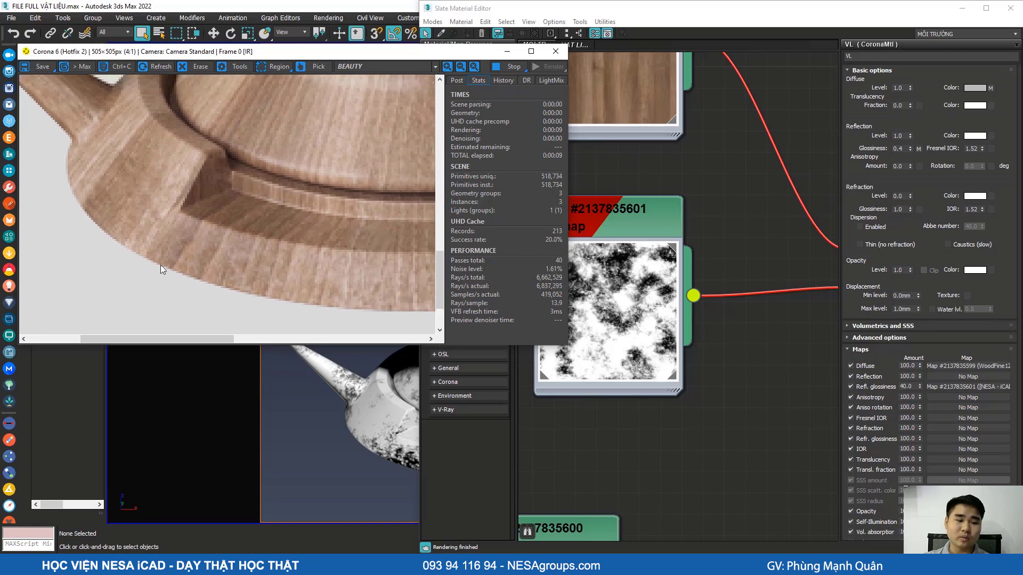
{"action": "scroll", "coordinate": [260, 284], "scroll_direction": "down", "scroll_amount": 3}
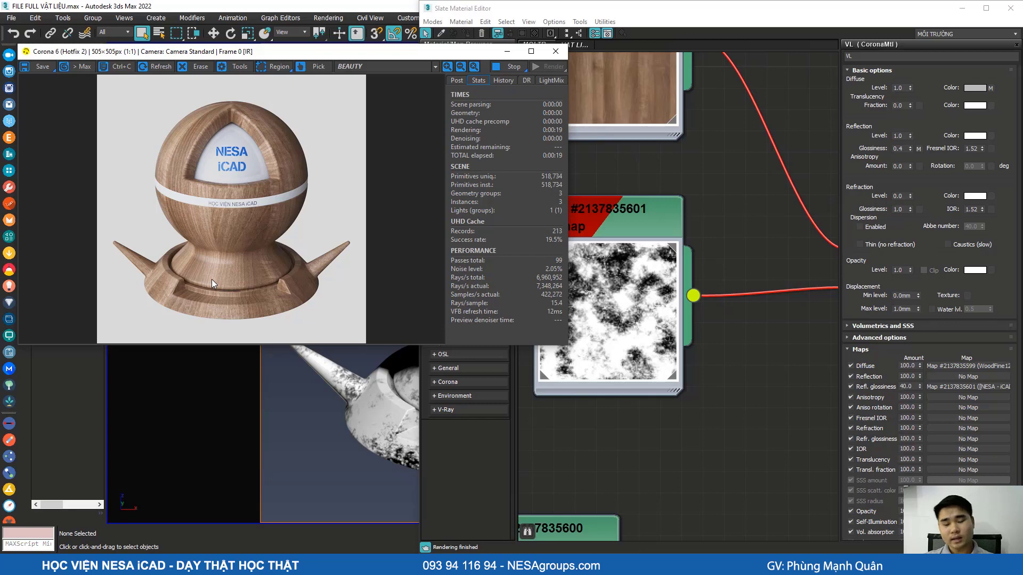
{"action": "scroll", "coordinate": [171, 300], "scroll_direction": "up", "scroll_amount": 1}
{"action": "scroll", "coordinate": [177, 287], "scroll_direction": "up", "scroll_amount": 1}
{"action": "scroll", "coordinate": [213, 201], "scroll_direction": "down", "scroll_amount": 1}
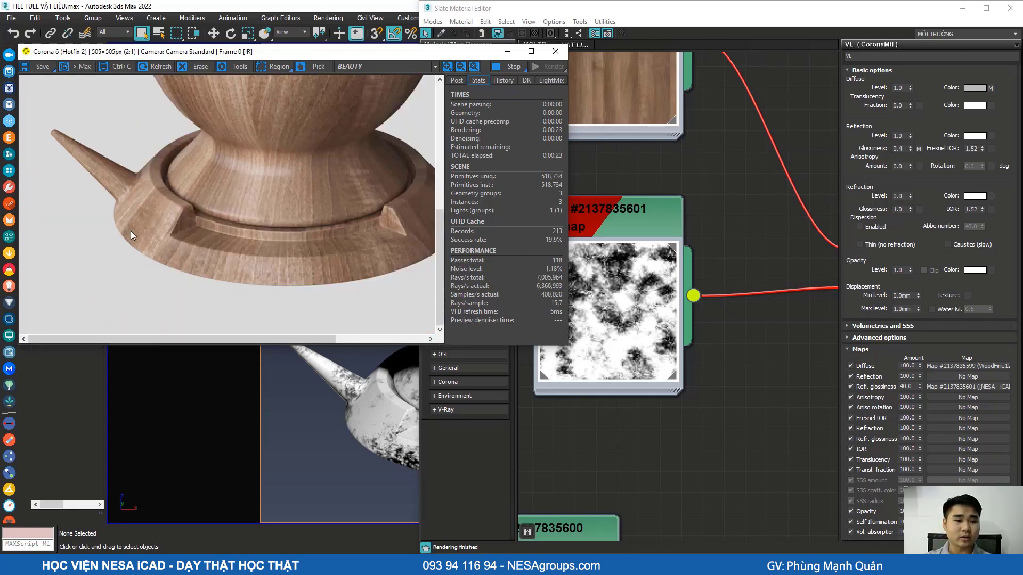
{"action": "scroll", "coordinate": [213, 250], "scroll_direction": "down", "scroll_amount": 1}
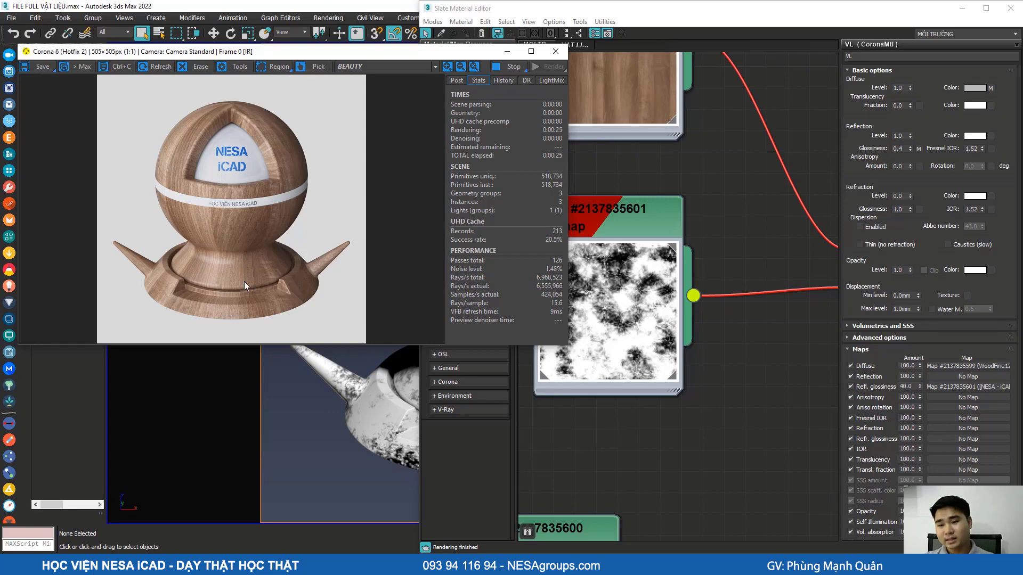
Step: Examine how the wood and dirt bitmap nodes feed the Diffuse color and Refl. gloss. inputs of the CoronaMtl
{"action": "left_click", "coordinate": [758, 213]}
{"action": "scroll", "coordinate": [714, 266], "scroll_direction": "down", "scroll_amount": 1}
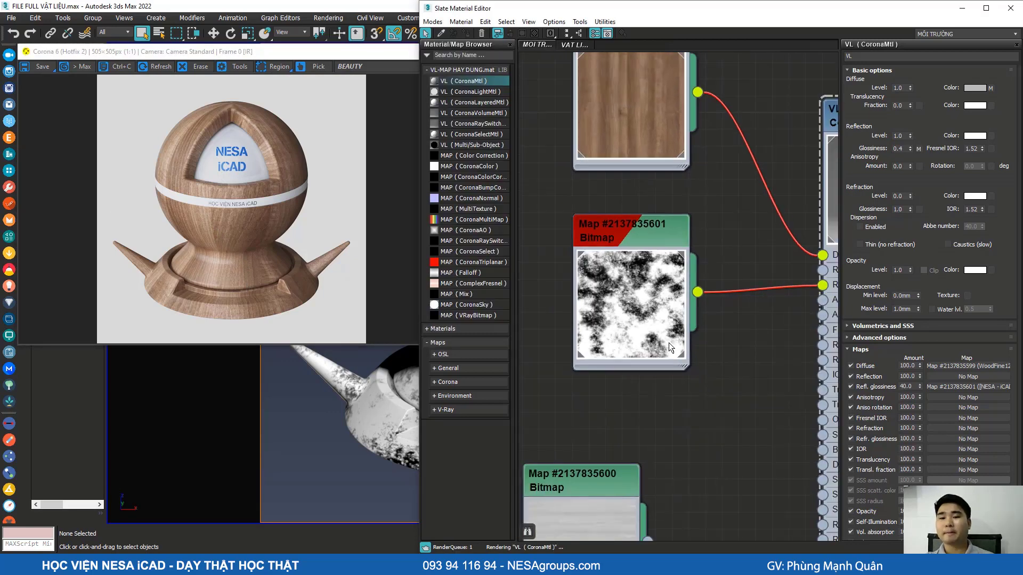
{"action": "scroll", "coordinate": [655, 331], "scroll_direction": "down", "scroll_amount": 1}
{"action": "scroll", "coordinate": [661, 274], "scroll_direction": "up", "scroll_amount": 2}
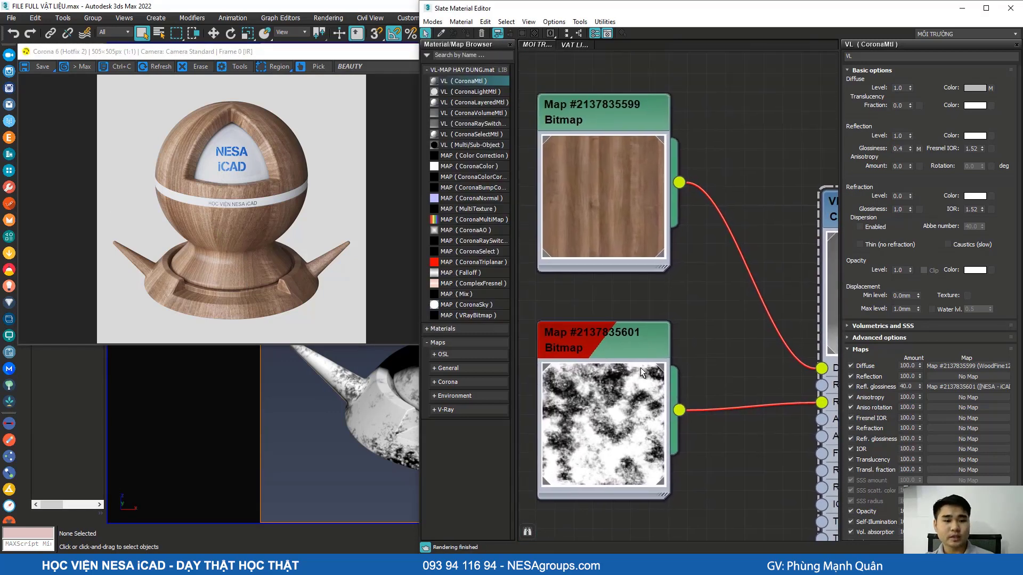
{"action": "scroll", "coordinate": [732, 260], "scroll_direction": "down", "scroll_amount": 1}
{"action": "scroll", "coordinate": [730, 278], "scroll_direction": "up", "scroll_amount": 1}
{"action": "scroll", "coordinate": [730, 278], "scroll_direction": "up", "scroll_amount": 1}
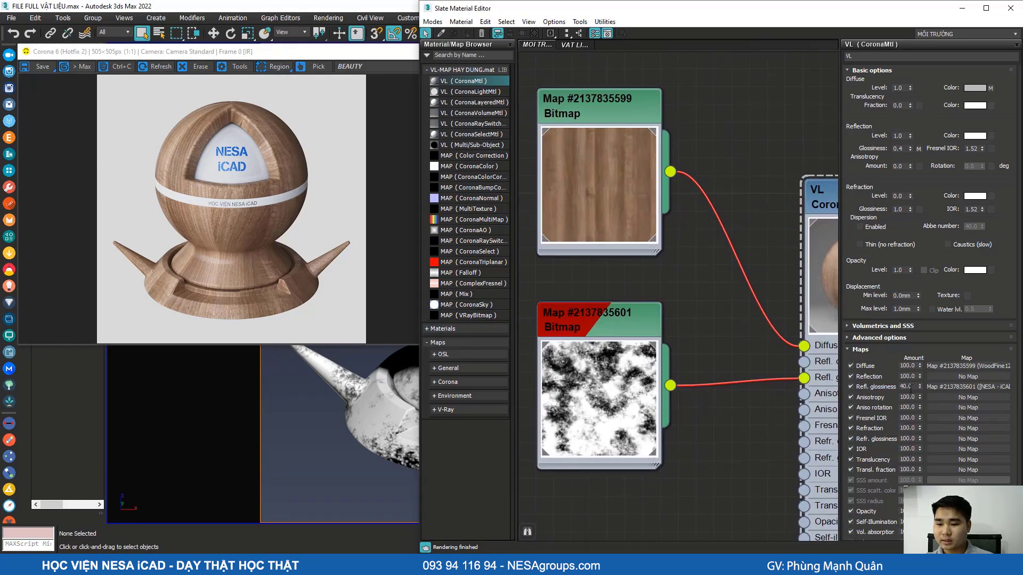
{"action": "scroll", "coordinate": [687, 333], "scroll_direction": "down", "scroll_amount": 1}
{"action": "scroll", "coordinate": [692, 318], "scroll_direction": "up", "scroll_amount": 2}
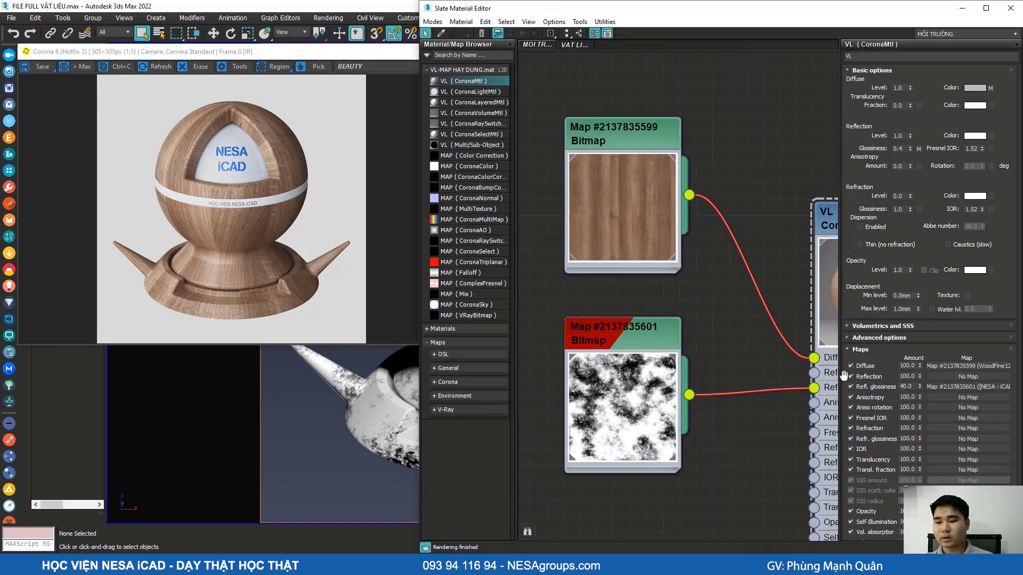
Step: Review the Refl. glossiness map amount and the reflection Glossiness value against the dirt bitmap node
{"action": "double_click", "coordinate": [906, 386]}
{"action": "scroll", "coordinate": [711, 423], "scroll_direction": "up", "scroll_amount": 1}
{"action": "left_click", "coordinate": [713, 423]}
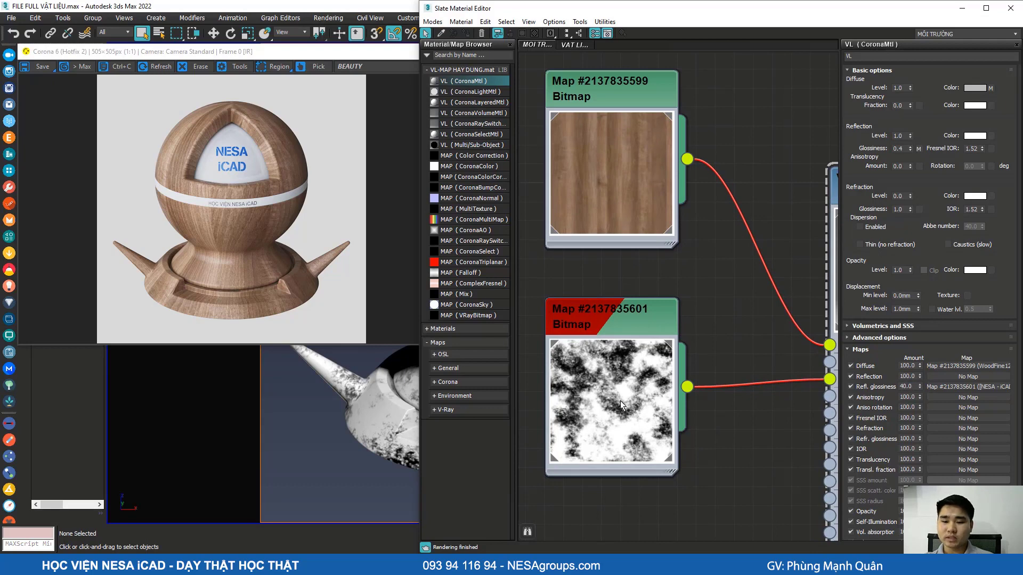
{"action": "double_click", "coordinate": [899, 149]}
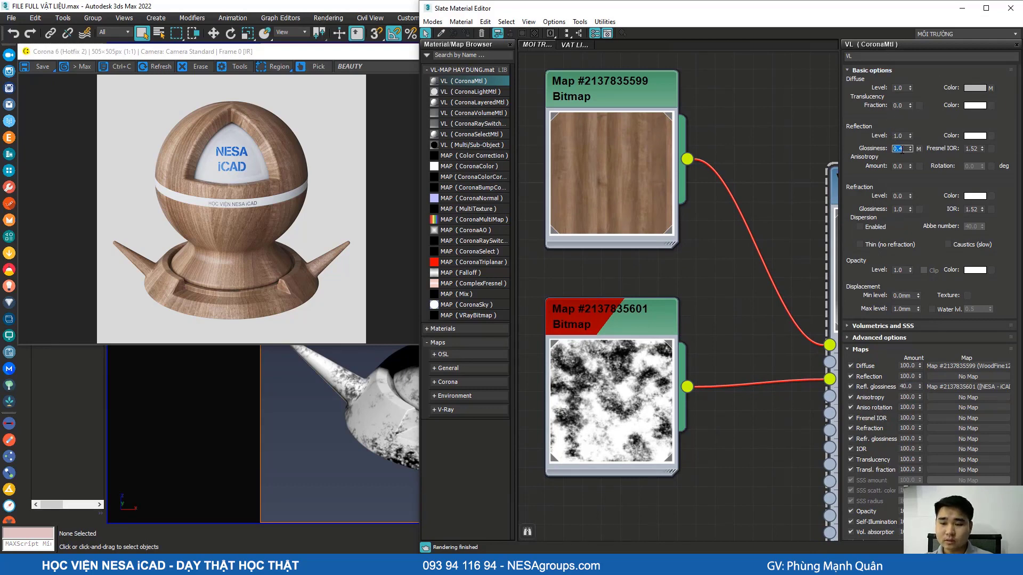
{"action": "left_click", "coordinate": [901, 150]}
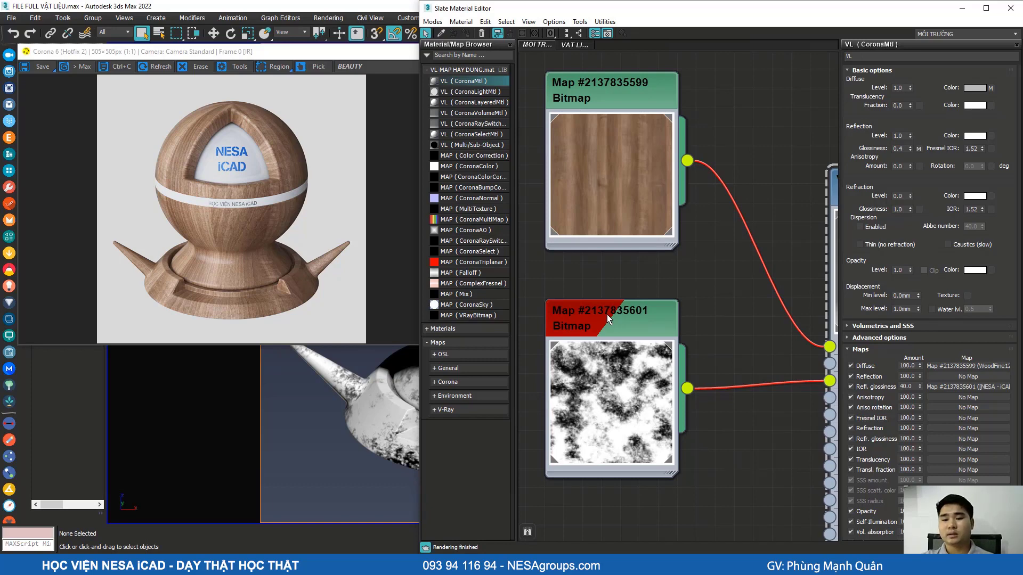
{"action": "scroll", "coordinate": [617, 426], "scroll_direction": "up", "scroll_amount": 1}
{"action": "middle_click_drag", "start_coordinate": [629, 439], "coordinate": [661, 371]}
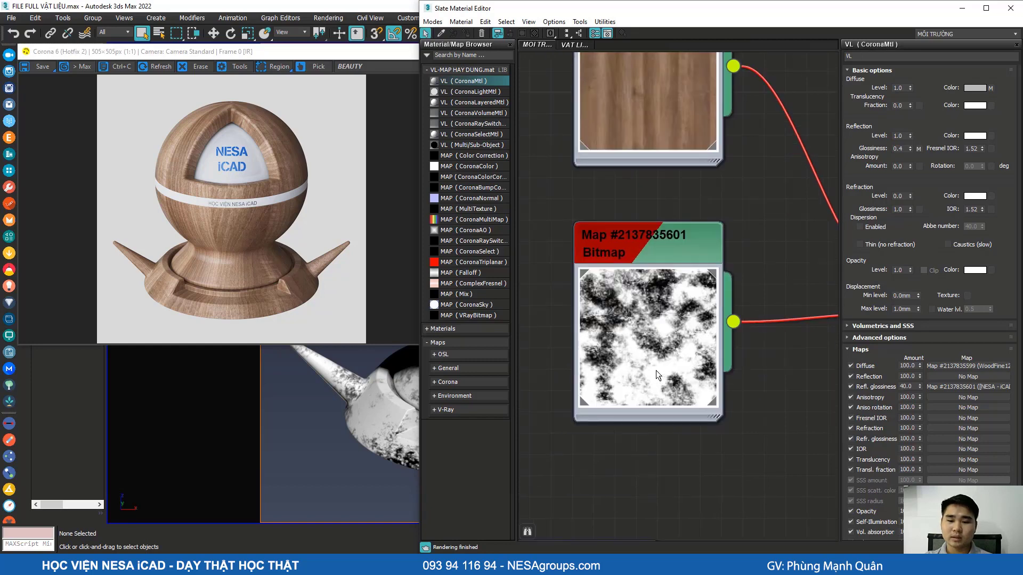
{"action": "scroll", "coordinate": [730, 260], "scroll_direction": "down", "scroll_amount": 2}
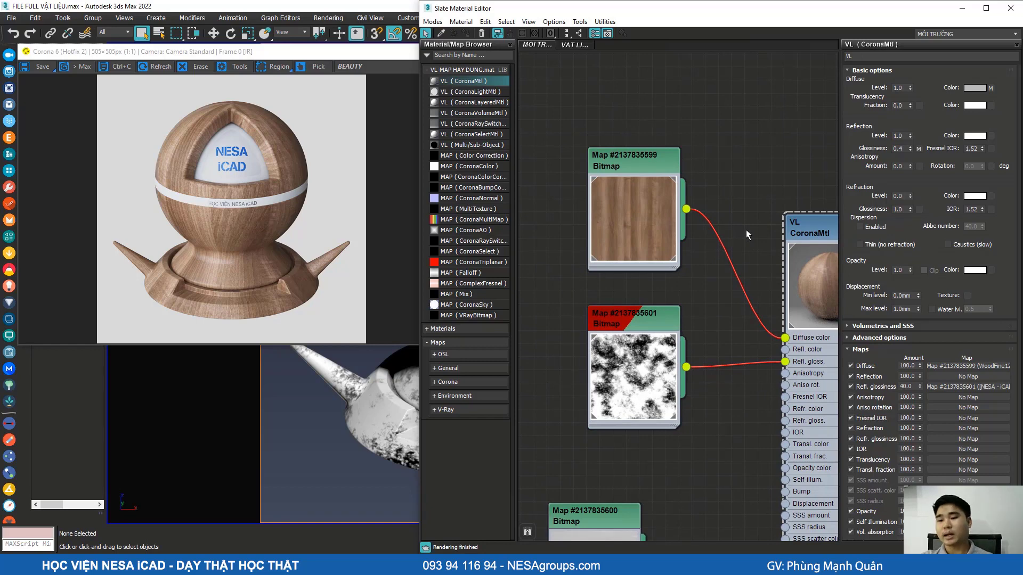
{"action": "scroll", "coordinate": [699, 314], "scroll_direction": "down", "scroll_amount": 1}
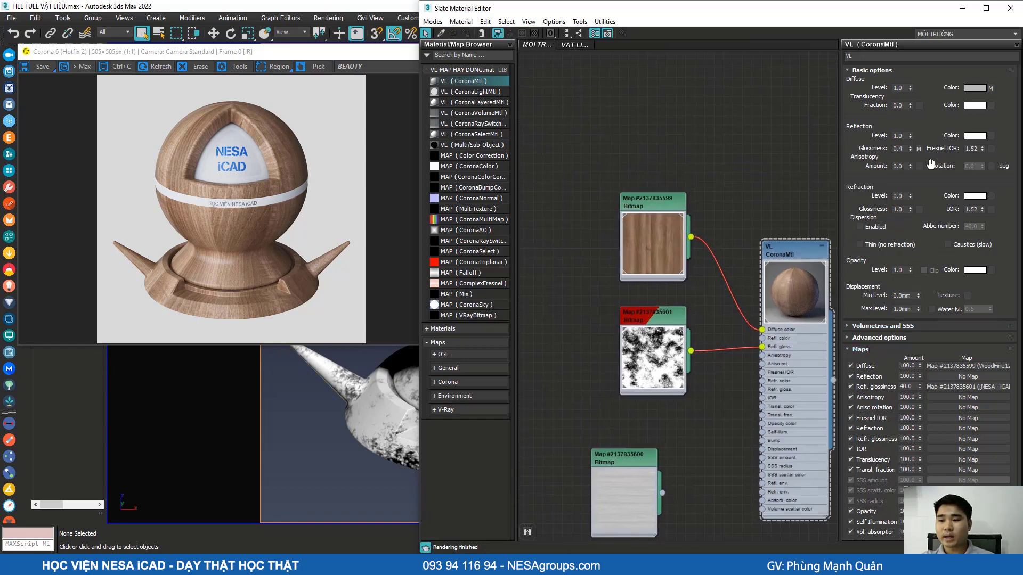
Step: Set the Refl. glossiness map amount to 100 and inspect the dirt reflections on the rendered base up close
{"action": "left_click_drag", "start_coordinate": [919, 386], "coordinate": [902, 99]}
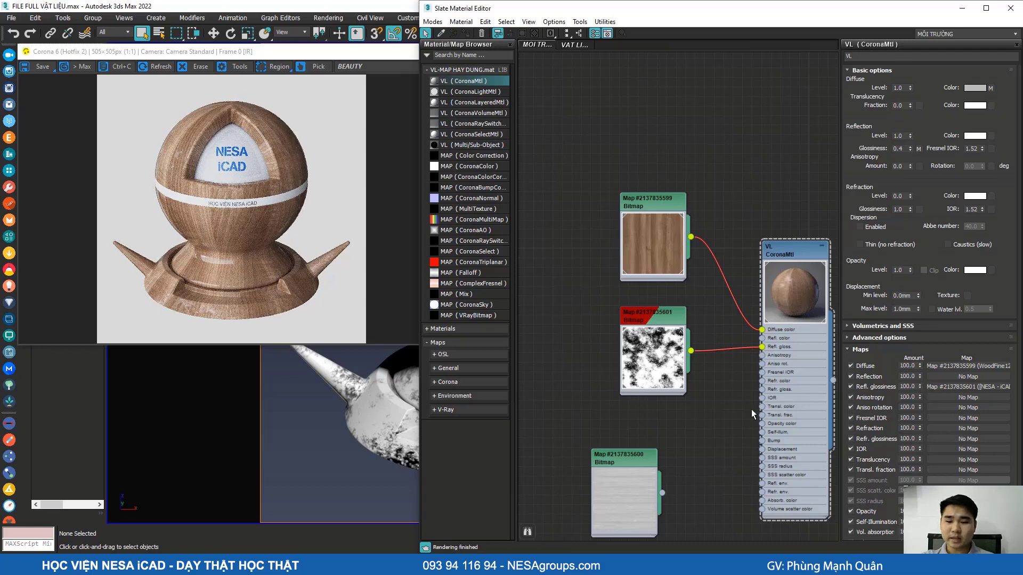
{"action": "scroll", "coordinate": [639, 314], "scroll_direction": "up", "scroll_amount": 4}
{"action": "left_click", "coordinate": [638, 301]}
{"action": "scroll", "coordinate": [243, 272], "scroll_direction": "up", "scroll_amount": 3}
{"action": "scroll", "coordinate": [224, 256], "scroll_direction": "down", "scroll_amount": 3}
{"action": "scroll", "coordinate": [186, 288], "scroll_direction": "up", "scroll_amount": 2}
{"action": "middle_click_drag", "start_coordinate": [187, 319], "coordinate": [196, 251]}
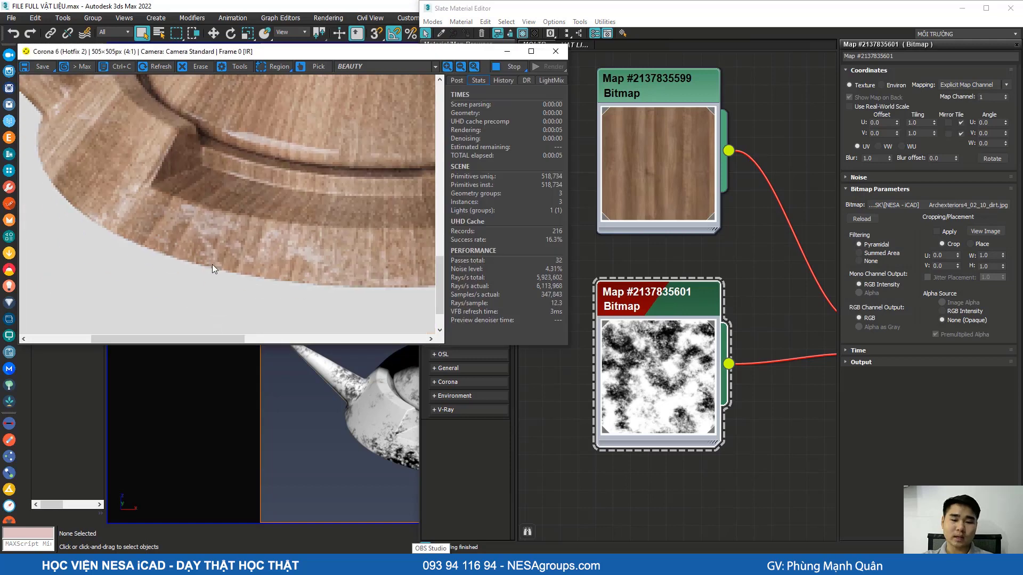
{"action": "scroll", "coordinate": [197, 250], "scroll_direction": "down", "scroll_amount": 2}
{"action": "scroll", "coordinate": [677, 301], "scroll_direction": "down", "scroll_amount": 2}
{"action": "scroll", "coordinate": [719, 291], "scroll_direction": "down", "scroll_amount": 1}
Step: Move the dirt bitmap node farther from the CoronaMtl to make room between them
{"action": "middle_click_drag", "start_coordinate": [682, 342], "coordinate": [656, 320]}
{"action": "scroll", "coordinate": [659, 323], "scroll_direction": "up", "scroll_amount": 4}
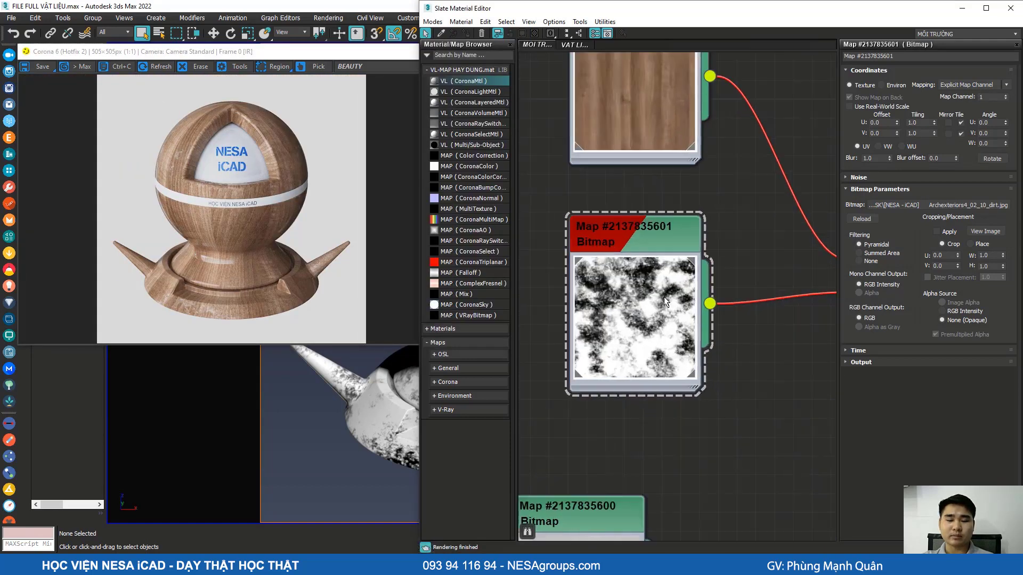
{"action": "left_click_drag", "start_coordinate": [640, 235], "coordinate": [528, 235]}
{"action": "scroll", "coordinate": [662, 297], "scroll_direction": "down", "scroll_amount": 1}
{"action": "middle_click_drag", "start_coordinate": [661, 296], "coordinate": [716, 297]}
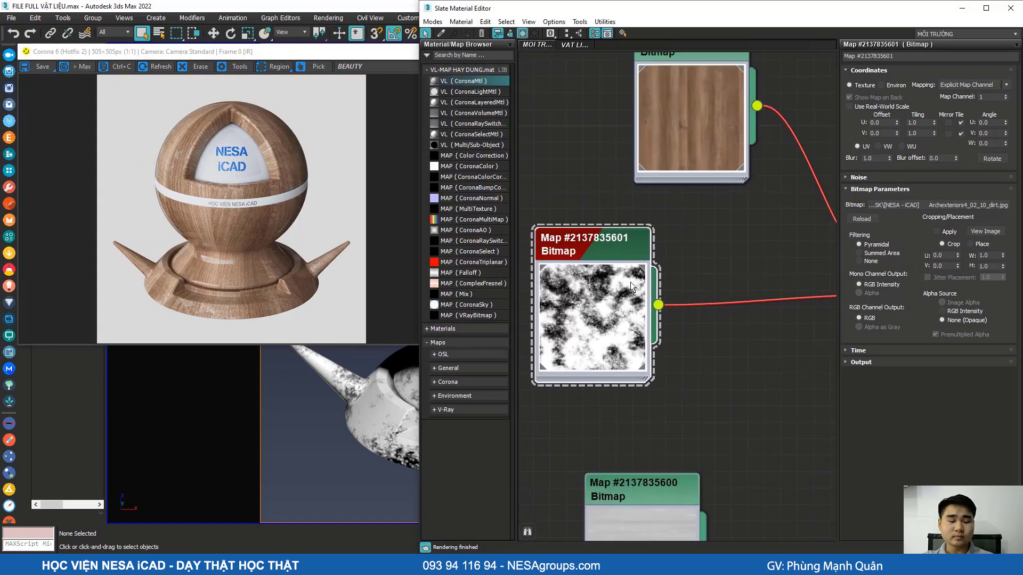
{"action": "scroll", "coordinate": [632, 306], "scroll_direction": "down", "scroll_amount": 2}
{"action": "left_click_drag", "start_coordinate": [599, 272], "coordinate": [579, 270]}
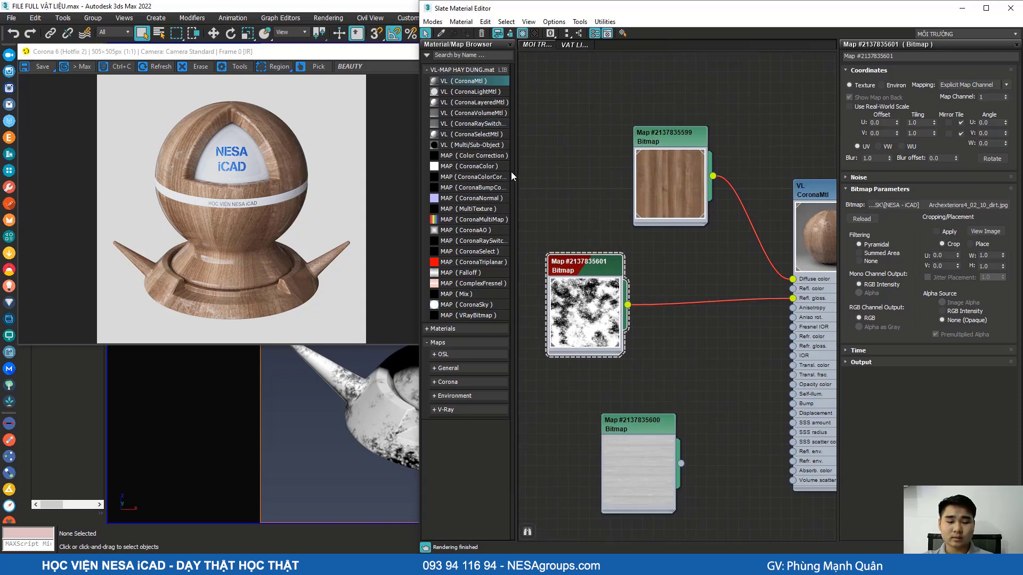
Step: Insert a Color Correction map between the dirt bitmap and the CoronaMtl's Refl. gloss. input
{"action": "left_click", "coordinate": [462, 69]}
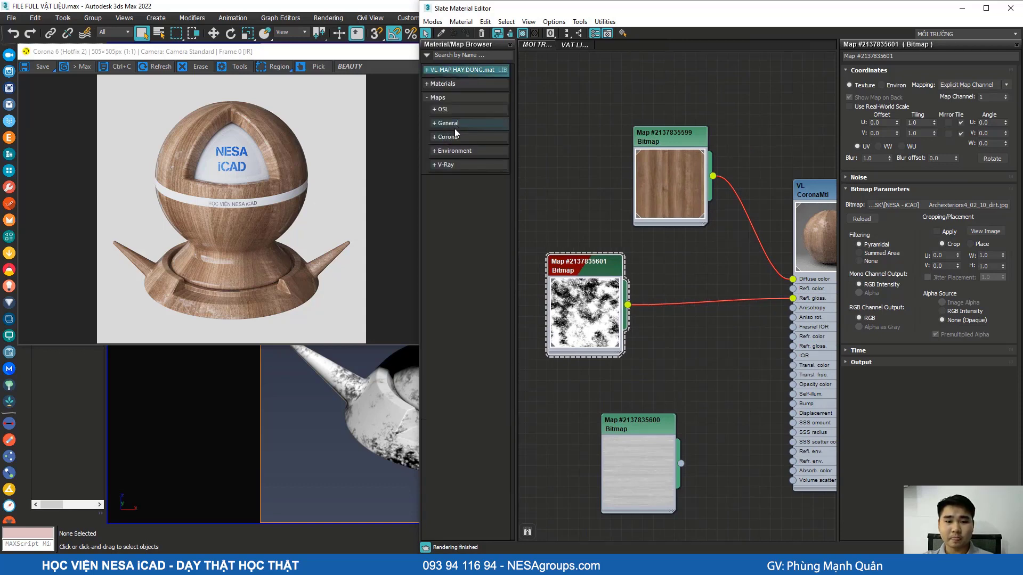
{"action": "right_click", "coordinate": [576, 190]}
{"action": "mouse_move", "coordinate": [612, 221]}
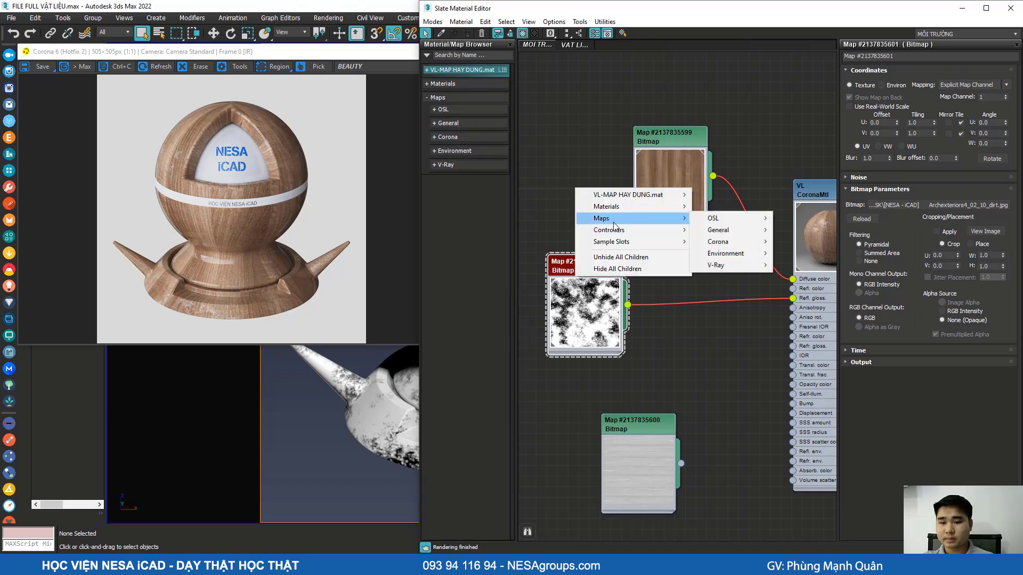
{"action": "mouse_move", "coordinate": [719, 242]}
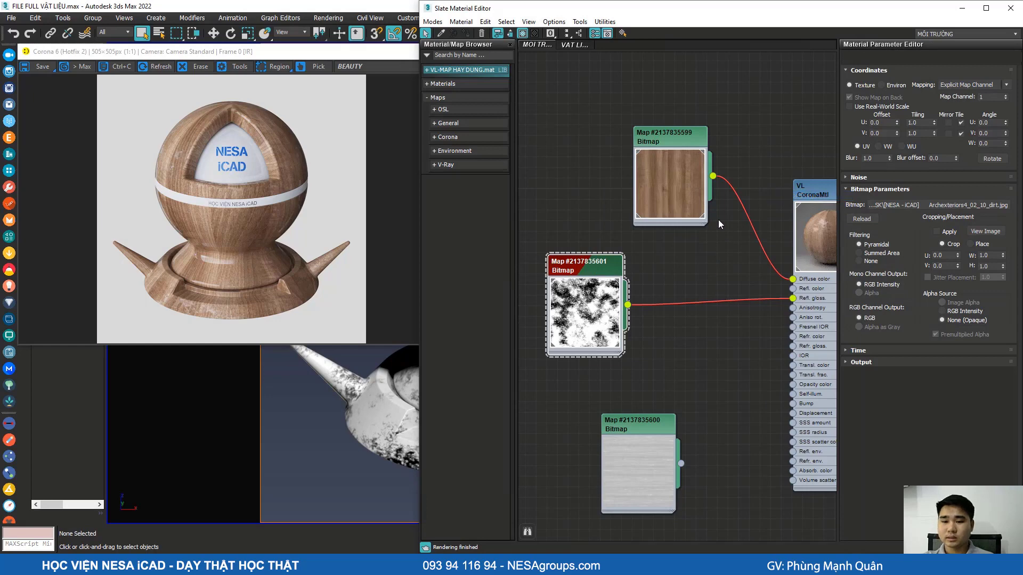
{"action": "scroll", "coordinate": [671, 262], "scroll_direction": "down", "scroll_amount": 2}
{"action": "left_click_drag", "start_coordinate": [585, 215], "coordinate": [624, 329]}
{"action": "scroll", "coordinate": [687, 306], "scroll_direction": "up", "scroll_amount": 3}
{"action": "left_click_drag", "start_coordinate": [722, 320], "coordinate": [807, 271]}
{"action": "left_click_drag", "start_coordinate": [573, 230], "coordinate": [558, 295]}
{"action": "left_click_drag", "start_coordinate": [670, 307], "coordinate": [644, 269]}
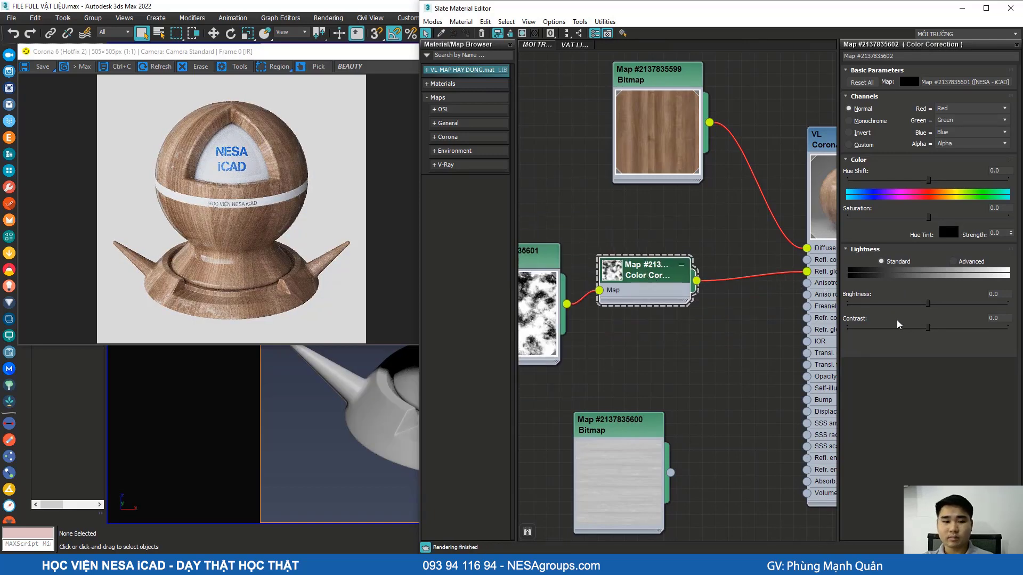
Step: Set the Color Correction brightness to about -10.3 and contrast to about -62.1, and enlarge its node preview
{"action": "left_click_drag", "start_coordinate": [923, 308], "coordinate": [916, 308]}
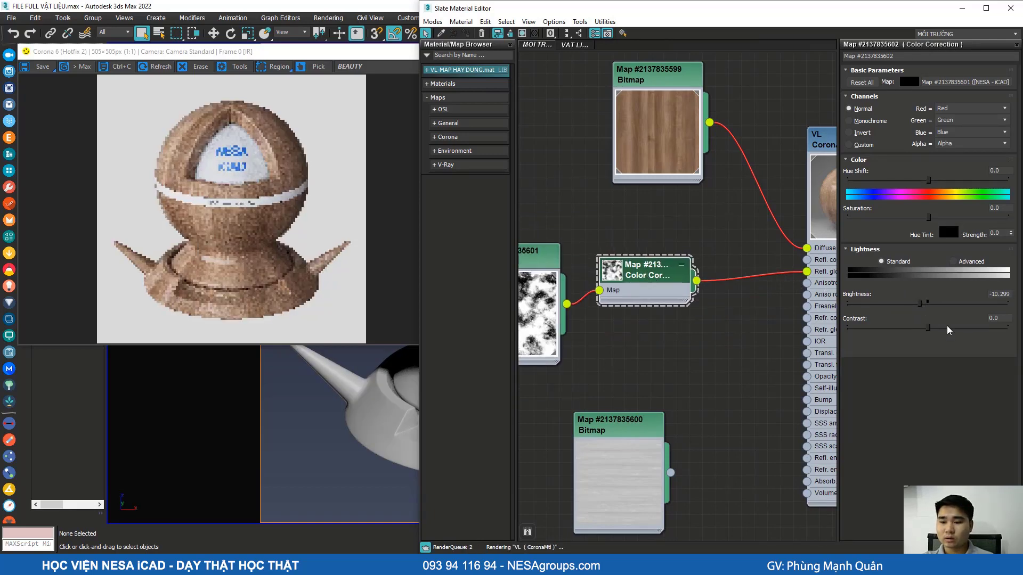
{"action": "left_click_drag", "start_coordinate": [928, 328], "coordinate": [877, 329]}
{"action": "double_click", "coordinate": [612, 270]}
{"action": "middle_click_drag", "start_coordinate": [538, 308], "coordinate": [575, 268]}
{"action": "scroll", "coordinate": [575, 272], "scroll_direction": "up", "scroll_amount": 1}
Step: Space the dirt bitmap node and the enlarged Color Correction node apart
{"action": "left_click_drag", "start_coordinate": [557, 239], "coordinate": [577, 269]}
{"action": "middle_click_drag", "start_coordinate": [577, 269], "coordinate": [613, 238]}
{"action": "scroll", "coordinate": [613, 238], "scroll_direction": "up", "scroll_amount": 1}
{"action": "left_click_drag", "start_coordinate": [582, 202], "coordinate": [529, 202]}
{"action": "middle_click_drag", "start_coordinate": [777, 261], "coordinate": [744, 293]}
{"action": "scroll", "coordinate": [751, 260], "scroll_direction": "down", "scroll_amount": 1}
{"action": "scroll", "coordinate": [751, 251], "scroll_direction": "up", "scroll_amount": 2}
{"action": "scroll", "coordinate": [744, 280], "scroll_direction": "down", "scroll_amount": 2}
Step: Lower the Color Correction brightness to about -21.6 and its contrast to about -81.4
{"action": "mouse_move", "coordinate": [919, 305]}
{"action": "left_mouse_down"}
{"action": "mouse_move", "coordinate": [900, 304]}
{"action": "mouse_move", "coordinate": [911, 302]}
{"action": "left_mouse_up"}
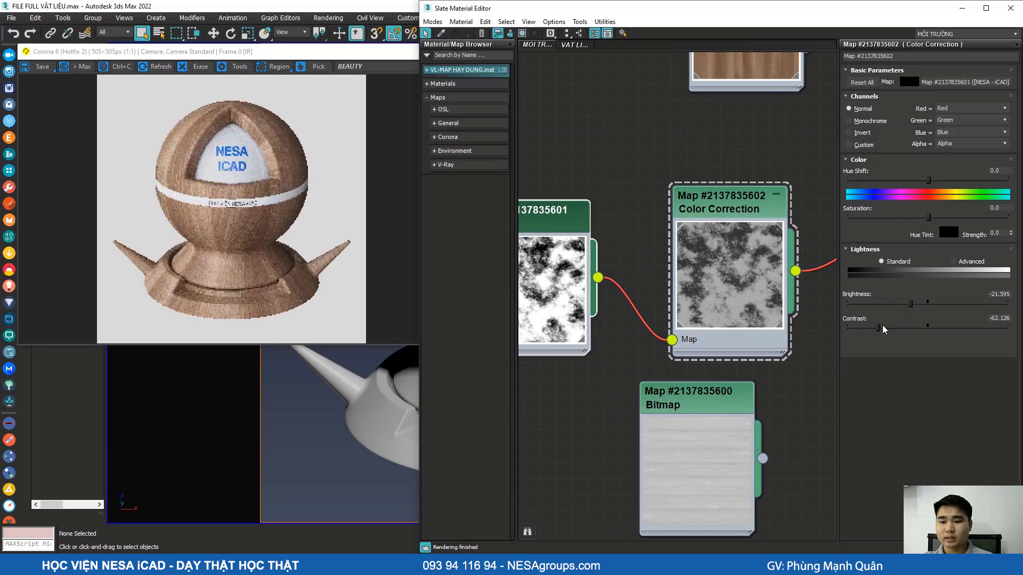
{"action": "left_click_drag", "start_coordinate": [872, 332], "coordinate": [862, 334]}
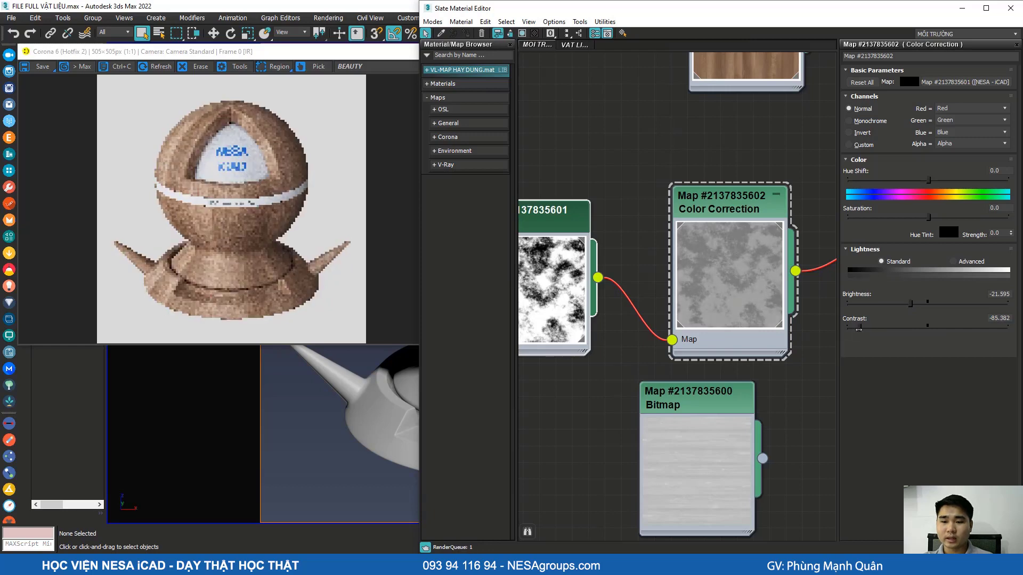
{"action": "scroll", "coordinate": [756, 326], "scroll_direction": "up", "scroll_amount": 2}
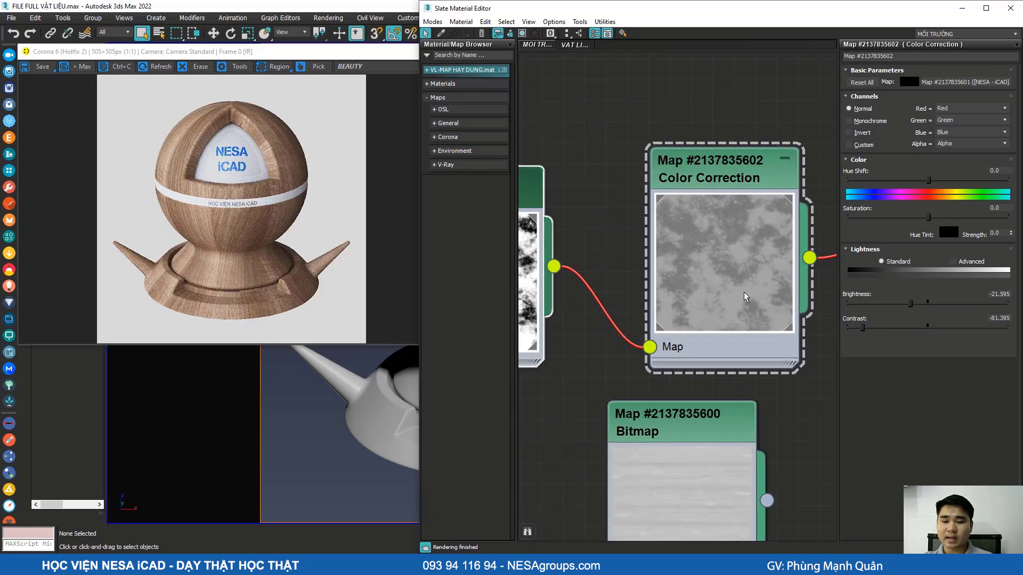
Step: Raise the Color Correction contrast to about -34.2 and check the rendered base up close
{"action": "left_click_drag", "start_coordinate": [876, 331], "coordinate": [899, 329]}
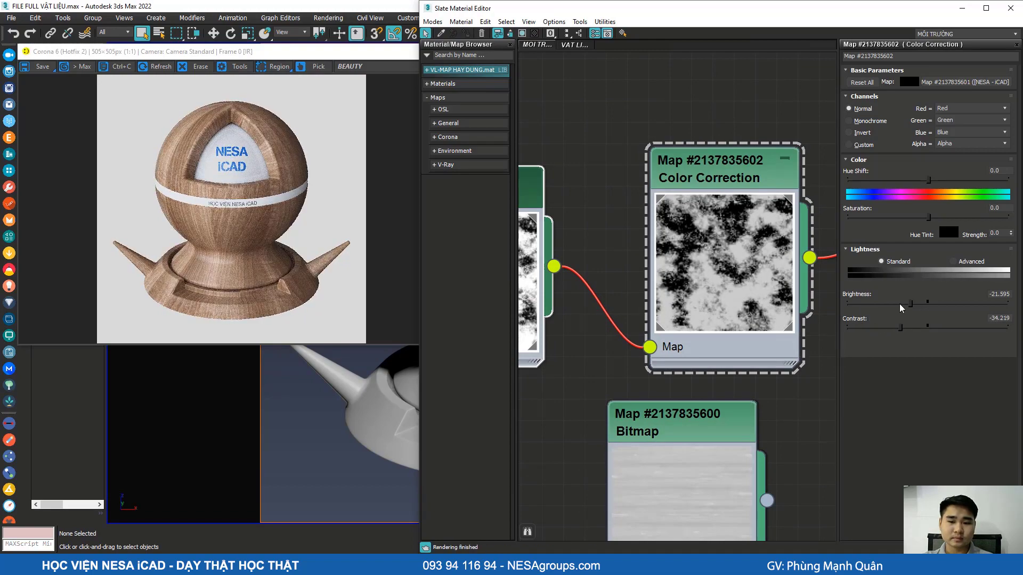
{"action": "scroll", "coordinate": [226, 254], "scroll_direction": "up", "scroll_amount": 3}
{"action": "middle_click_drag", "start_coordinate": [204, 289], "coordinate": [224, 251]}
{"action": "scroll", "coordinate": [196, 269], "scroll_direction": "down", "scroll_amount": 3}
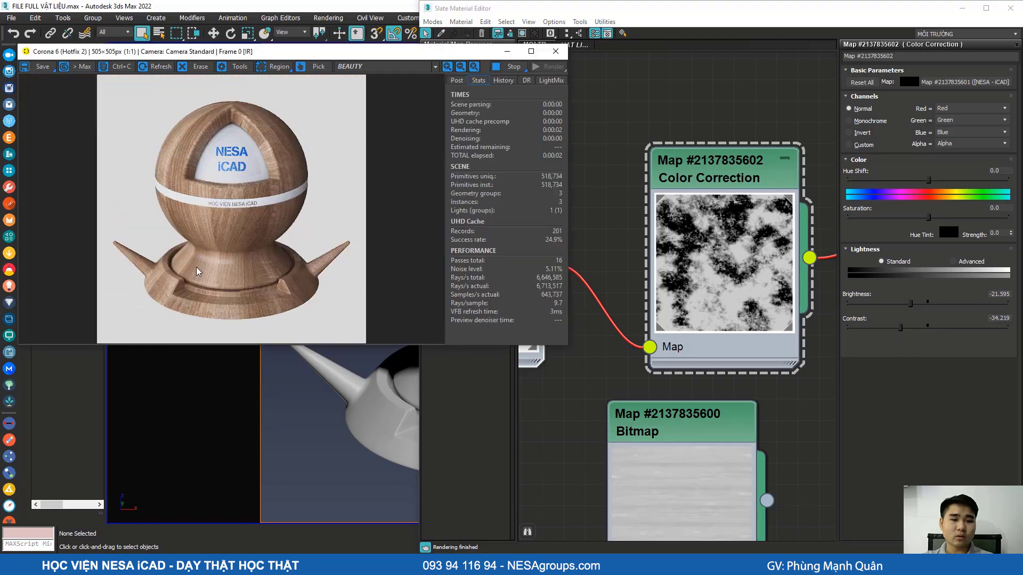
Step: Set the Color Correction contrast to about -50.8 and inspect the reflections on the rendered base
{"action": "left_click_drag", "start_coordinate": [897, 333], "coordinate": [883, 330]}
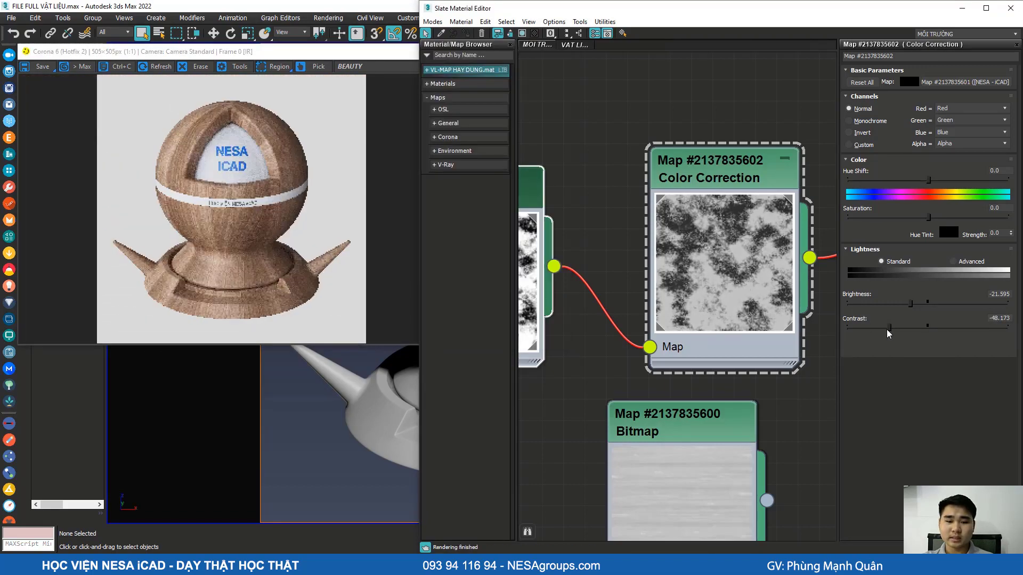
{"action": "scroll", "coordinate": [268, 299], "scroll_direction": "up", "scroll_amount": 1}
{"action": "middle_click_drag", "start_coordinate": [206, 296], "coordinate": [217, 274]}
{"action": "scroll", "coordinate": [209, 270], "scroll_direction": "up", "scroll_amount": 1}
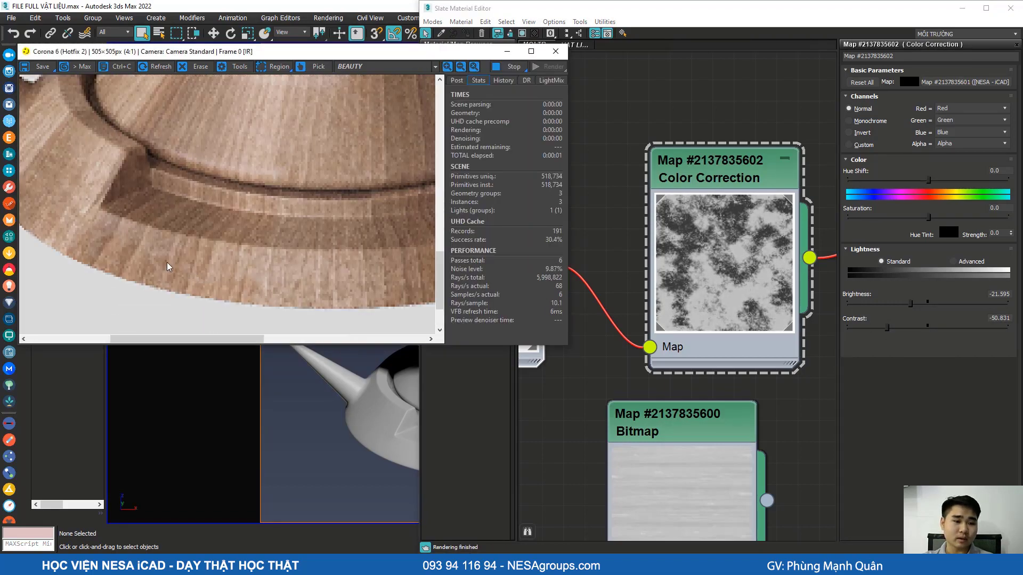
{"action": "scroll", "coordinate": [110, 250], "scroll_direction": "down", "scroll_amount": 2}
{"action": "scroll", "coordinate": [291, 211], "scroll_direction": "up", "scroll_amount": 1}
{"action": "scroll", "coordinate": [235, 221], "scroll_direction": "down", "scroll_amount": 1}
{"action": "scroll", "coordinate": [740, 298], "scroll_direction": "down", "scroll_amount": 2}
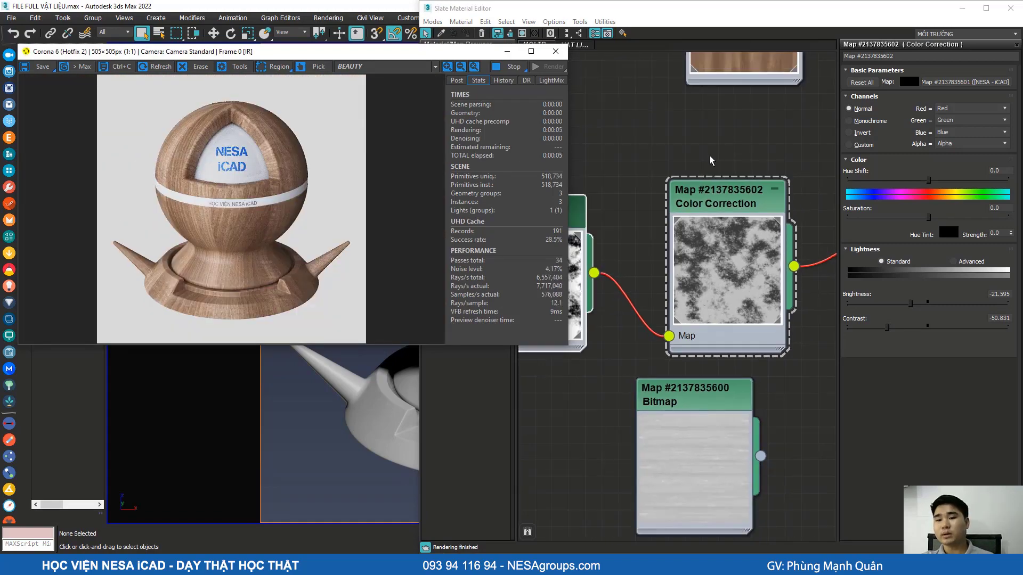
Step: Move the unconnected grey wood-grain bitmap node well below the dirt bitmap node
{"action": "left_click", "coordinate": [719, 182]}
{"action": "scroll", "coordinate": [713, 187], "scroll_direction": "down", "scroll_amount": 4}
{"action": "middle_click_drag", "start_coordinate": [695, 204], "coordinate": [671, 249]}
{"action": "scroll", "coordinate": [672, 249], "scroll_direction": "down", "scroll_amount": 3}
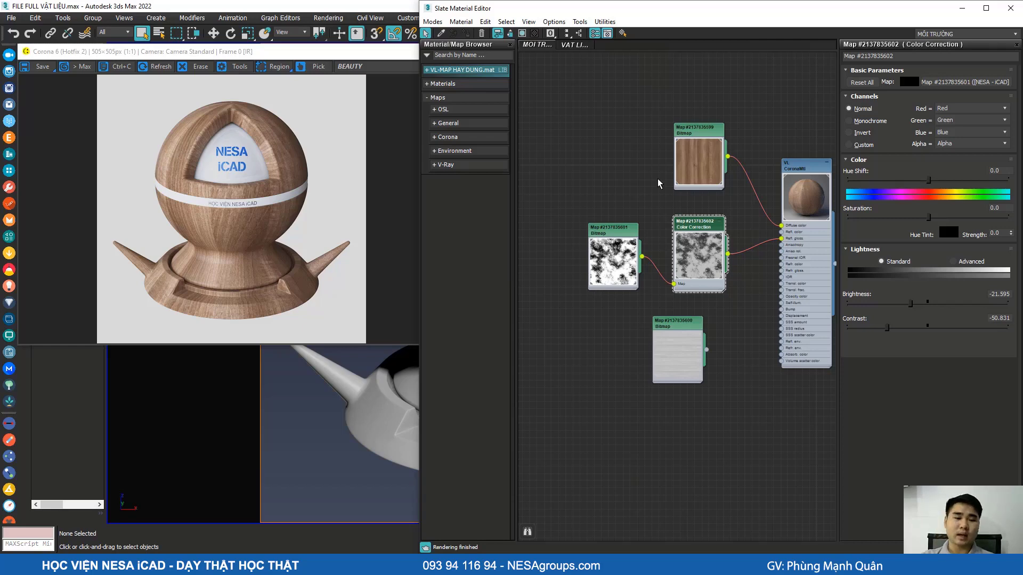
{"action": "scroll", "coordinate": [655, 341], "scroll_direction": "down", "scroll_amount": 3}
{"action": "scroll", "coordinate": [665, 340], "scroll_direction": "up", "scroll_amount": 4}
{"action": "left_click_drag", "start_coordinate": [665, 340], "coordinate": [564, 466]}
Step: Shift the dirt bitmap node farther from the Color Correction node and level with it
{"action": "middle_click_drag", "start_coordinate": [597, 224], "coordinate": [633, 216]}
{"action": "left_click_drag", "start_coordinate": [631, 213], "coordinate": [608, 205]}
{"action": "scroll", "coordinate": [607, 205], "scroll_direction": "up", "scroll_amount": 2}
{"action": "scroll", "coordinate": [591, 210], "scroll_direction": "down", "scroll_amount": 1}
{"action": "middle_click_drag", "start_coordinate": [600, 204], "coordinate": [604, 191]}
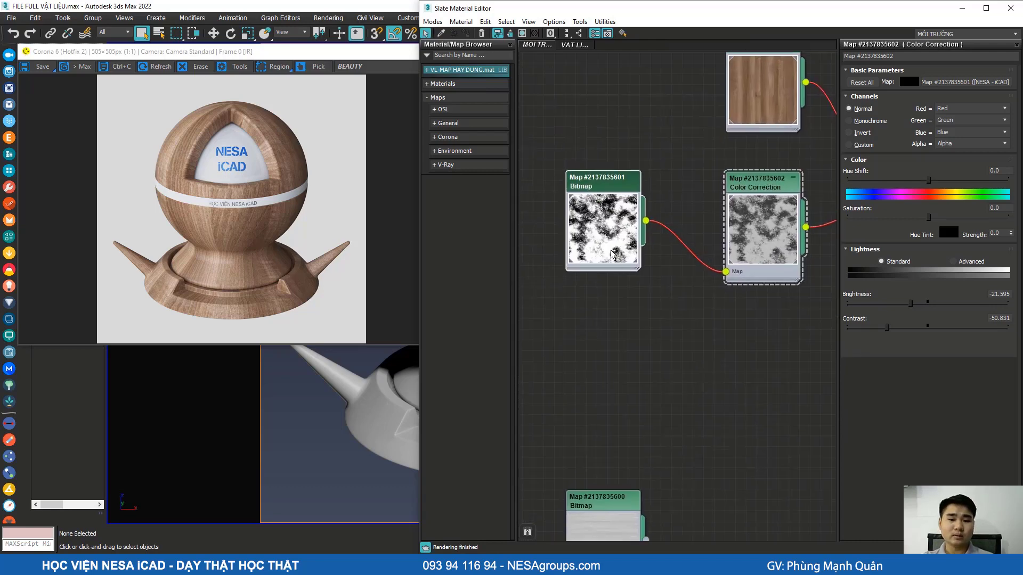
{"action": "scroll", "coordinate": [611, 254], "scroll_direction": "up", "scroll_amount": 4}
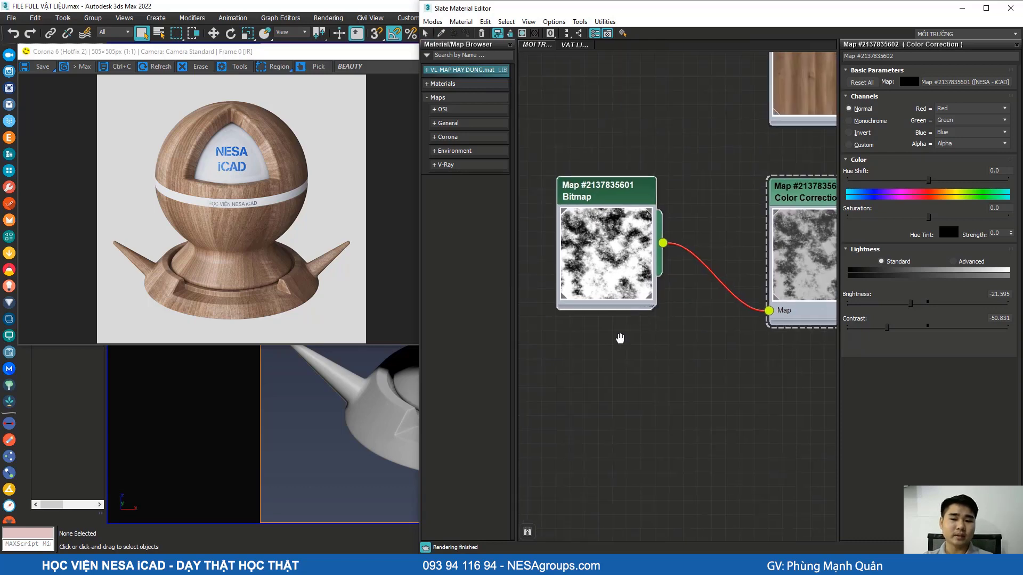
Step: Review the CoronaMtl and Color Correction parameters and inspect the reflections on the rendered base up close
{"action": "scroll", "coordinate": [640, 320], "scroll_direction": "down", "scroll_amount": 4}
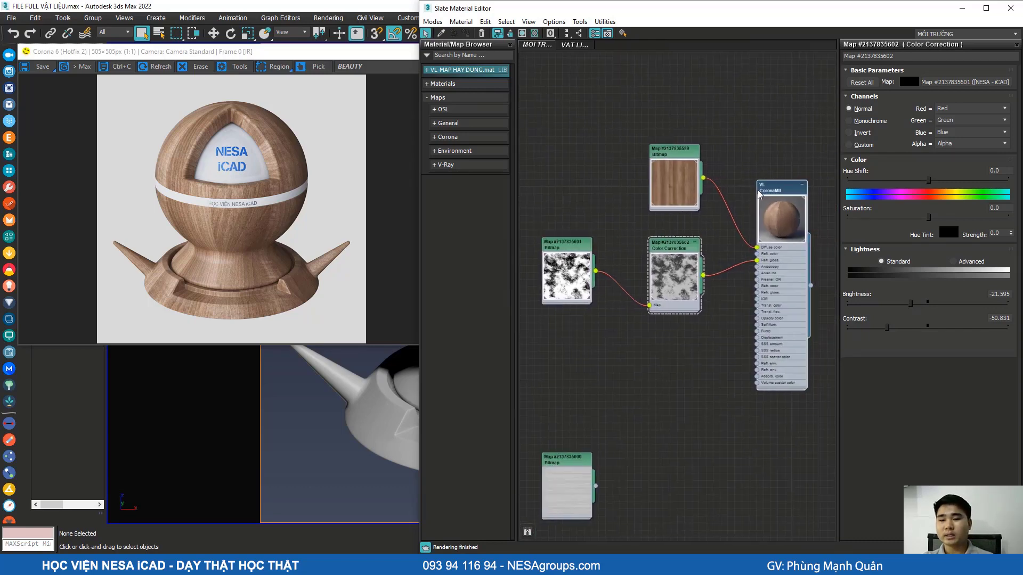
{"action": "double_click", "coordinate": [759, 193]}
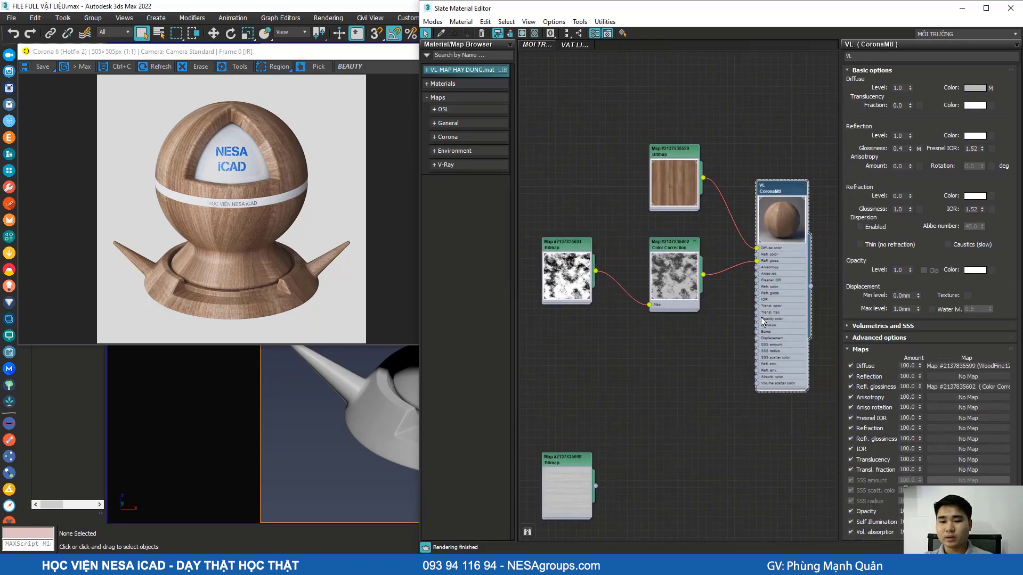
{"action": "scroll", "coordinate": [735, 264], "scroll_direction": "up", "scroll_amount": 3}
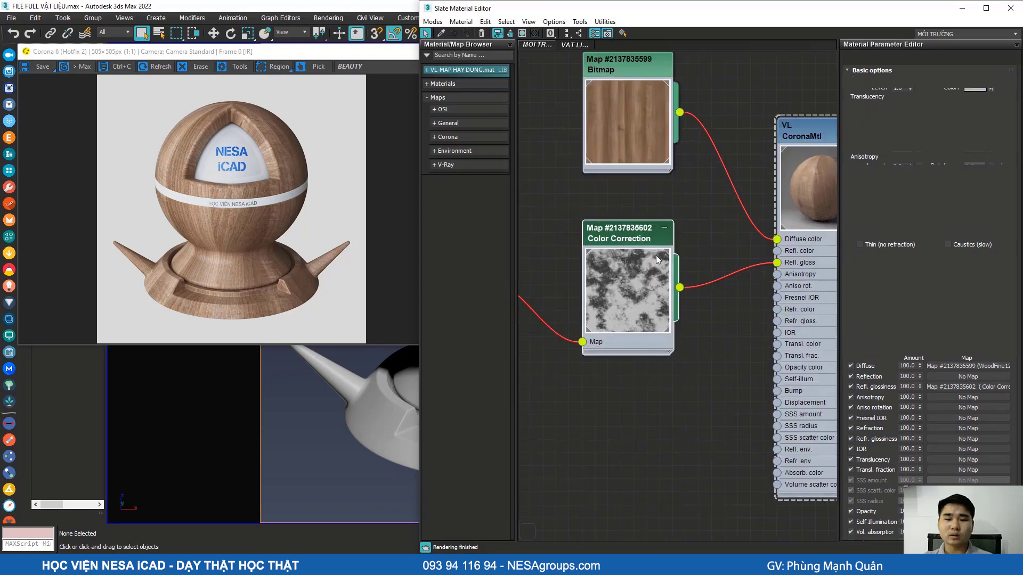
{"action": "double_click", "coordinate": [632, 254]}
{"action": "scroll", "coordinate": [634, 254], "scroll_direction": "down", "scroll_amount": 4}
{"action": "middle_click_drag", "start_coordinate": [607, 230], "coordinate": [659, 213]}
{"action": "scroll", "coordinate": [644, 261], "scroll_direction": "up", "scroll_amount": 3}
{"action": "middle_click_drag", "start_coordinate": [668, 474], "coordinate": [655, 429]}
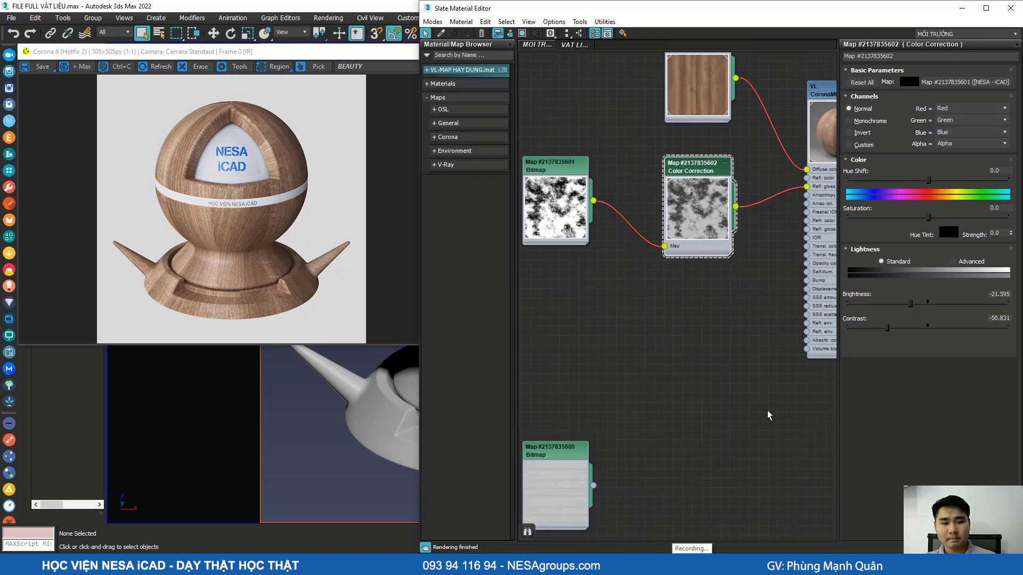
{"action": "scroll", "coordinate": [229, 290], "scroll_direction": "up", "scroll_amount": 2}
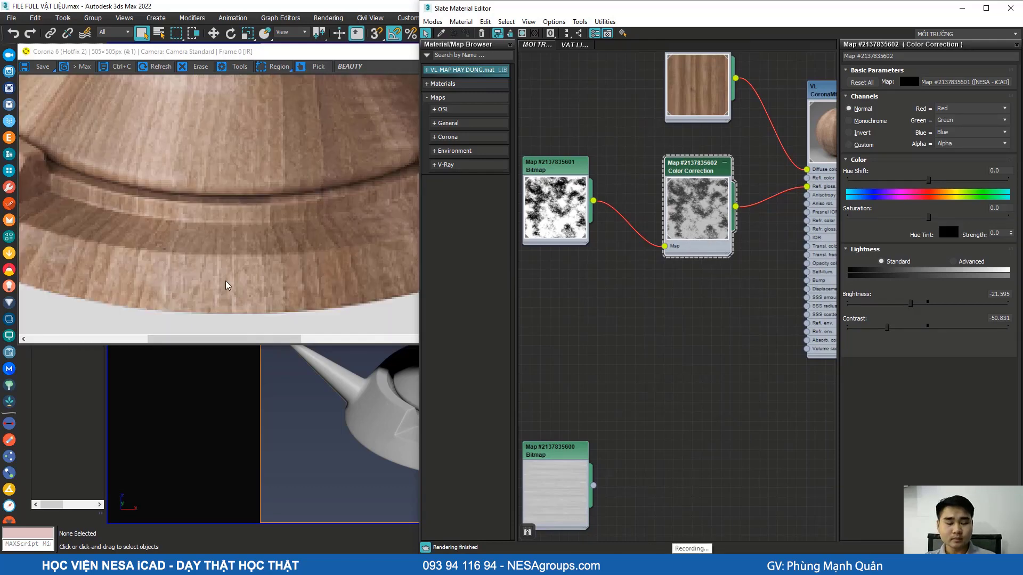
{"action": "scroll", "coordinate": [224, 275], "scroll_direction": "down", "scroll_amount": 2}
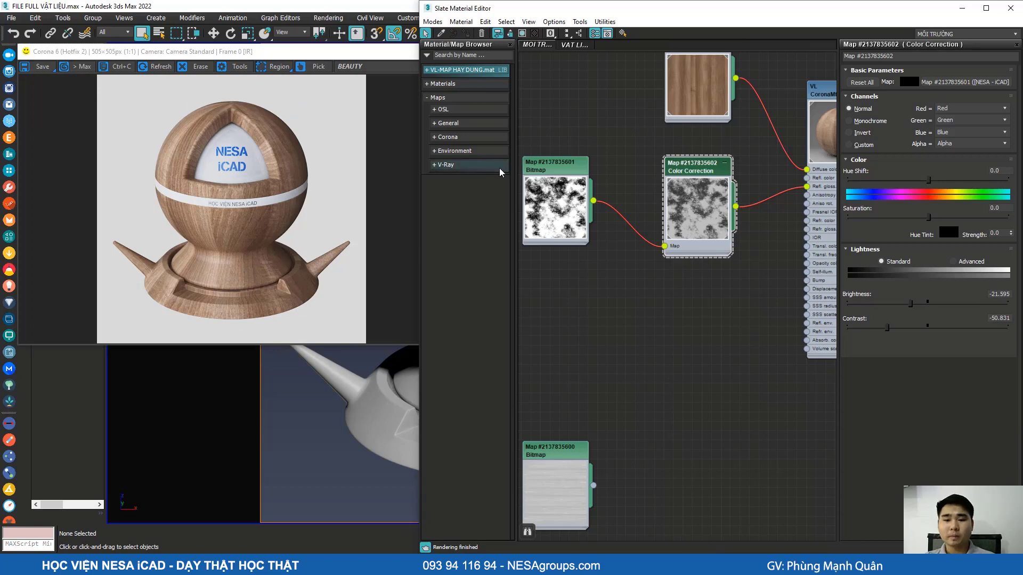
{"action": "scroll", "coordinate": [659, 277], "scroll_direction": "down", "scroll_amount": 2}
{"action": "scroll", "coordinate": [759, 181], "scroll_direction": "up", "scroll_amount": 2}
{"action": "double_click", "coordinate": [790, 144]}
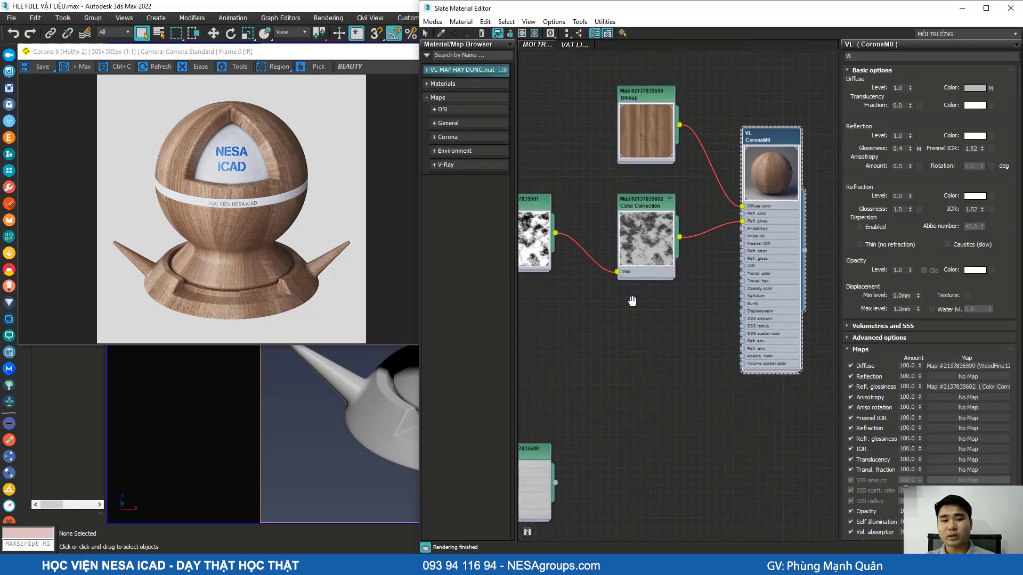
Step: Set the Color Correction contrast to about 32.2 and inspect the reflections on the rendered base
{"action": "scroll", "coordinate": [742, 206], "scroll_direction": "up", "scroll_amount": 2}
{"action": "scroll", "coordinate": [761, 174], "scroll_direction": "down", "scroll_amount": 1}
{"action": "middle_click_drag", "start_coordinate": [639, 197], "coordinate": [727, 214]}
{"action": "double_click", "coordinate": [654, 252]}
{"action": "left_click_drag", "start_coordinate": [887, 327], "coordinate": [953, 328]}
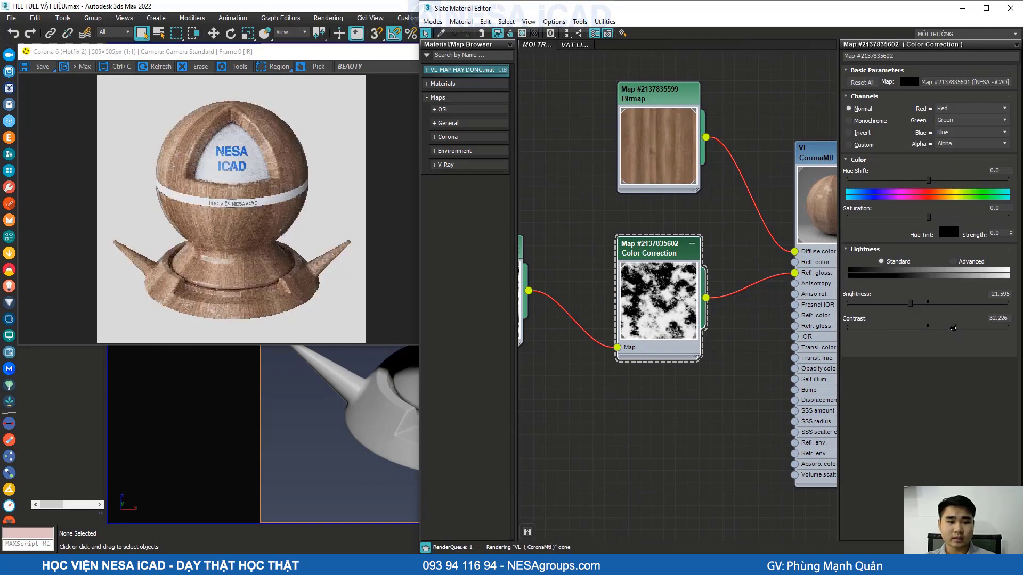
{"action": "scroll", "coordinate": [198, 325], "scroll_direction": "up", "scroll_amount": 4}
{"action": "scroll", "coordinate": [233, 295], "scroll_direction": "down", "scroll_amount": 4}
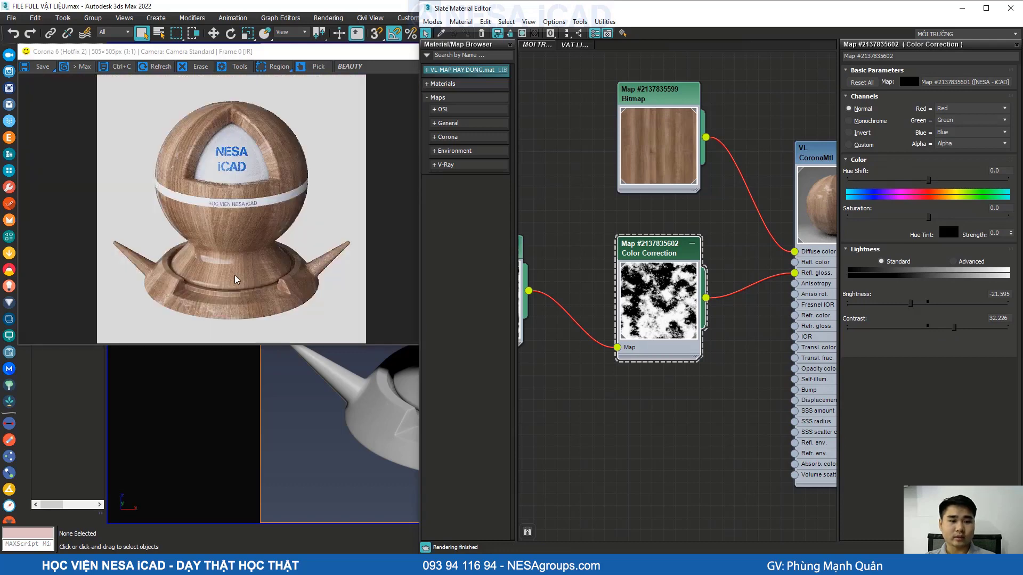
{"action": "scroll", "coordinate": [671, 211], "scroll_direction": "down", "scroll_amount": 3}
{"action": "scroll", "coordinate": [655, 255], "scroll_direction": "up", "scroll_amount": 4}
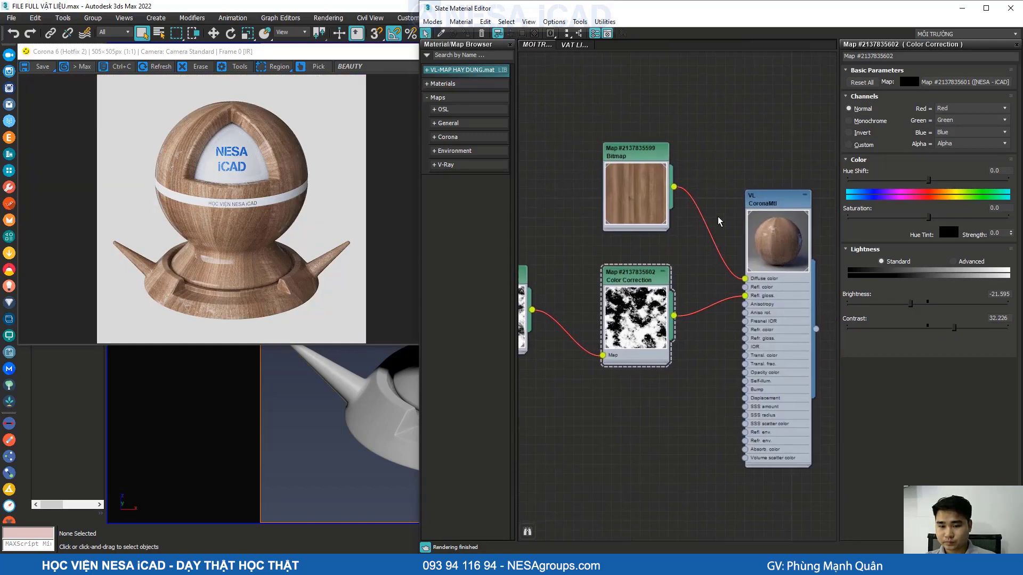
Step: Examine the CoronaMtl's preview, map connections and basic reflection and refraction settings
{"action": "scroll", "coordinate": [727, 270], "scroll_direction": "up", "scroll_amount": 2}
{"action": "middle_click_drag", "start_coordinate": [702, 265], "coordinate": [666, 251]}
{"action": "scroll", "coordinate": [666, 252], "scroll_direction": "down", "scroll_amount": 1}
{"action": "scroll", "coordinate": [725, 223], "scroll_direction": "down", "scroll_amount": 1}
{"action": "middle_click_drag", "start_coordinate": [726, 222], "coordinate": [698, 258]}
{"action": "scroll", "coordinate": [778, 152], "scroll_direction": "down", "scroll_amount": 2}
{"action": "middle_click_drag", "start_coordinate": [777, 152], "coordinate": [749, 186]}
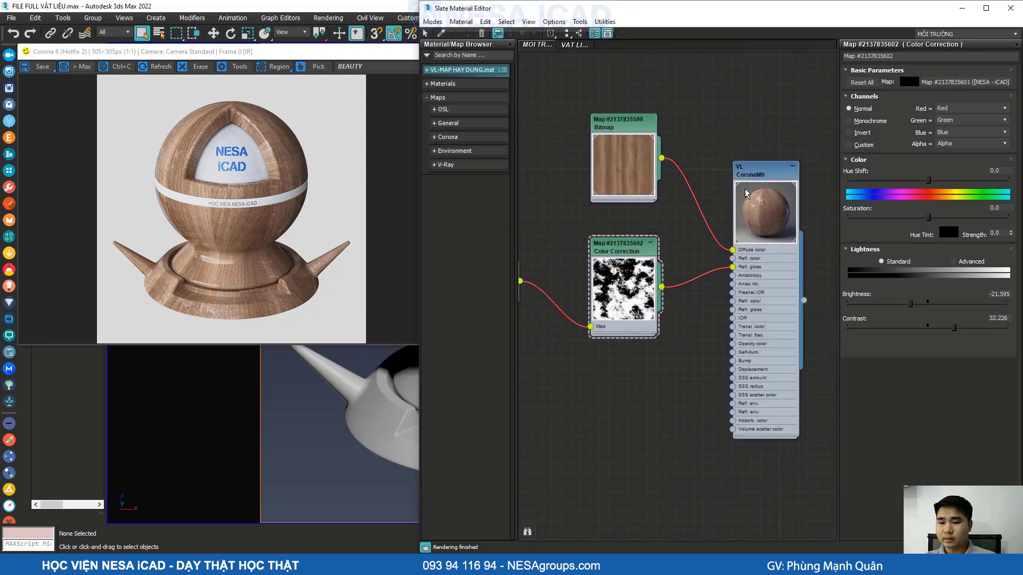
{"action": "scroll", "coordinate": [748, 186], "scroll_direction": "up", "scroll_amount": 3}
{"action": "double_click", "coordinate": [761, 173]}
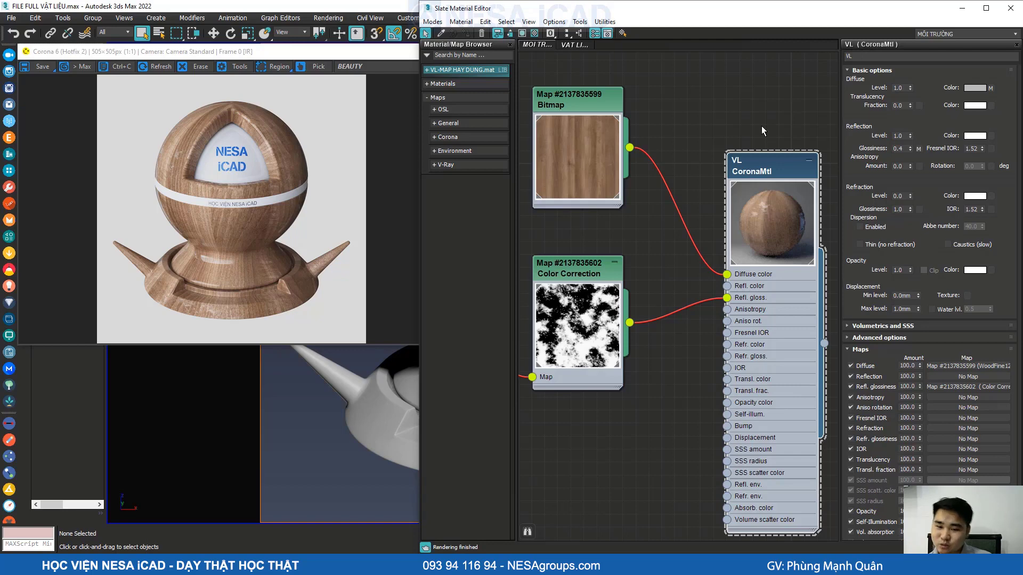
{"action": "scroll", "coordinate": [759, 133], "scroll_direction": "down", "scroll_amount": 4}
{"action": "scroll", "coordinate": [781, 271], "scroll_direction": "up", "scroll_amount": 5}
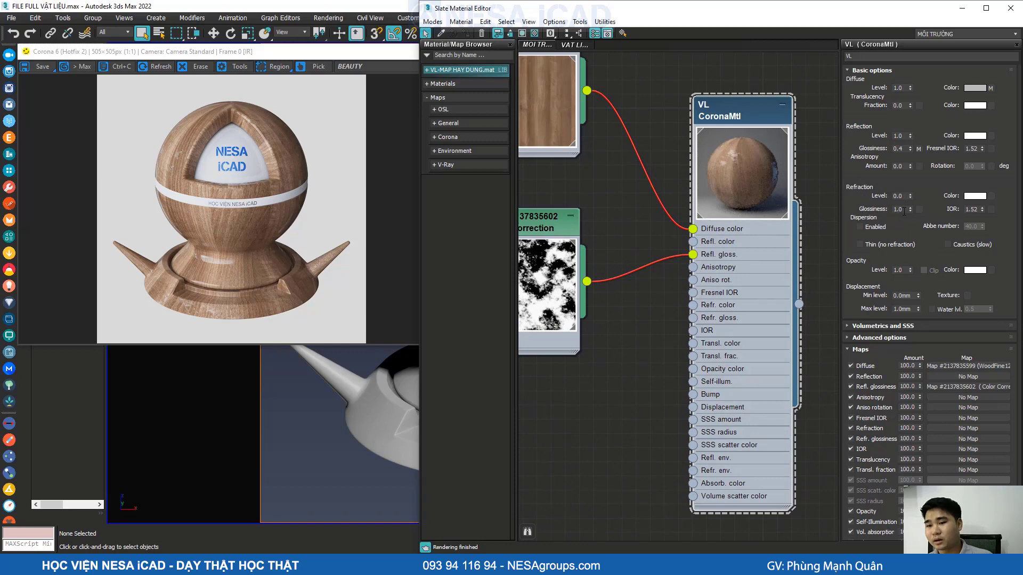
{"action": "scroll", "coordinate": [696, 261], "scroll_direction": "down", "scroll_amount": 3}
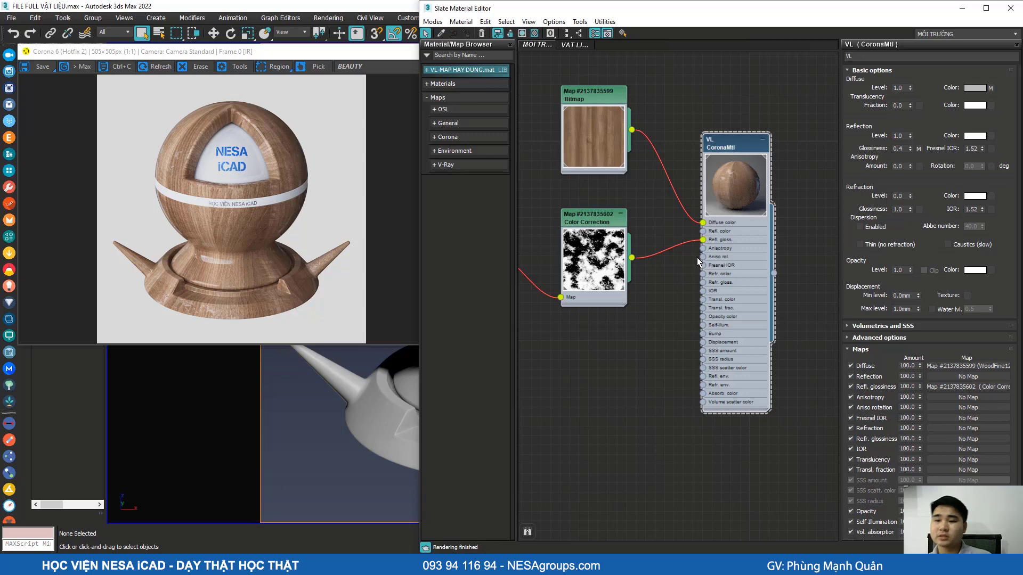
{"action": "scroll", "coordinate": [698, 261], "scroll_direction": "up", "scroll_amount": 5}
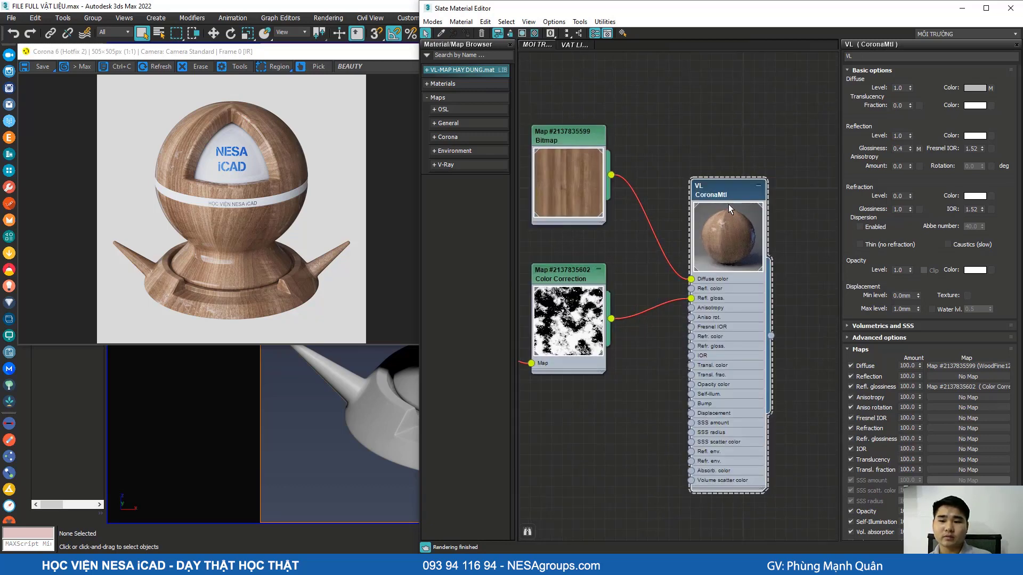
{"action": "scroll", "coordinate": [735, 195], "scroll_direction": "up", "scroll_amount": 2}
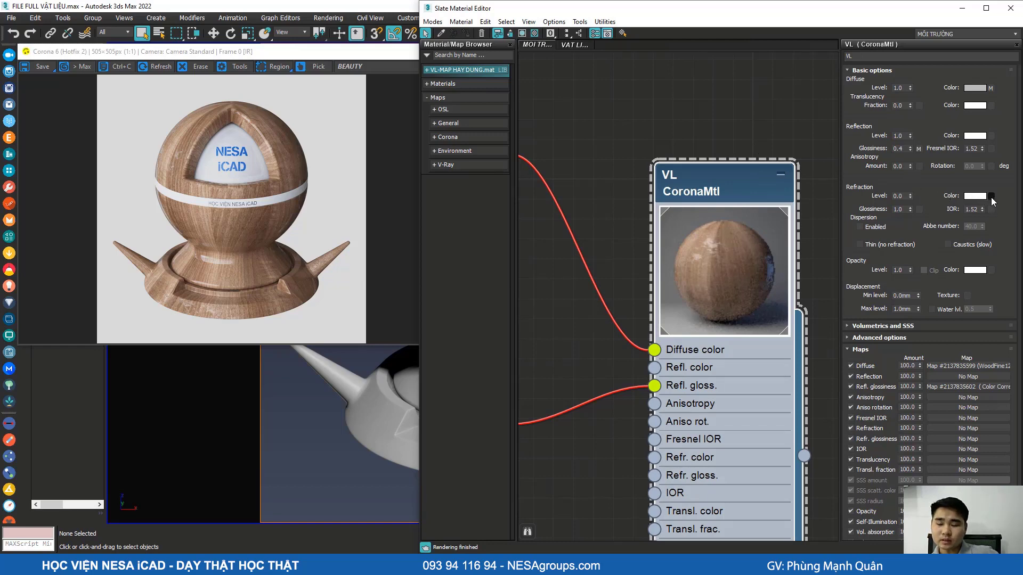
{"action": "scroll", "coordinate": [740, 191], "scroll_direction": "down", "scroll_amount": 3}
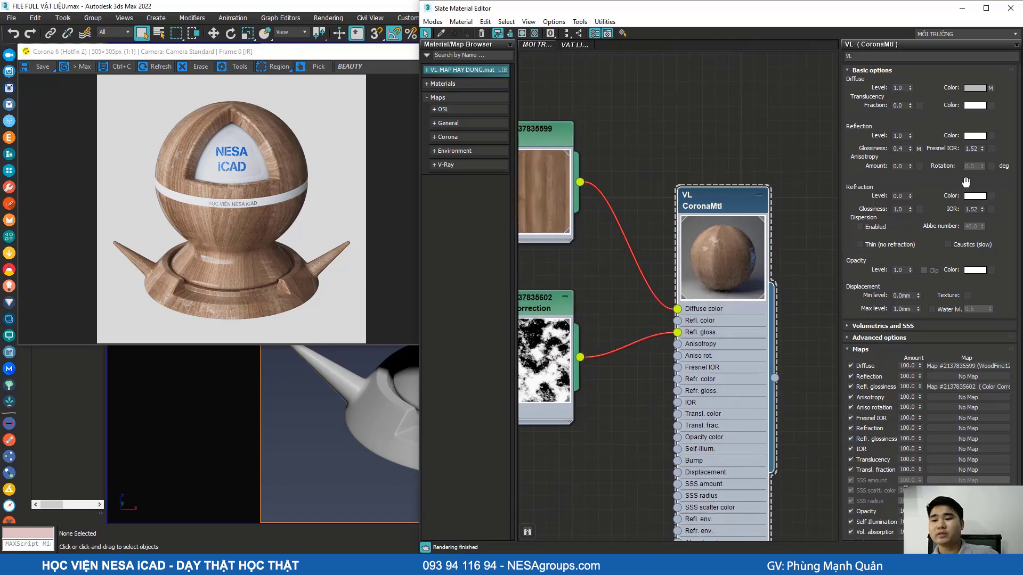
{"action": "scroll", "coordinate": [615, 187], "scroll_direction": "down", "scroll_amount": 5}
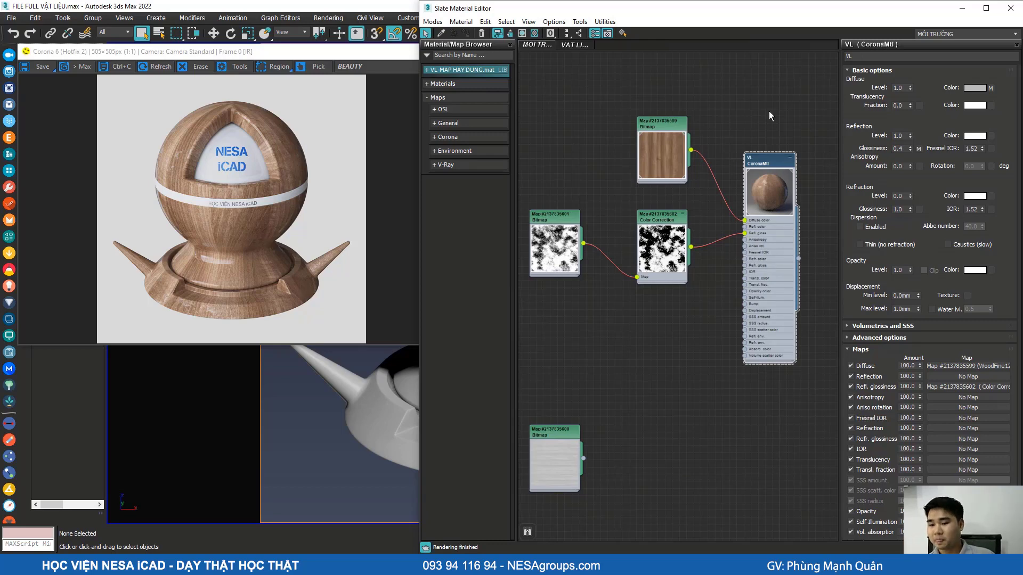
Step: Examine how the dirt bitmap and Color Correction nodes feed the CoronaMtl's reflection glossiness
{"action": "scroll", "coordinate": [652, 249], "scroll_direction": "up", "scroll_amount": 4}
{"action": "middle_click_drag", "start_coordinate": [653, 249], "coordinate": [672, 287]}
{"action": "scroll", "coordinate": [591, 345], "scroll_direction": "down", "scroll_amount": 1}
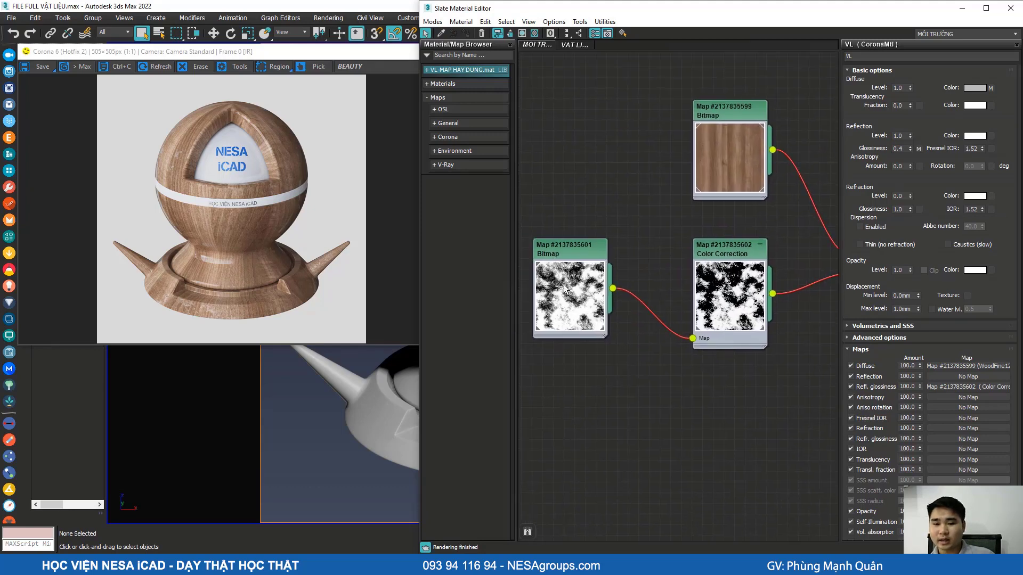
{"action": "middle_click_drag", "start_coordinate": [735, 286], "coordinate": [655, 281]}
{"action": "scroll", "coordinate": [654, 280], "scroll_direction": "down", "scroll_amount": 2}
{"action": "scroll", "coordinate": [559, 282], "scroll_direction": "up", "scroll_amount": 3}
{"action": "scroll", "coordinate": [598, 279], "scroll_direction": "down", "scroll_amount": 2}
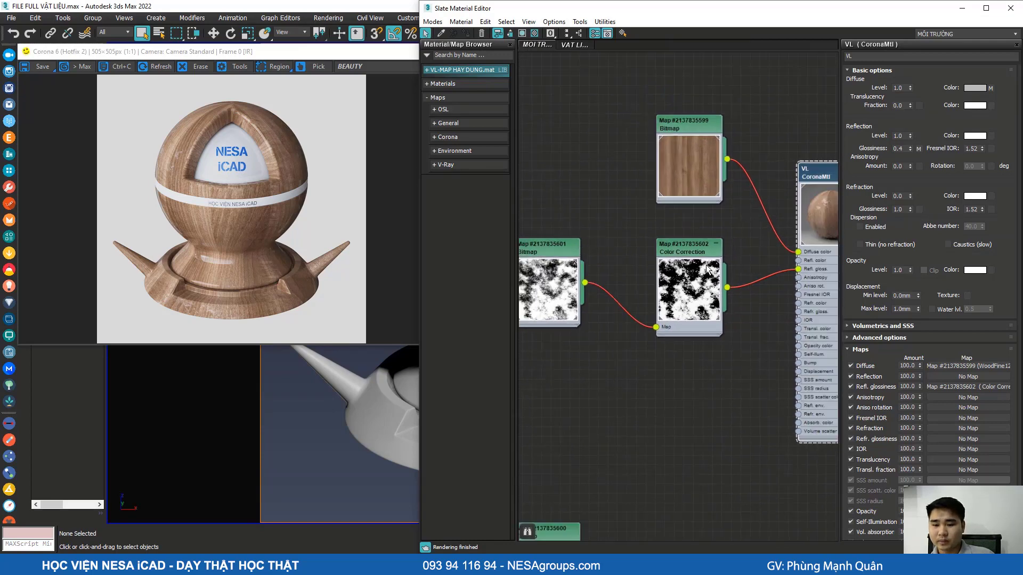
{"action": "middle_click_drag", "start_coordinate": [662, 251], "coordinate": [650, 245]}
{"action": "scroll", "coordinate": [697, 257], "scroll_direction": "up", "scroll_amount": 2}
{"action": "scroll", "coordinate": [695, 269], "scroll_direction": "down", "scroll_amount": 2}
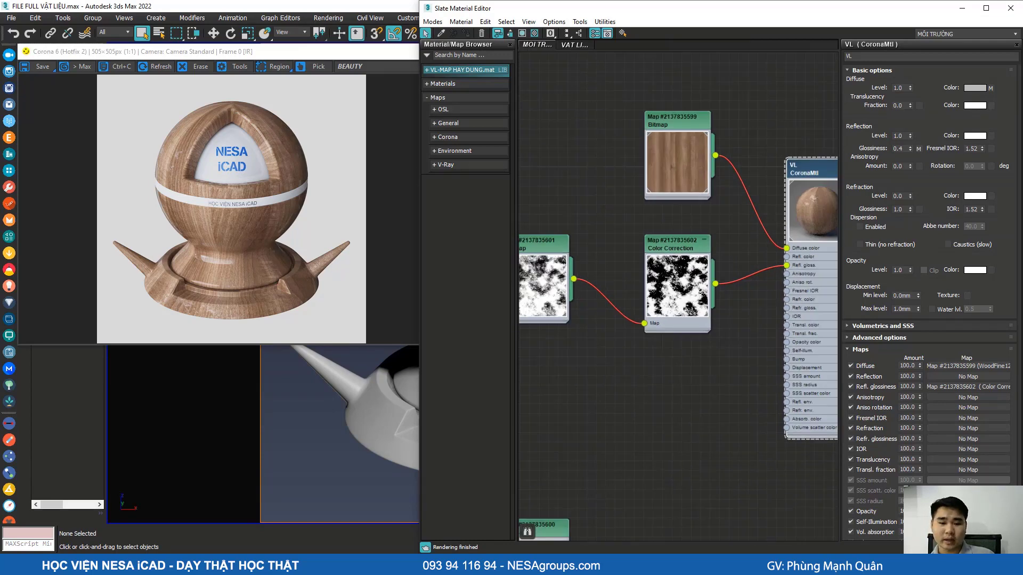
Step: Switch to File Explorer, open the "7 cau hoi" image and read its list of material questions
{"action": "key", "text": "alt+Tab"}
{"action": "left_click", "coordinate": [101, 4]}
{"action": "double_click", "coordinate": [277, 98]}
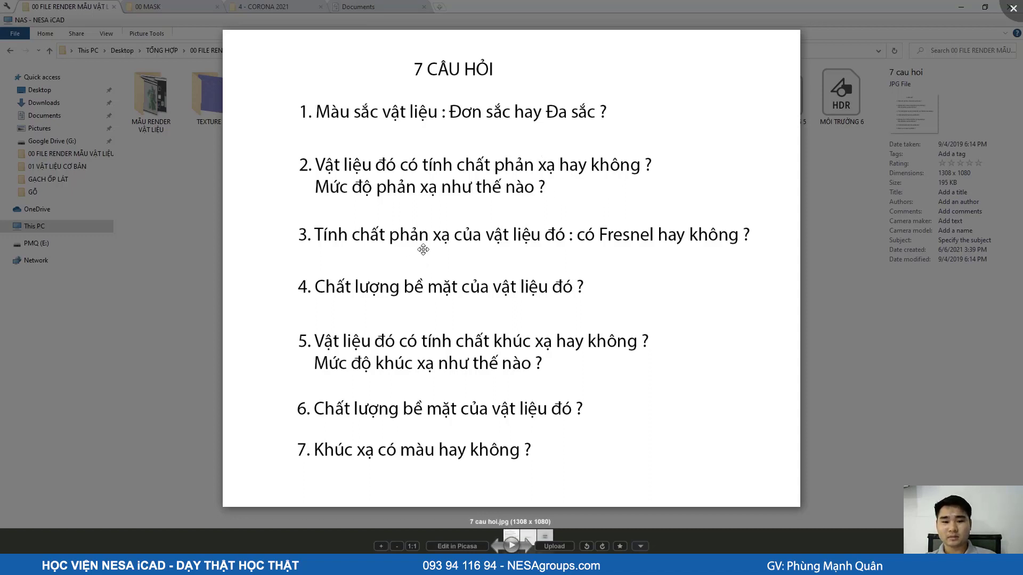
{"action": "left_click_drag", "start_coordinate": [434, 250], "coordinate": [433, 228]}
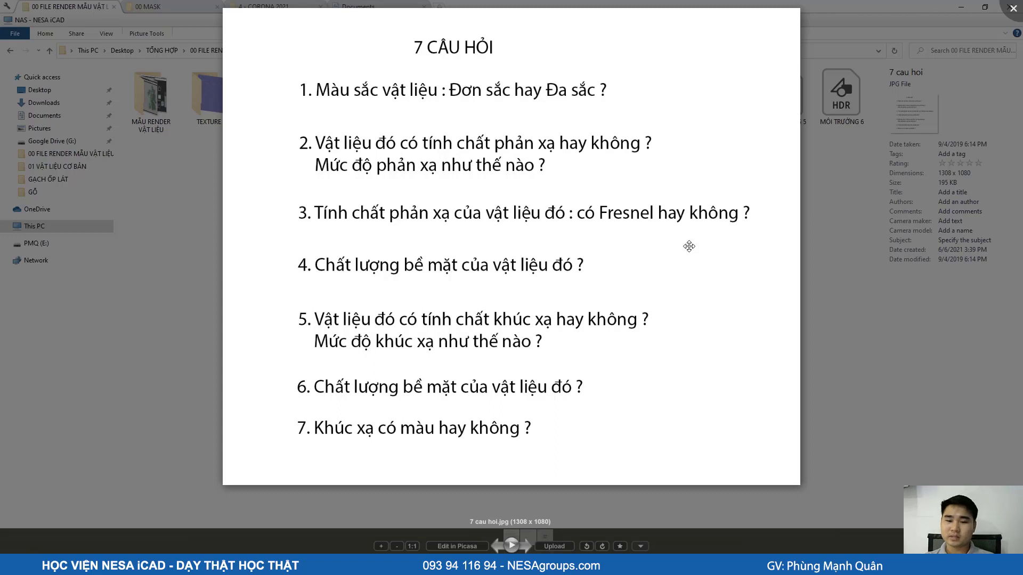
{"action": "left_click_drag", "start_coordinate": [689, 246], "coordinate": [662, 255]}
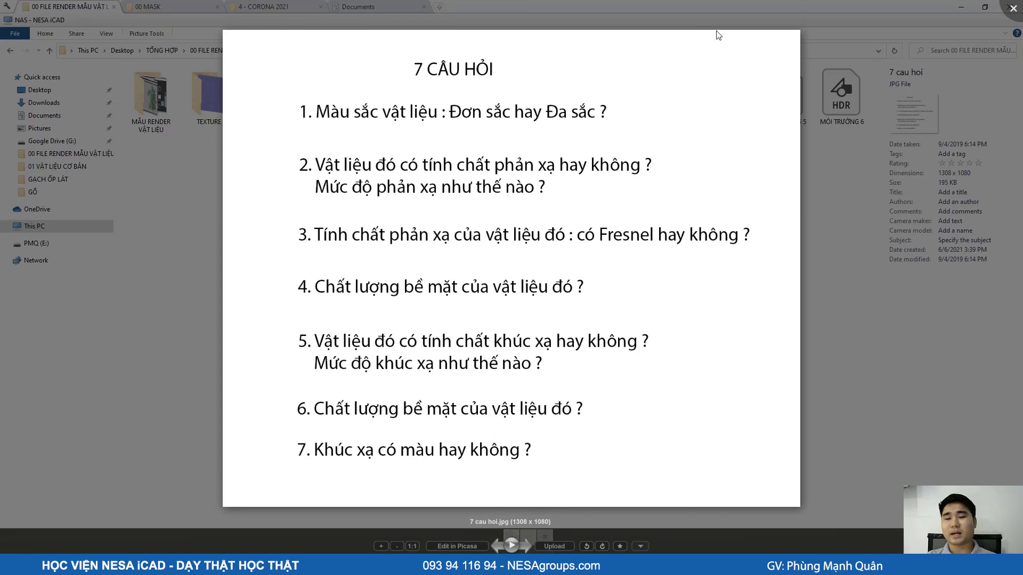
{"action": "key", "text": "Escape"}
{"action": "left_click", "coordinate": [564, 230]}
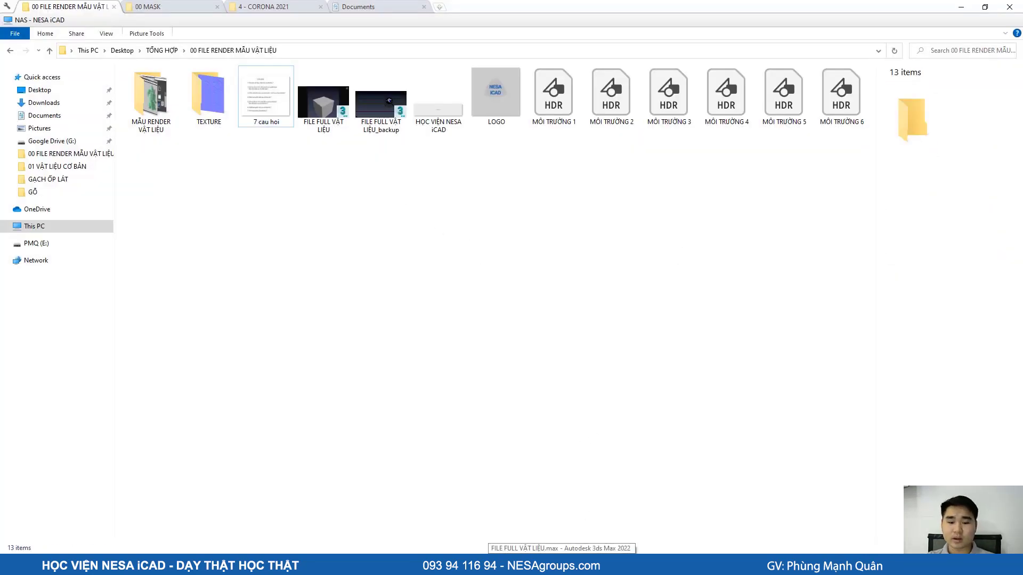
{"action": "double_click", "coordinate": [273, 107]}
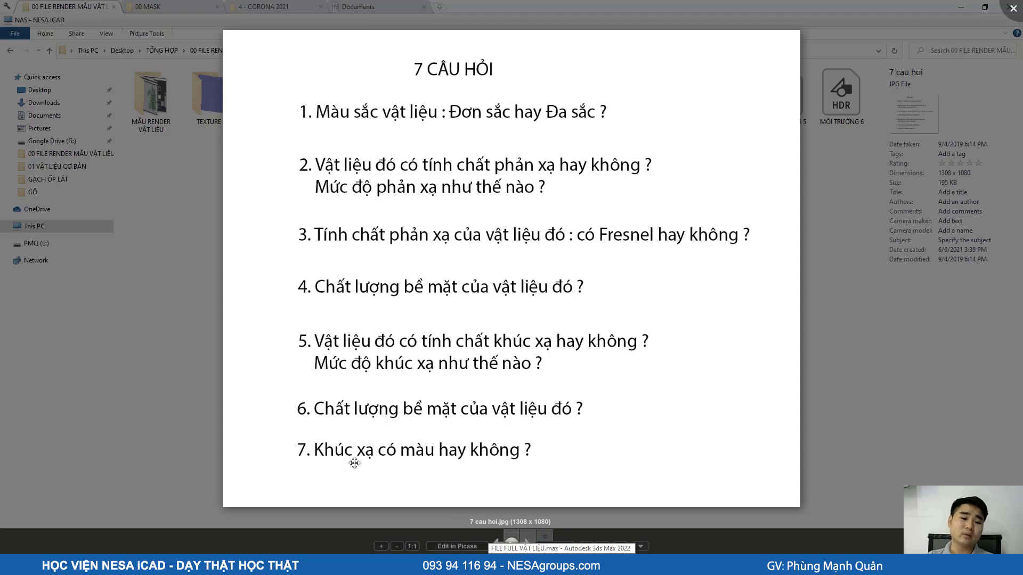
{"action": "scroll", "coordinate": [355, 460], "scroll_direction": "up", "scroll_amount": 3}
{"action": "scroll", "coordinate": [356, 454], "scroll_direction": "down", "scroll_amount": 3}
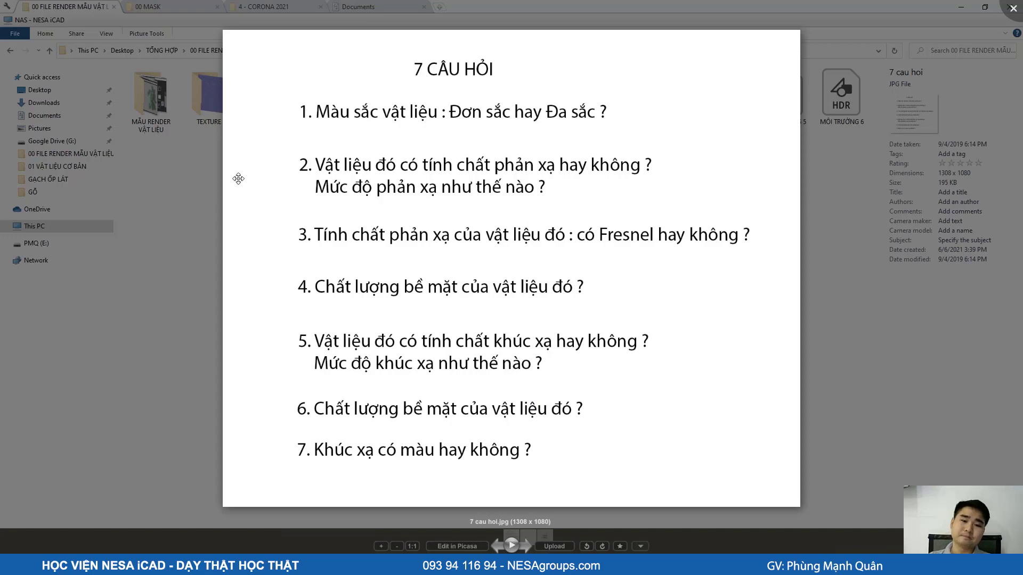
{"action": "key", "text": "Escape"}
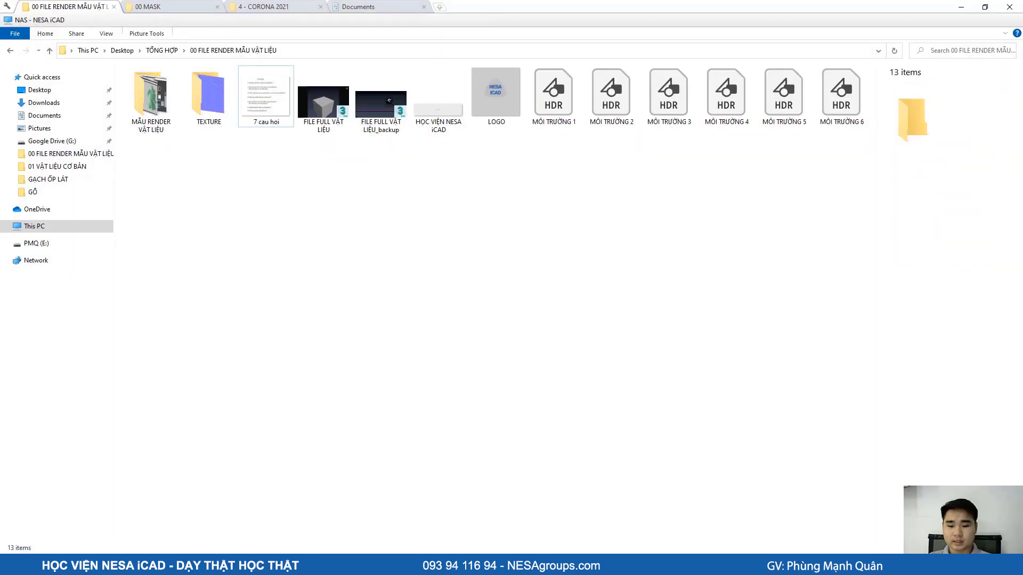
Step: Return to 3ds Max and move the grey wood-grain bitmap node directly beneath the Color Correction node
{"action": "key", "text": "alt+Tab"}
{"action": "scroll", "coordinate": [674, 321], "scroll_direction": "down", "scroll_amount": 2}
{"action": "middle_click_drag", "start_coordinate": [671, 321], "coordinate": [654, 354]}
{"action": "scroll", "coordinate": [653, 353], "scroll_direction": "down", "scroll_amount": 2}
{"action": "middle_click_drag", "start_coordinate": [653, 426], "coordinate": [653, 295]}
{"action": "scroll", "coordinate": [633, 293], "scroll_direction": "up", "scroll_amount": 4}
{"action": "left_click_drag", "start_coordinate": [595, 252], "coordinate": [714, 119]}
{"action": "middle_click_drag", "start_coordinate": [719, 98], "coordinate": [654, 346]}
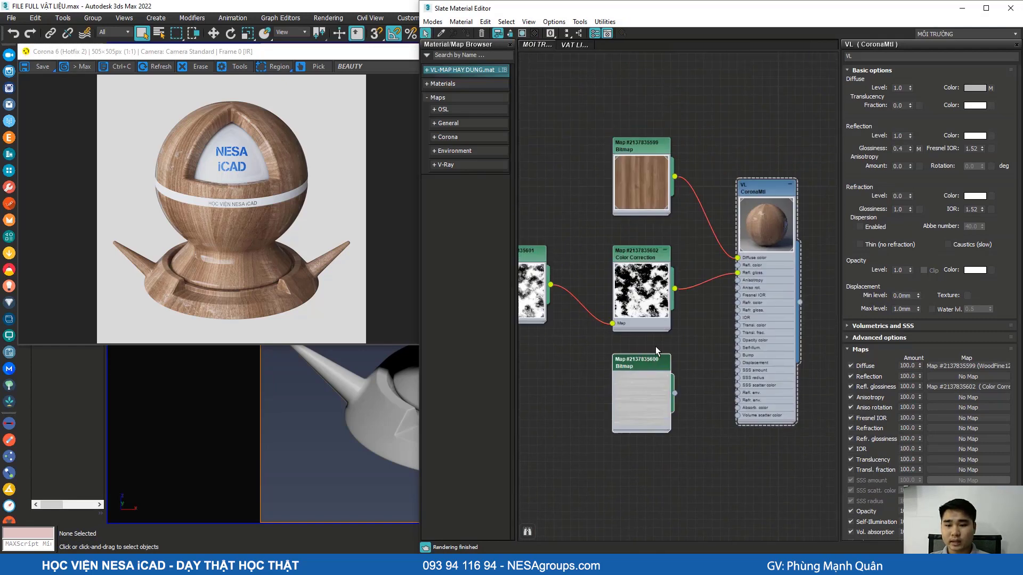
Step: Move the Color Correction node farther from the CoronaMtl and raise the grey wood-grain bitmap node into the freed space
{"action": "scroll", "coordinate": [654, 346], "scroll_direction": "up", "scroll_amount": 3}
{"action": "scroll", "coordinate": [725, 266], "scroll_direction": "down", "scroll_amount": 3}
{"action": "left_click_drag", "start_coordinate": [726, 266], "coordinate": [588, 237]}
{"action": "scroll", "coordinate": [701, 389], "scroll_direction": "up", "scroll_amount": 3}
{"action": "left_click_drag", "start_coordinate": [695, 365], "coordinate": [682, 274]}
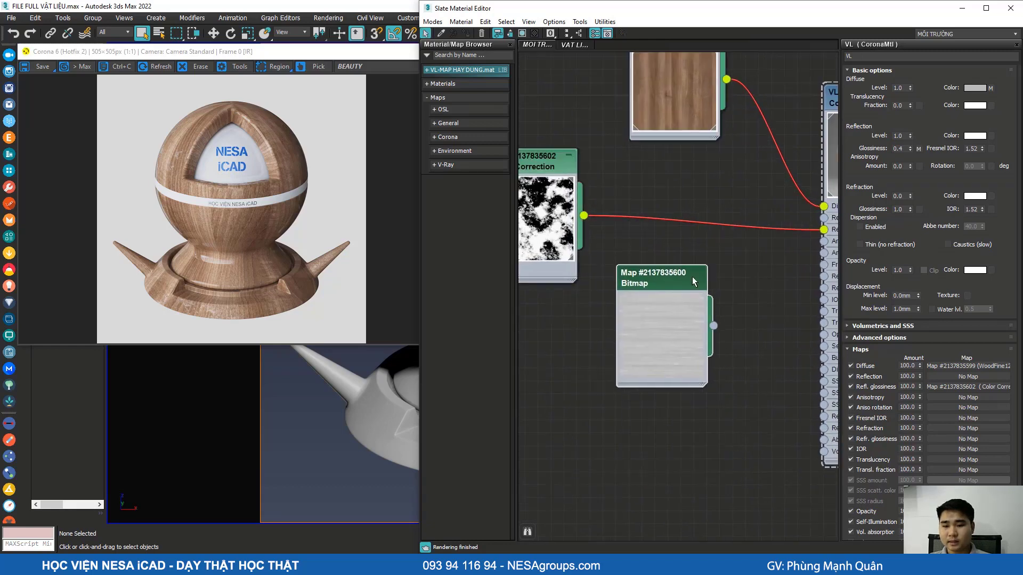
Step: Connect the grey wood-grain bitmap to the CoronaMtl's Refl. gloss input in place of the Color Correction
{"action": "scroll", "coordinate": [687, 293], "scroll_direction": "down", "scroll_amount": 2}
{"action": "middle_click_drag", "start_coordinate": [670, 295], "coordinate": [651, 348]}
{"action": "left_click_drag", "start_coordinate": [663, 336], "coordinate": [684, 360]}
{"action": "left_click_drag", "start_coordinate": [710, 395], "coordinate": [780, 294]}
Step: Align the grey wood-grain bitmap node under the diffuse wood bitmap and check its parameters through the reflection glossiness map
{"action": "scroll", "coordinate": [656, 361], "scroll_direction": "up", "scroll_amount": 2}
{"action": "scroll", "coordinate": [670, 362], "scroll_direction": "up", "scroll_amount": 1}
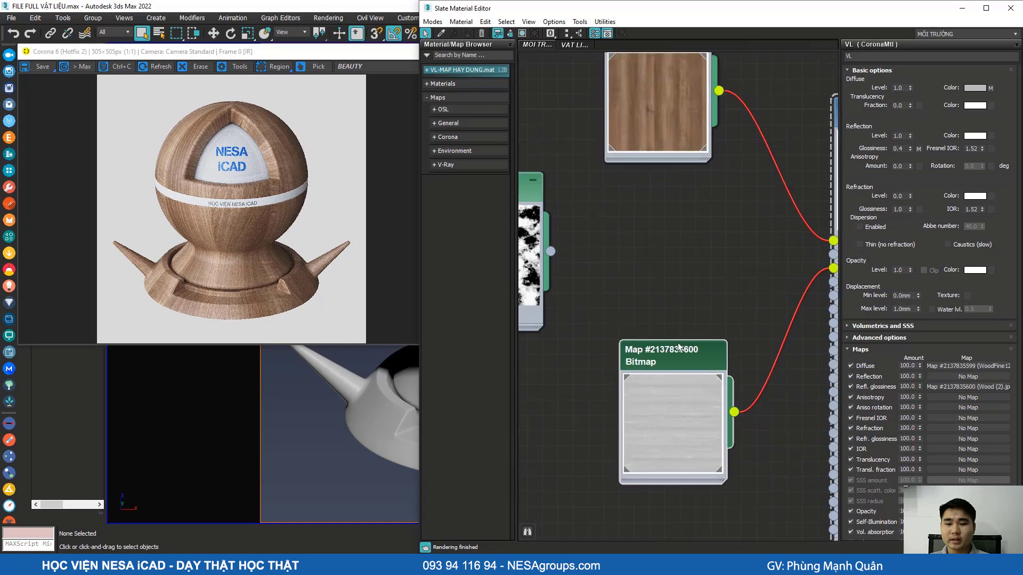
{"action": "left_click_drag", "start_coordinate": [678, 362], "coordinate": [668, 219]}
{"action": "scroll", "coordinate": [683, 286], "scroll_direction": "up", "scroll_amount": 2}
{"action": "scroll", "coordinate": [683, 285], "scroll_direction": "up", "scroll_amount": 1}
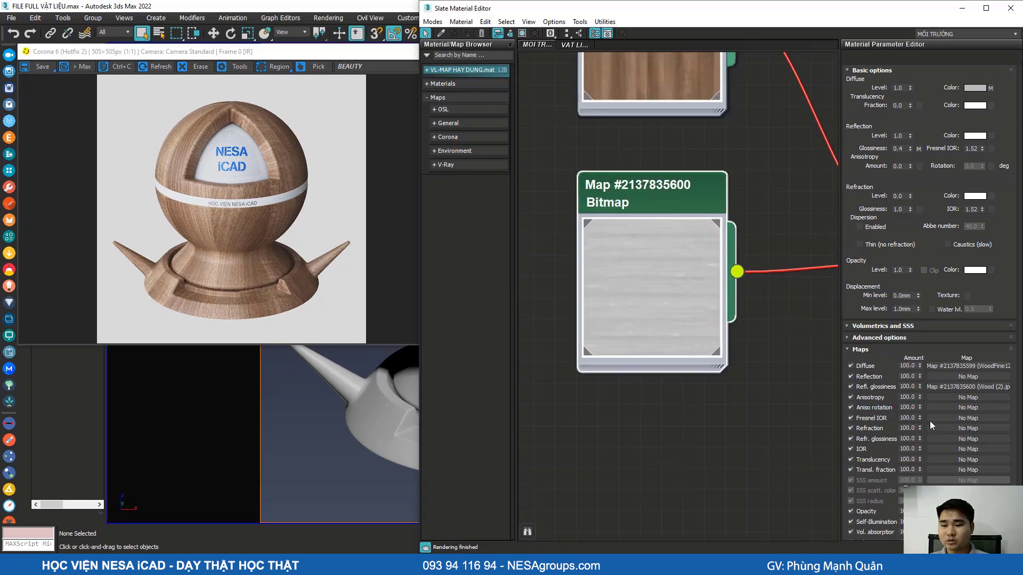
{"action": "left_click", "coordinate": [938, 387]}
{"action": "scroll", "coordinate": [826, 202], "scroll_direction": "down", "scroll_amount": 3}
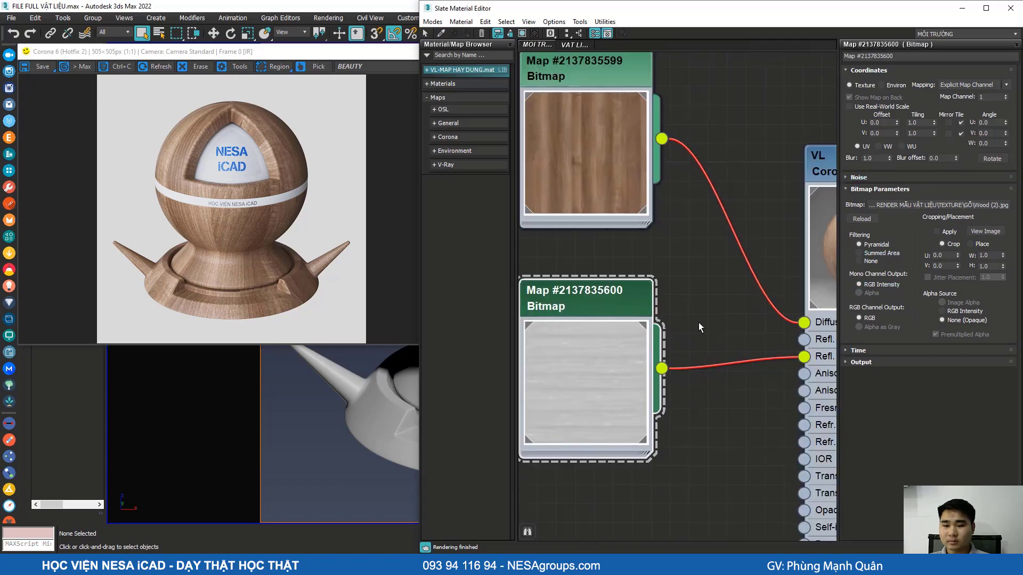
{"action": "left_click", "coordinate": [813, 215]}
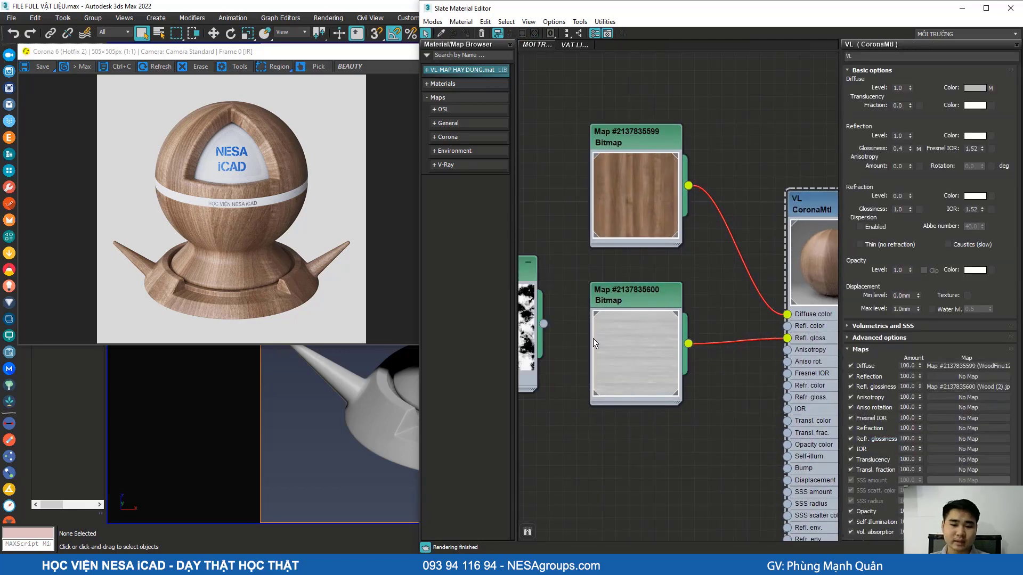
Step: Raise the Color Correction and dirt bitmap nodes, and shift the grey wood-grain bitmap node farther from the CoronaMtl
{"action": "double_click", "coordinate": [640, 296]}
{"action": "scroll", "coordinate": [640, 349], "scroll_direction": "down", "scroll_amount": 3}
{"action": "middle_click_drag", "start_coordinate": [641, 350], "coordinate": [748, 349]}
{"action": "left_click_drag", "start_coordinate": [668, 302], "coordinate": [660, 214]}
{"action": "left_click_drag", "start_coordinate": [753, 315], "coordinate": [682, 328]}
{"action": "scroll", "coordinate": [639, 341], "scroll_direction": "up", "scroll_amount": 3}
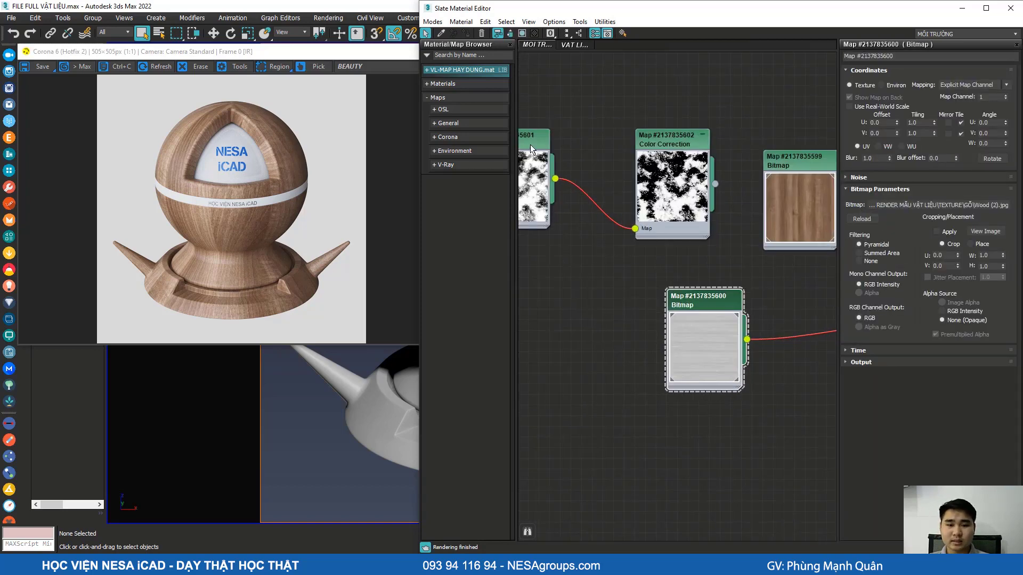
Step: Insert a ColorCorrection map between the grey wood-grain bitmap and the CoronaMtl's Refl. gloss input
{"action": "left_click", "coordinate": [462, 123]}
{"action": "left_click_drag", "start_coordinate": [472, 198], "coordinate": [822, 331]}
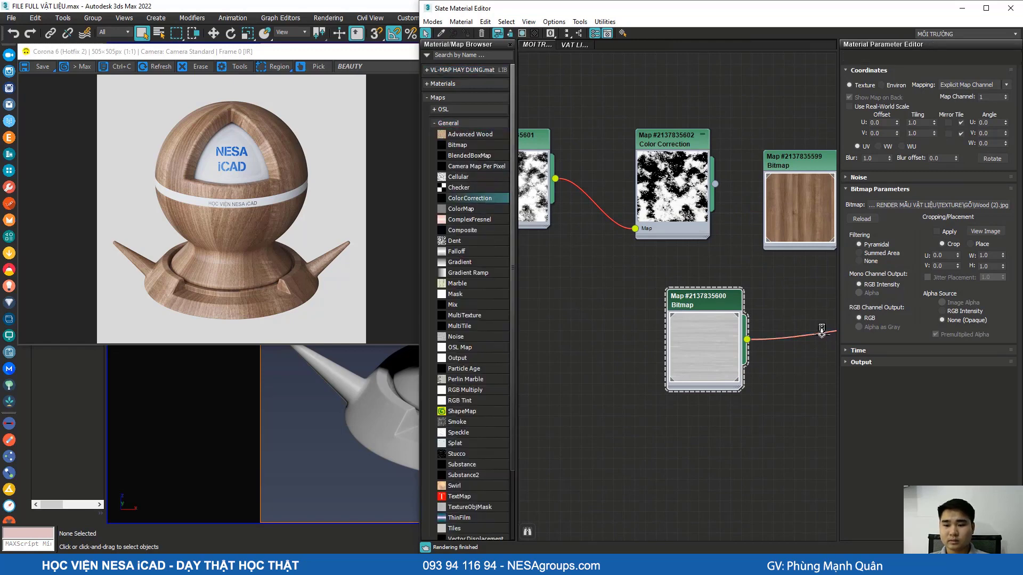
{"action": "middle_click_drag", "start_coordinate": [799, 364], "coordinate": [701, 365]}
{"action": "scroll", "coordinate": [745, 344], "scroll_direction": "up", "scroll_amount": 3}
{"action": "left_click_drag", "start_coordinate": [745, 337], "coordinate": [703, 324]}
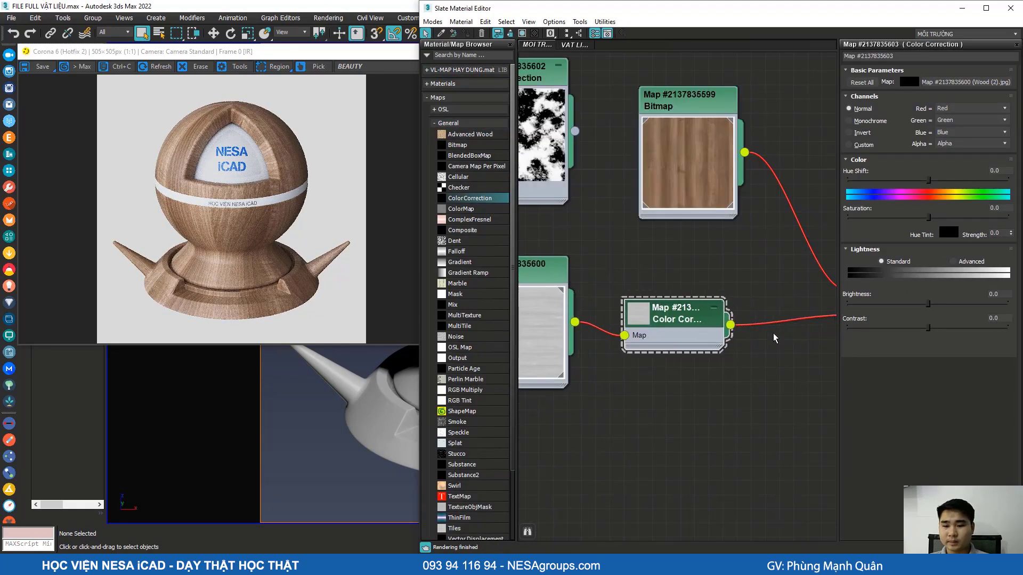
Step: Enlarge the new Color Correction node's preview and set its contrast to 56.146 and brightness to 20.93
{"action": "left_click", "coordinate": [945, 328]}
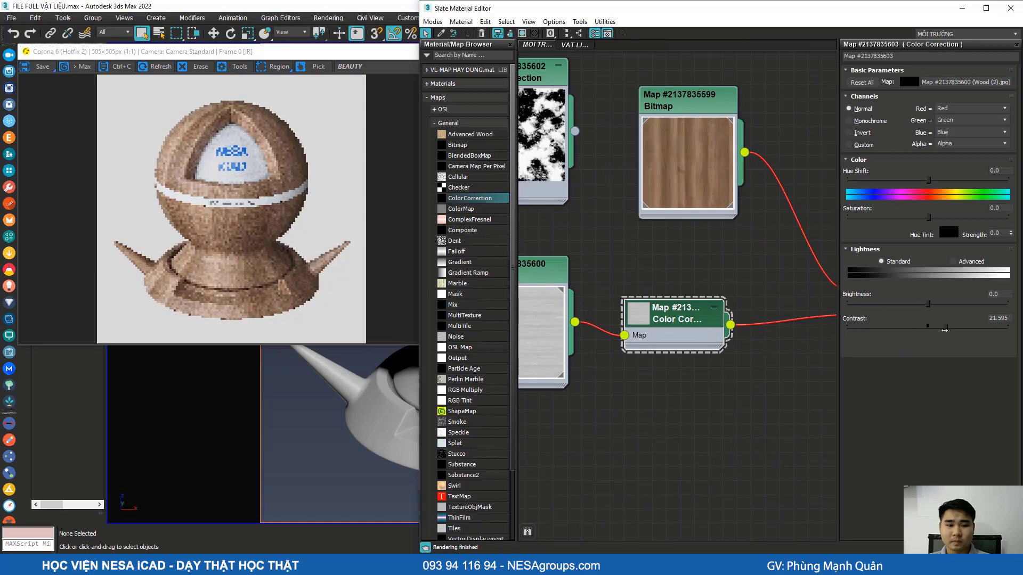
{"action": "scroll", "coordinate": [652, 322], "scroll_direction": "up", "scroll_amount": 1}
{"action": "double_click", "coordinate": [639, 317]}
{"action": "left_click_drag", "start_coordinate": [945, 327], "coordinate": [972, 327]}
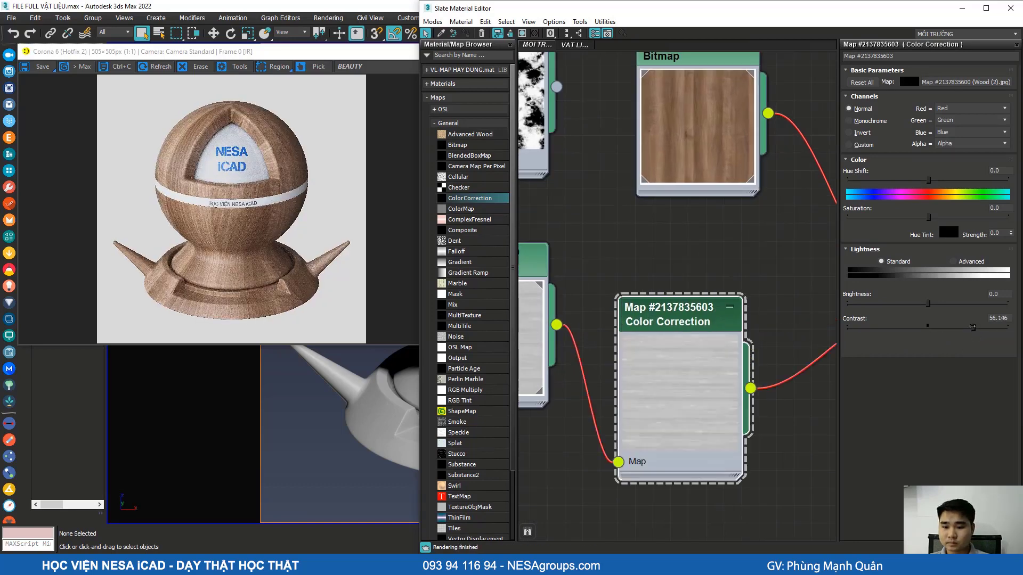
{"action": "left_click", "coordinate": [945, 303]}
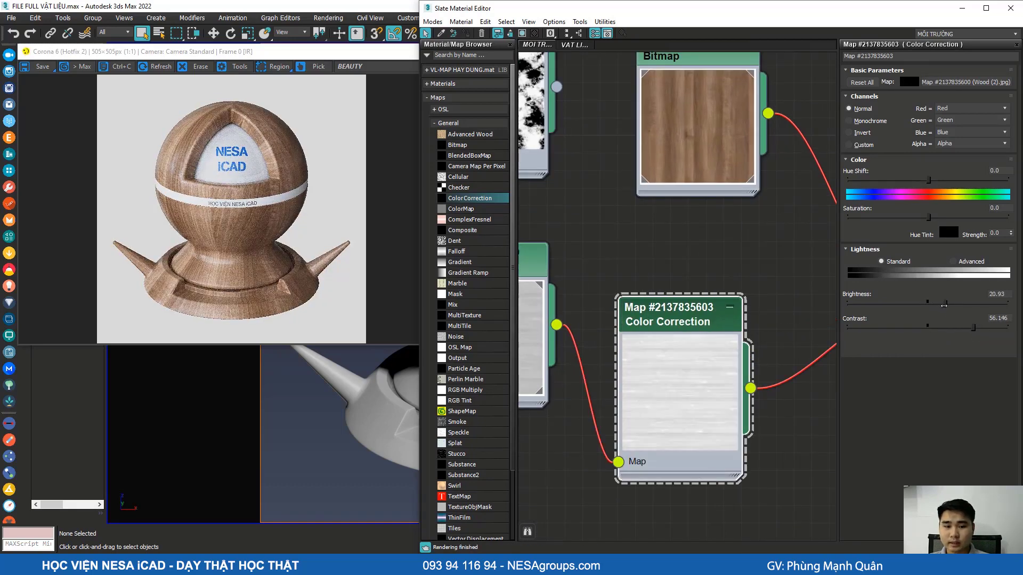
Step: Arrange the new Color Correction and grey wood-grain bitmap nodes side by side beneath the diffuse wood bitmap
{"action": "scroll", "coordinate": [638, 351], "scroll_direction": "down", "scroll_amount": 1}
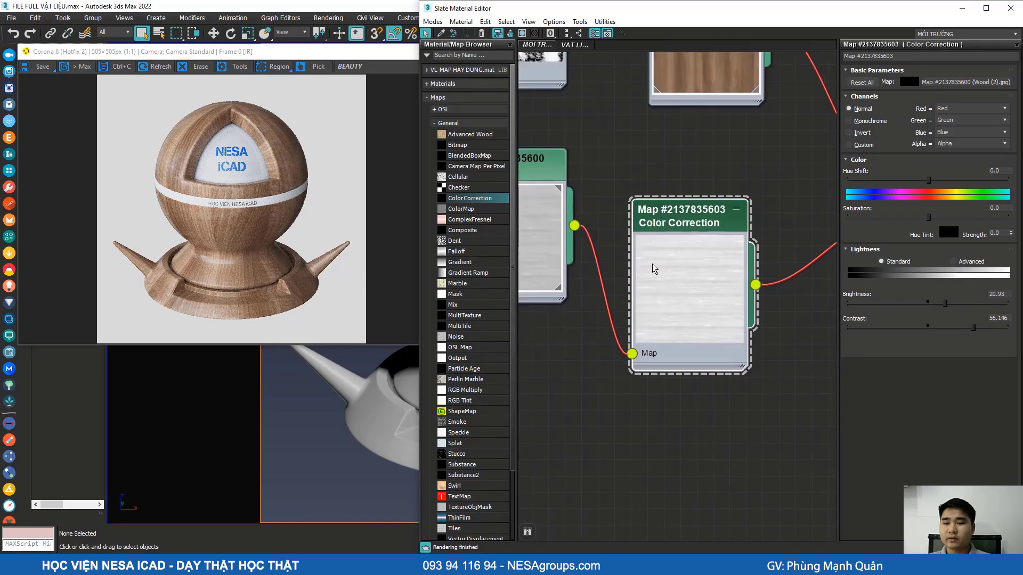
{"action": "scroll", "coordinate": [674, 286], "scroll_direction": "down", "scroll_amount": 1}
{"action": "middle_click_drag", "start_coordinate": [673, 281], "coordinate": [661, 332]}
{"action": "left_click_drag", "start_coordinate": [669, 310], "coordinate": [669, 281]}
{"action": "left_click_drag", "start_coordinate": [535, 230], "coordinate": [536, 260]}
{"action": "scroll", "coordinate": [674, 319], "scroll_direction": "down", "scroll_amount": 1}
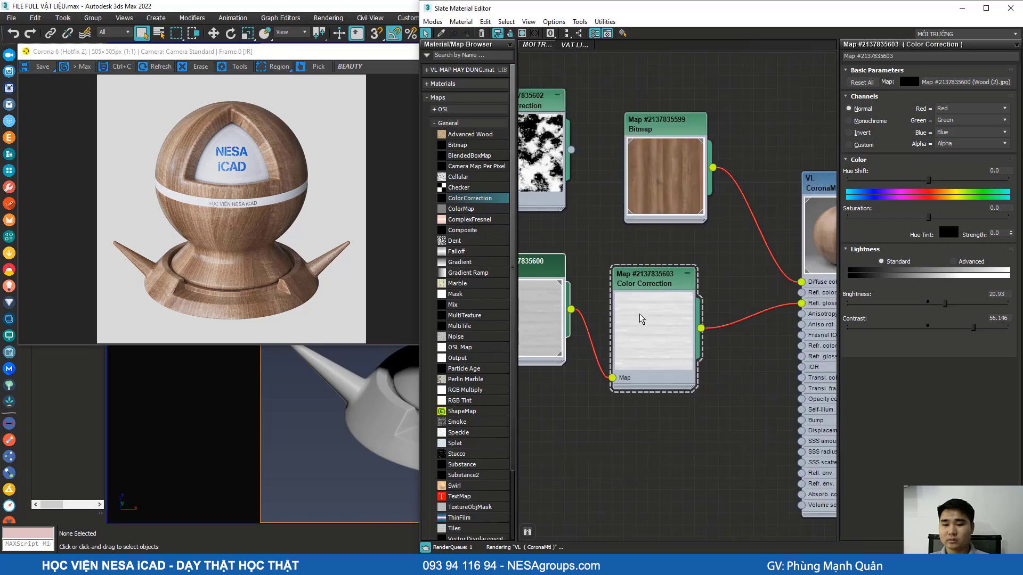
{"action": "scroll", "coordinate": [670, 322], "scroll_direction": "up", "scroll_amount": 2}
{"action": "middle_click_drag", "start_coordinate": [669, 329], "coordinate": [705, 339]}
{"action": "left_click_drag", "start_coordinate": [559, 322], "coordinate": [559, 308]}
Step: Set the brightness of the grey wood-grain map's Color Correction to 26.91
{"action": "scroll", "coordinate": [558, 307], "scroll_direction": "up", "scroll_amount": 1}
{"action": "scroll", "coordinate": [675, 326], "scroll_direction": "down", "scroll_amount": 1}
{"action": "scroll", "coordinate": [684, 347], "scroll_direction": "up", "scroll_amount": 1}
{"action": "scroll", "coordinate": [714, 329], "scroll_direction": "up", "scroll_amount": 2}
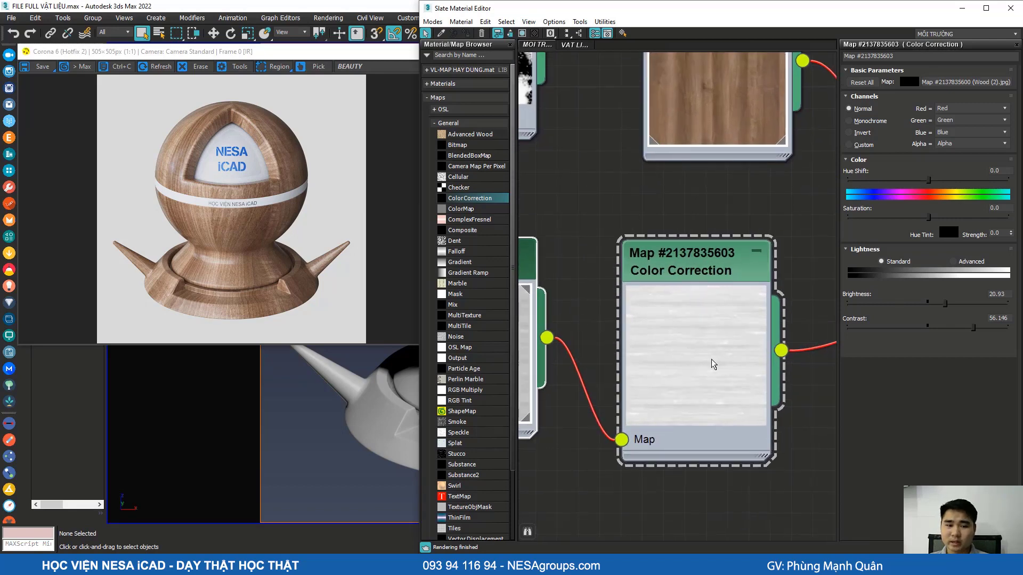
{"action": "scroll", "coordinate": [709, 341], "scroll_direction": "down", "scroll_amount": 1}
{"action": "scroll", "coordinate": [704, 344], "scroll_direction": "up", "scroll_amount": 1}
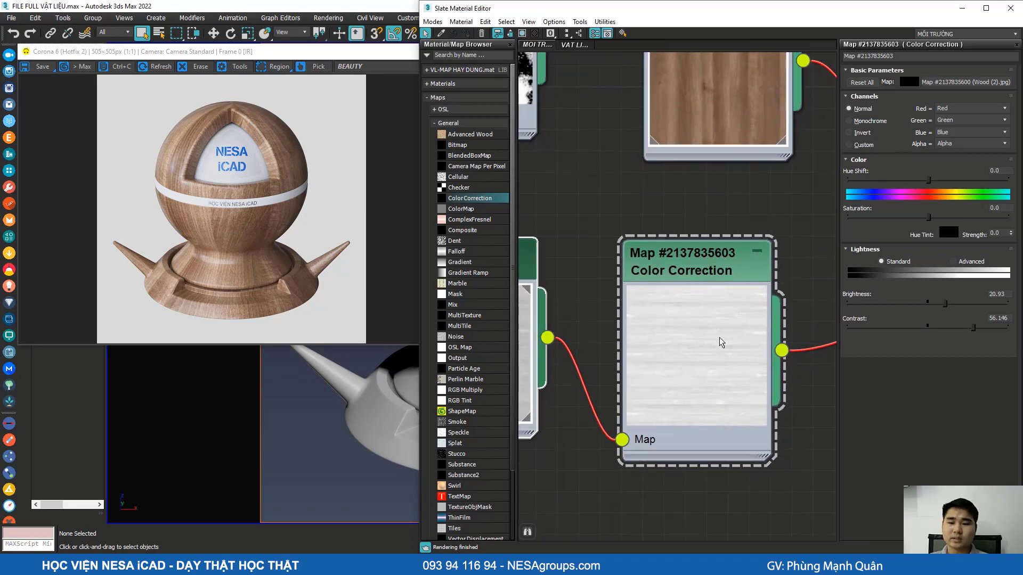
{"action": "middle_click_drag", "start_coordinate": [712, 310], "coordinate": [712, 290]}
{"action": "mouse_move", "coordinate": [945, 304]}
{"action": "left_mouse_down"}
{"action": "mouse_move", "coordinate": [963, 304]}
{"action": "mouse_move", "coordinate": [950, 303]}
{"action": "left_mouse_up"}
{"action": "scroll", "coordinate": [698, 266], "scroll_direction": "down", "scroll_amount": 3}
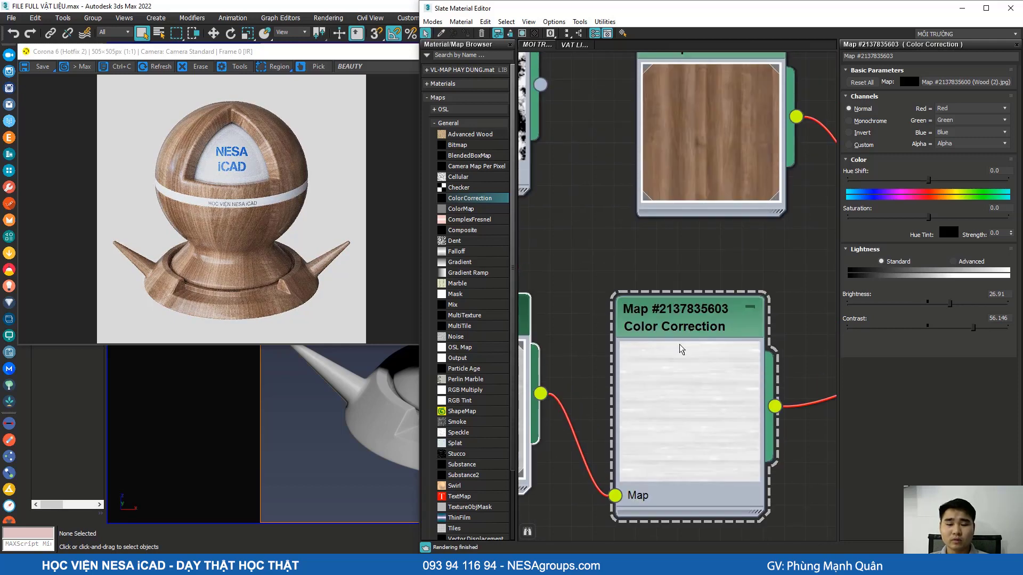
Step: Compare the diffuse wood bitmap with its glossiness Color Correction and examine the sphere's wood reflections close up in the render
{"action": "scroll", "coordinate": [703, 176], "scroll_direction": "up", "scroll_amount": 1}
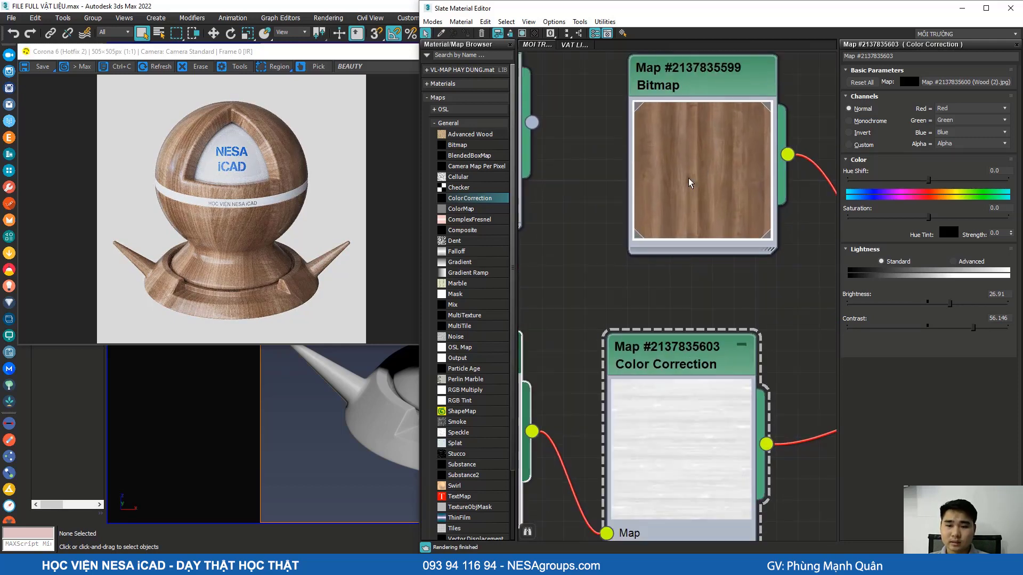
{"action": "scroll", "coordinate": [683, 213], "scroll_direction": "down", "scroll_amount": 3}
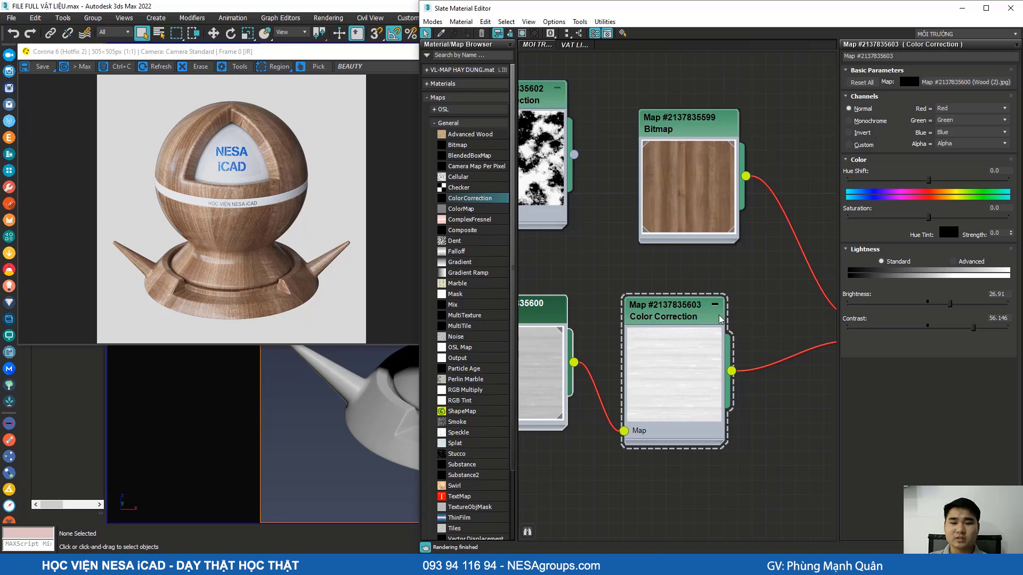
{"action": "left_click", "coordinate": [727, 143]}
{"action": "scroll", "coordinate": [666, 305], "scroll_direction": "down", "scroll_amount": 2}
{"action": "scroll", "coordinate": [666, 306], "scroll_direction": "up", "scroll_amount": 1}
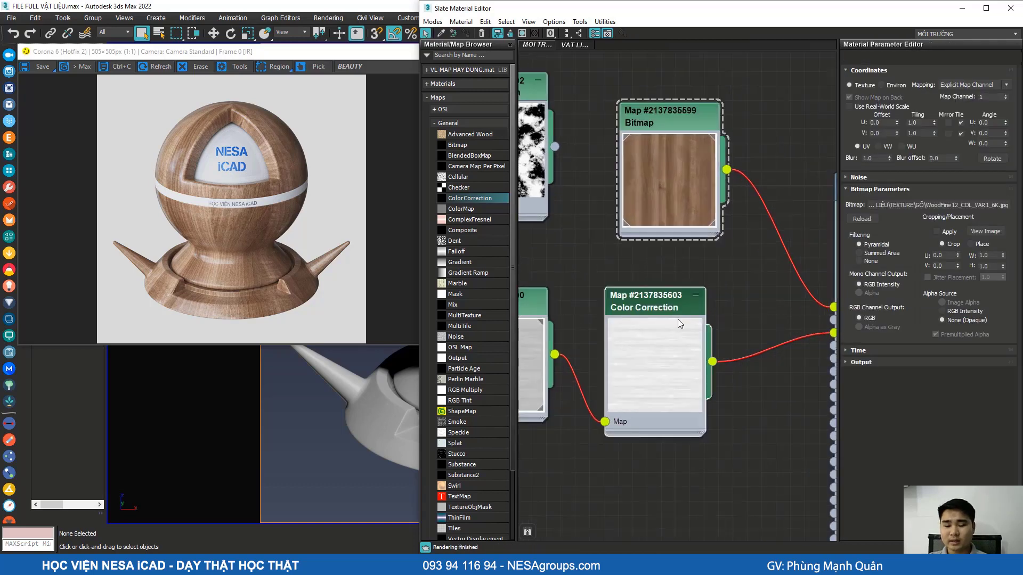
{"action": "left_click", "coordinate": [660, 314]}
{"action": "scroll", "coordinate": [668, 162], "scroll_direction": "up", "scroll_amount": 2}
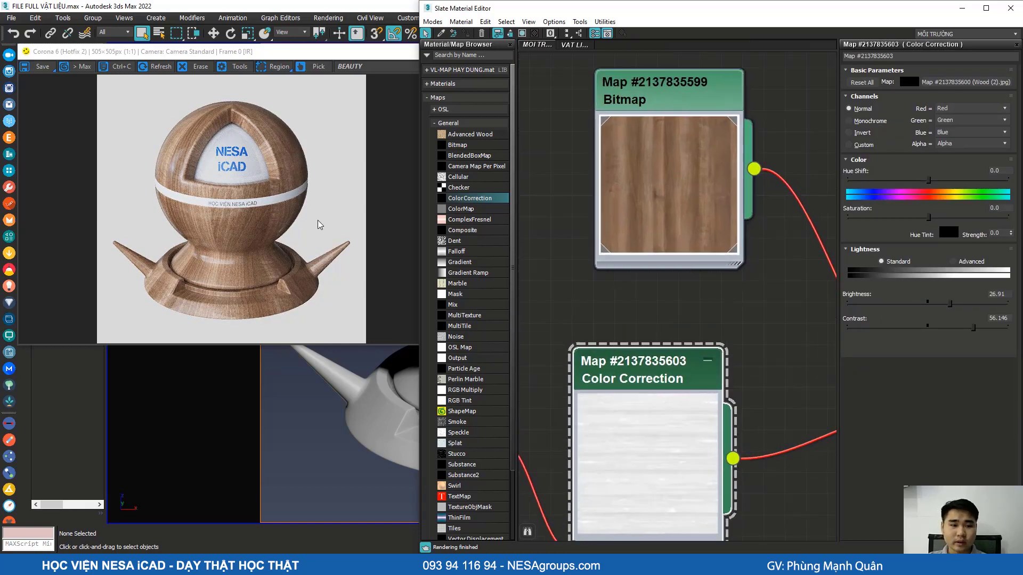
{"action": "scroll", "coordinate": [299, 219], "scroll_direction": "up", "scroll_amount": 2}
{"action": "middle_click_drag", "start_coordinate": [116, 251], "coordinate": [415, 231]}
{"action": "middle_click_drag", "start_coordinate": [117, 165], "coordinate": [278, 247]}
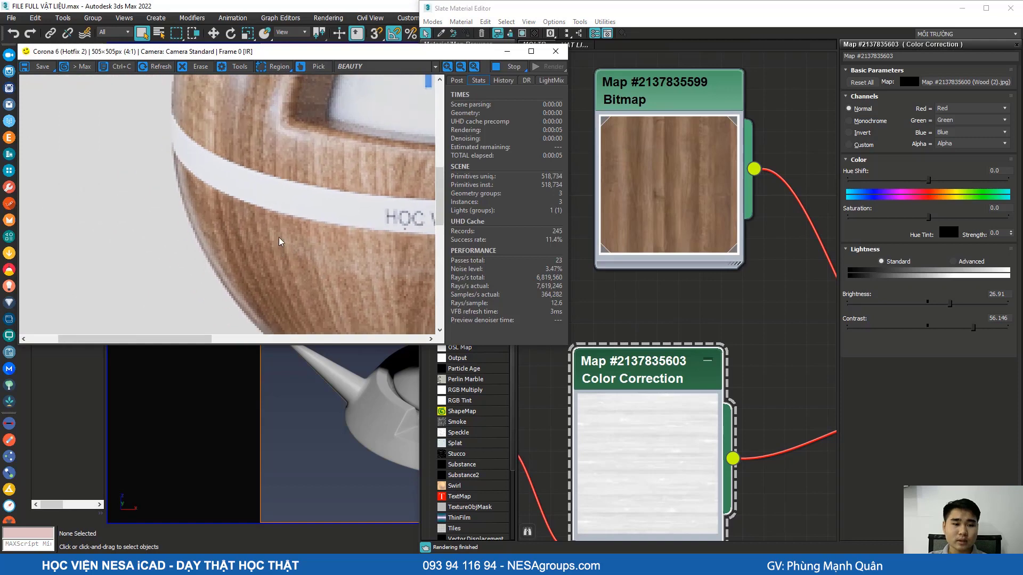
{"action": "scroll", "coordinate": [279, 252], "scroll_direction": "up", "scroll_amount": 1}
{"action": "scroll", "coordinate": [251, 210], "scroll_direction": "down", "scroll_amount": 1}
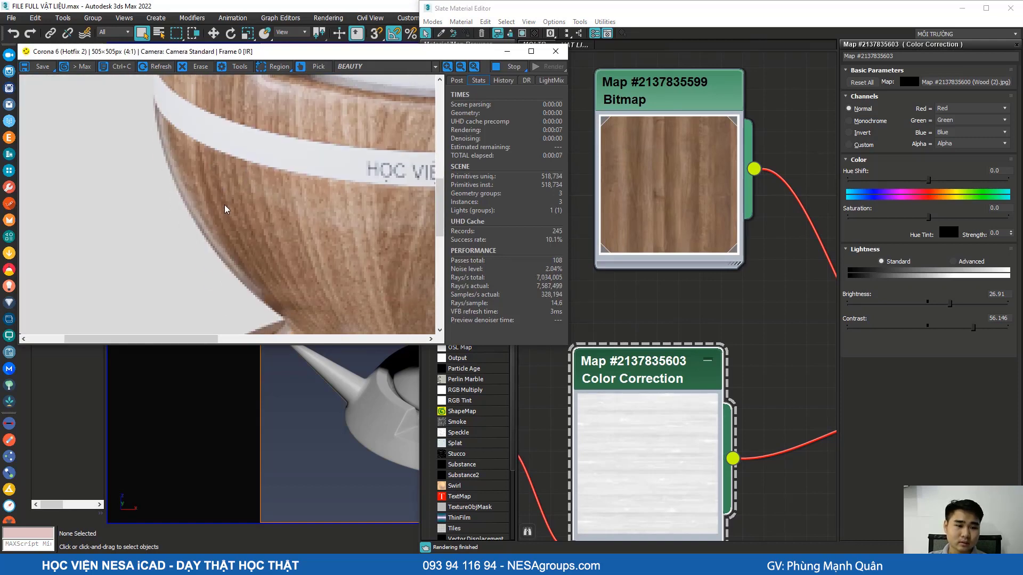
{"action": "left_click_drag", "start_coordinate": [292, 269], "coordinate": [231, 234]}
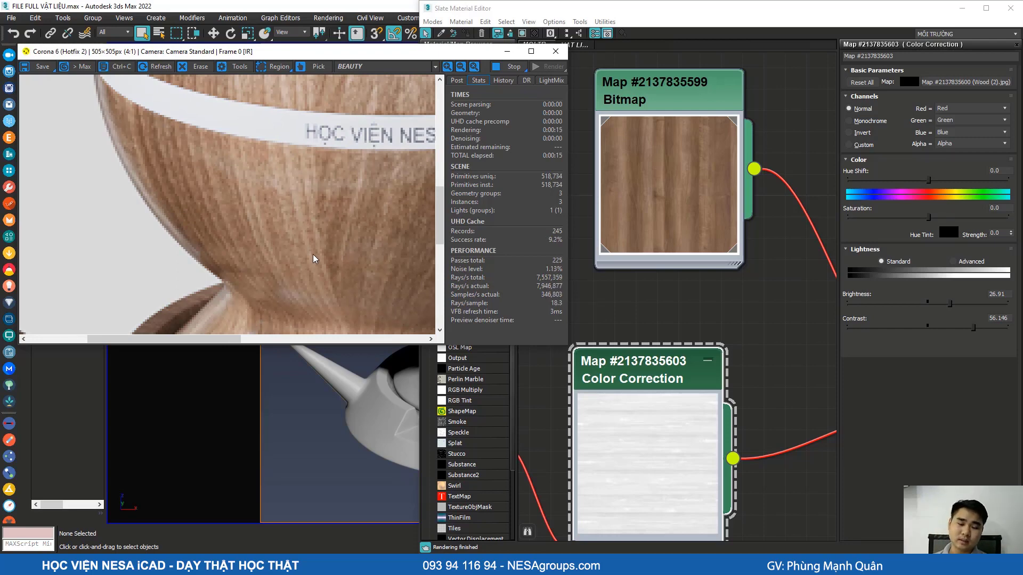
{"action": "scroll", "coordinate": [644, 319], "scroll_direction": "down", "scroll_amount": 1}
Step: Align the glossiness Color Correction node directly under the diffuse wood bitmap node
{"action": "left_click", "coordinate": [646, 319]}
{"action": "scroll", "coordinate": [645, 320], "scroll_direction": "down", "scroll_amount": 2}
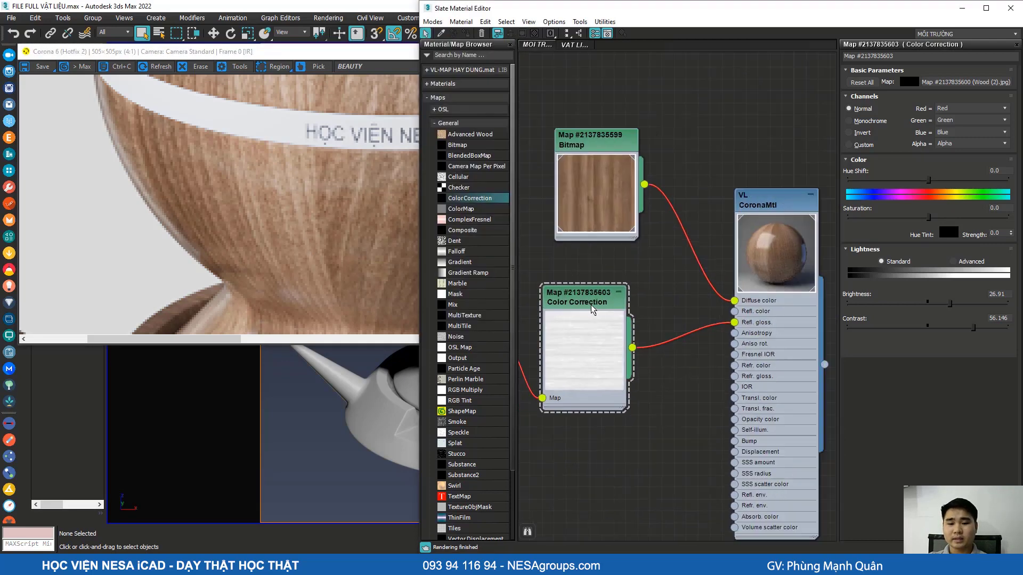
{"action": "scroll", "coordinate": [606, 304], "scroll_direction": "up", "scroll_amount": 2}
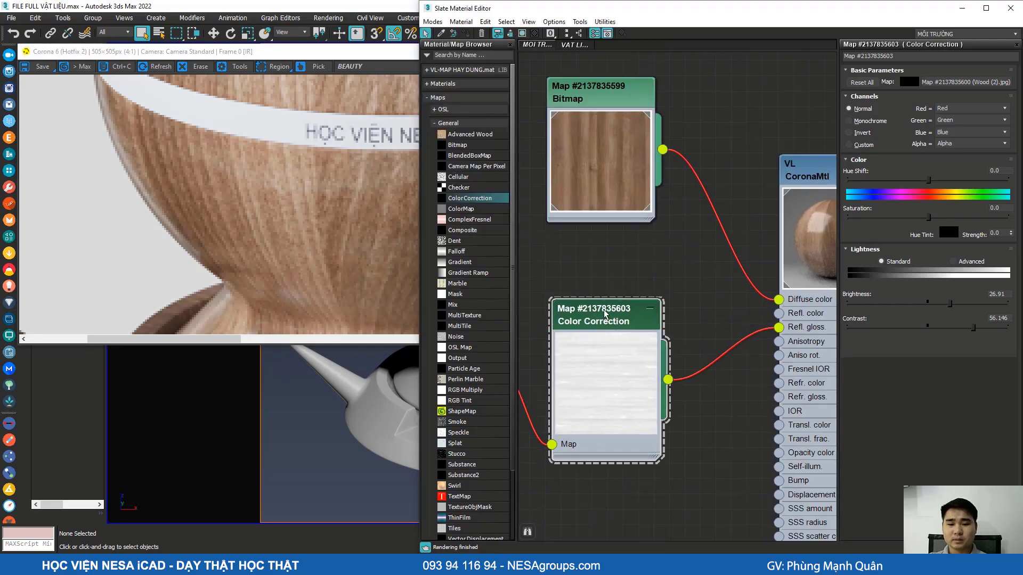
{"action": "scroll", "coordinate": [605, 308], "scroll_direction": "up", "scroll_amount": 1}
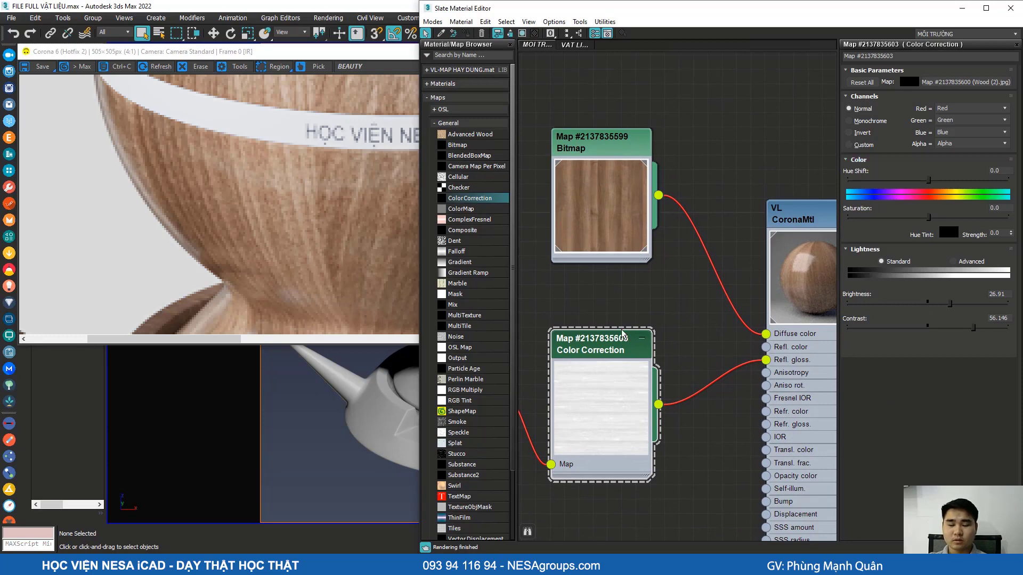
{"action": "middle_click_drag", "start_coordinate": [605, 245], "coordinate": [629, 255]}
Step: Compare the grain of the diffuse bitmap and the glossiness Color Correction, and review the CoronaMtl's parameters and map slots
{"action": "scroll", "coordinate": [626, 230], "scroll_direction": "down", "scroll_amount": 3}
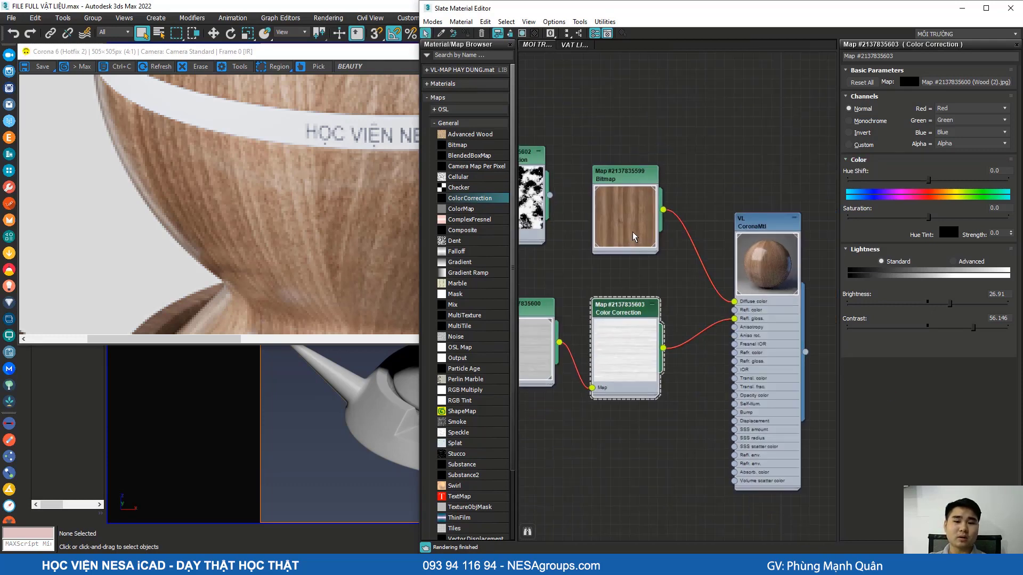
{"action": "scroll", "coordinate": [635, 224], "scroll_direction": "up", "scroll_amount": 3}
{"action": "middle_click_drag", "start_coordinate": [619, 235], "coordinate": [626, 188]}
{"action": "scroll", "coordinate": [633, 357], "scroll_direction": "up", "scroll_amount": 2}
{"action": "scroll", "coordinate": [634, 360], "scroll_direction": "up", "scroll_amount": 2}
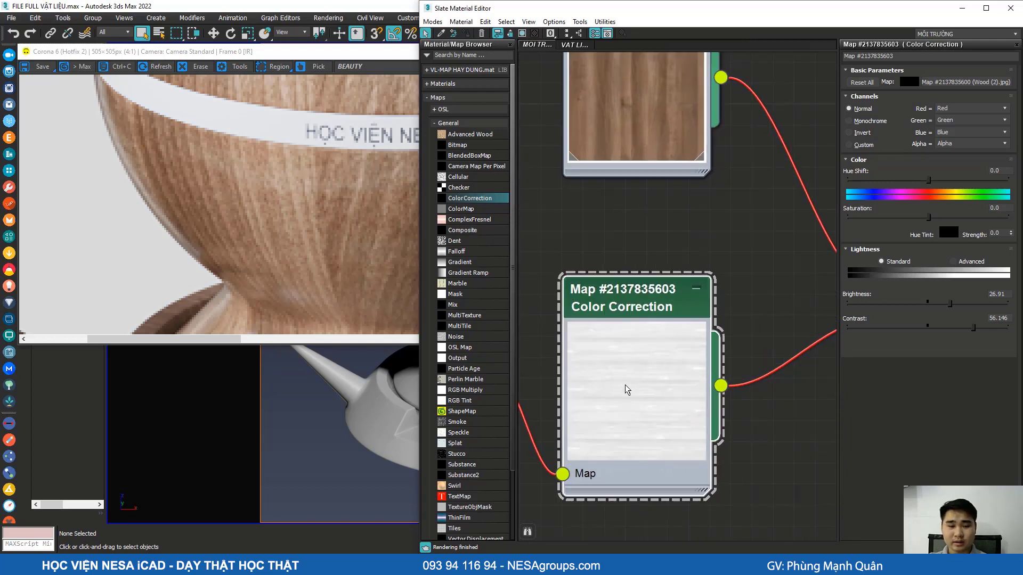
{"action": "scroll", "coordinate": [632, 359], "scroll_direction": "down", "scroll_amount": 3}
{"action": "middle_click_drag", "start_coordinate": [652, 260], "coordinate": [653, 312]}
{"action": "scroll", "coordinate": [658, 250], "scroll_direction": "up", "scroll_amount": 1}
{"action": "middle_click_drag", "start_coordinate": [658, 249], "coordinate": [665, 189]}
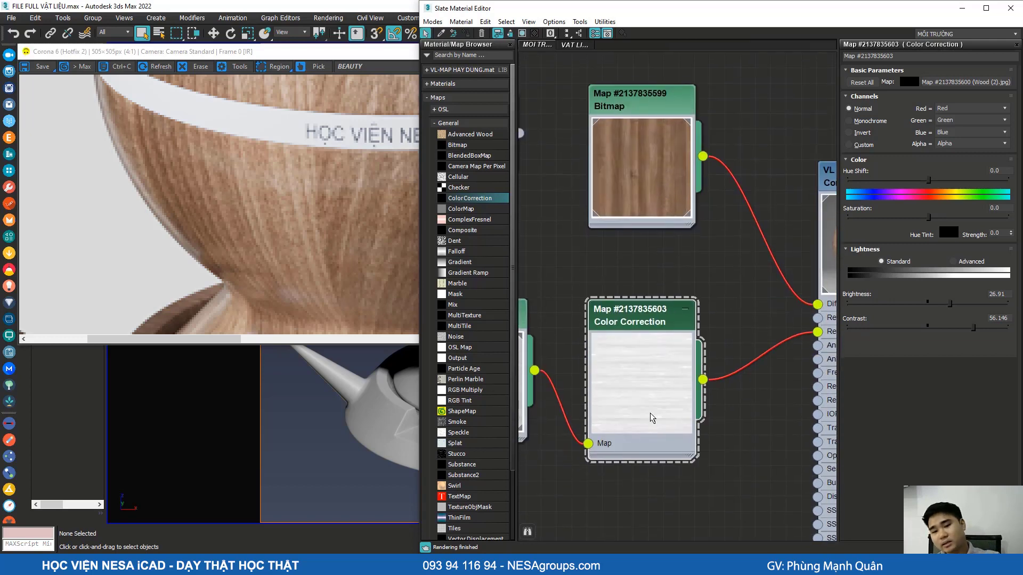
{"action": "scroll", "coordinate": [651, 417], "scroll_direction": "up", "scroll_amount": 1}
{"action": "scroll", "coordinate": [649, 351], "scroll_direction": "down", "scroll_amount": 4}
{"action": "double_click", "coordinate": [806, 195]}
{"action": "middle_click_drag", "start_coordinate": [644, 367], "coordinate": [676, 290]}
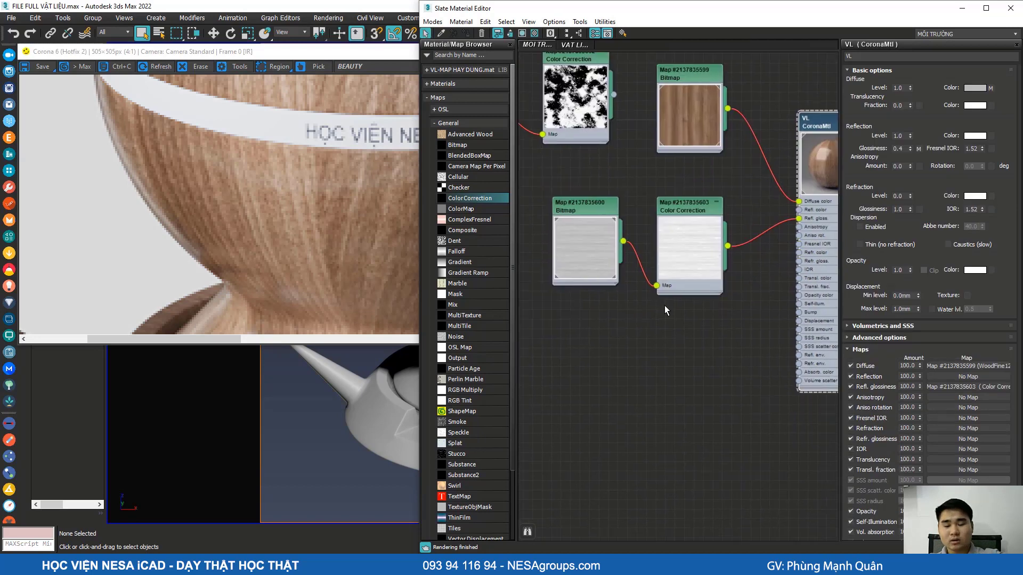
Step: Switch to File Explorer, open the GỖ texture folder and bring the Wood (8) image into the material graph as a bitmap
{"action": "key", "text": "alt+Tab"}
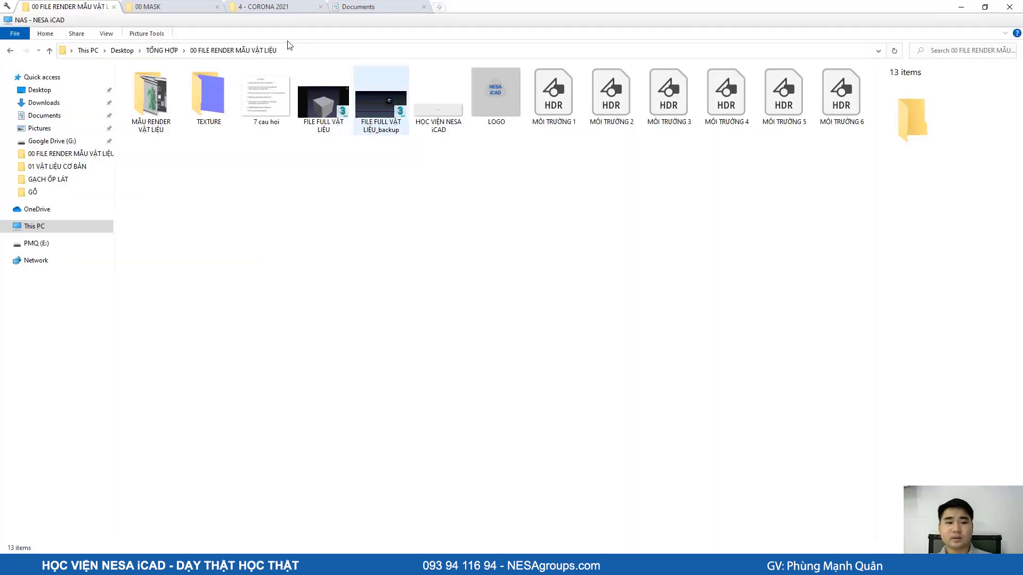
{"action": "left_click", "coordinate": [189, 7]}
{"action": "left_click", "coordinate": [553, 382]}
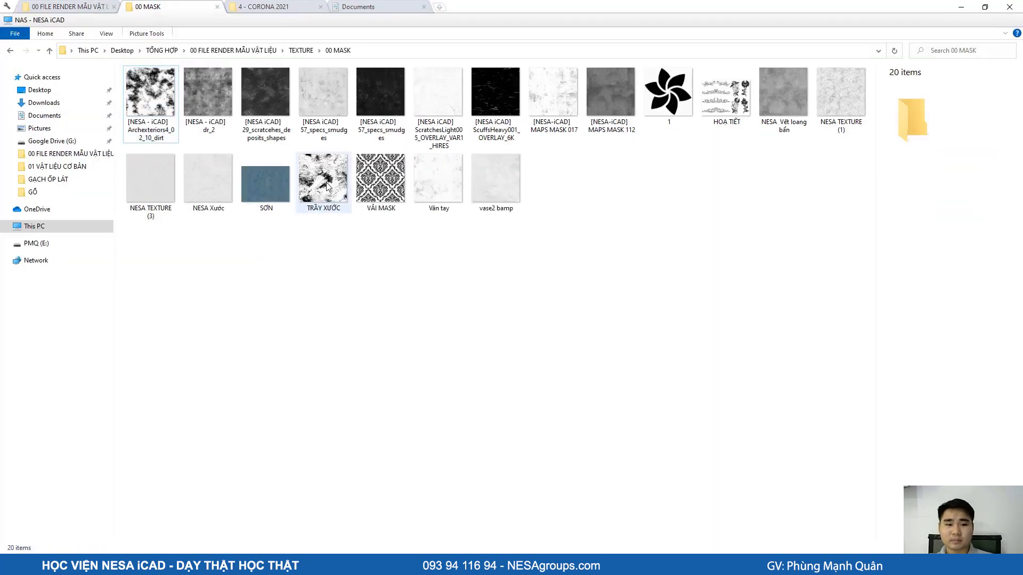
{"action": "left_click", "coordinate": [301, 50]}
{"action": "double_click", "coordinate": [277, 120]}
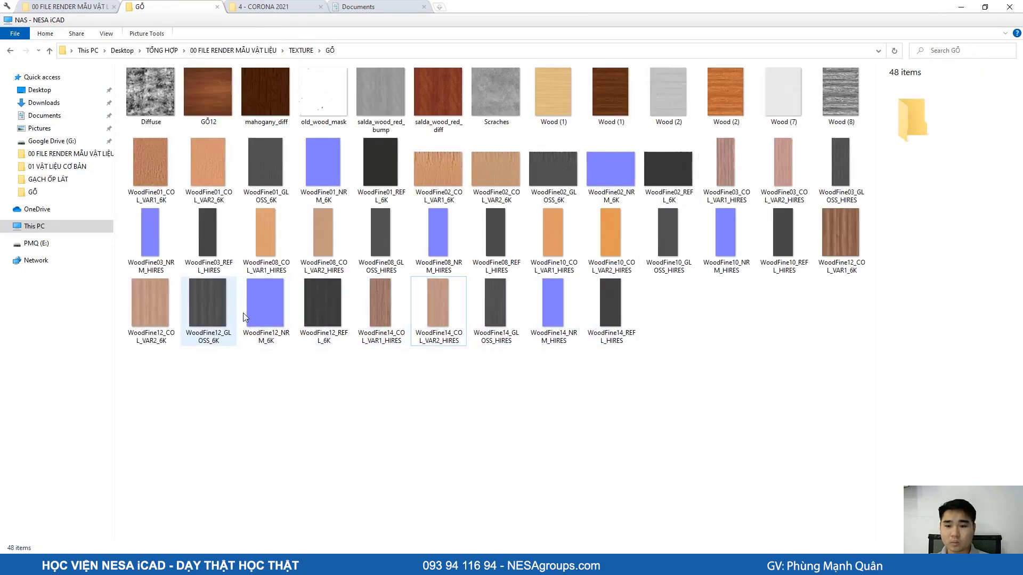
{"action": "left_click_drag", "start_coordinate": [840, 99], "coordinate": [648, 369]}
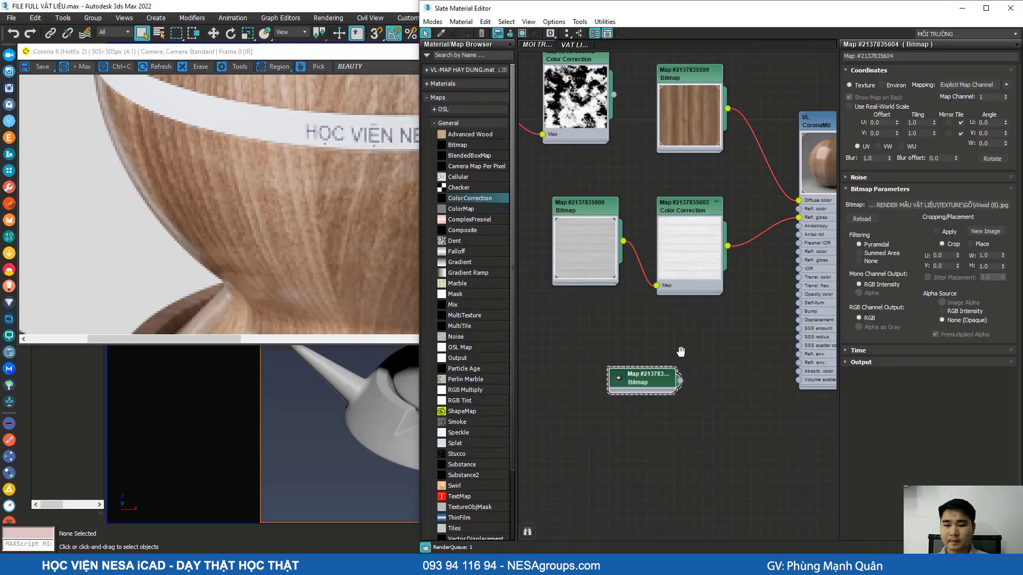
Step: Connect the Wood (8) bitmap to the CoronaMtl's Bump input, move its node closer and check the full ball in the render
{"action": "scroll", "coordinate": [675, 372], "scroll_direction": "up", "scroll_amount": 3}
{"action": "scroll", "coordinate": [675, 371], "scroll_direction": "up", "scroll_amount": 1}
{"action": "middle_click_drag", "start_coordinate": [686, 371], "coordinate": [626, 415]}
{"action": "left_click_drag", "start_coordinate": [620, 415], "coordinate": [751, 348]}
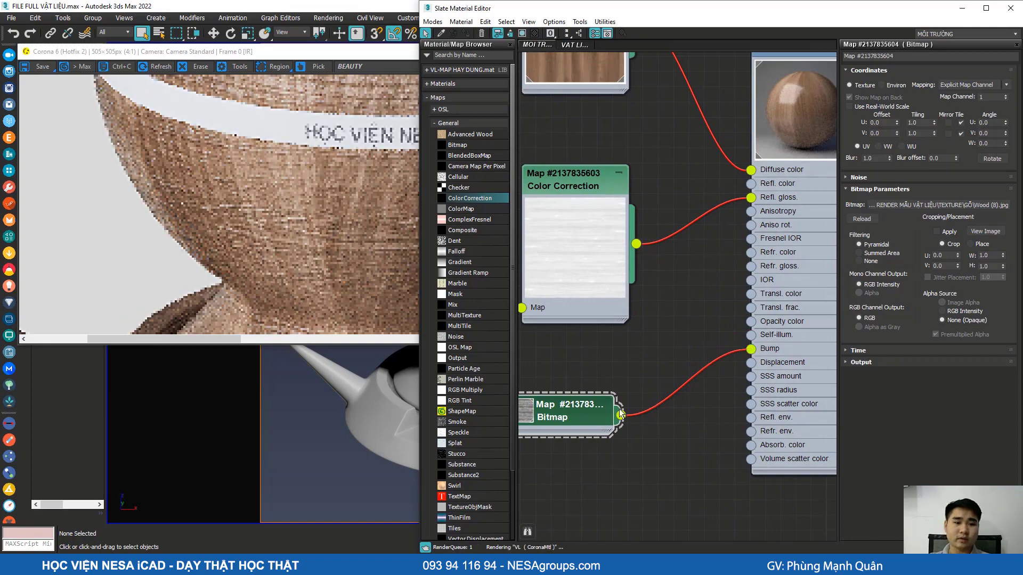
{"action": "left_click_drag", "start_coordinate": [540, 408], "coordinate": [601, 407]}
{"action": "scroll", "coordinate": [628, 373], "scroll_direction": "down", "scroll_amount": 3}
{"action": "scroll", "coordinate": [346, 254], "scroll_direction": "down", "scroll_amount": 2}
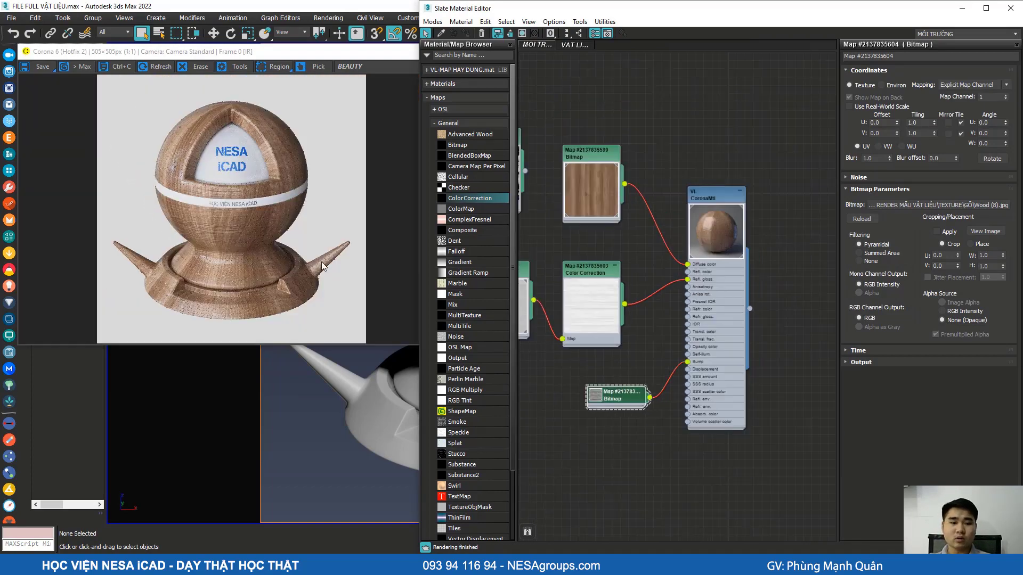
{"action": "scroll", "coordinate": [236, 277], "scroll_direction": "up", "scroll_amount": 1}
{"action": "scroll", "coordinate": [173, 224], "scroll_direction": "down", "scroll_amount": 1}
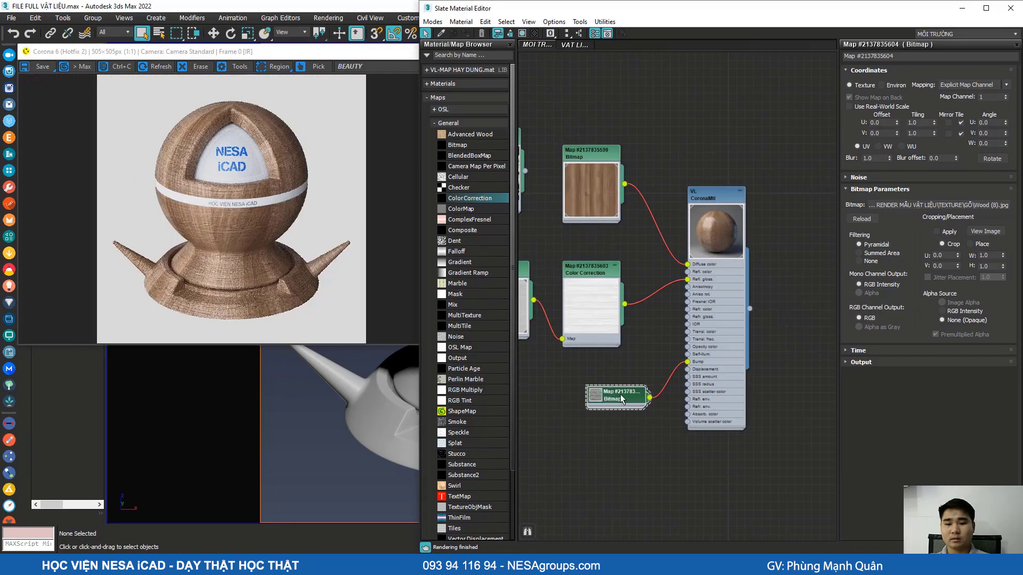
Step: Enlarge the Wood (8) bitmap's preview and line its node up beneath the glossiness Color Correction
{"action": "scroll", "coordinate": [602, 361], "scroll_direction": "up", "scroll_amount": 2}
{"action": "middle_click_drag", "start_coordinate": [652, 375], "coordinate": [686, 295]}
{"action": "scroll", "coordinate": [589, 429], "scroll_direction": "up", "scroll_amount": 1}
{"action": "double_click", "coordinate": [576, 434]}
{"action": "scroll", "coordinate": [670, 369], "scroll_direction": "down", "scroll_amount": 1}
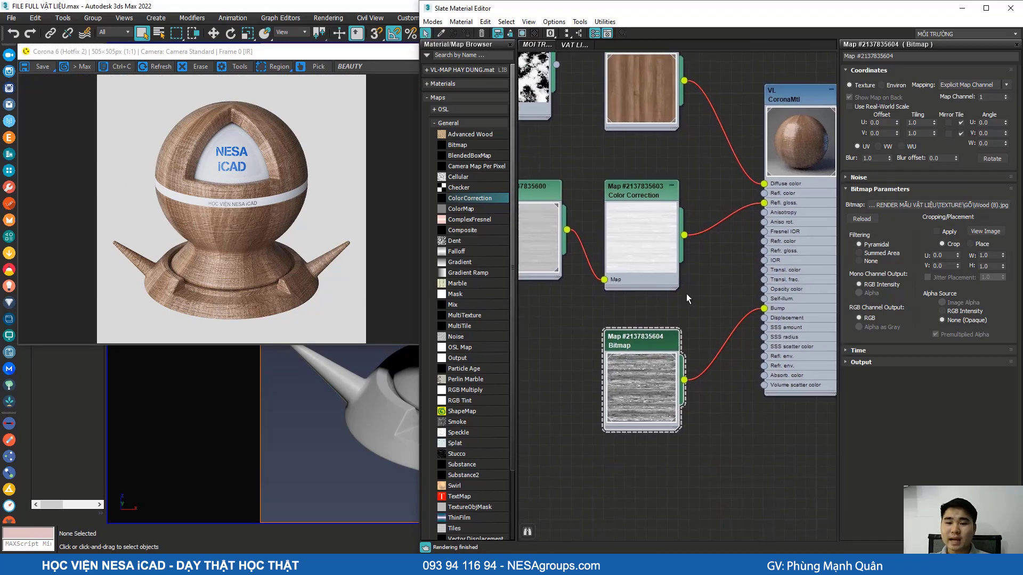
{"action": "scroll", "coordinate": [687, 299], "scroll_direction": "down", "scroll_amount": 2}
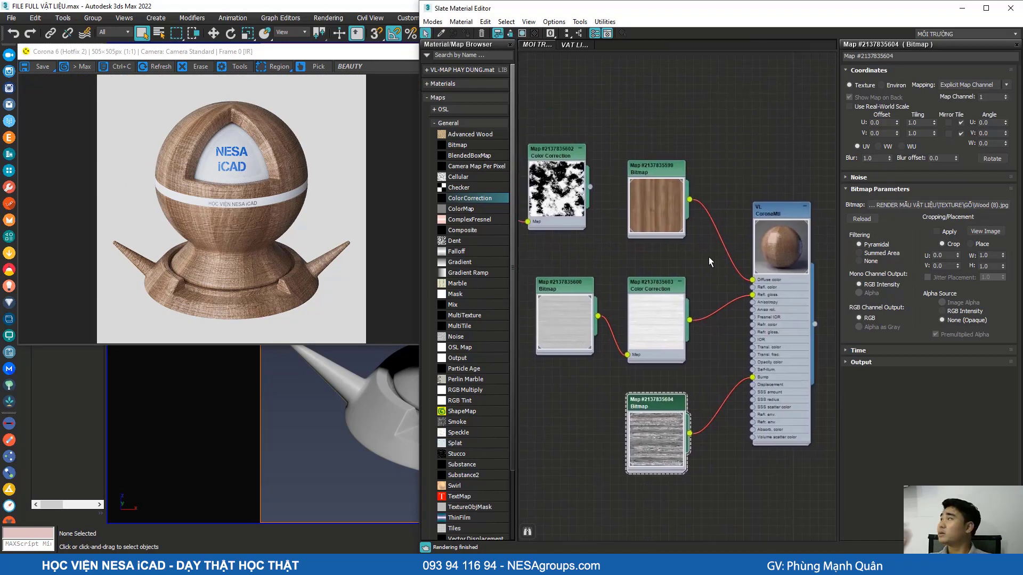
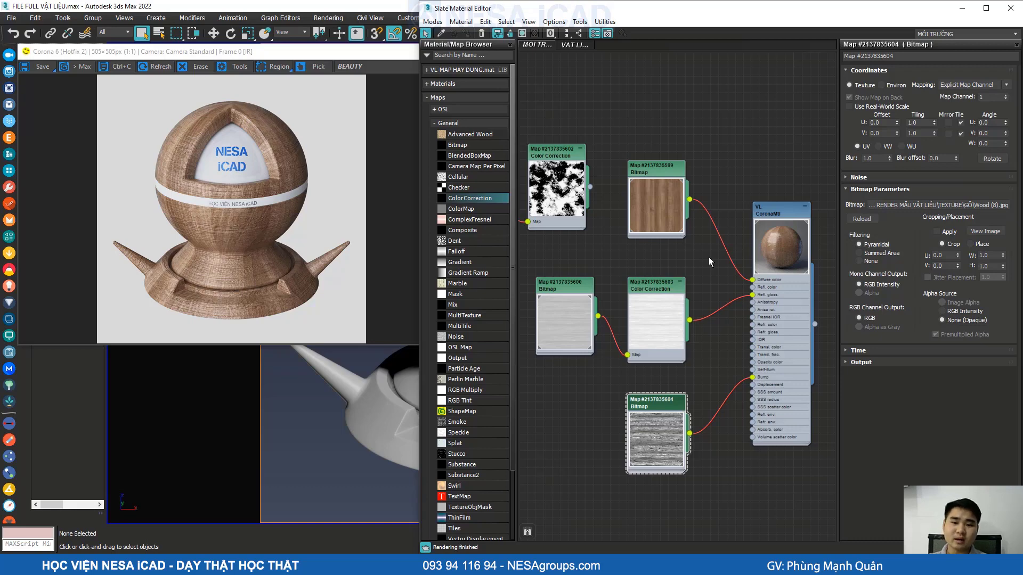
Step: Fine-tune the spacing of the glossiness Color Correction and Wood (8) bump bitmap nodes under the diffuse bitmap
{"action": "scroll", "coordinate": [633, 325], "scroll_direction": "up", "scroll_amount": 3}
{"action": "left_click_drag", "start_coordinate": [667, 270], "coordinate": [671, 273]}
{"action": "mouse_move", "coordinate": [665, 467]}
{"action": "left_mouse_down"}
{"action": "mouse_move", "coordinate": [651, 465]}
{"action": "mouse_move", "coordinate": [665, 453]}
{"action": "left_mouse_up"}
{"action": "left_click_drag", "start_coordinate": [666, 257], "coordinate": [665, 253]}
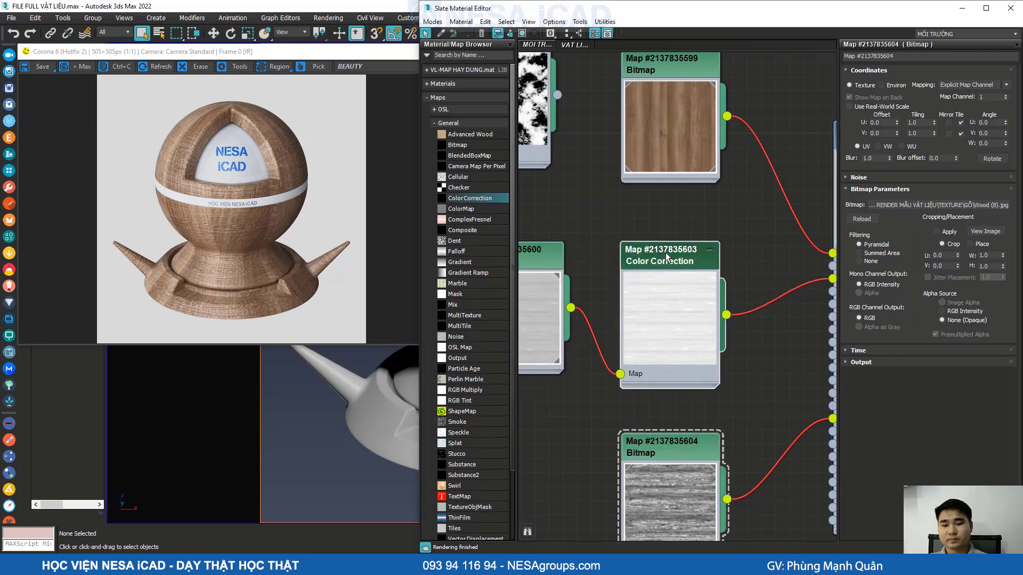
{"action": "scroll", "coordinate": [665, 252], "scroll_direction": "down", "scroll_amount": 2}
{"action": "scroll", "coordinate": [656, 317], "scroll_direction": "up", "scroll_amount": 1}
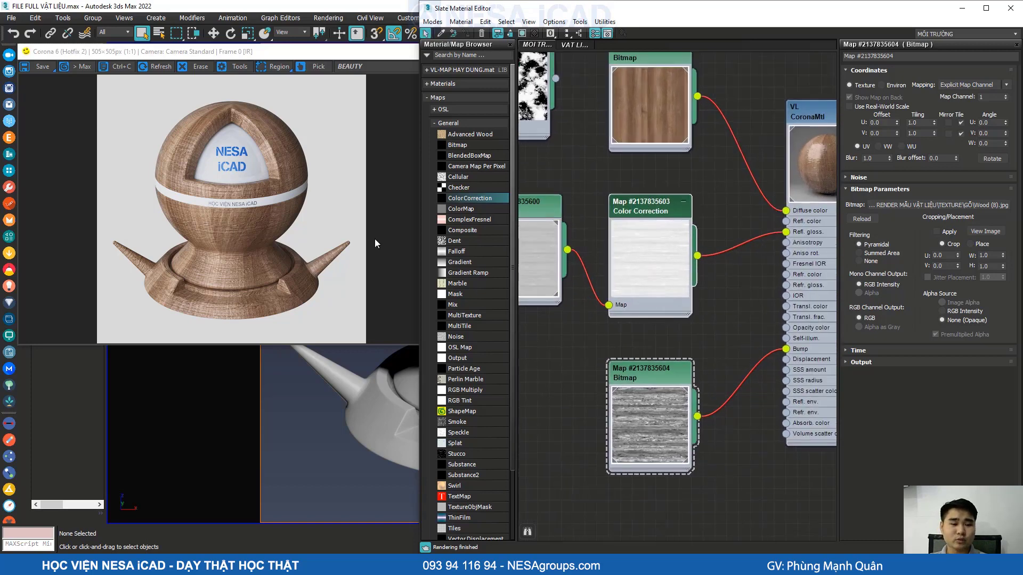
{"action": "middle_click_drag", "start_coordinate": [646, 171], "coordinate": [647, 232]}
{"action": "scroll", "coordinate": [655, 282], "scroll_direction": "up", "scroll_amount": 2}
{"action": "double_click", "coordinate": [655, 270]}
{"action": "left_click", "coordinate": [992, 143]}
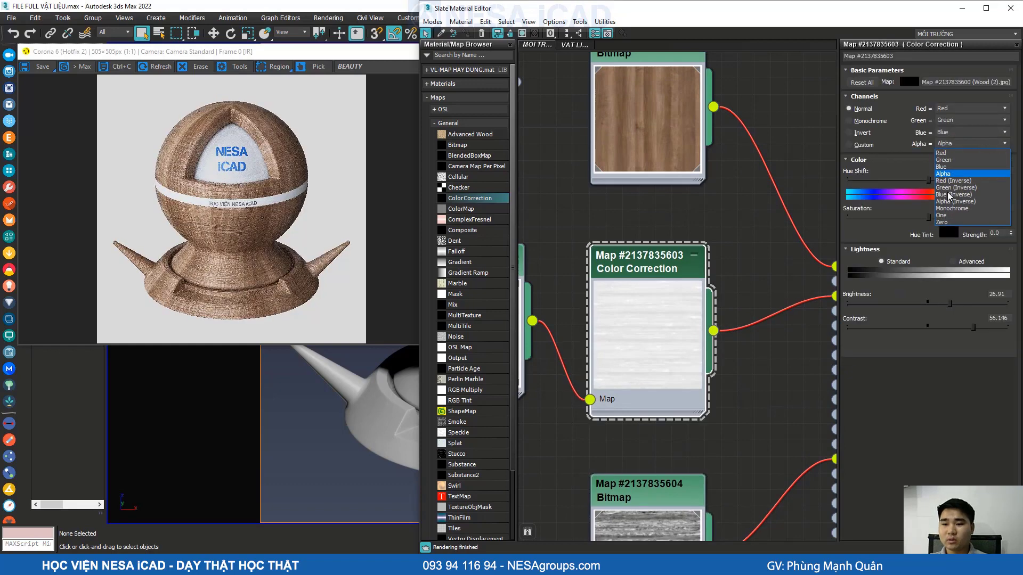
{"action": "left_click", "coordinate": [690, 309]}
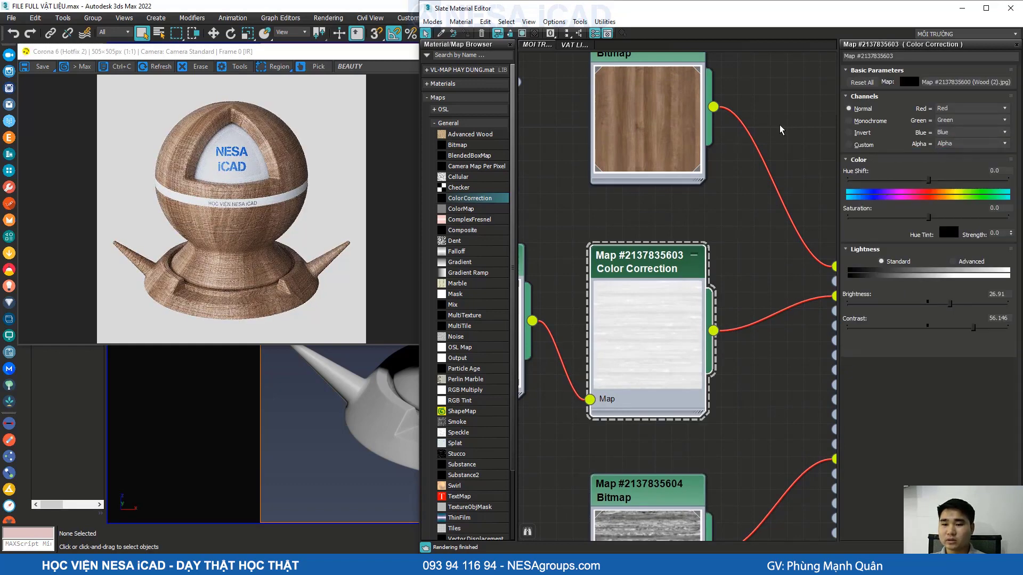
Step: Open the grey Wood (2) bitmap feeding the glossiness Color Correction and set its W angle to 90
{"action": "scroll", "coordinate": [660, 269], "scroll_direction": "down", "scroll_amount": 2}
{"action": "left_click", "coordinate": [740, 382]}
{"action": "left_click", "coordinate": [650, 266]}
{"action": "double_click", "coordinate": [542, 256]}
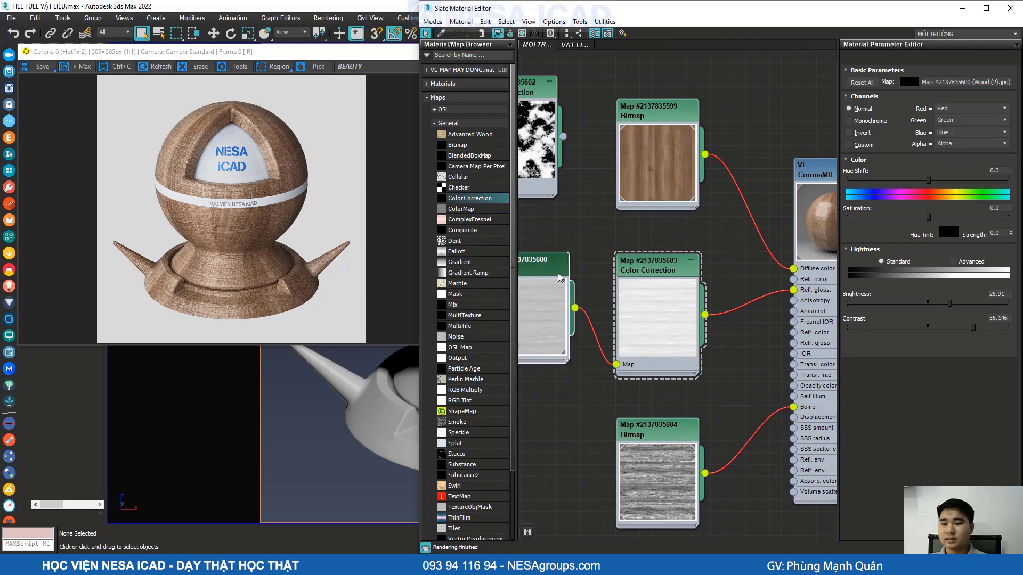
{"action": "scroll", "coordinate": [557, 276], "scroll_direction": "down", "scroll_amount": 1}
{"action": "middle_click_drag", "start_coordinate": [558, 276], "coordinate": [616, 289]}
{"action": "left_click", "coordinate": [995, 144]}
{"action": "type", "text": "90"}
{"action": "key", "text": "Return"}
{"action": "scroll", "coordinate": [612, 246], "scroll_direction": "up", "scroll_amount": 2}
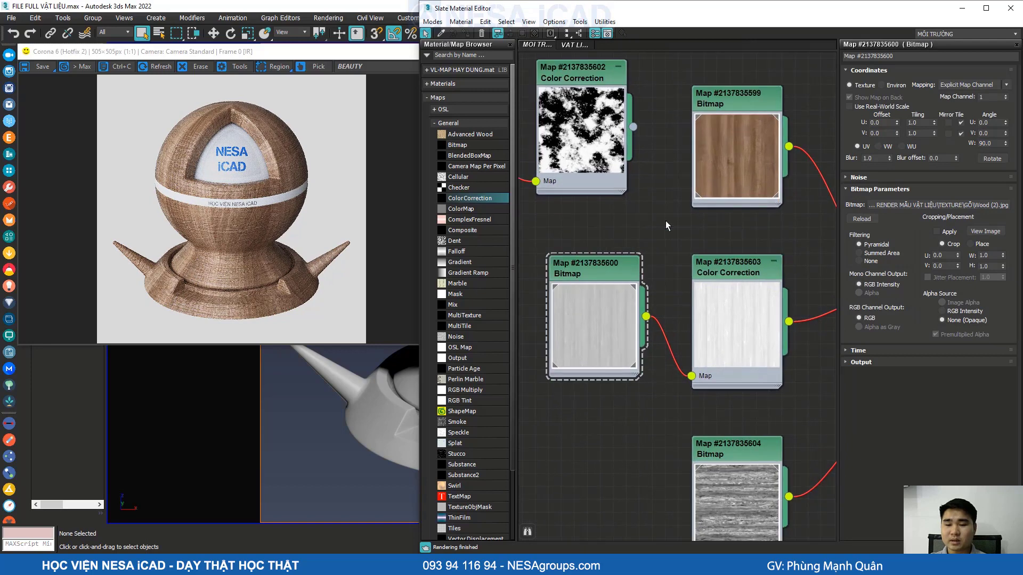
Step: Open the Wood (8) bump bitmap and set its W angle to 90
{"action": "scroll", "coordinate": [697, 287], "scroll_direction": "down", "scroll_amount": 1}
{"action": "middle_click_drag", "start_coordinate": [680, 345], "coordinate": [645, 264]}
{"action": "scroll", "coordinate": [686, 431], "scroll_direction": "up", "scroll_amount": 2}
{"action": "double_click", "coordinate": [699, 353]}
{"action": "double_click", "coordinate": [989, 144]}
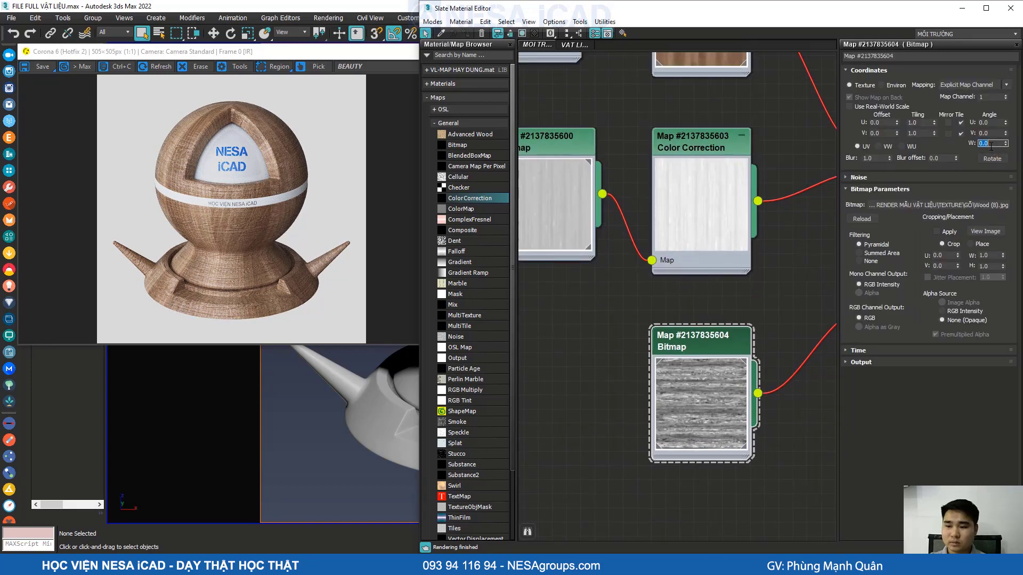
{"action": "type", "text": "90"}
{"action": "key", "text": "Return"}
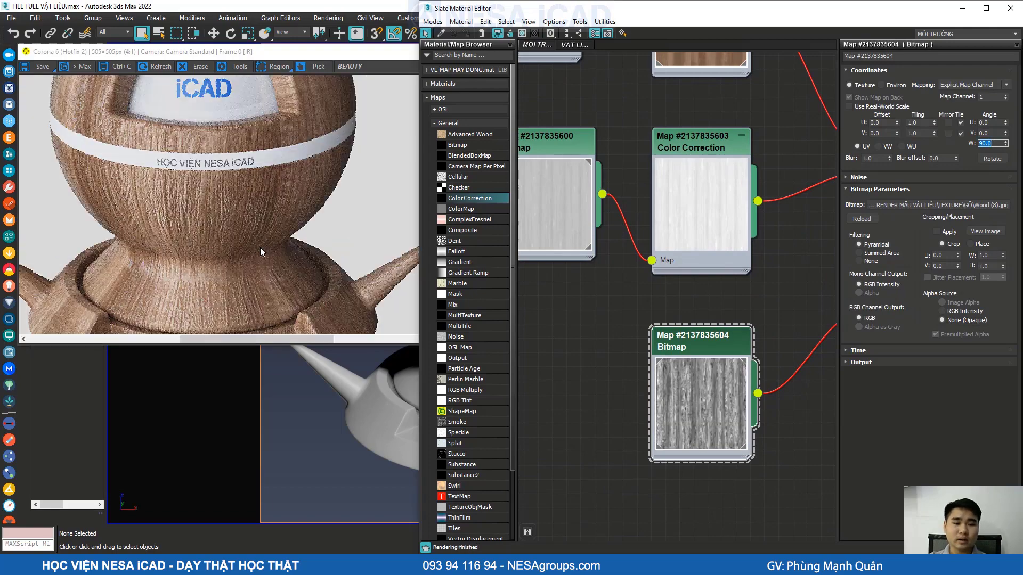
Step: Open the CoronaMtl's map settings and set the Bump amount to 0.2
{"action": "scroll", "coordinate": [724, 287], "scroll_direction": "down", "scroll_amount": 1}
{"action": "middle_click_drag", "start_coordinate": [749, 241], "coordinate": [622, 315]}
{"action": "double_click", "coordinate": [783, 123]}
{"action": "double_click", "coordinate": [767, 320]}
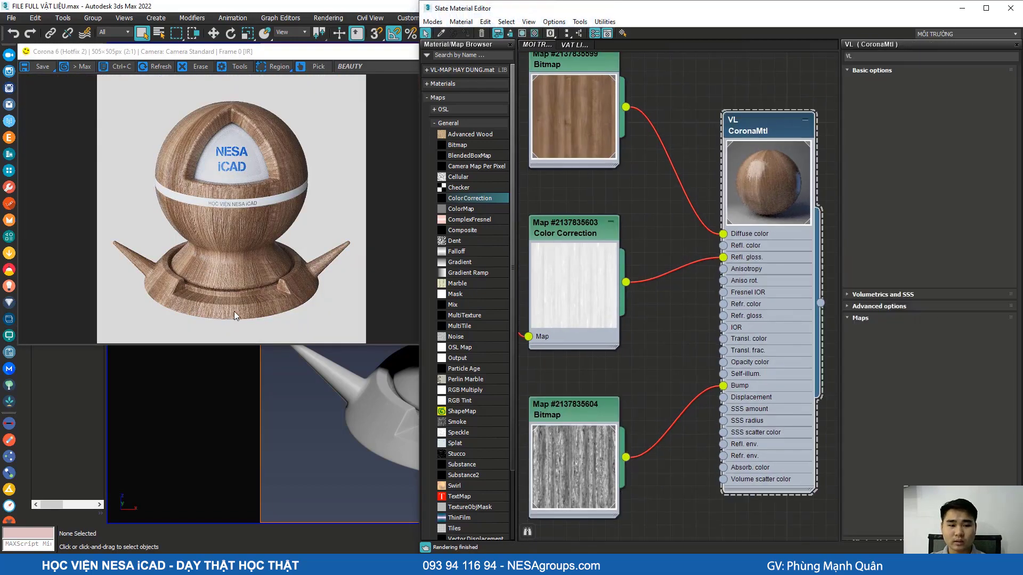
{"action": "scroll", "coordinate": [256, 293], "scroll_direction": "up", "scroll_amount": 1}
{"action": "scroll", "coordinate": [906, 482], "scroll_direction": "down", "scroll_amount": 3}
{"action": "double_click", "coordinate": [904, 472]}
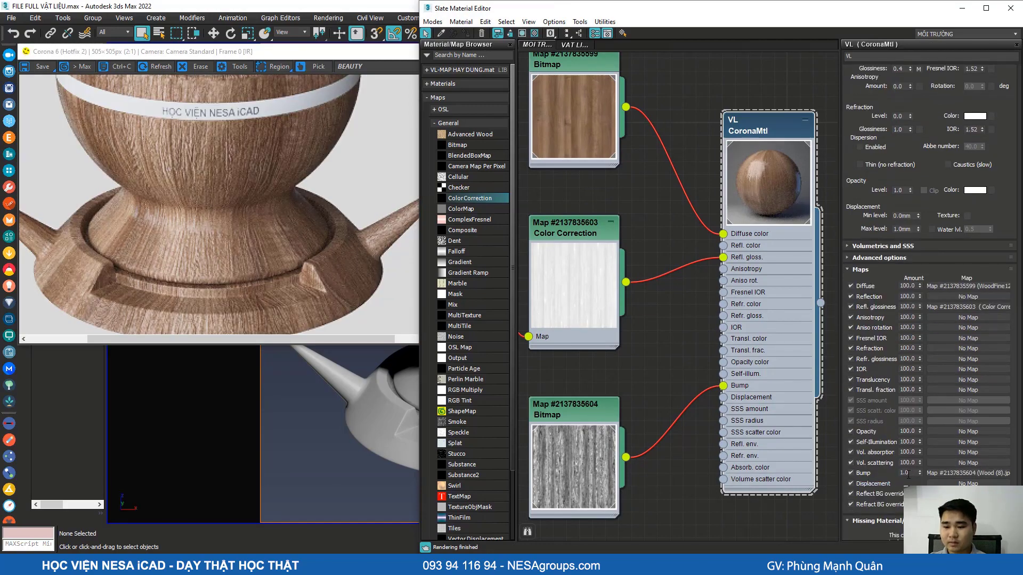
{"action": "type", "text": "0.2"}
{"action": "key", "text": "Return"}
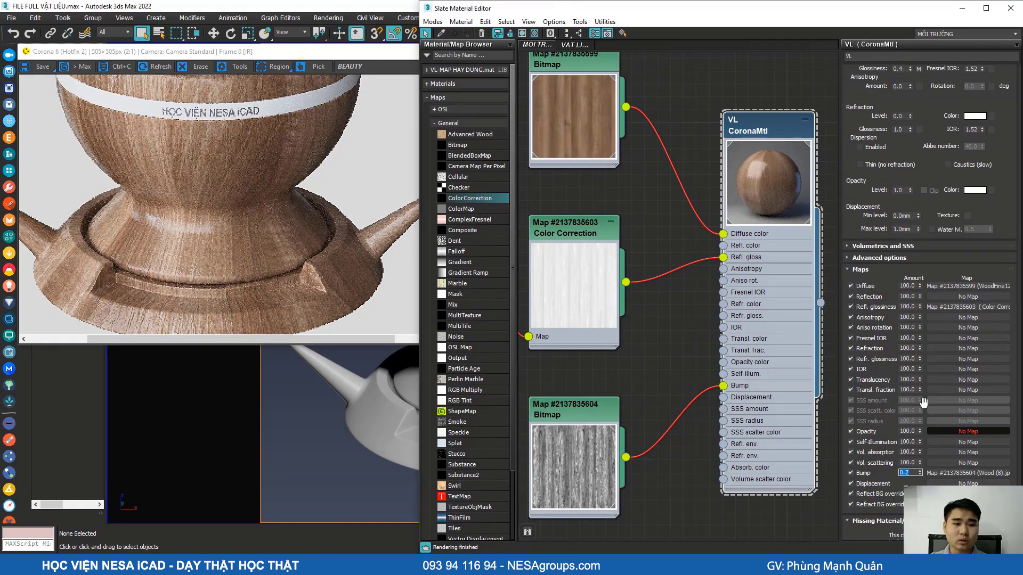
Step: Lower the CoronaMtl's Bump amount to 0.1 and check the wood surface up close in the render
{"action": "type", "text": "0.1"}
{"action": "key", "text": "Return"}
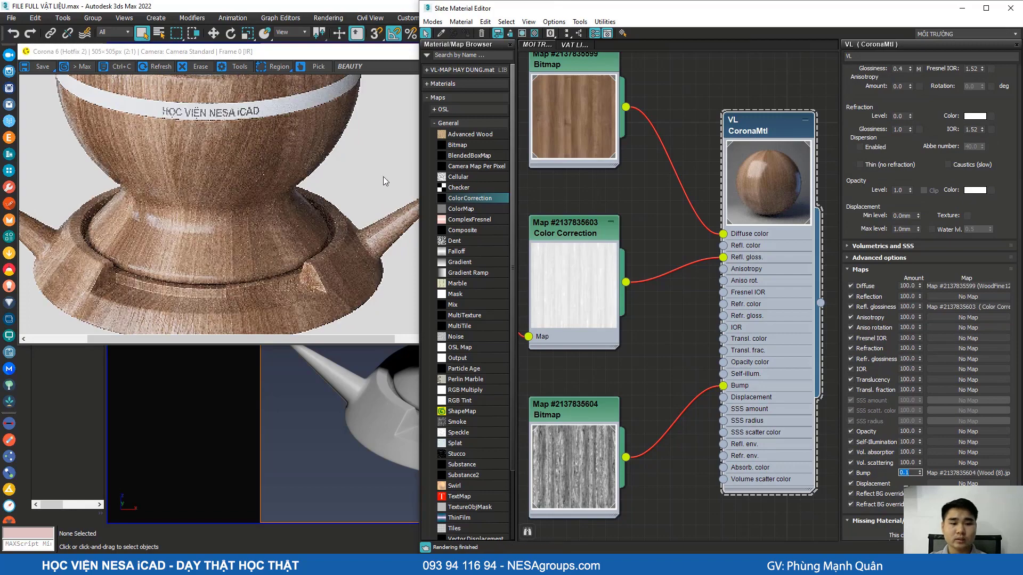
{"action": "scroll", "coordinate": [128, 314], "scroll_direction": "down", "scroll_amount": 1}
{"action": "scroll", "coordinate": [128, 314], "scroll_direction": "up", "scroll_amount": 1}
{"action": "scroll", "coordinate": [129, 314], "scroll_direction": "down", "scroll_amount": 1}
{"action": "scroll", "coordinate": [226, 231], "scroll_direction": "up", "scroll_amount": 2}
{"action": "middle_click_drag", "start_coordinate": [255, 166], "coordinate": [238, 91]}
{"action": "scroll", "coordinate": [332, 246], "scroll_direction": "down", "scroll_amount": 2}
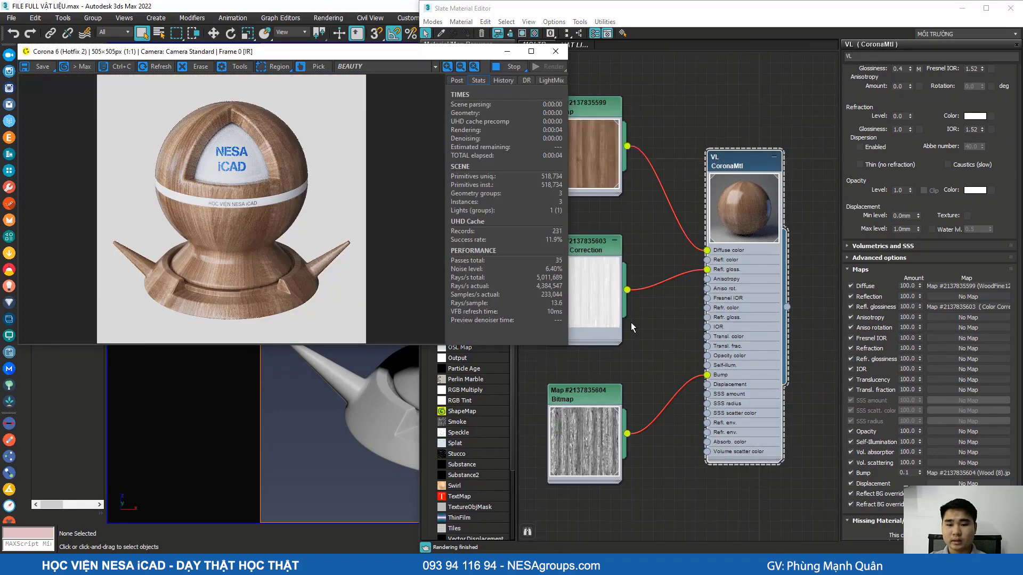
Step: Tidy the graph by lining up the grey wood bitmap, the black-and-white Color Correction and its source bitmap beside the main maps
{"action": "left_click", "coordinate": [634, 341]}
{"action": "scroll", "coordinate": [623, 330], "scroll_direction": "down", "scroll_amount": 2}
{"action": "left_click_drag", "start_coordinate": [603, 311], "coordinate": [603, 335]}
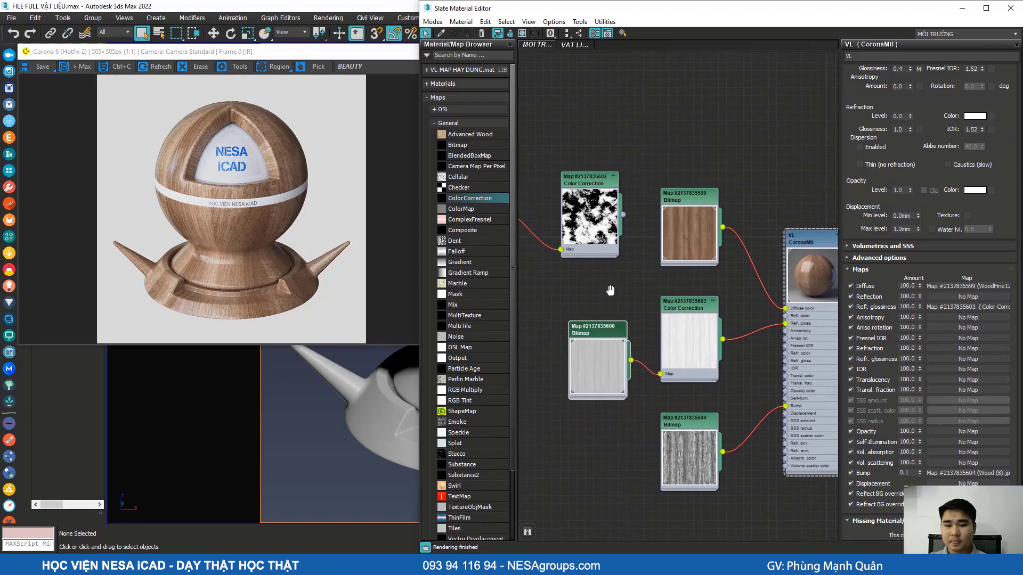
{"action": "middle_click_drag", "start_coordinate": [618, 285], "coordinate": [606, 325]}
{"action": "left_click_drag", "start_coordinate": [586, 222], "coordinate": [594, 237]}
{"action": "scroll", "coordinate": [604, 278], "scroll_direction": "up", "scroll_amount": 2}
{"action": "scroll", "coordinate": [623, 270], "scroll_direction": "down", "scroll_amount": 3}
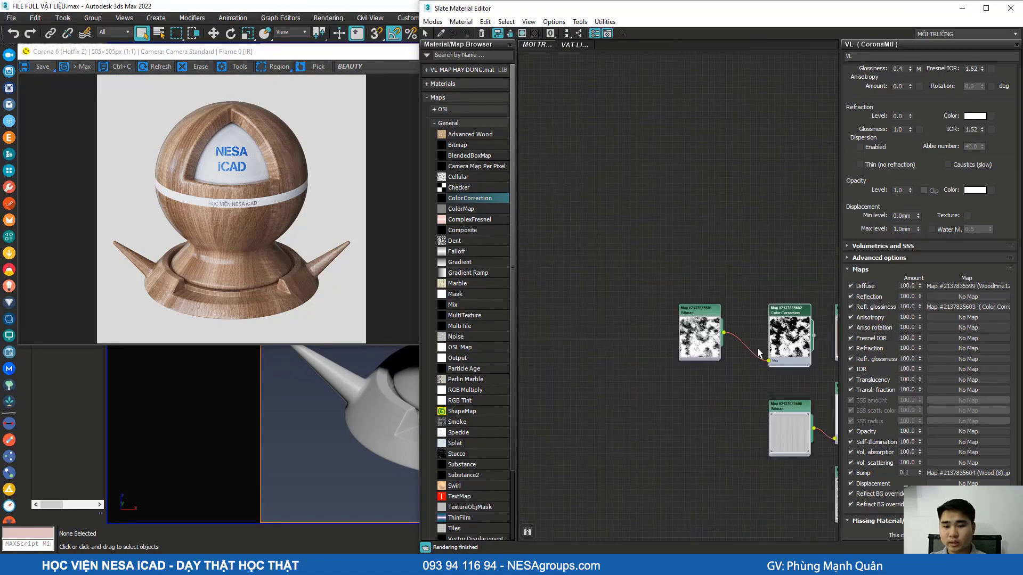
{"action": "left_click_drag", "start_coordinate": [567, 295], "coordinate": [571, 323]}
{"action": "scroll", "coordinate": [700, 367], "scroll_direction": "up", "scroll_amount": 4}
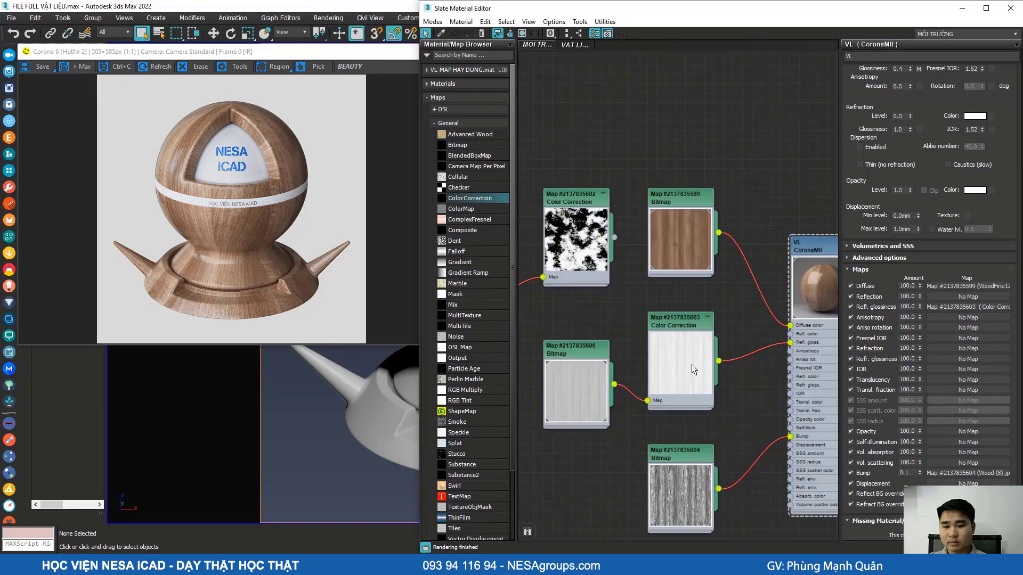
Step: Connect the mottled black-and-white bitmap to the CoronaMtl's Refl. gloss. input and move the grey wood Color Correction aside
{"action": "scroll", "coordinate": [640, 319], "scroll_direction": "down", "scroll_amount": 1}
{"action": "middle_click_drag", "start_coordinate": [553, 295], "coordinate": [619, 343]}
{"action": "scroll", "coordinate": [610, 335], "scroll_direction": "down", "scroll_amount": 2}
{"action": "left_click_drag", "start_coordinate": [548, 333], "coordinate": [781, 370]}
{"action": "left_click_drag", "start_coordinate": [693, 349], "coordinate": [577, 457]}
Step: Delete the unused black-and-white Color Correction and bring the mottled glossiness bitmap closer to the CoronaMtl
{"action": "left_click_drag", "start_coordinate": [622, 261], "coordinate": [633, 247]}
{"action": "key", "text": "Delete"}
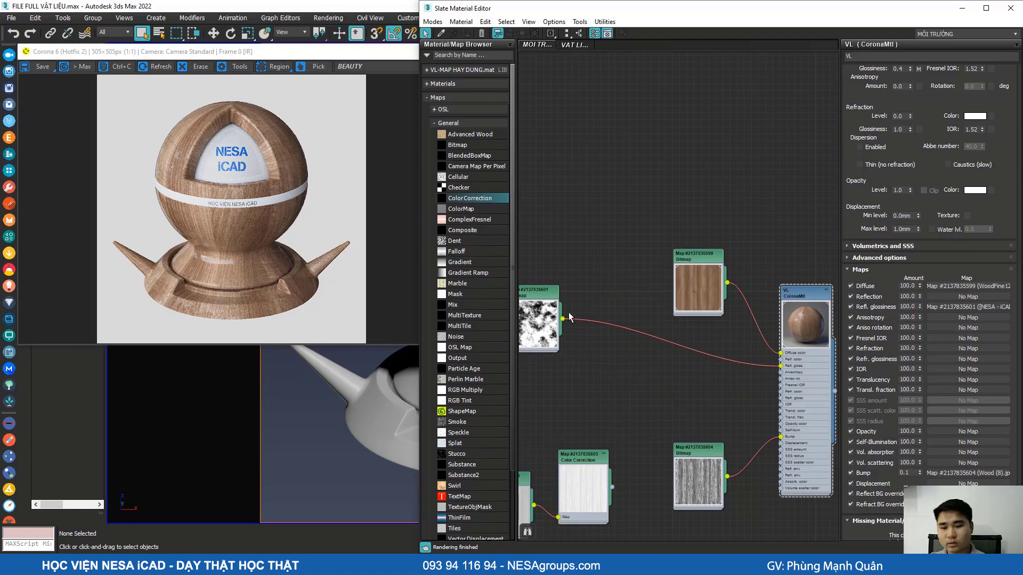
{"action": "left_click_drag", "start_coordinate": [551, 290], "coordinate": [717, 345]}
{"action": "scroll", "coordinate": [721, 380], "scroll_direction": "up", "scroll_amount": 2}
{"action": "middle_click_drag", "start_coordinate": [721, 380], "coordinate": [608, 351]}
Step: Examine how the mottled glossiness bitmap affects the reflections on the ball and its base in the render
{"action": "scroll", "coordinate": [653, 310], "scroll_direction": "up", "scroll_amount": 1}
{"action": "scroll", "coordinate": [761, 203], "scroll_direction": "up", "scroll_amount": 3}
{"action": "scroll", "coordinate": [272, 230], "scroll_direction": "up", "scroll_amount": 1}
{"action": "scroll", "coordinate": [202, 288], "scroll_direction": "down", "scroll_amount": 1}
{"action": "scroll", "coordinate": [173, 312], "scroll_direction": "up", "scroll_amount": 1}
{"action": "scroll", "coordinate": [173, 312], "scroll_direction": "up", "scroll_amount": 1}
{"action": "middle_click_drag", "start_coordinate": [174, 310], "coordinate": [156, 281]}
{"action": "scroll", "coordinate": [140, 292], "scroll_direction": "down", "scroll_amount": 2}
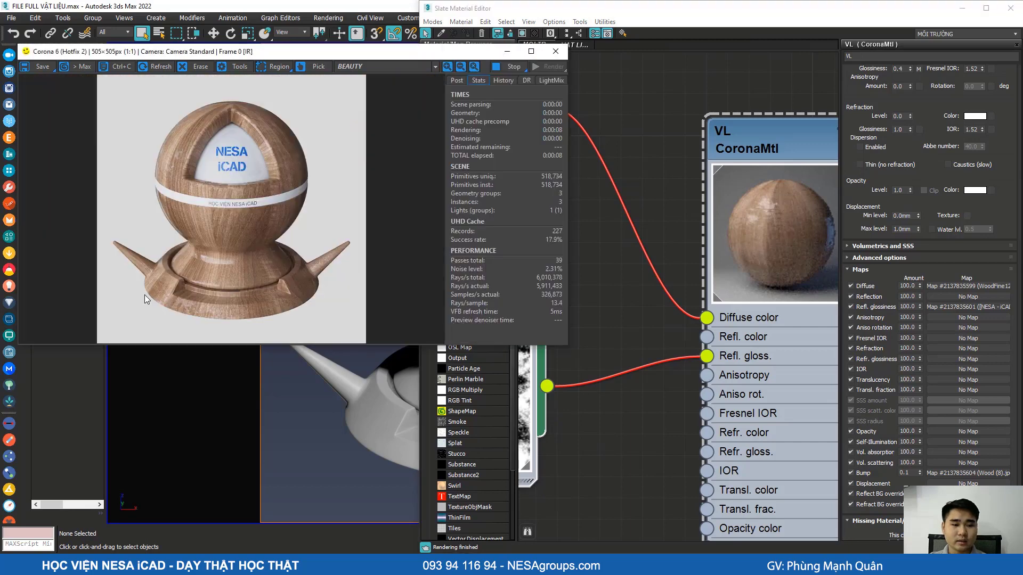
{"action": "scroll", "coordinate": [195, 305], "scroll_direction": "up", "scroll_amount": 2}
{"action": "scroll", "coordinate": [257, 250], "scroll_direction": "down", "scroll_amount": 1}
{"action": "scroll", "coordinate": [228, 234], "scroll_direction": "down", "scroll_amount": 1}
{"action": "scroll", "coordinate": [228, 237], "scroll_direction": "up", "scroll_amount": 1}
{"action": "scroll", "coordinate": [190, 212], "scroll_direction": "down", "scroll_amount": 1}
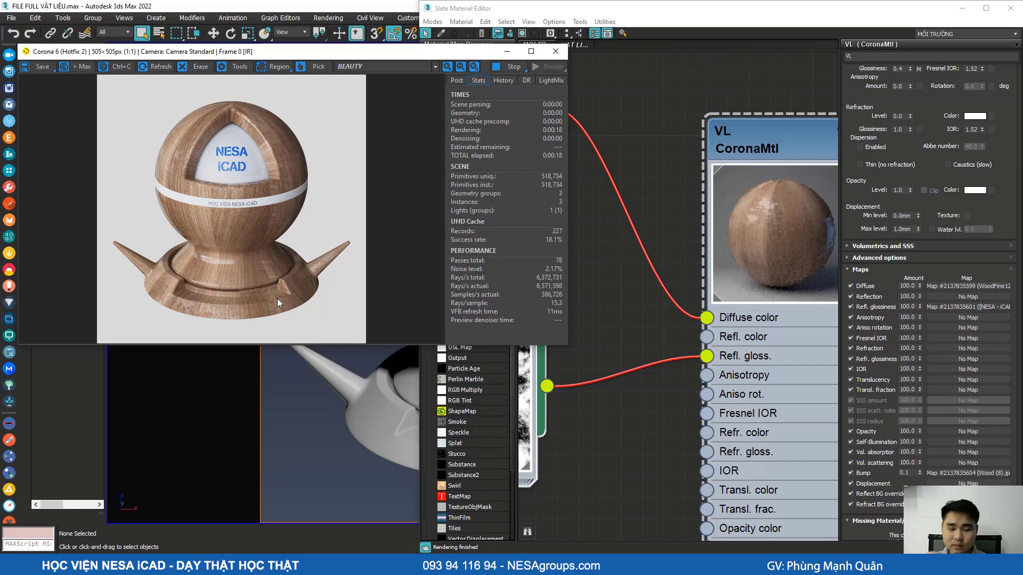
{"action": "scroll", "coordinate": [644, 225], "scroll_direction": "down", "scroll_amount": 3}
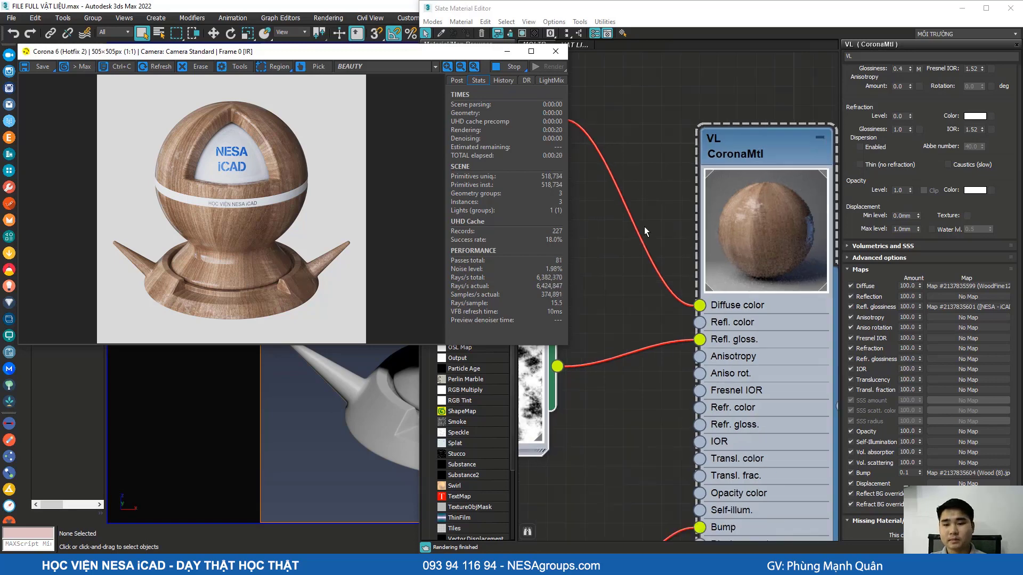
Step: Make room beside the mottled bitmap and insert a Color Correction between it and the CoronaMtl's Refl. gloss. input
{"action": "middle_click_drag", "start_coordinate": [621, 442], "coordinate": [673, 375]}
{"action": "scroll", "coordinate": [669, 353], "scroll_direction": "down", "scroll_amount": 3}
{"action": "middle_click_drag", "start_coordinate": [624, 307], "coordinate": [682, 296]}
{"action": "left_click_drag", "start_coordinate": [683, 298], "coordinate": [620, 287]}
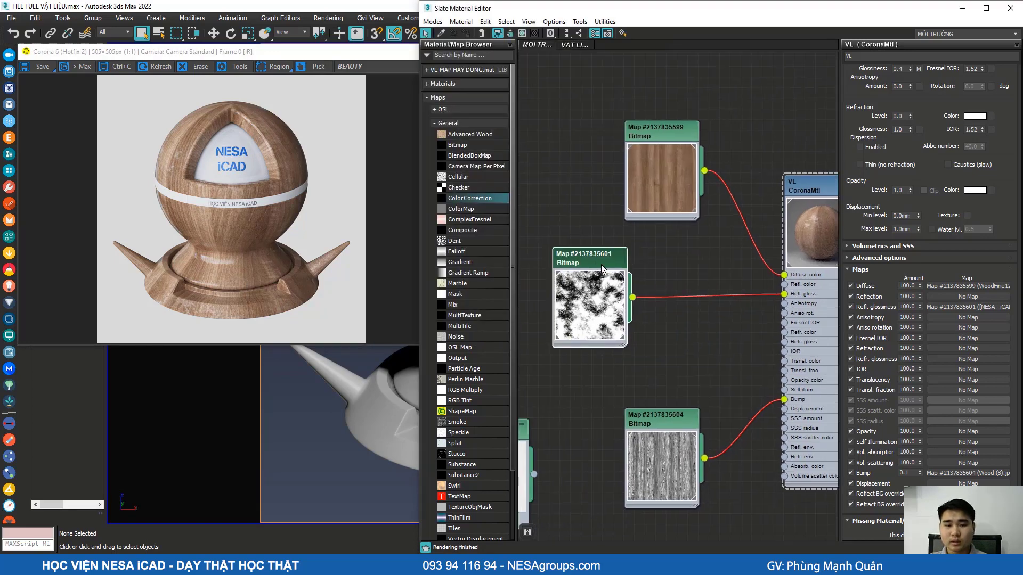
{"action": "left_click", "coordinate": [711, 298]}
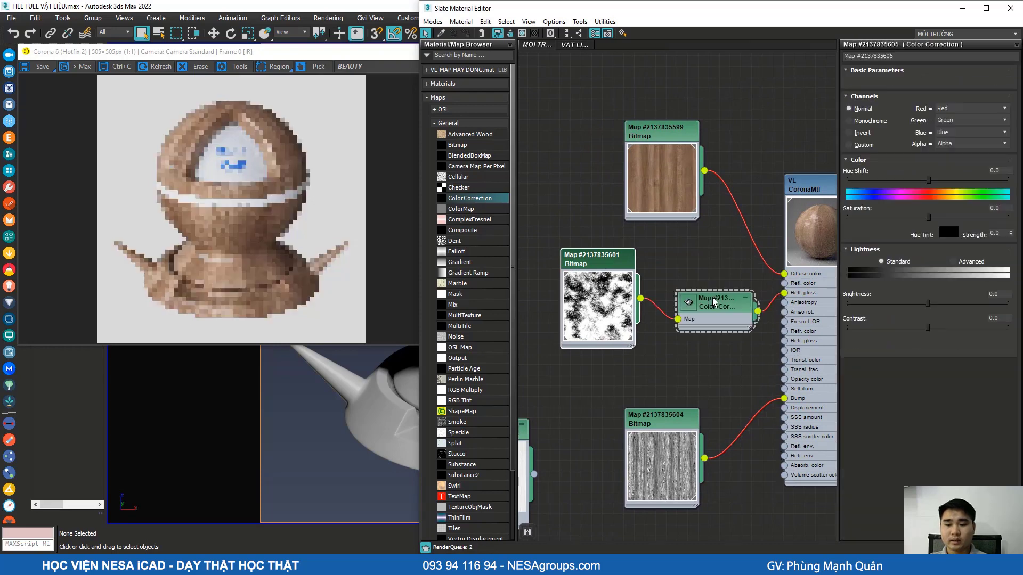
Step: Enlarge the new Color Correction's preview, line its node up under the diffuse bitmap and place the mottled bitmap beside it
{"action": "left_click", "coordinate": [644, 304]}
{"action": "left_click", "coordinate": [657, 302]}
{"action": "double_click", "coordinate": [657, 301]}
{"action": "left_click_drag", "start_coordinate": [675, 294], "coordinate": [654, 251]}
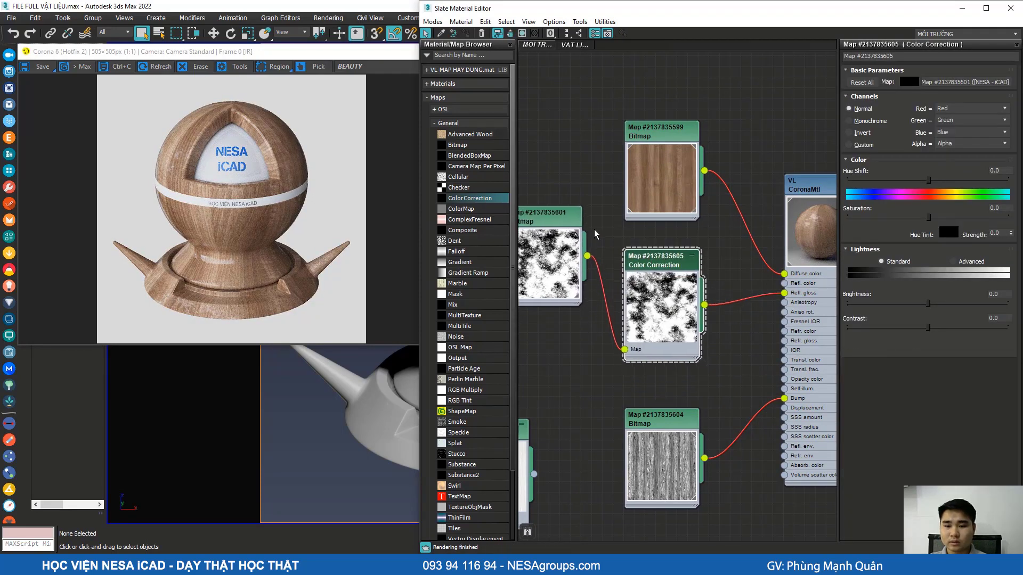
{"action": "left_click_drag", "start_coordinate": [557, 226], "coordinate": [568, 287]}
Step: Try lowering the Color Correction's standard brightness to -14.286 and contrast to -56.146
{"action": "left_click", "coordinate": [907, 328]}
{"action": "left_click_drag", "start_coordinate": [927, 303], "coordinate": [908, 303]}
{"action": "left_click", "coordinate": [889, 327]}
{"action": "left_click", "coordinate": [899, 304]}
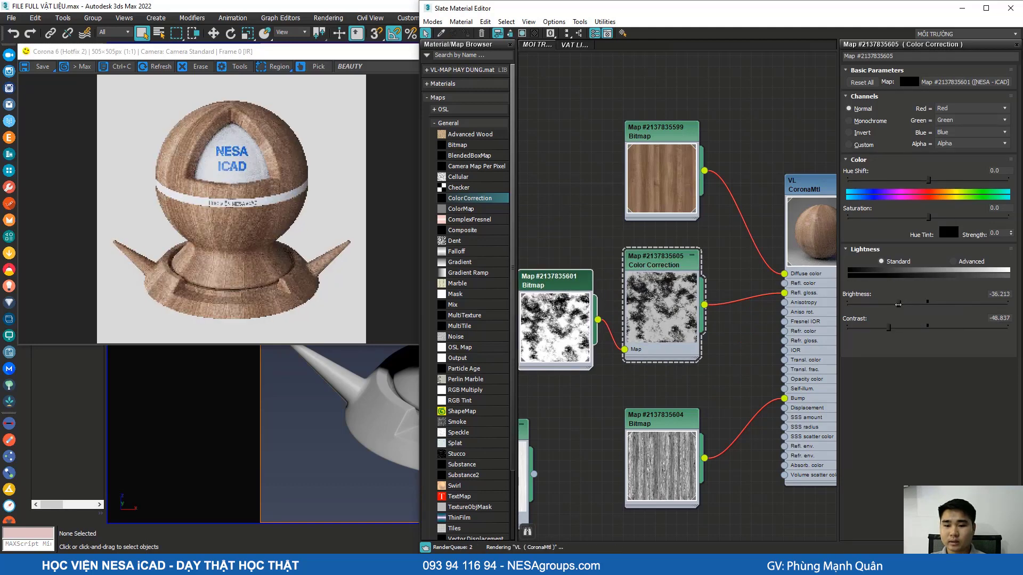
{"action": "left_click_drag", "start_coordinate": [899, 303], "coordinate": [879, 328]}
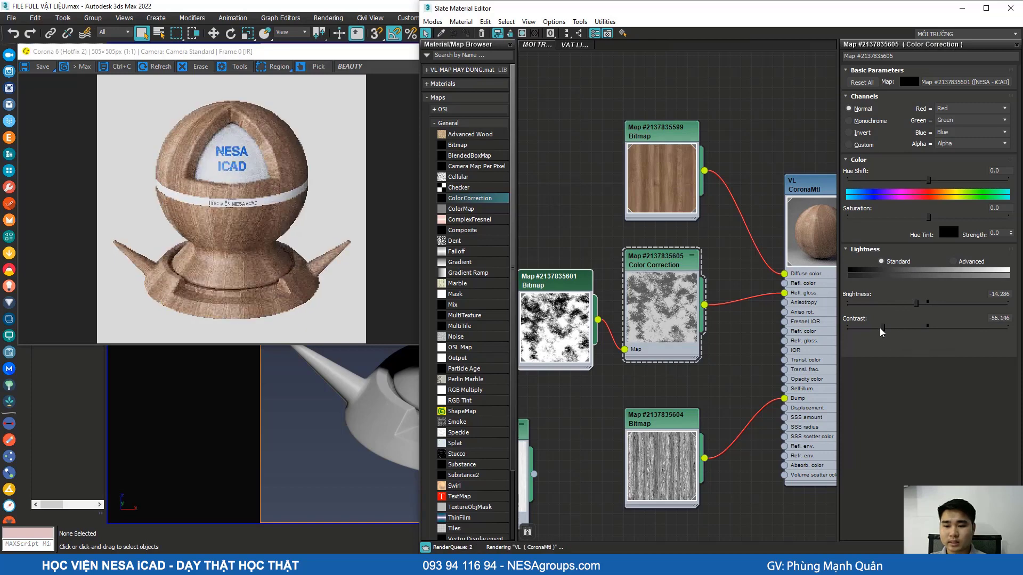
Step: Switch the Color Correction's lightness to Advanced and set the RGB gamma/contrast to 0.6
{"action": "left_click", "coordinate": [958, 262]}
{"action": "left_click", "coordinate": [921, 303]}
{"action": "type", "text": "0.6"}
{"action": "key", "text": "Return"}
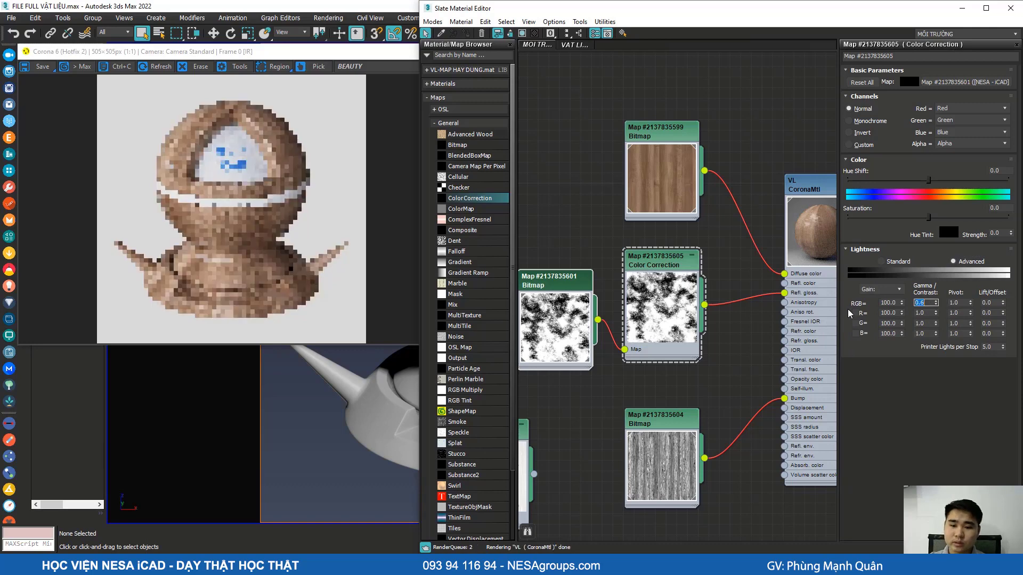
Step: Try RGB gain values of 60 and 40 in the Color Correction's advanced lightness
{"action": "double_click", "coordinate": [895, 303]}
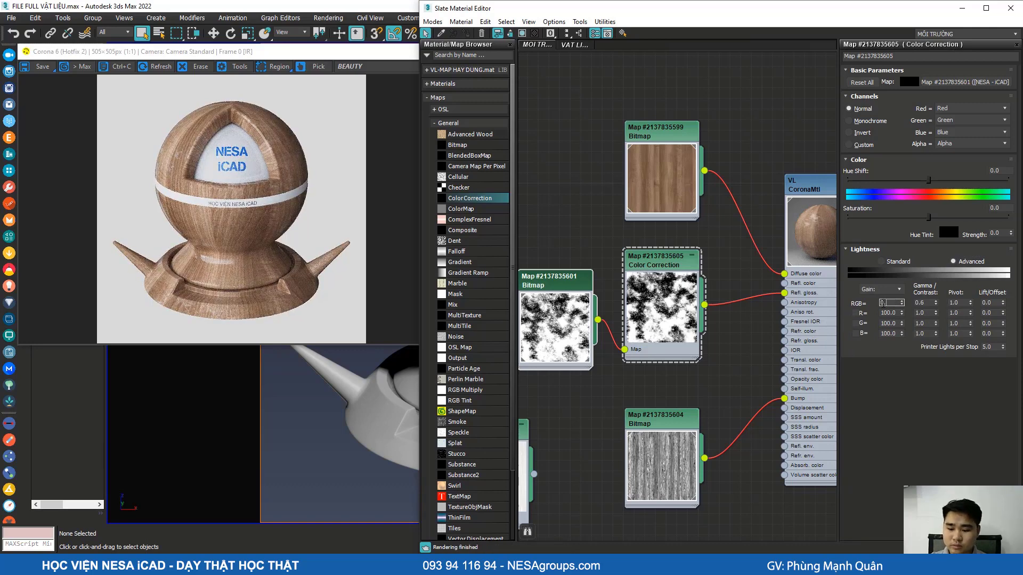
{"action": "type", "text": "60"}
{"action": "key", "text": "Return"}
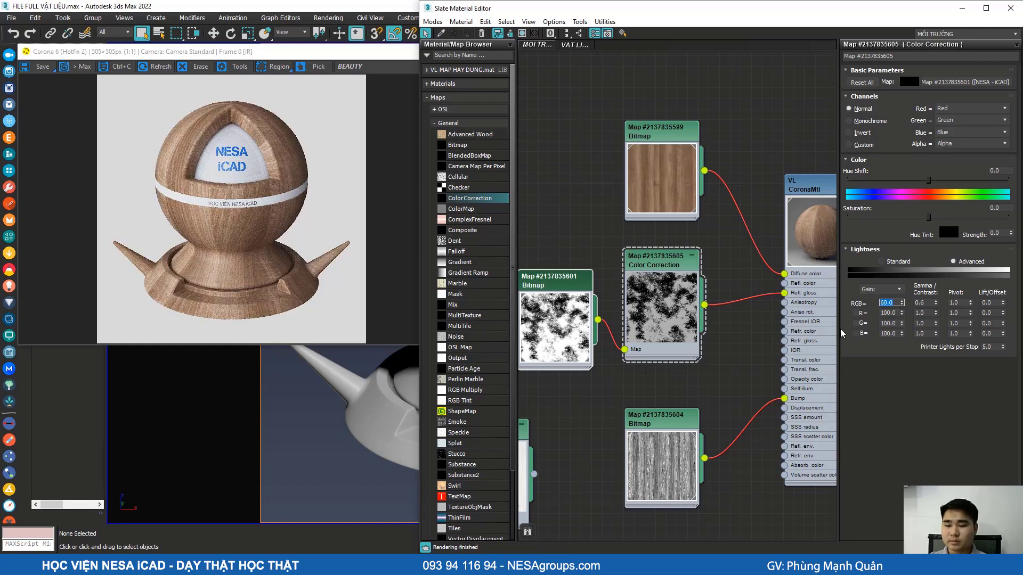
{"action": "type", "text": "40"}
{"action": "key", "text": "Return"}
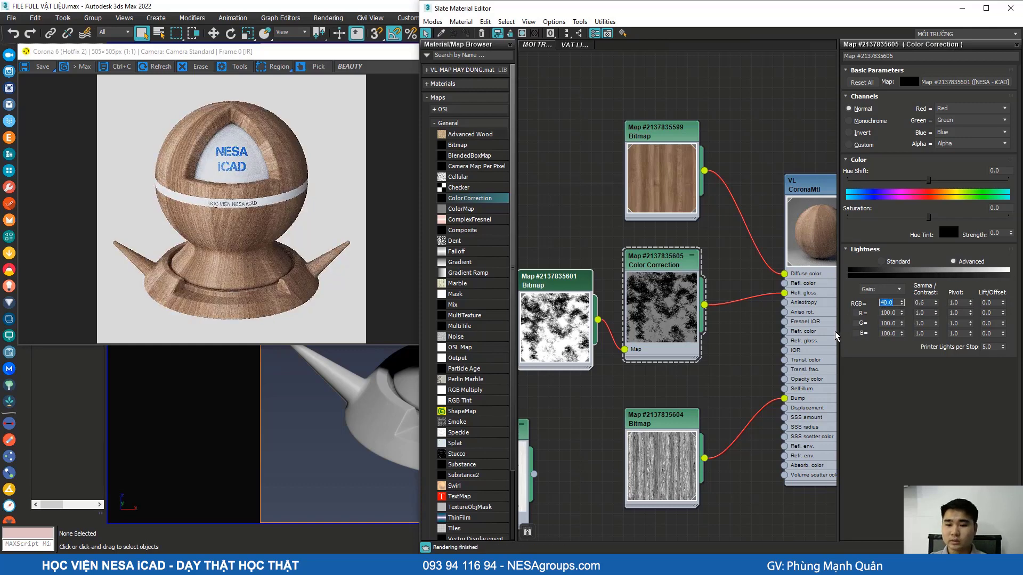
Step: Move the mottled bitmap closer to its Color Correction, set the RGB gain to 70 and check the wood reflections in the render
{"action": "middle_click_drag", "start_coordinate": [707, 326], "coordinate": [706, 341]}
{"action": "left_click_drag", "start_coordinate": [565, 291], "coordinate": [575, 280]}
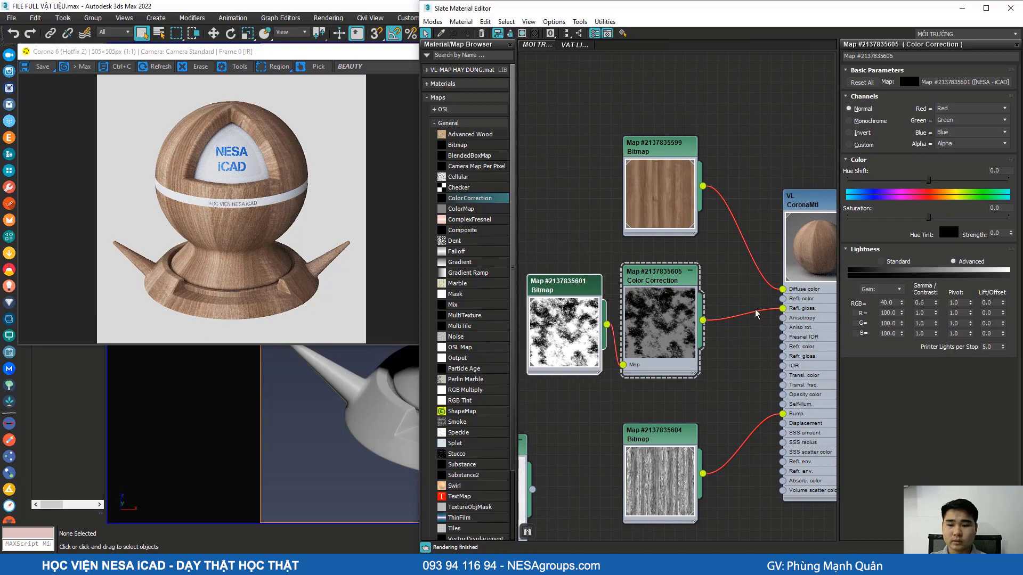
{"action": "double_click", "coordinate": [888, 302]}
{"action": "type", "text": "70"}
{"action": "key", "text": "Return"}
{"action": "scroll", "coordinate": [230, 185], "scroll_direction": "up", "scroll_amount": 2}
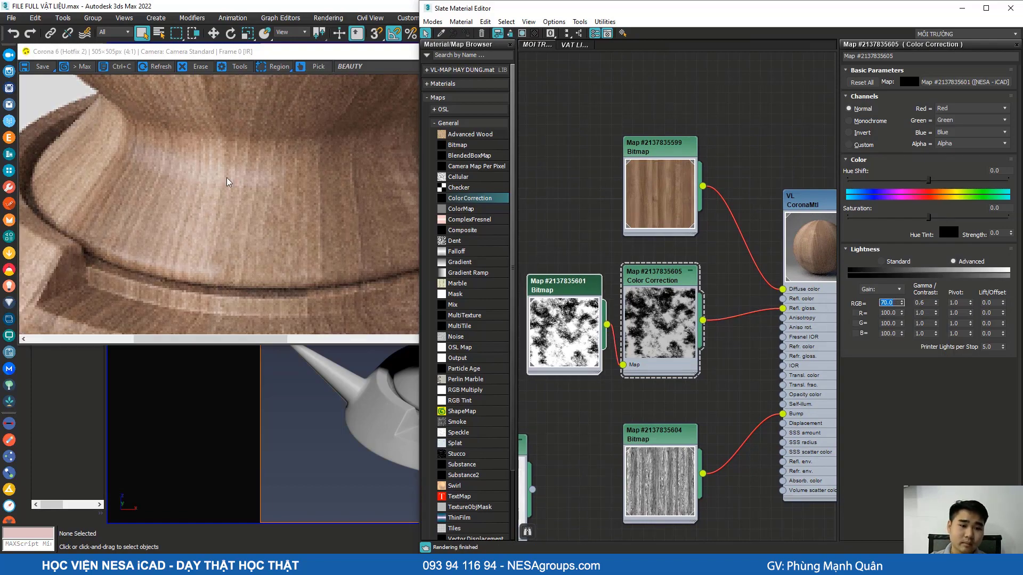
{"action": "scroll", "coordinate": [230, 185], "scroll_direction": "down", "scroll_amount": 1}
{"action": "left_click", "coordinate": [242, 183]}
{"action": "scroll", "coordinate": [212, 260], "scroll_direction": "up", "scroll_amount": 1}
{"action": "middle_click_drag", "start_coordinate": [212, 260], "coordinate": [276, 188]}
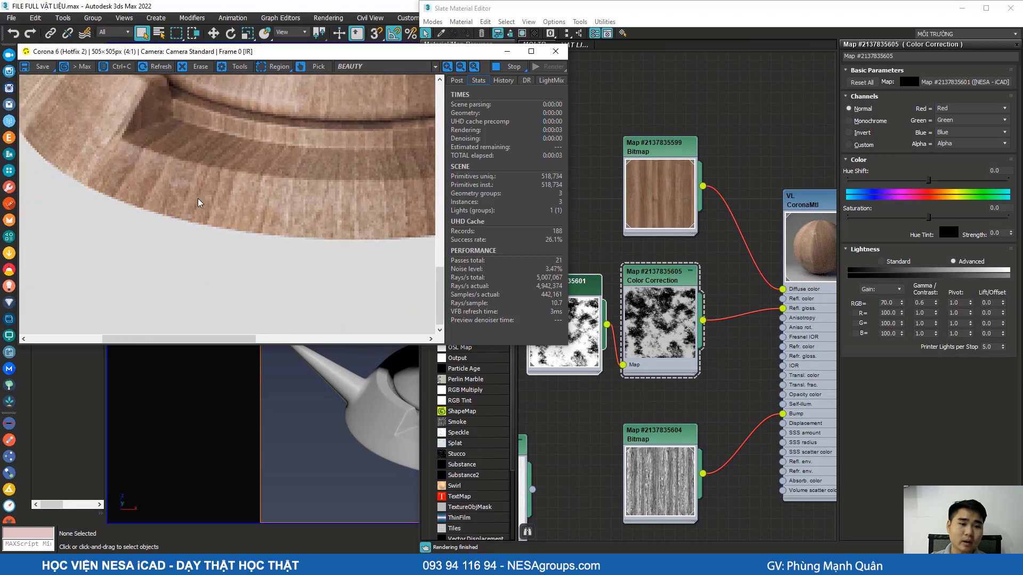
{"action": "scroll", "coordinate": [228, 216], "scroll_direction": "down", "scroll_amount": 2}
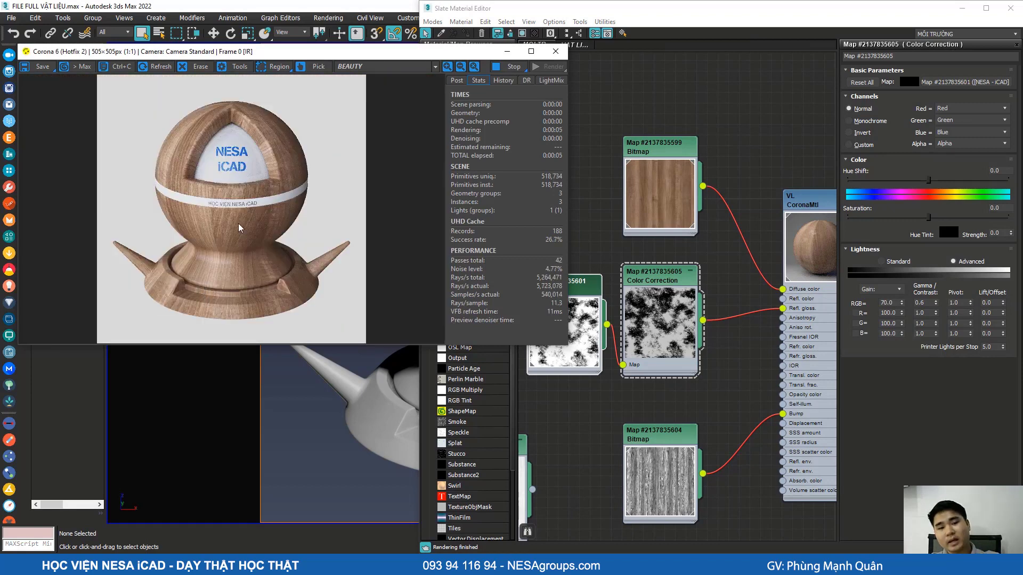
Step: Review the finished node layout, open the CoronaMtl's parameters and reduce its node preview
{"action": "left_click", "coordinate": [687, 137]}
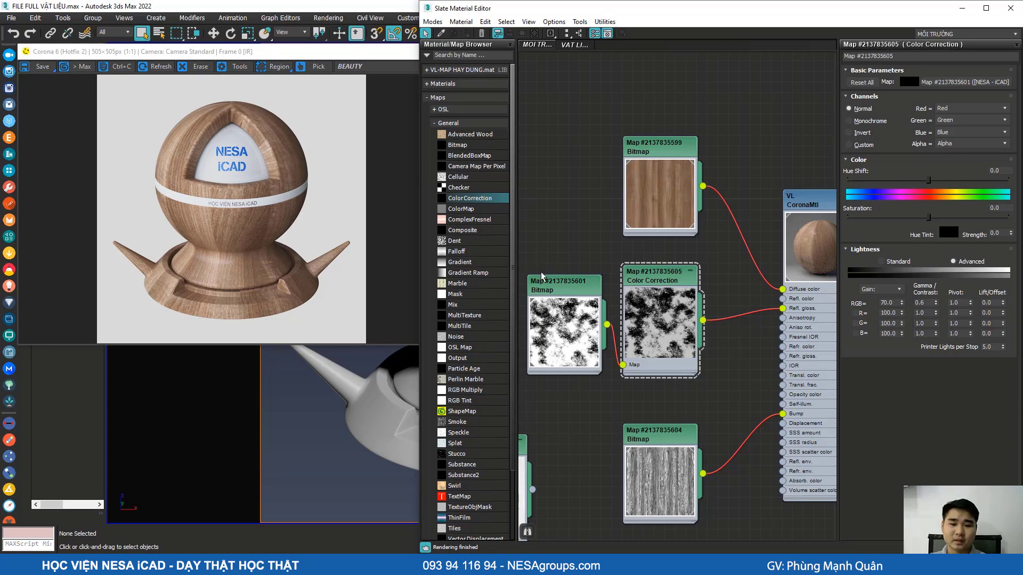
{"action": "scroll", "coordinate": [620, 176], "scroll_direction": "down", "scroll_amount": 4}
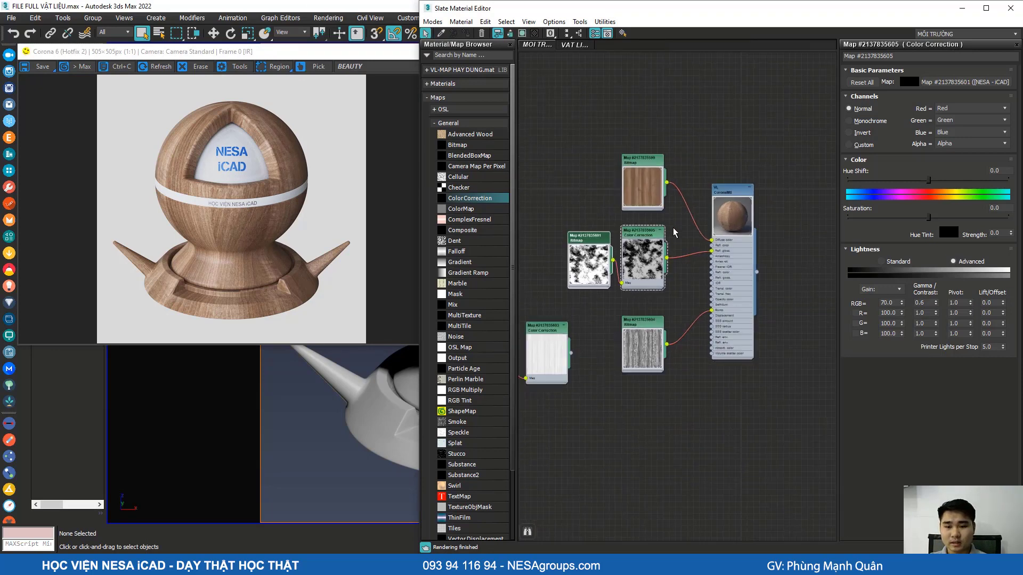
{"action": "scroll", "coordinate": [673, 228], "scroll_direction": "up", "scroll_amount": 4}
{"action": "scroll", "coordinate": [644, 237], "scroll_direction": "down", "scroll_amount": 3}
{"action": "scroll", "coordinate": [685, 199], "scroll_direction": "up", "scroll_amount": 2}
{"action": "middle_click_drag", "start_coordinate": [706, 203], "coordinate": [732, 167]}
{"action": "scroll", "coordinate": [685, 199], "scroll_direction": "up", "scroll_amount": 1}
{"action": "double_click", "coordinate": [720, 182]}
{"action": "scroll", "coordinate": [719, 198], "scroll_direction": "down", "scroll_amount": 3}
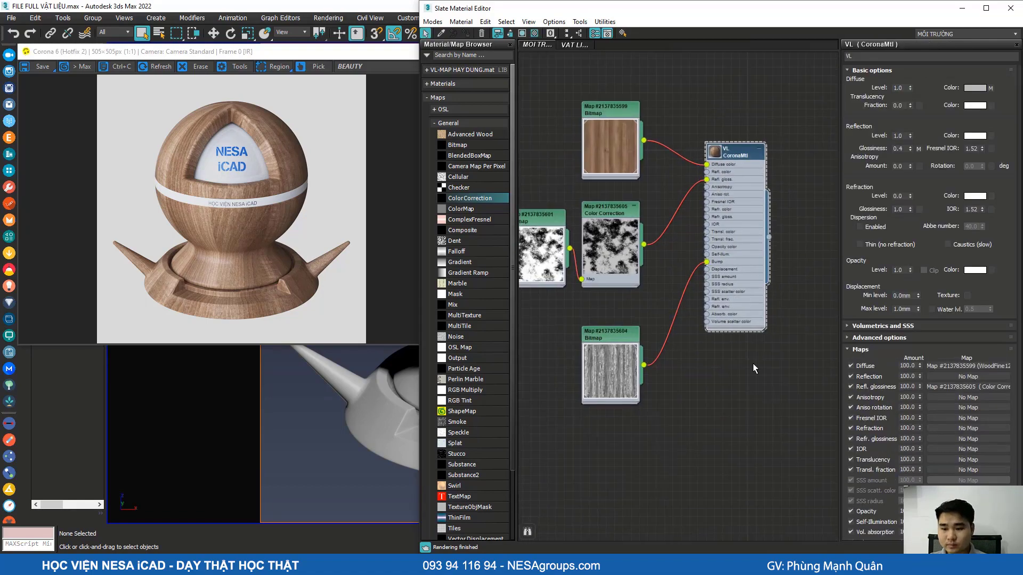
Step: Review the wood material's map nodes and inspect the grain and reflections closely at the rendered model's base
{"action": "scroll", "coordinate": [616, 413], "scroll_direction": "up", "scroll_amount": 3}
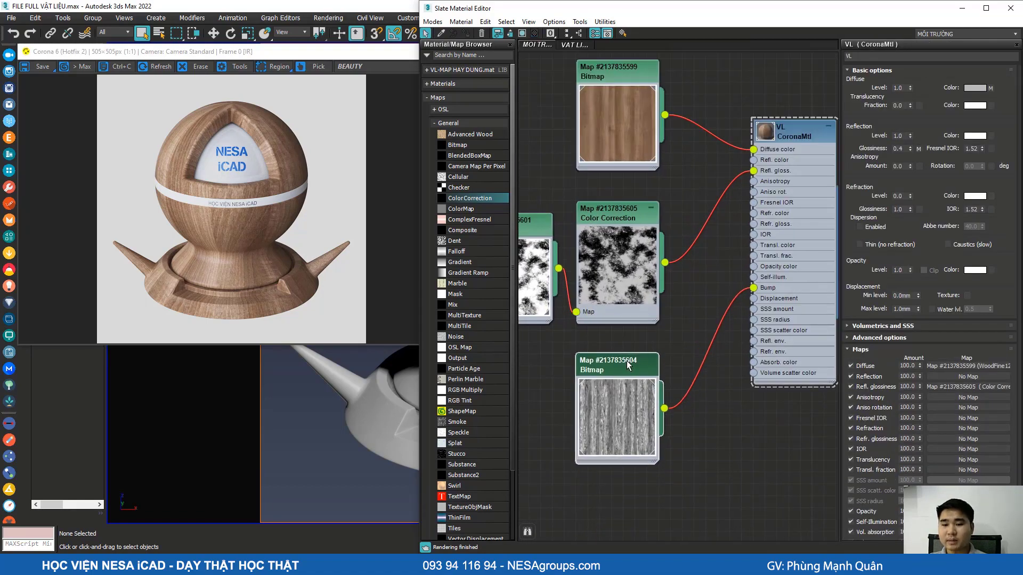
{"action": "scroll", "coordinate": [634, 351], "scroll_direction": "down", "scroll_amount": 2}
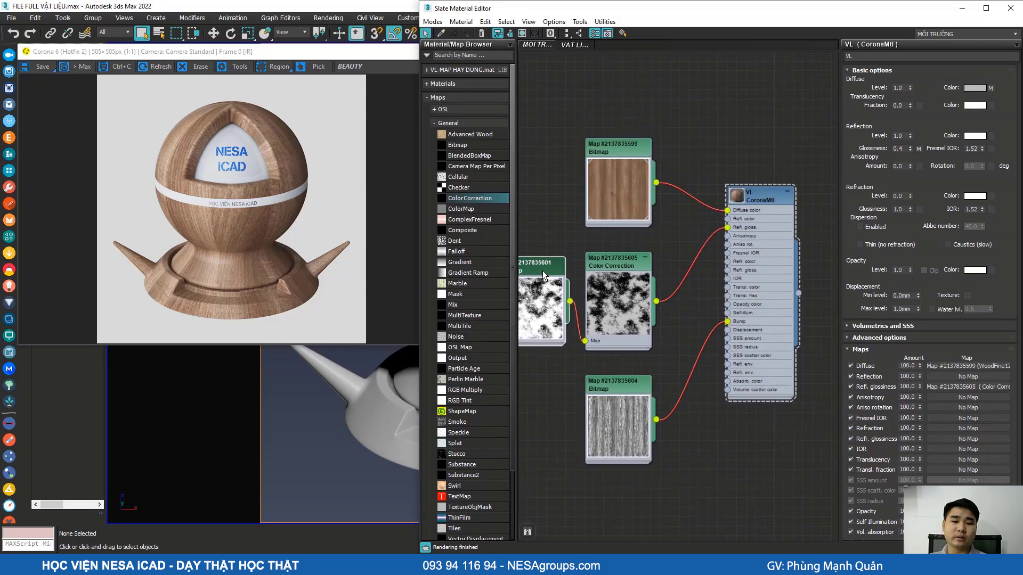
{"action": "scroll", "coordinate": [620, 301], "scroll_direction": "down", "scroll_amount": 1}
{"action": "scroll", "coordinate": [620, 300], "scroll_direction": "up", "scroll_amount": 2}
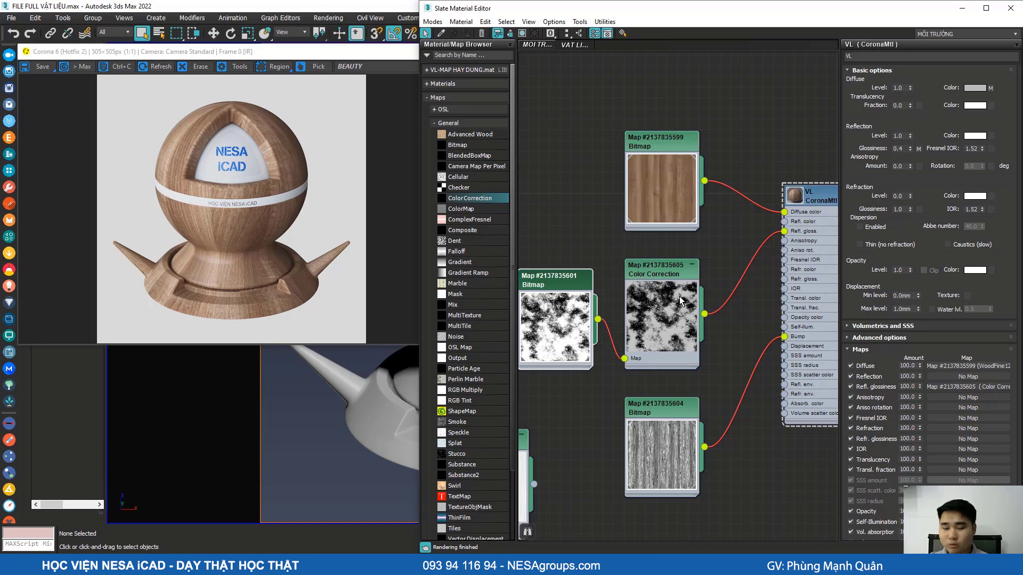
{"action": "scroll", "coordinate": [680, 301], "scroll_direction": "down", "scroll_amount": 3}
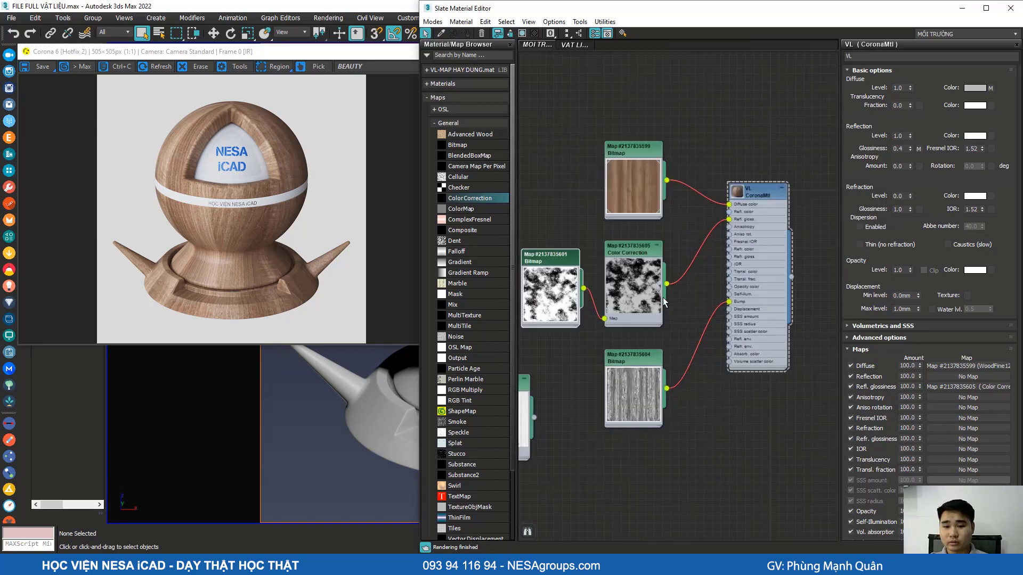
{"action": "scroll", "coordinate": [663, 297], "scroll_direction": "up", "scroll_amount": 4}
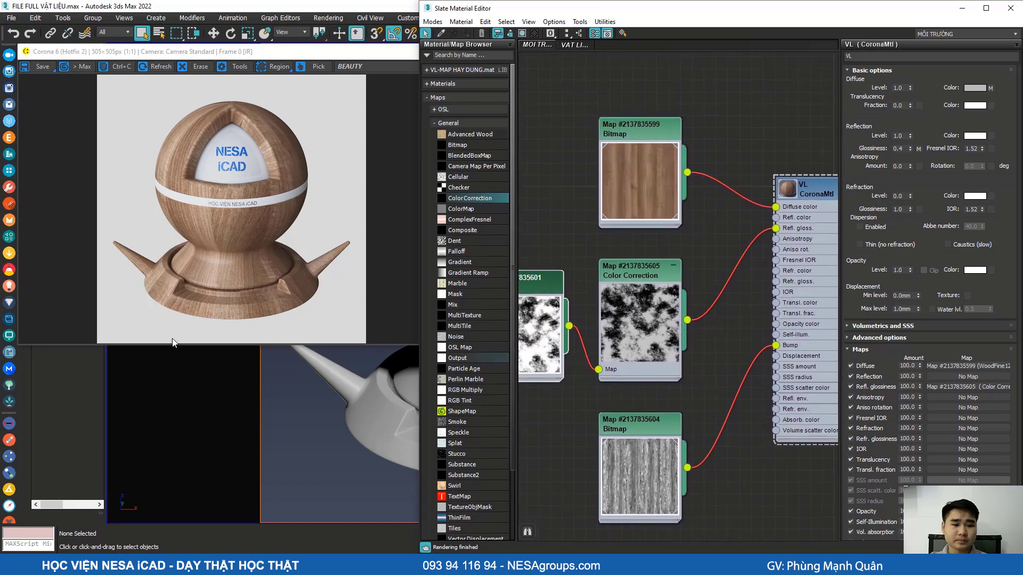
{"action": "scroll", "coordinate": [235, 299], "scroll_direction": "up", "scroll_amount": 2}
{"action": "middle_click_drag", "start_coordinate": [256, 288], "coordinate": [276, 248]}
{"action": "scroll", "coordinate": [189, 245], "scroll_direction": "down", "scroll_amount": 1}
{"action": "scroll", "coordinate": [128, 256], "scroll_direction": "up", "scroll_amount": 1}
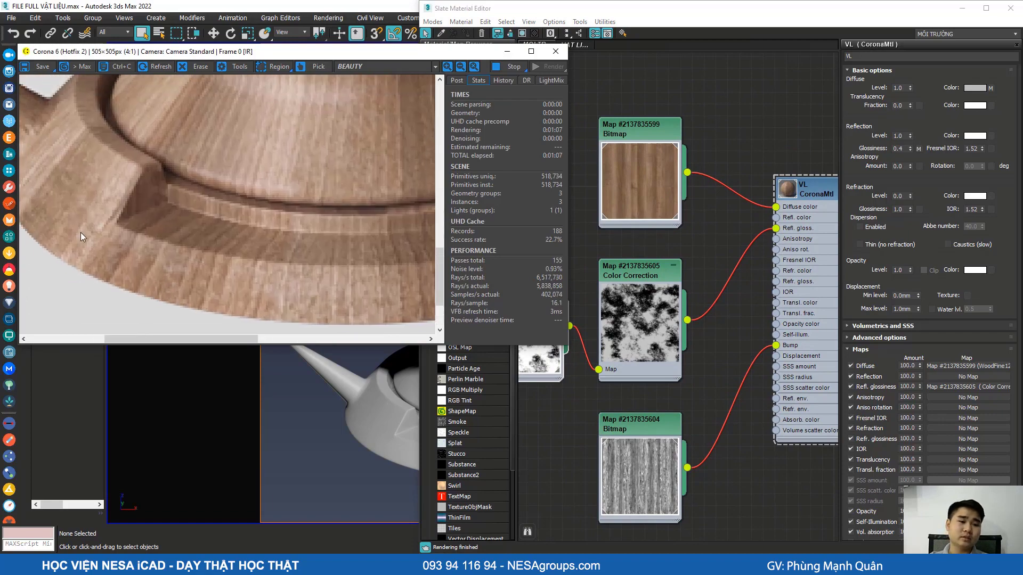
{"action": "scroll", "coordinate": [138, 254], "scroll_direction": "down", "scroll_amount": 4}
{"action": "scroll", "coordinate": [203, 240], "scroll_direction": "up", "scroll_amount": 2}
{"action": "scroll", "coordinate": [251, 224], "scroll_direction": "down", "scroll_amount": 2}
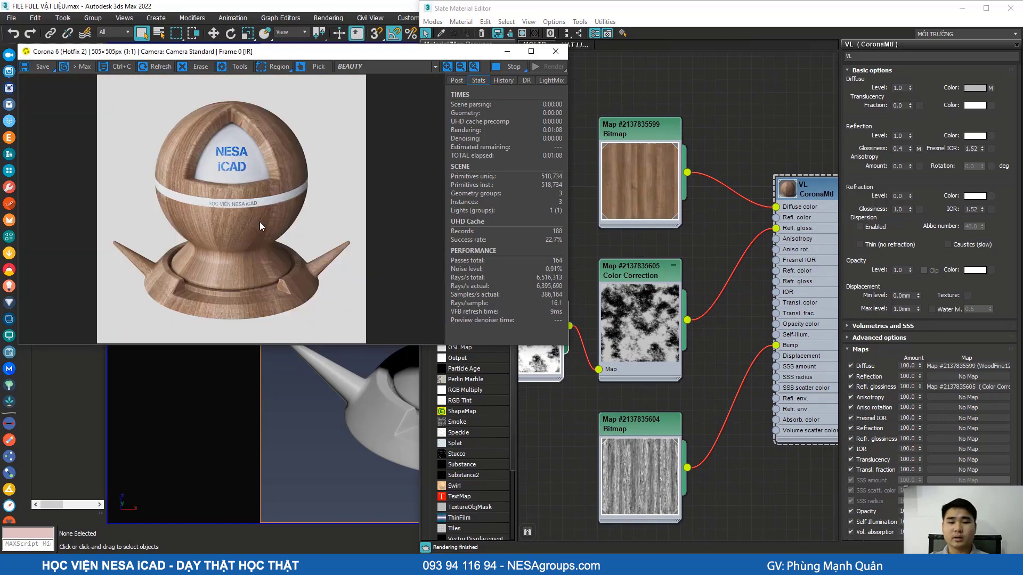
Step: Find free space below the wood nodes, collapse the general maps and expand the VL-MAP HAY DUNG.mat library
{"action": "left_click", "coordinate": [685, 210]}
{"action": "scroll", "coordinate": [707, 215], "scroll_direction": "down", "scroll_amount": 3}
{"action": "scroll", "coordinate": [554, 296], "scroll_direction": "up", "scroll_amount": 2}
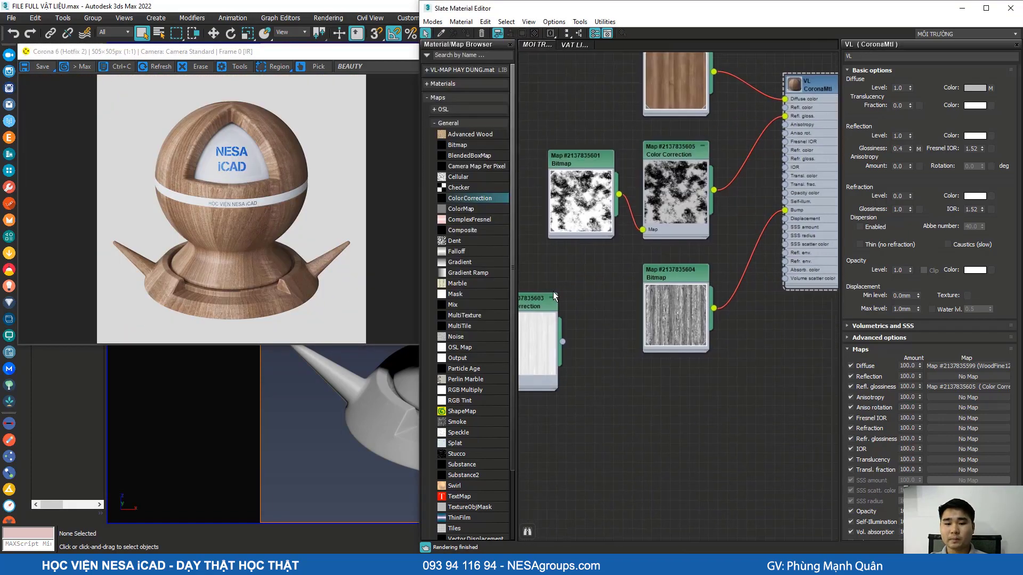
{"action": "left_click_drag", "start_coordinate": [548, 302], "coordinate": [530, 349]}
{"action": "scroll", "coordinate": [563, 463], "scroll_direction": "down", "scroll_amount": 4}
{"action": "middle_click_drag", "start_coordinate": [565, 463], "coordinate": [573, 256]}
{"action": "scroll", "coordinate": [629, 215], "scroll_direction": "up", "scroll_amount": 3}
{"action": "middle_click_drag", "start_coordinate": [630, 224], "coordinate": [639, 231]}
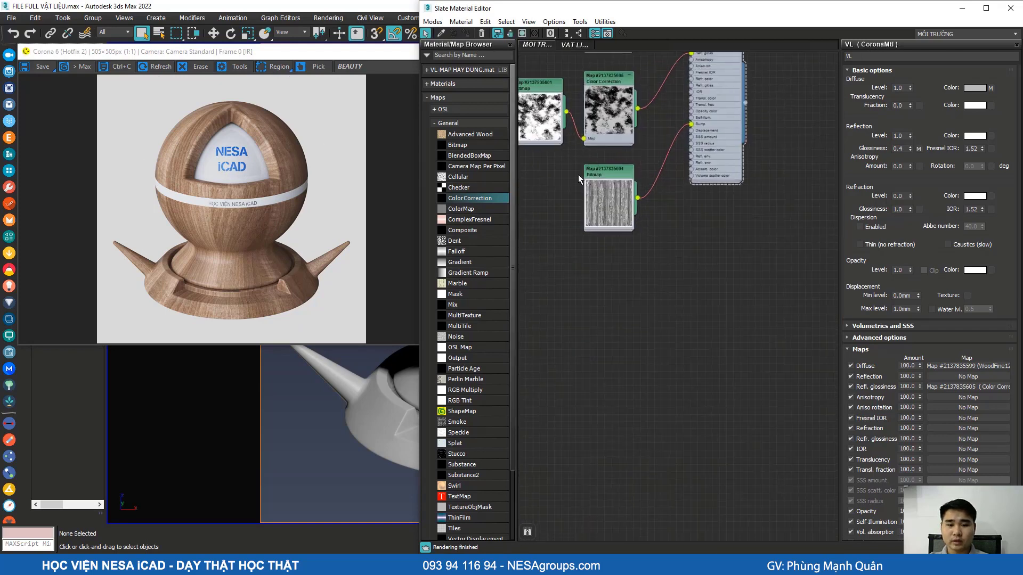
{"action": "left_click", "coordinate": [449, 123]}
{"action": "left_click", "coordinate": [456, 72]}
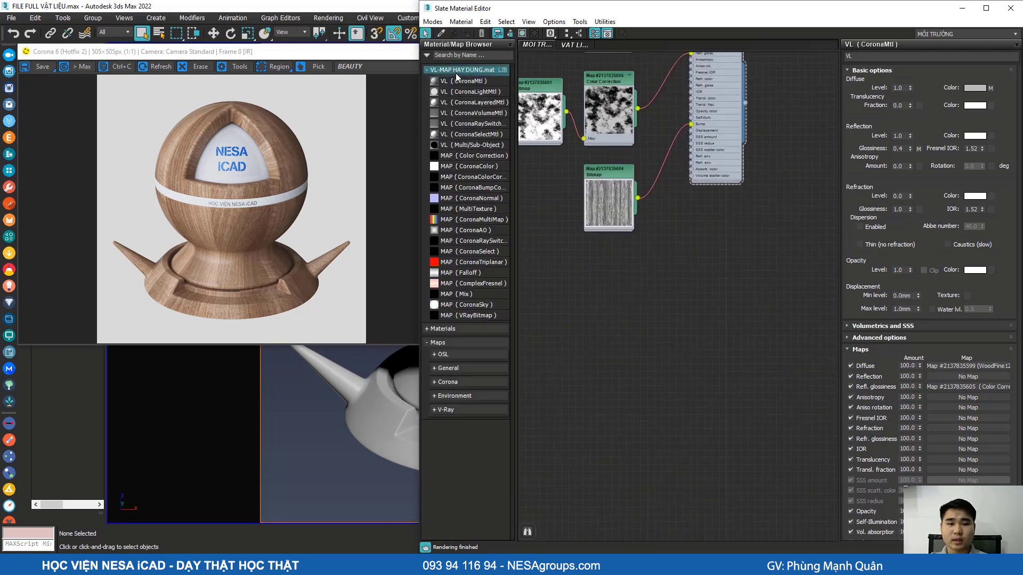
Step: Add a new CoronaMtl from the VL-MAP HAY DUNG.mat library below the wood material's nodes
{"action": "double_click", "coordinate": [661, 298]}
{"action": "left_click_drag", "start_coordinate": [457, 83], "coordinate": [770, 266]}
{"action": "scroll", "coordinate": [668, 305], "scroll_direction": "up", "scroll_amount": 2}
{"action": "right_click", "coordinate": [660, 302]}
{"action": "left_click", "coordinate": [654, 294]}
{"action": "scroll", "coordinate": [728, 231], "scroll_direction": "down", "scroll_amount": 3}
{"action": "middle_click_drag", "start_coordinate": [728, 231], "coordinate": [683, 257]}
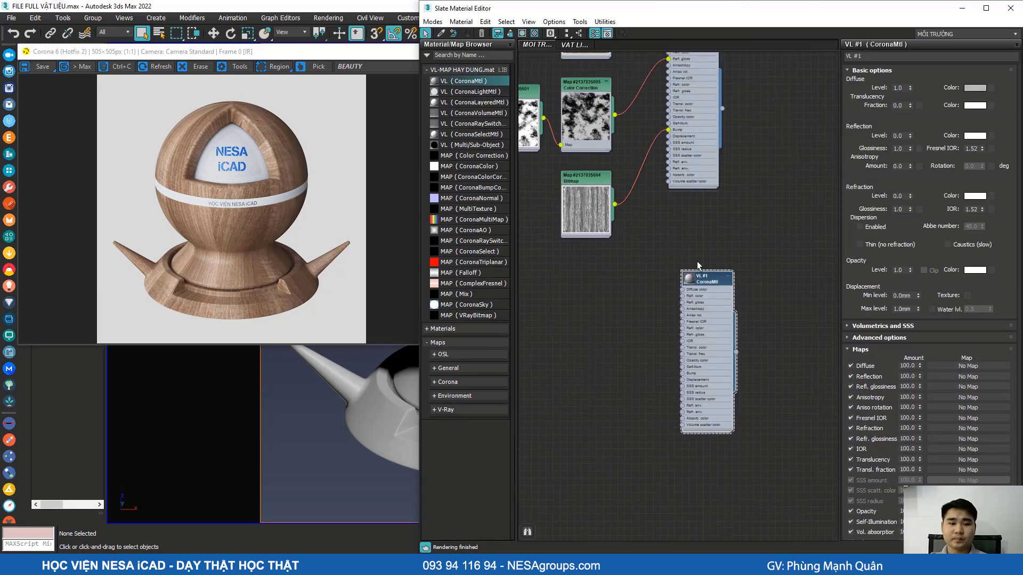
{"action": "scroll", "coordinate": [687, 260], "scroll_direction": "up", "scroll_amount": 4}
{"action": "scroll", "coordinate": [714, 294], "scroll_direction": "up", "scroll_amount": 2}
{"action": "scroll", "coordinate": [721, 253], "scroll_direction": "down", "scroll_amount": 2}
Step: Select the material ball in the viewport and assign the new CoronaMtl to it
{"action": "left_click", "coordinate": [639, 282]}
{"action": "left_click", "coordinate": [390, 393]}
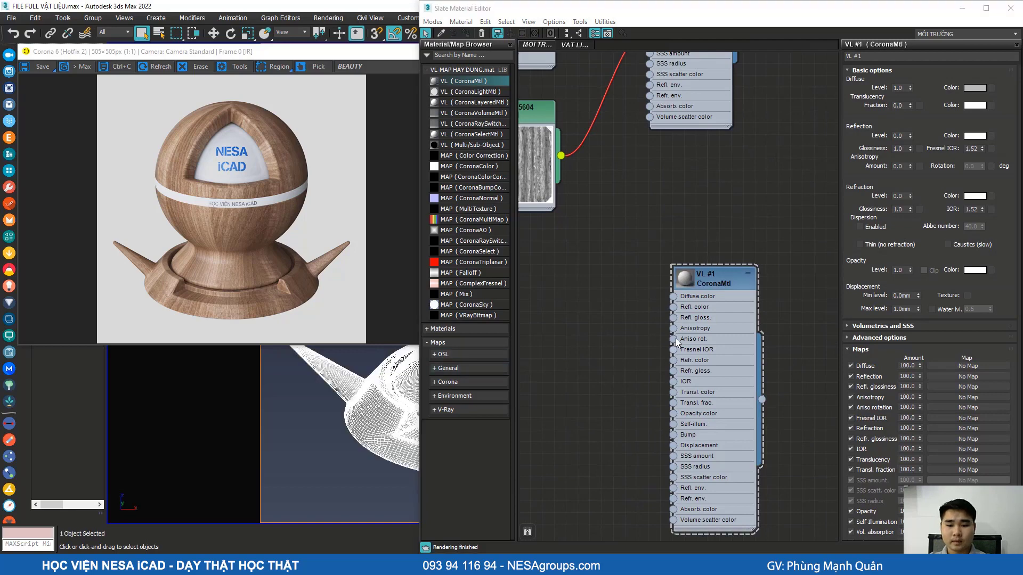
{"action": "left_click", "coordinate": [720, 282]}
{"action": "key", "text": "a"}
{"action": "scroll", "coordinate": [677, 282], "scroll_direction": "up", "scroll_amount": 2}
{"action": "middle_click_drag", "start_coordinate": [681, 283], "coordinate": [680, 238]}
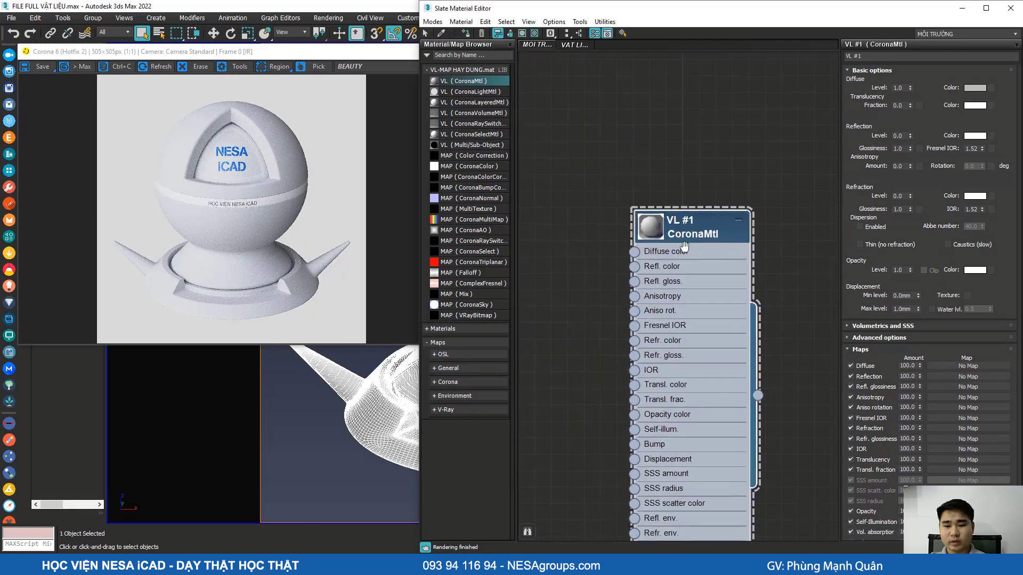
{"action": "left_click_drag", "start_coordinate": [680, 234], "coordinate": [663, 196]}
{"action": "scroll", "coordinate": [634, 269], "scroll_direction": "down", "scroll_amount": 1}
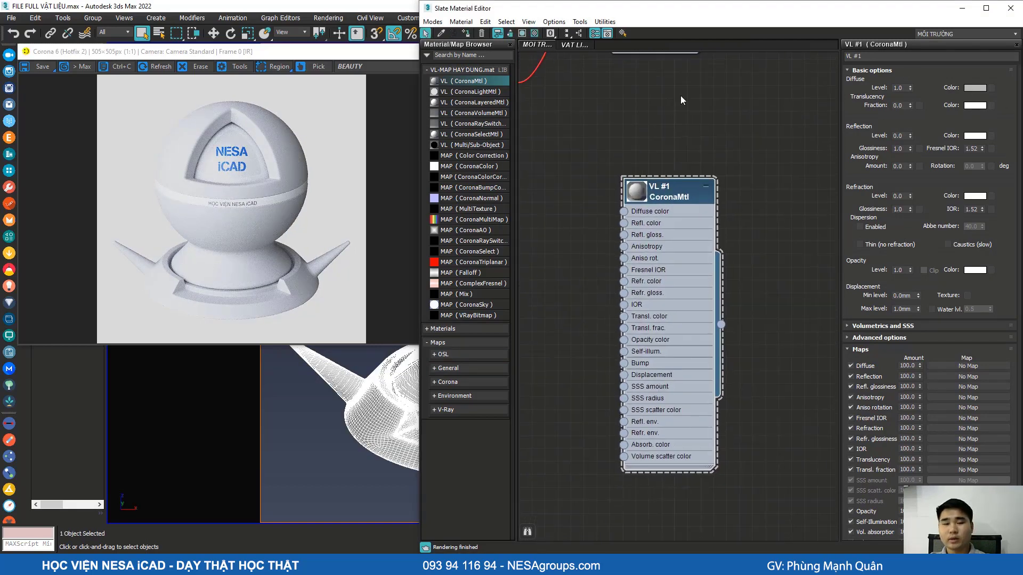
Step: Set the new CoronaMtl's diffuse color to black and its reflection level to 1.0
{"action": "left_click", "coordinate": [973, 88]}
{"action": "left_click_drag", "start_coordinate": [478, 194], "coordinate": [490, 177]}
{"action": "left_click", "coordinate": [565, 273]}
{"action": "left_click_drag", "start_coordinate": [910, 134], "coordinate": [909, 80]}
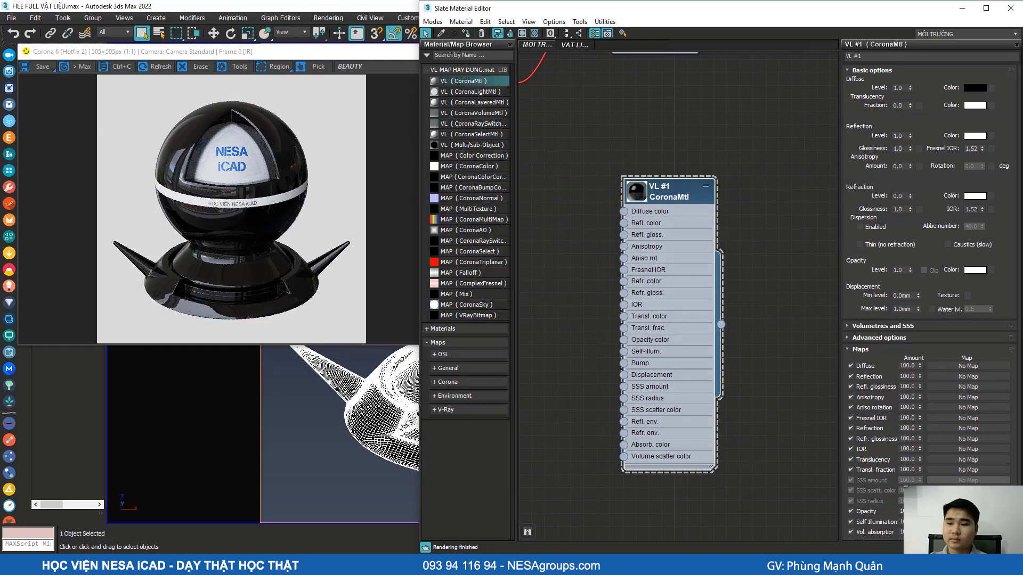
Step: Set the Fresnel IOR to 25 and the reflection color to a neutral grey with a value of about 114
{"action": "double_click", "coordinate": [971, 148]}
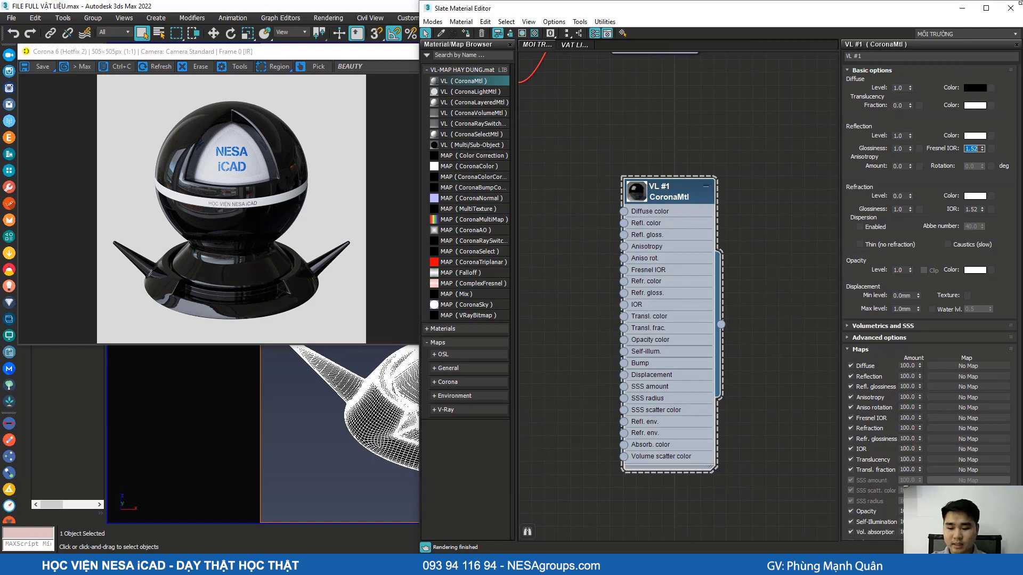
{"action": "type", "text": "25"}
{"action": "key", "text": "Return"}
{"action": "left_click", "coordinate": [975, 136]}
{"action": "left_click_drag", "start_coordinate": [475, 213], "coordinate": [475, 208]}
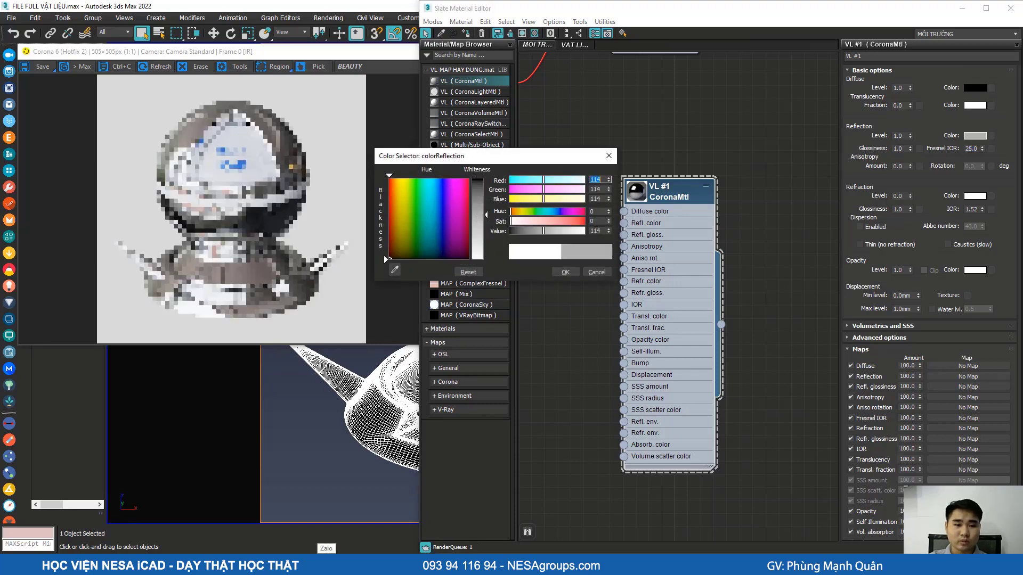
{"action": "left_click", "coordinate": [563, 271]}
Step: Set the reflection glossiness to 0.75 and inspect the metal reflections in the render
{"action": "double_click", "coordinate": [898, 149]}
{"action": "type", "text": "0.75"}
{"action": "key", "text": "Return"}
{"action": "scroll", "coordinate": [256, 310], "scroll_direction": "up", "scroll_amount": 2}
{"action": "scroll", "coordinate": [256, 310], "scroll_direction": "down", "scroll_amount": 2}
{"action": "scroll", "coordinate": [250, 245], "scroll_direction": "up", "scroll_amount": 1}
{"action": "scroll", "coordinate": [226, 271], "scroll_direction": "down", "scroll_amount": 1}
{"action": "scroll", "coordinate": [209, 322], "scroll_direction": "up", "scroll_amount": 1}
{"action": "scroll", "coordinate": [208, 322], "scroll_direction": "down", "scroll_amount": 1}
Step: Switch to the GỖ texture folder in File Explorer and preview the Scraches image
{"action": "left_click", "coordinate": [801, 176]}
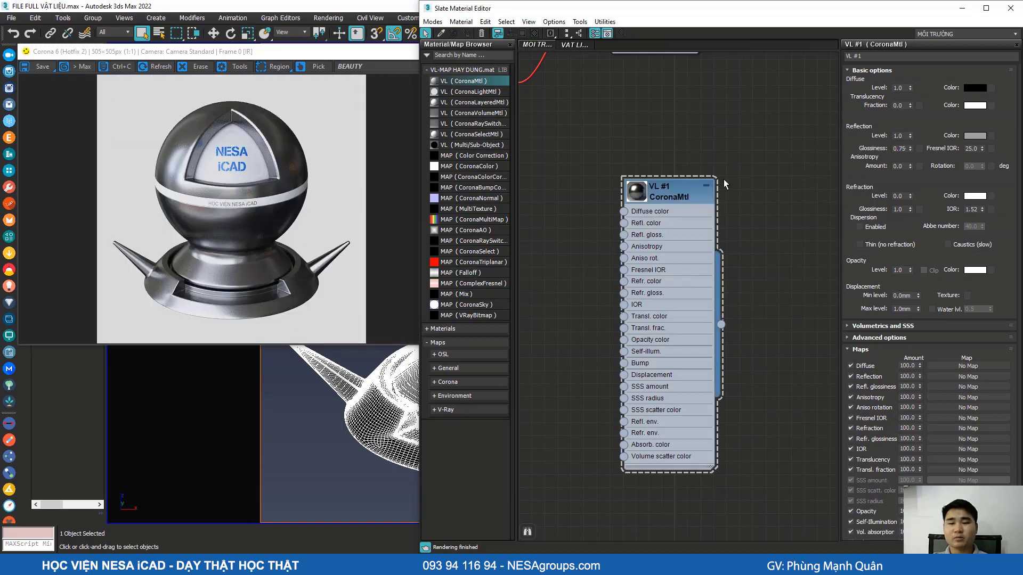
{"action": "scroll", "coordinate": [611, 256], "scroll_direction": "down", "scroll_amount": 4}
{"action": "scroll", "coordinate": [599, 239], "scroll_direction": "up", "scroll_amount": 3}
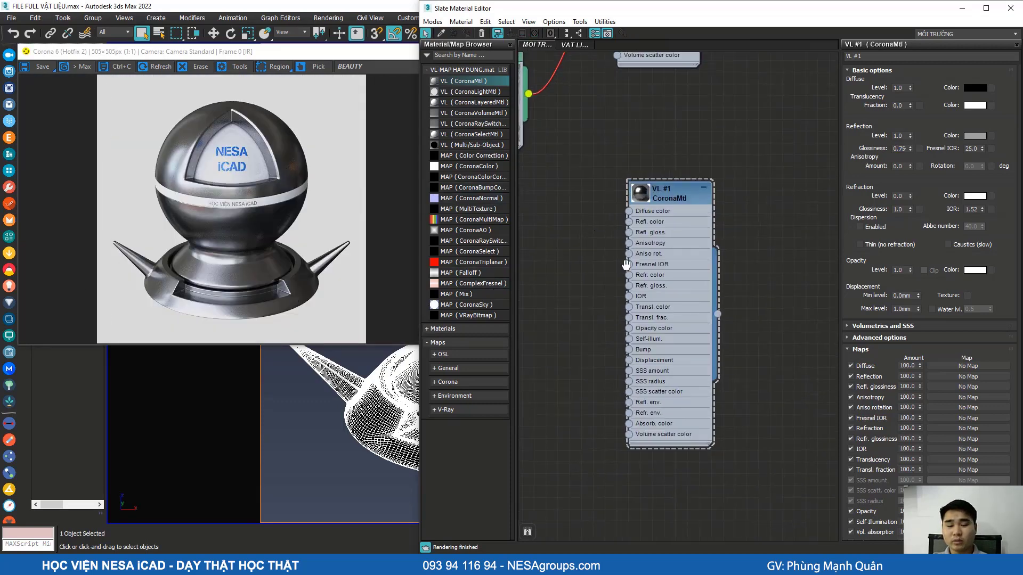
{"action": "middle_click_drag", "start_coordinate": [628, 262], "coordinate": [666, 316]}
{"action": "key", "text": "alt+Tab"}
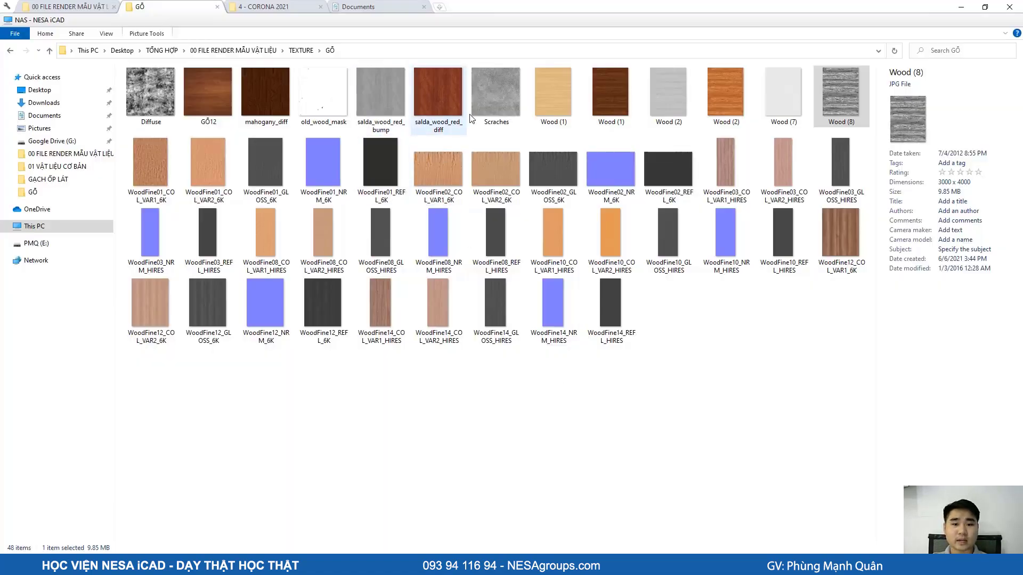
{"action": "double_click", "coordinate": [492, 89]}
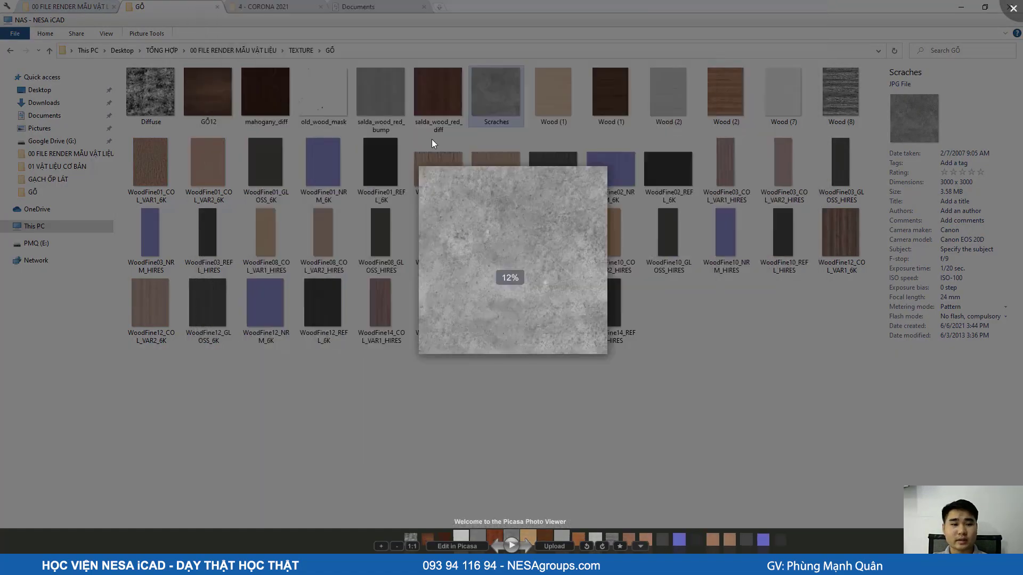
{"action": "left_click", "coordinate": [432, 139]}
Step: Open the 00 MASK folder inside TEXTURE and preview the vase2 bamp image
{"action": "left_click", "coordinate": [68, 6]}
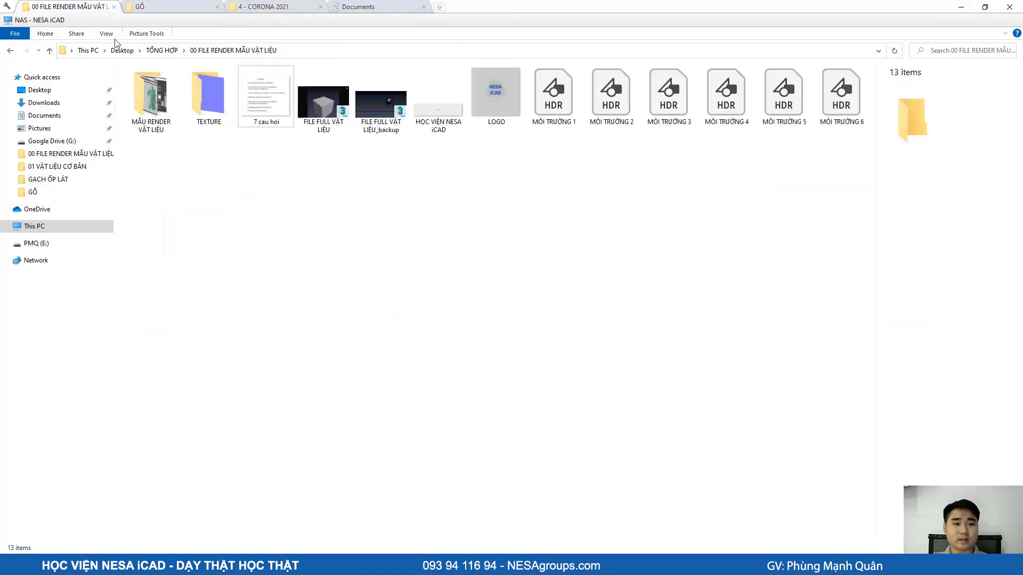
{"action": "left_click", "coordinate": [140, 7]}
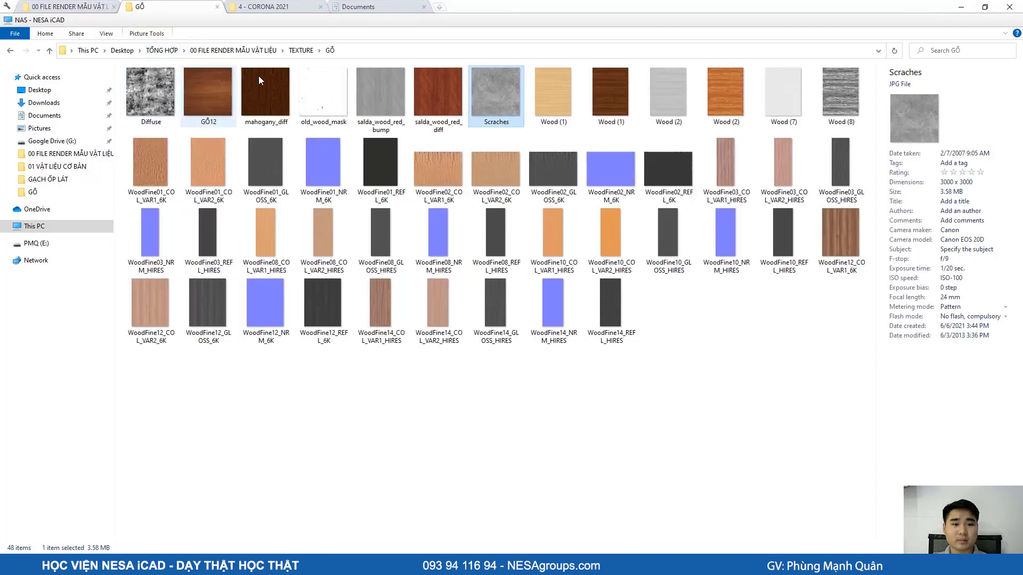
{"action": "left_click", "coordinate": [300, 50]}
{"action": "double_click", "coordinate": [152, 105]}
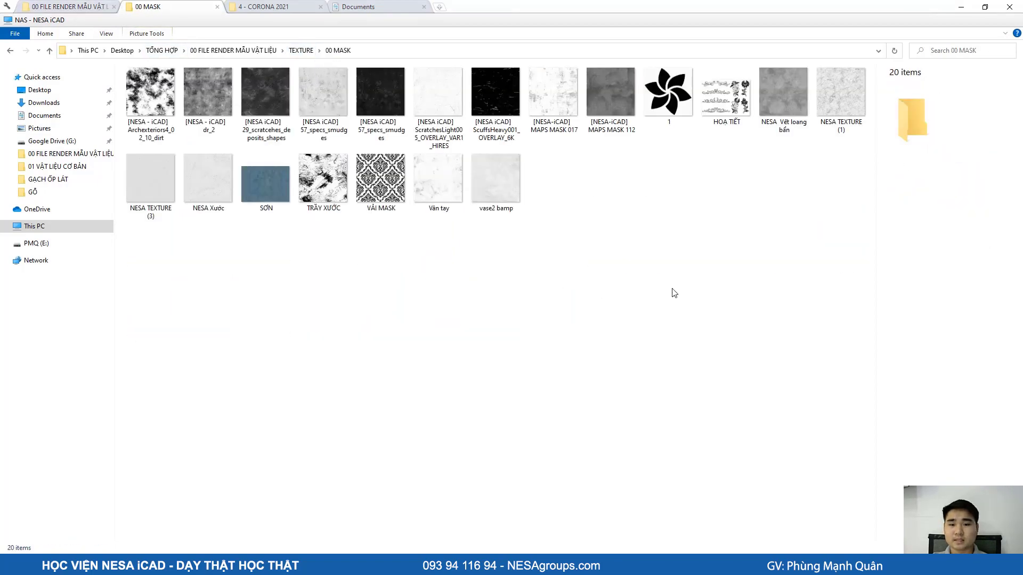
{"action": "double_click", "coordinate": [482, 171]}
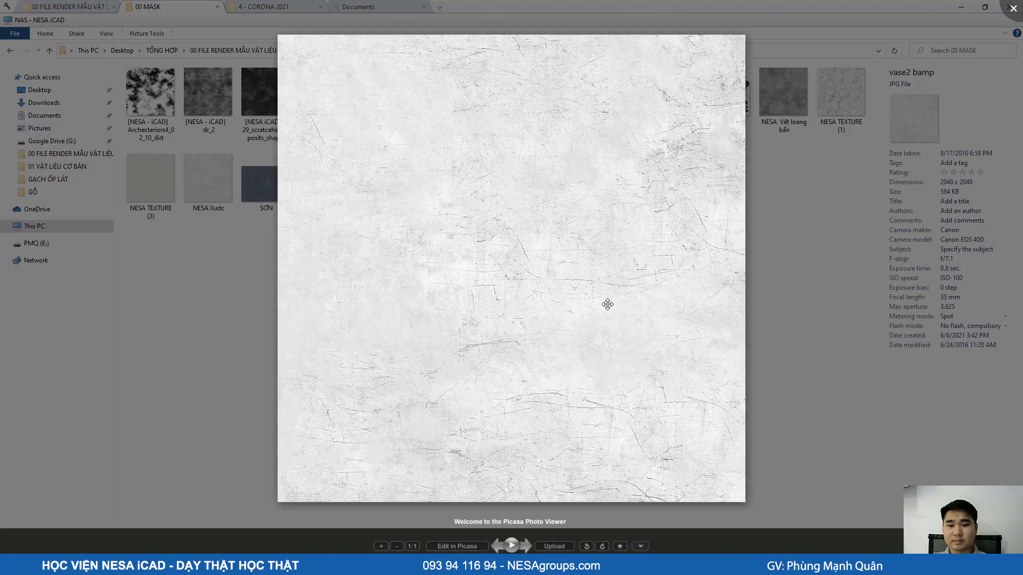
{"action": "scroll", "coordinate": [435, 276], "scroll_direction": "down", "scroll_amount": 5}
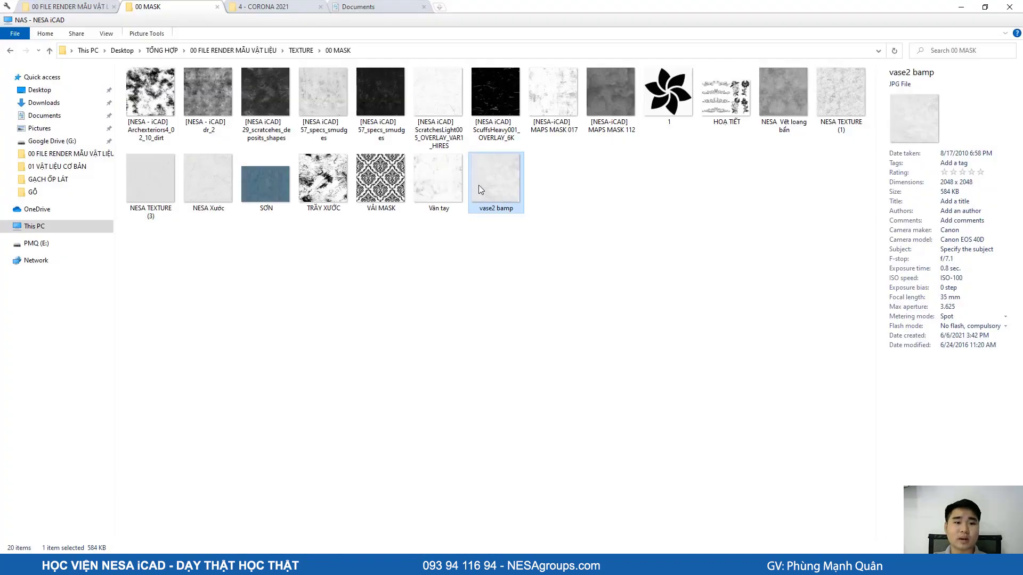
{"action": "double_click", "coordinate": [488, 175]}
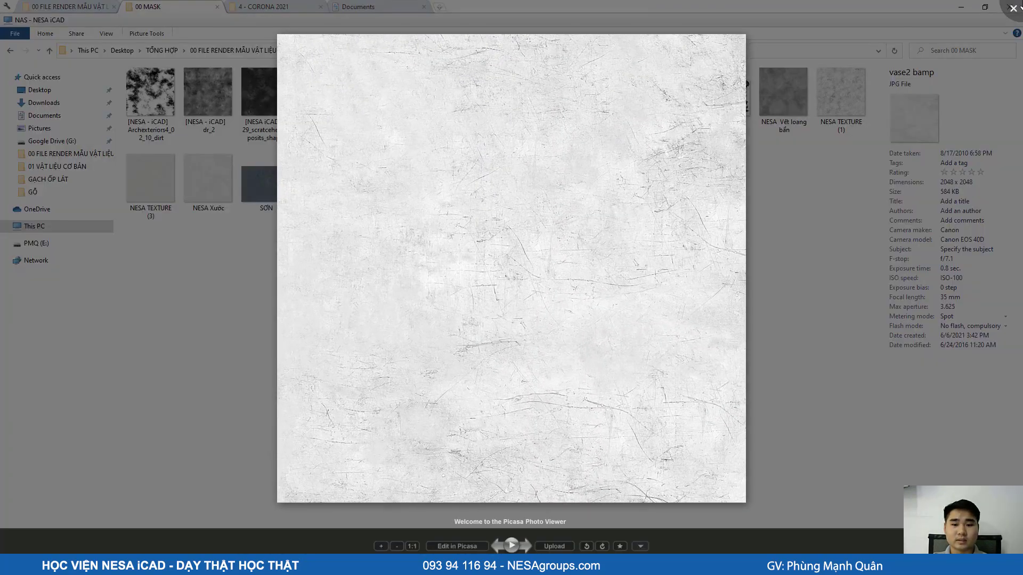
{"action": "key", "text": "Escape"}
Step: Preview the NESA Xước image and examine its fine scratches up close
{"action": "left_click", "coordinate": [197, 194]}
{"action": "double_click", "coordinate": [197, 194]}
{"action": "scroll", "coordinate": [515, 256], "scroll_direction": "up", "scroll_amount": 5}
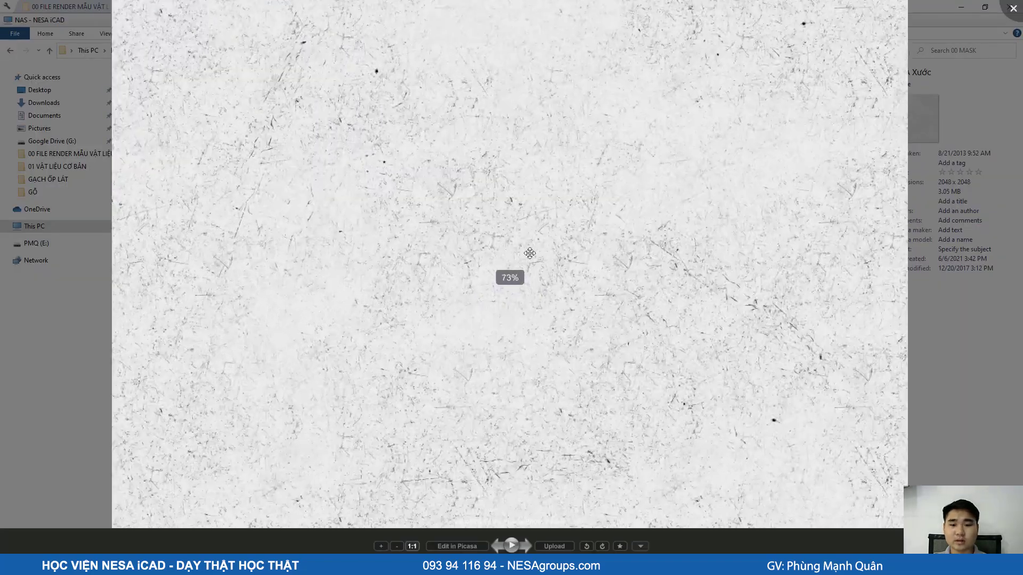
{"action": "scroll", "coordinate": [393, 228], "scroll_direction": "down", "scroll_amount": 5}
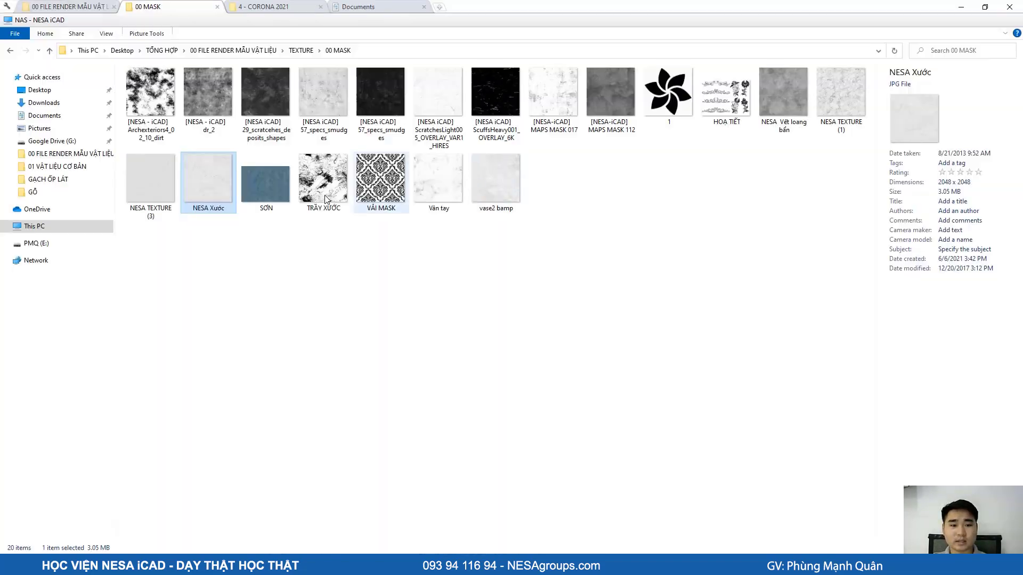
Step: Bring the NESA Xước image into the Slate Material Editor as a bitmap and connect it to VL #1's reflection glossiness
{"action": "left_click_drag", "start_coordinate": [223, 186], "coordinate": [565, 261]}
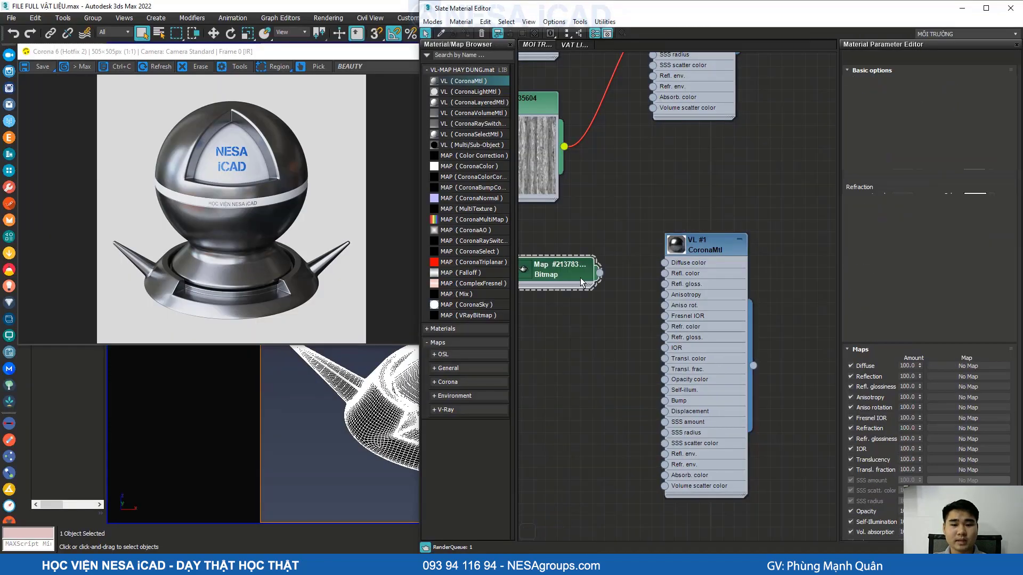
{"action": "scroll", "coordinate": [586, 274], "scroll_direction": "up", "scroll_amount": 2}
{"action": "scroll", "coordinate": [589, 273], "scroll_direction": "up", "scroll_amount": 3}
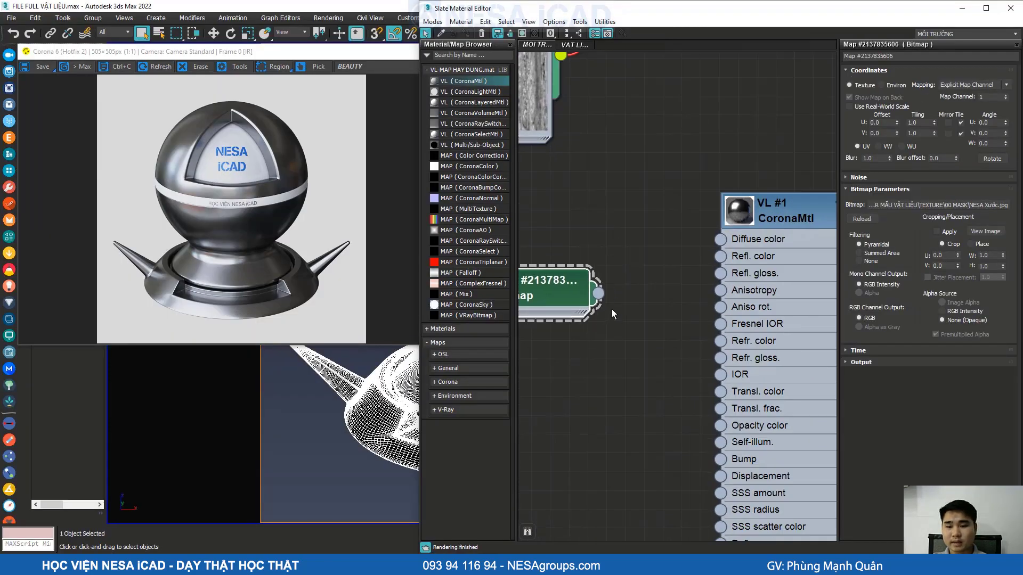
{"action": "left_click", "coordinate": [778, 196]}
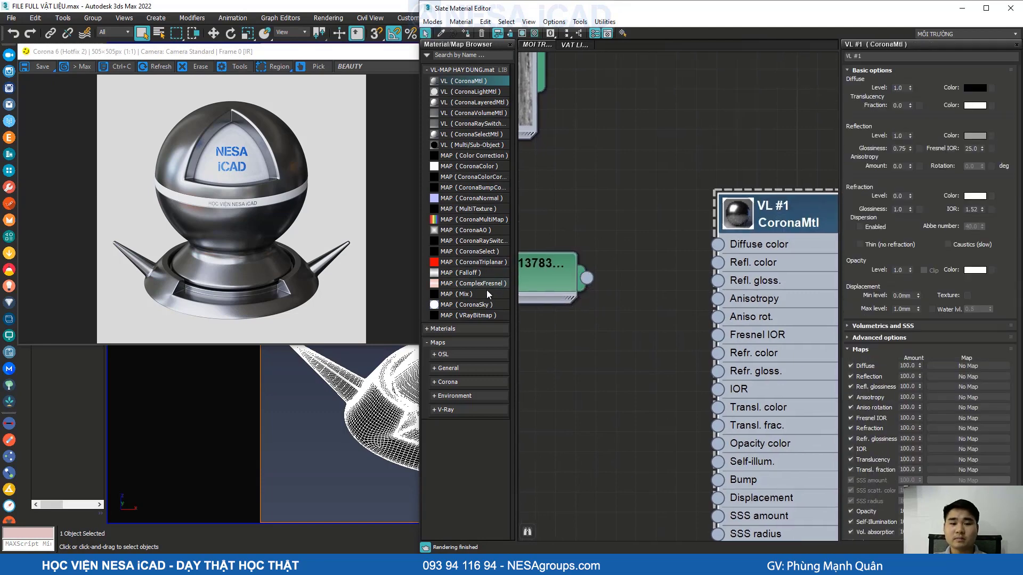
{"action": "scroll", "coordinate": [595, 291], "scroll_direction": "up", "scroll_amount": 1}
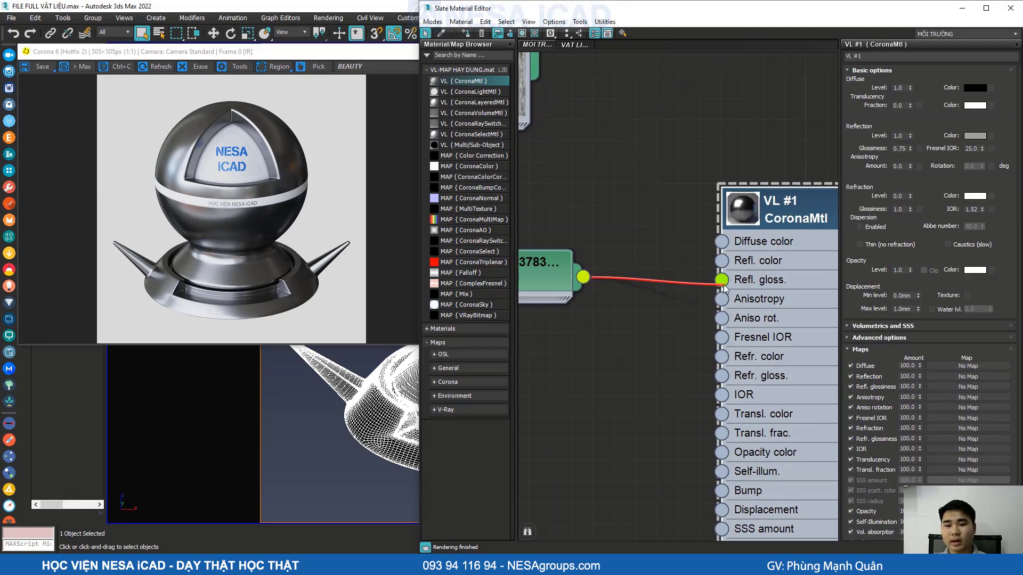
{"action": "left_click_drag", "start_coordinate": [723, 289], "coordinate": [722, 282]}
{"action": "scroll", "coordinate": [223, 261], "scroll_direction": "up", "scroll_amount": 3}
Step: Examine the scratches on the rendered ball and open the parameters of the NESA Xước bitmap connected to VL #1
{"action": "left_click", "coordinate": [235, 219]}
{"action": "scroll", "coordinate": [251, 249], "scroll_direction": "down", "scroll_amount": 2}
{"action": "scroll", "coordinate": [245, 269], "scroll_direction": "down", "scroll_amount": 1}
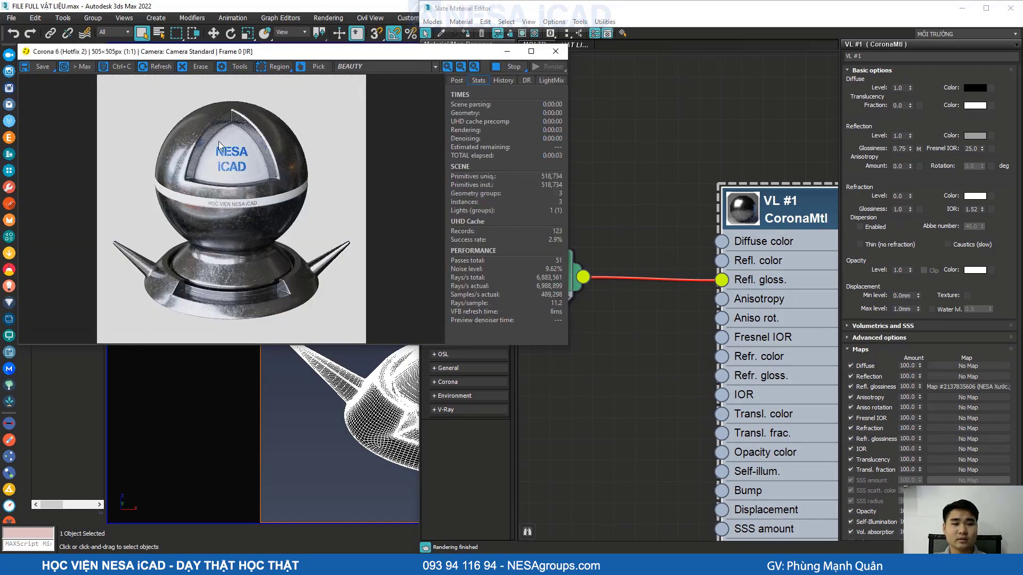
{"action": "scroll", "coordinate": [221, 170], "scroll_direction": "up", "scroll_amount": 1}
{"action": "scroll", "coordinate": [354, 256], "scroll_direction": "down", "scroll_amount": 1}
{"action": "scroll", "coordinate": [630, 310], "scroll_direction": "down", "scroll_amount": 1}
{"action": "middle_click_drag", "start_coordinate": [524, 284], "coordinate": [600, 247]}
{"action": "scroll", "coordinate": [589, 285], "scroll_direction": "up", "scroll_amount": 1}
{"action": "double_click", "coordinate": [592, 300]}
{"action": "left_click_drag", "start_coordinate": [601, 248], "coordinate": [604, 245]}
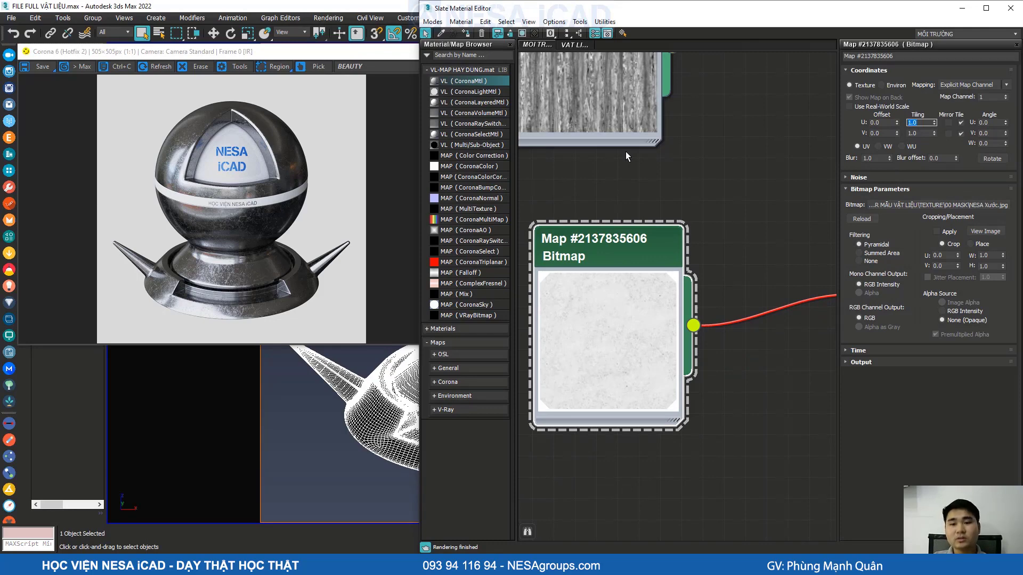
Step: Switch to the 00 MASK folder in File Explorer and preview the NESA Xước image, examining its scratches up close
{"action": "key", "text": "alt+Tab"}
{"action": "double_click", "coordinate": [201, 183]}
{"action": "scroll", "coordinate": [544, 342], "scroll_direction": "up", "scroll_amount": 5}
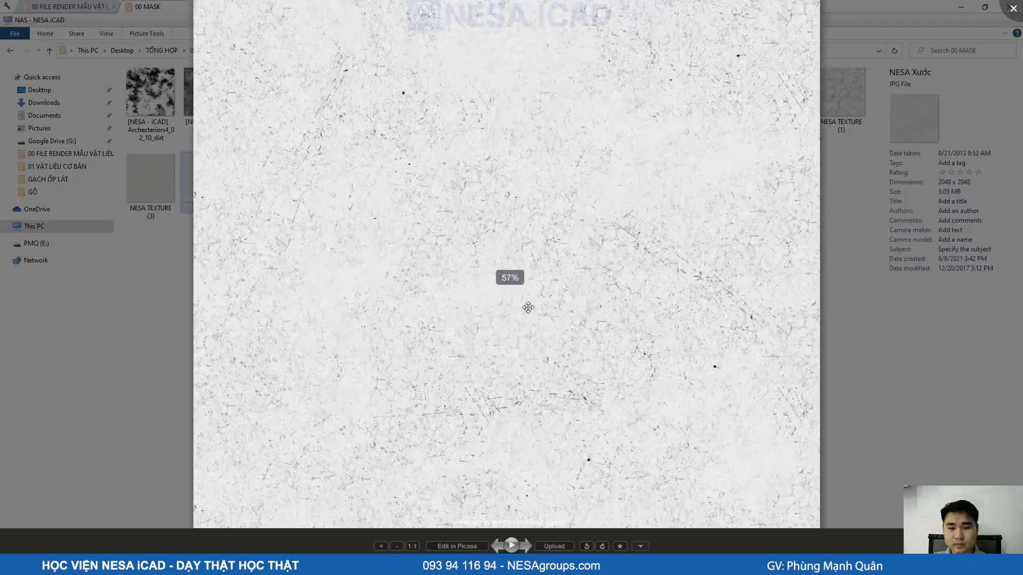
{"action": "left_click_drag", "start_coordinate": [549, 479], "coordinate": [586, 312]}
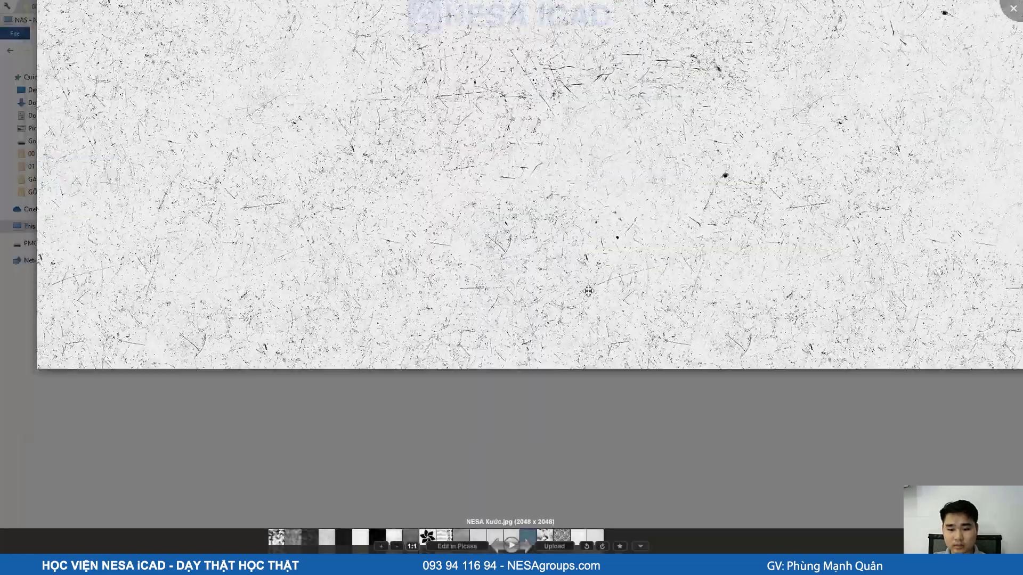
{"action": "scroll", "coordinate": [560, 282], "scroll_direction": "up", "scroll_amount": 1}
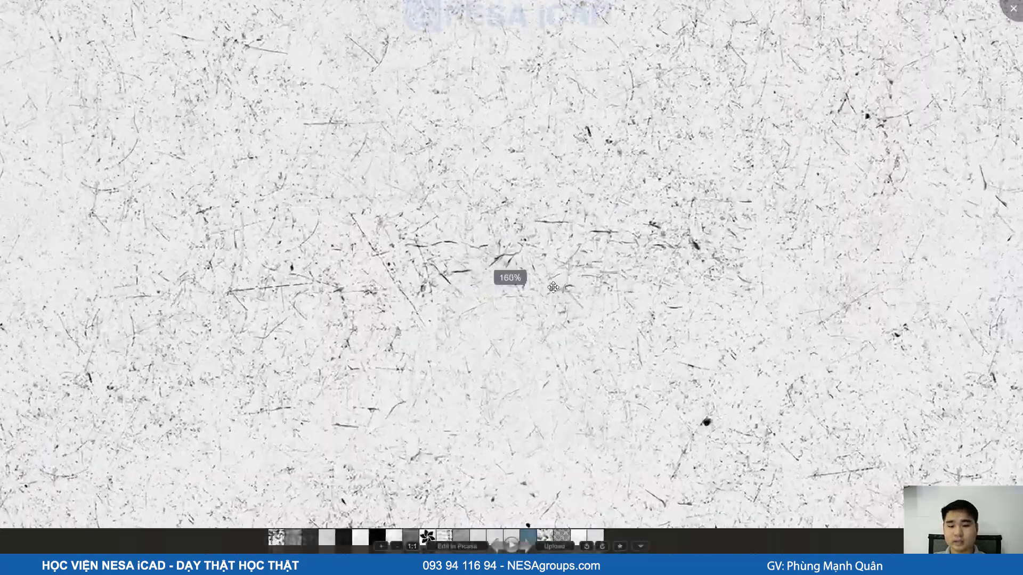
{"action": "scroll", "coordinate": [559, 282], "scroll_direction": "down", "scroll_amount": 3}
{"action": "scroll", "coordinate": [583, 293], "scroll_direction": "up", "scroll_amount": 3}
{"action": "scroll", "coordinate": [589, 299], "scroll_direction": "up", "scroll_amount": 6}
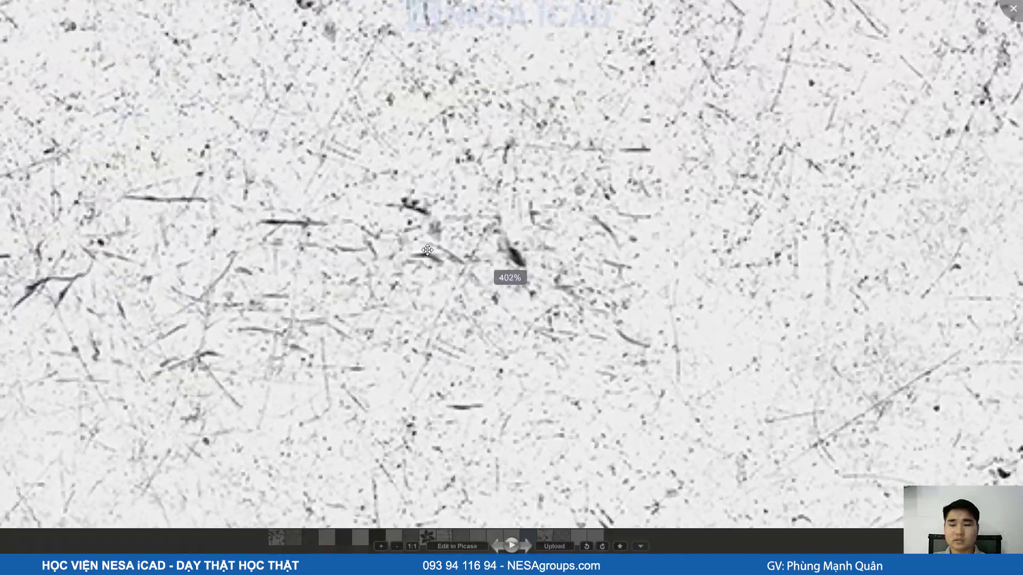
{"action": "key", "text": "Escape"}
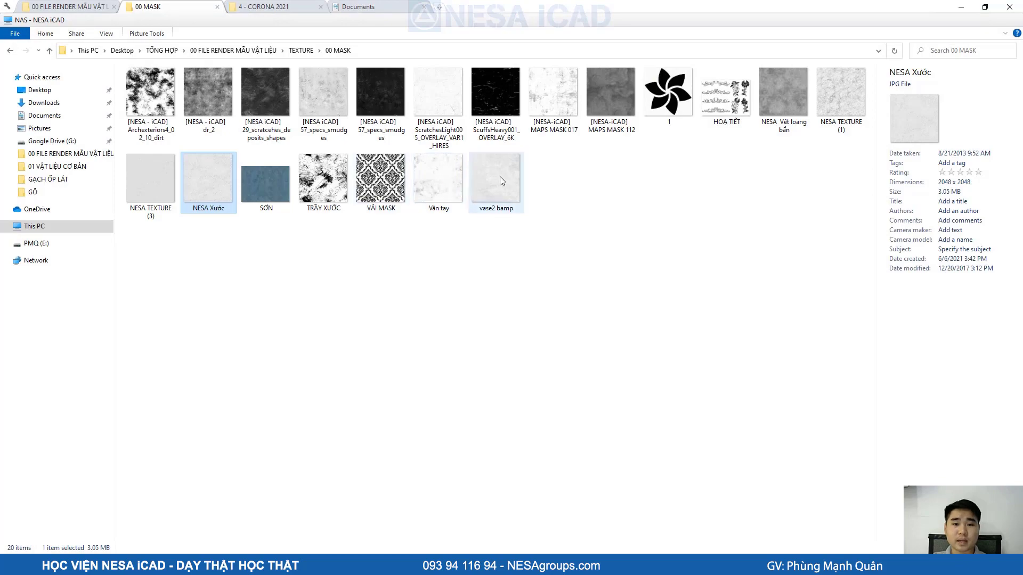
Step: Preview the vase2 bamp image and bring it into the Slate Material Editor as a new bitmap
{"action": "scroll", "coordinate": [595, 262], "scroll_direction": "up", "scroll_amount": 3}
{"action": "scroll", "coordinate": [596, 263], "scroll_direction": "down", "scroll_amount": 8}
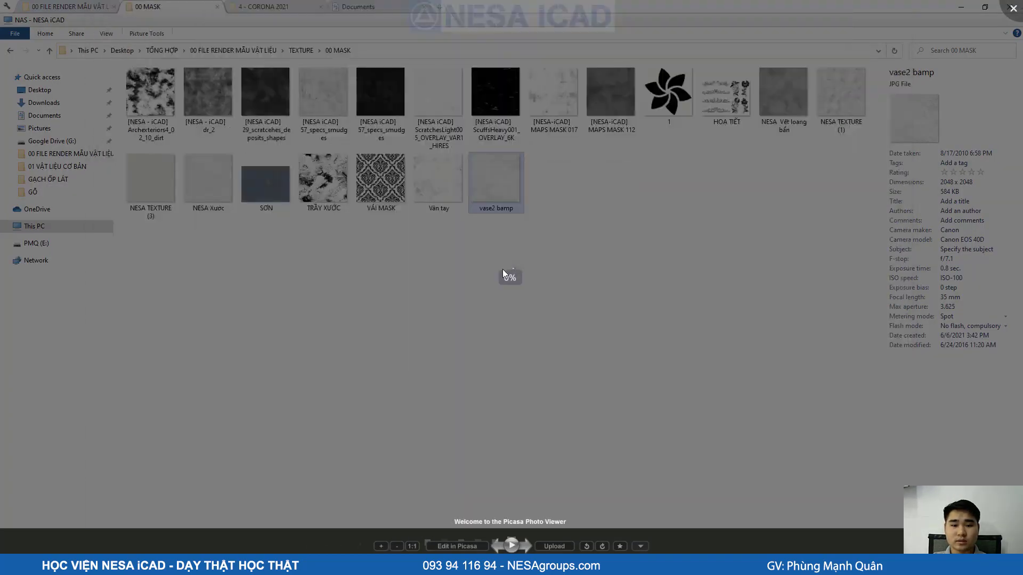
{"action": "key", "text": "Escape"}
{"action": "left_click_drag", "start_coordinate": [500, 182], "coordinate": [623, 505]}
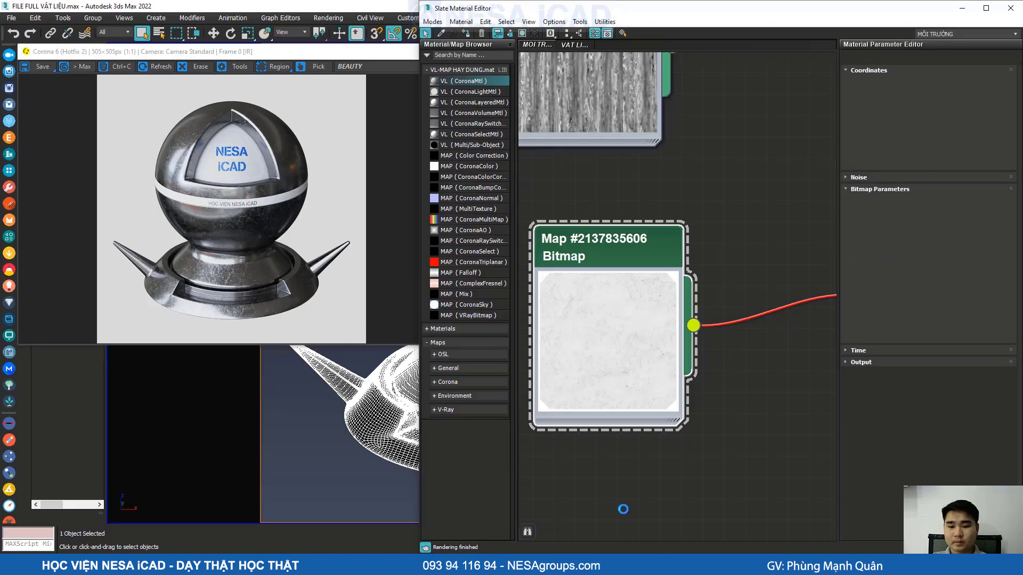
{"action": "middle_click_drag", "start_coordinate": [624, 500], "coordinate": [594, 358]}
{"action": "scroll", "coordinate": [594, 358], "scroll_direction": "down", "scroll_amount": 1}
Step: Connect the vase2 bamp bitmap to VL #1's reflection glossiness, delete the NESA Xước bitmap and move the new node into its place
{"action": "left_click_drag", "start_coordinate": [642, 401], "coordinate": [778, 201]}
{"action": "left_click_drag", "start_coordinate": [609, 170], "coordinate": [612, 495]}
{"action": "key", "text": "Delete"}
{"action": "left_click_drag", "start_coordinate": [611, 400], "coordinate": [629, 203]}
Step: Examine the scratch reflections on the base and upper sphere of the rendered ball up close
{"action": "scroll", "coordinate": [209, 213], "scroll_direction": "up", "scroll_amount": 2}
{"action": "scroll", "coordinate": [257, 270], "scroll_direction": "down", "scroll_amount": 2}
{"action": "scroll", "coordinate": [209, 252], "scroll_direction": "up", "scroll_amount": 2}
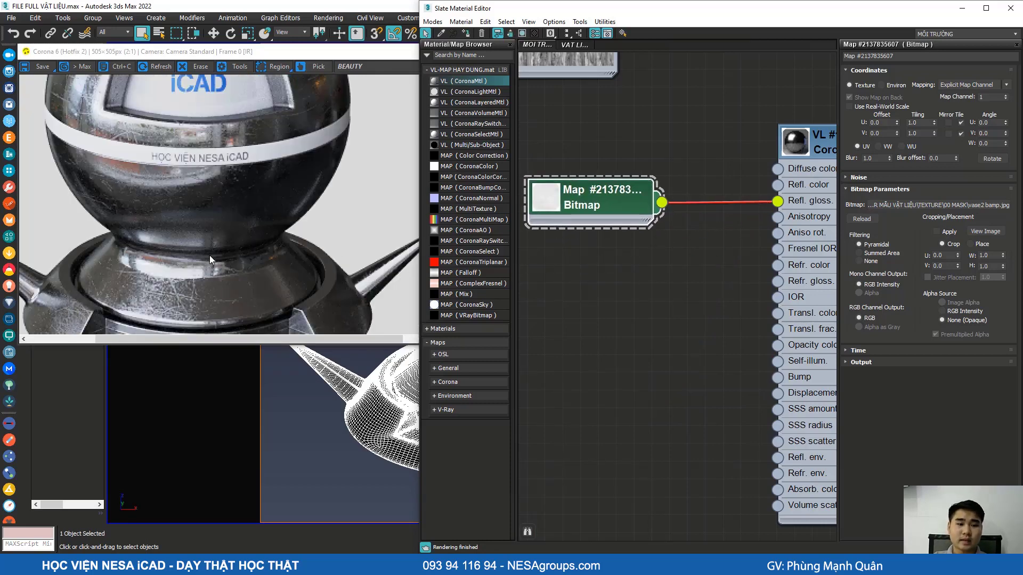
{"action": "middle_click_drag", "start_coordinate": [209, 252], "coordinate": [225, 181]}
{"action": "scroll", "coordinate": [237, 162], "scroll_direction": "up", "scroll_amount": 3}
{"action": "scroll", "coordinate": [179, 180], "scroll_direction": "down", "scroll_amount": 3}
{"action": "scroll", "coordinate": [204, 193], "scroll_direction": "down", "scroll_amount": 3}
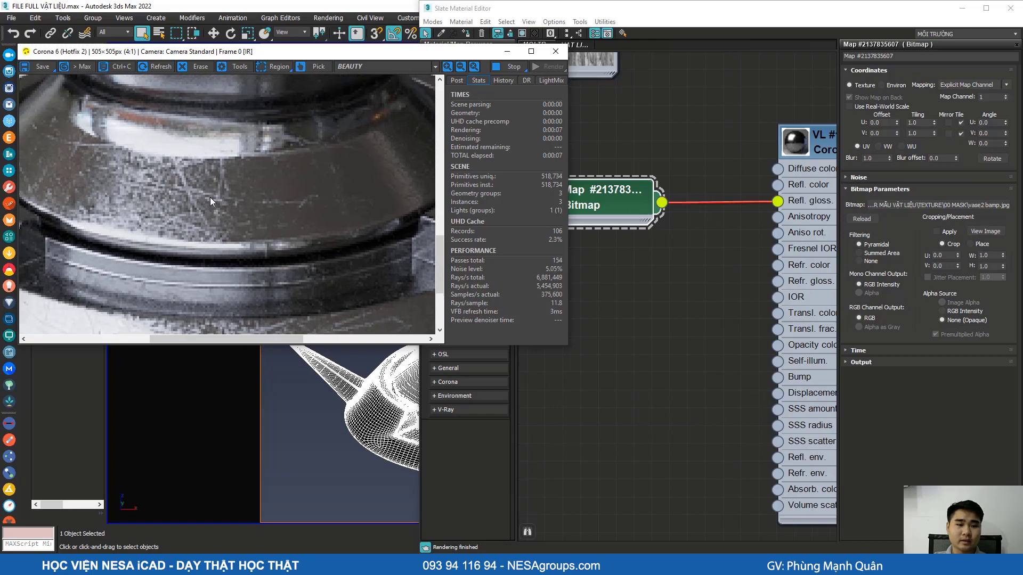
{"action": "scroll", "coordinate": [178, 119], "scroll_direction": "up", "scroll_amount": 3}
{"action": "scroll", "coordinate": [258, 162], "scroll_direction": "down", "scroll_amount": 2}
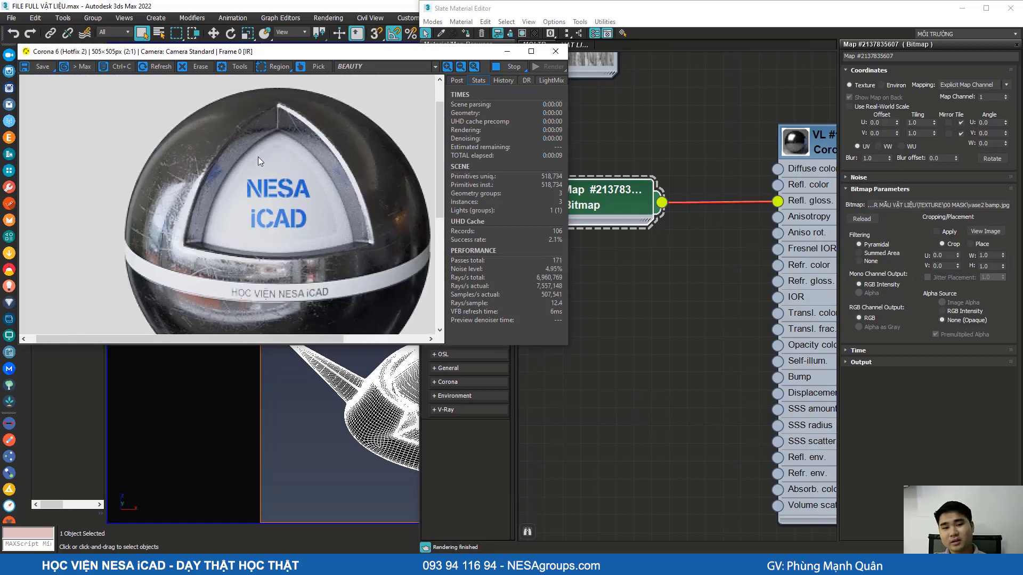
Step: Enlarge the vase2 bamp bitmap node's preview and arrange the node below the wood bitmap, beside VL #1
{"action": "left_click", "coordinate": [630, 205]}
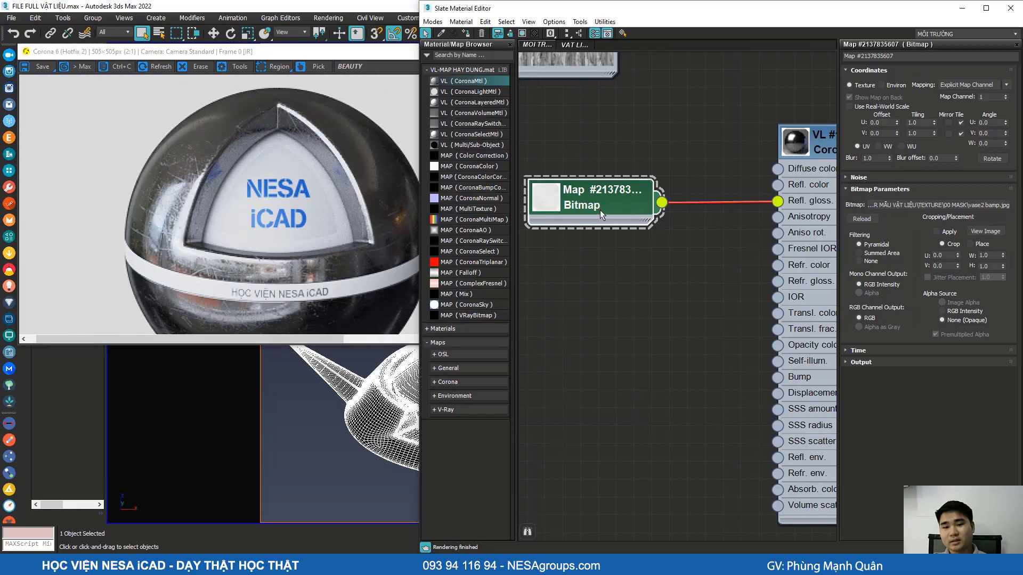
{"action": "middle_click_drag", "start_coordinate": [602, 210], "coordinate": [704, 271]}
{"action": "scroll", "coordinate": [622, 260], "scroll_direction": "up", "scroll_amount": 1}
{"action": "double_click", "coordinate": [656, 256]}
{"action": "left_click_drag", "start_coordinate": [679, 242], "coordinate": [615, 137]}
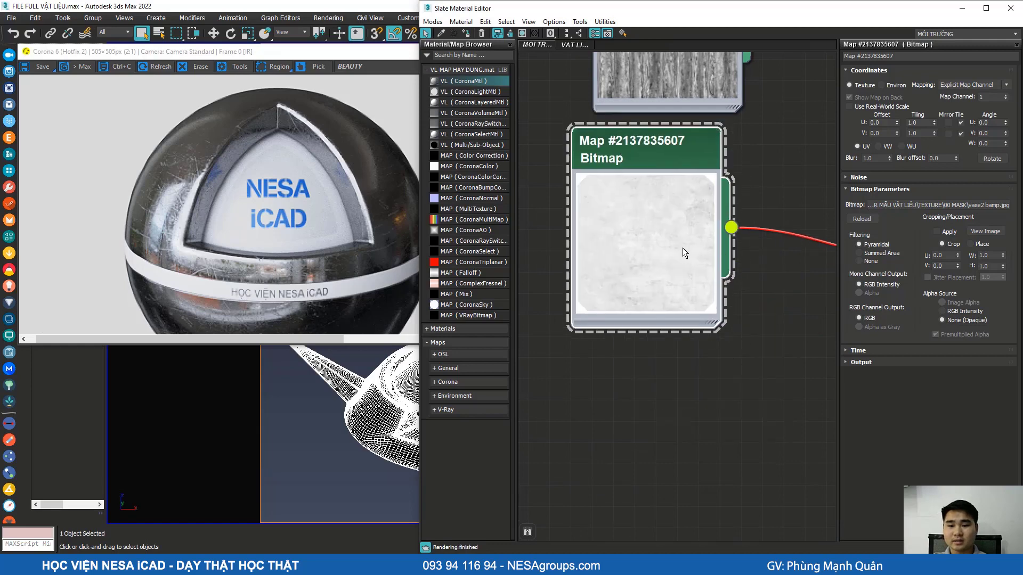
{"action": "scroll", "coordinate": [668, 228], "scroll_direction": "down", "scroll_amount": 1}
{"action": "middle_click_drag", "start_coordinate": [664, 240], "coordinate": [643, 278]}
{"action": "left_click_drag", "start_coordinate": [644, 217], "coordinate": [664, 243]}
{"action": "scroll", "coordinate": [655, 260], "scroll_direction": "down", "scroll_amount": 2}
{"action": "middle_click_drag", "start_coordinate": [655, 260], "coordinate": [589, 259]}
{"action": "scroll", "coordinate": [683, 253], "scroll_direction": "down", "scroll_amount": 2}
{"action": "left_click_drag", "start_coordinate": [574, 221], "coordinate": [580, 261]}
{"action": "scroll", "coordinate": [586, 256], "scroll_direction": "up", "scroll_amount": 2}
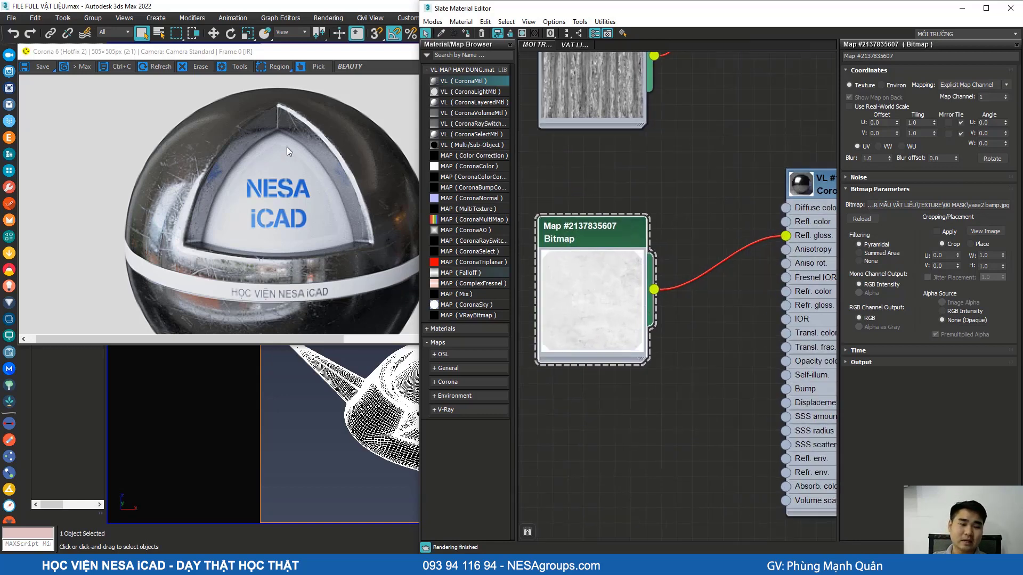
Step: Compare the vase2 bamp bitmap preview with the scratches on the whole rendered ball
{"action": "scroll", "coordinate": [274, 222], "scroll_direction": "down", "scroll_amount": 1}
{"action": "scroll", "coordinate": [252, 252], "scroll_direction": "up", "scroll_amount": 1}
{"action": "scroll", "coordinate": [252, 252], "scroll_direction": "down", "scroll_amount": 1}
{"action": "scroll", "coordinate": [617, 299], "scroll_direction": "up", "scroll_amount": 1}
{"action": "middle_click_drag", "start_coordinate": [617, 299], "coordinate": [643, 297]}
{"action": "scroll", "coordinate": [206, 282], "scroll_direction": "up", "scroll_amount": 1}
{"action": "scroll", "coordinate": [207, 282], "scroll_direction": "down", "scroll_amount": 1}
{"action": "scroll", "coordinate": [571, 270], "scroll_direction": "down", "scroll_amount": 2}
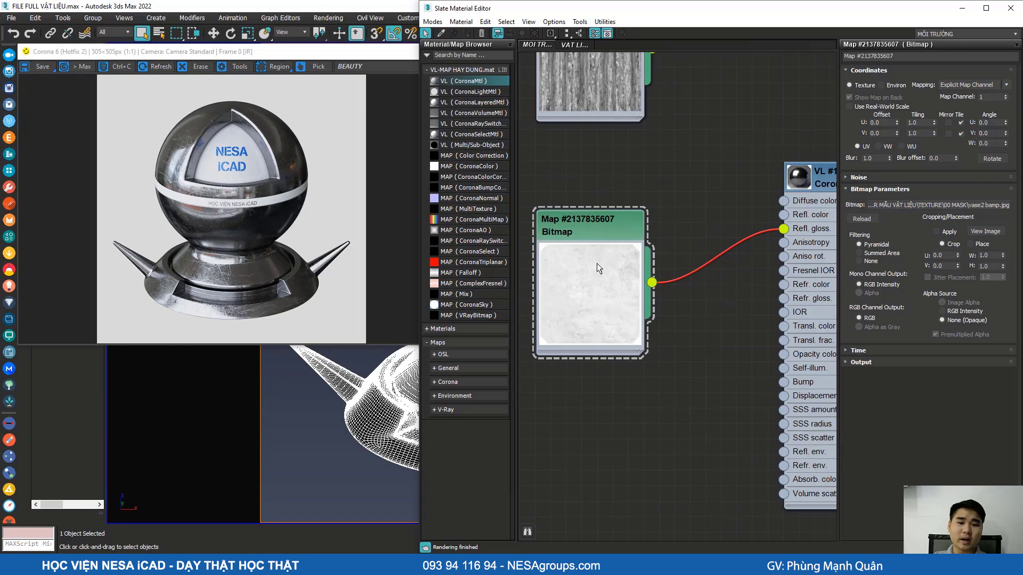
{"action": "mouse_move", "coordinate": [591, 233]}
{"action": "left_mouse_down"}
{"action": "mouse_move", "coordinate": [593, 220]}
{"action": "mouse_move", "coordinate": [594, 234]}
{"action": "left_mouse_up"}
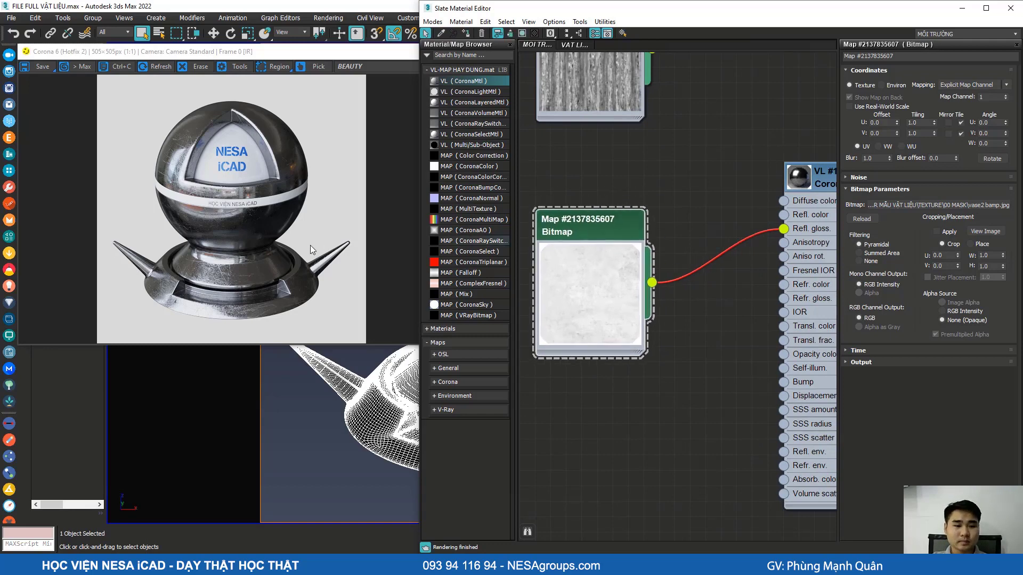
{"action": "middle_click_drag", "start_coordinate": [609, 286], "coordinate": [585, 270]}
{"action": "scroll", "coordinate": [299, 292], "scroll_direction": "up", "scroll_amount": 1}
{"action": "scroll", "coordinate": [300, 291], "scroll_direction": "down", "scroll_amount": 1}
{"action": "scroll", "coordinate": [630, 268], "scroll_direction": "up", "scroll_amount": 1}
{"action": "scroll", "coordinate": [591, 222], "scroll_direction": "up", "scroll_amount": 2}
{"action": "middle_click_drag", "start_coordinate": [629, 247], "coordinate": [618, 239]}
{"action": "scroll", "coordinate": [624, 259], "scroll_direction": "down", "scroll_amount": 3}
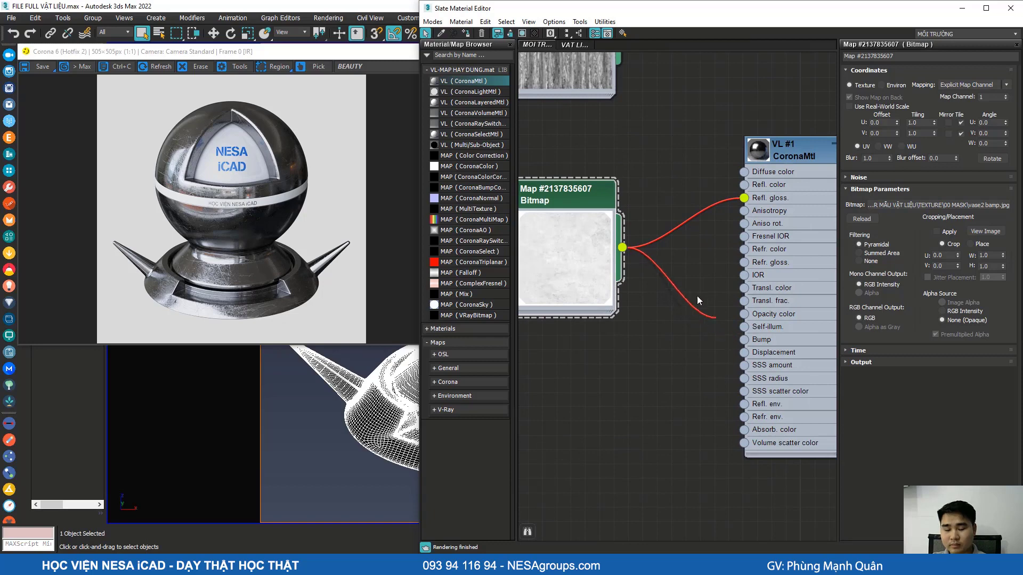
{"action": "left_click_drag", "start_coordinate": [646, 257], "coordinate": [654, 256]}
{"action": "left_click", "coordinate": [681, 158]}
{"action": "scroll", "coordinate": [634, 358], "scroll_direction": "down", "scroll_amount": 1}
Step: View the vase2 bamp bitmap's image in its own window at 1:1 and examine its scratches
{"action": "middle_click_drag", "start_coordinate": [633, 471], "coordinate": [637, 430]}
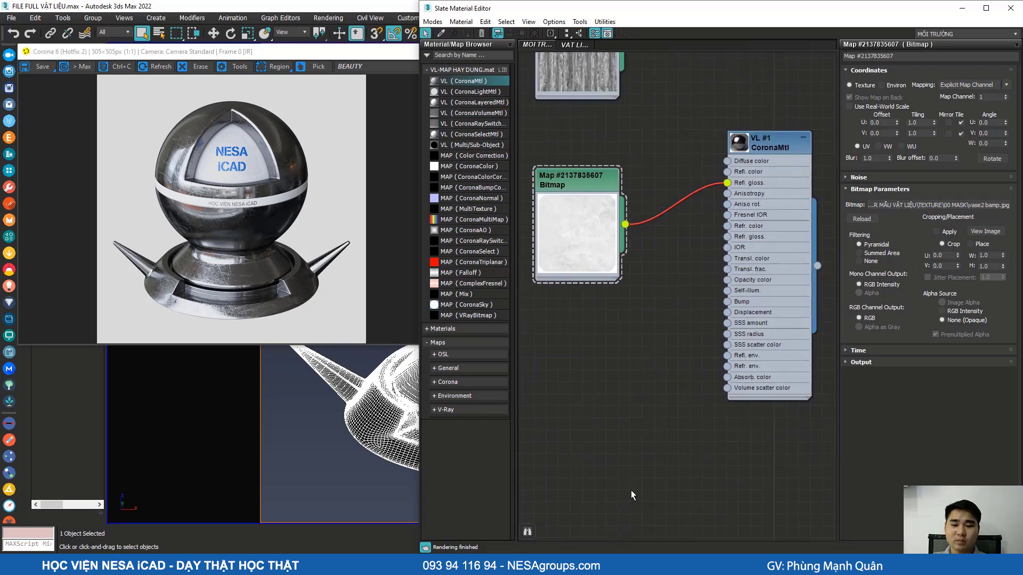
{"action": "scroll", "coordinate": [618, 227], "scroll_direction": "up", "scroll_amount": 4}
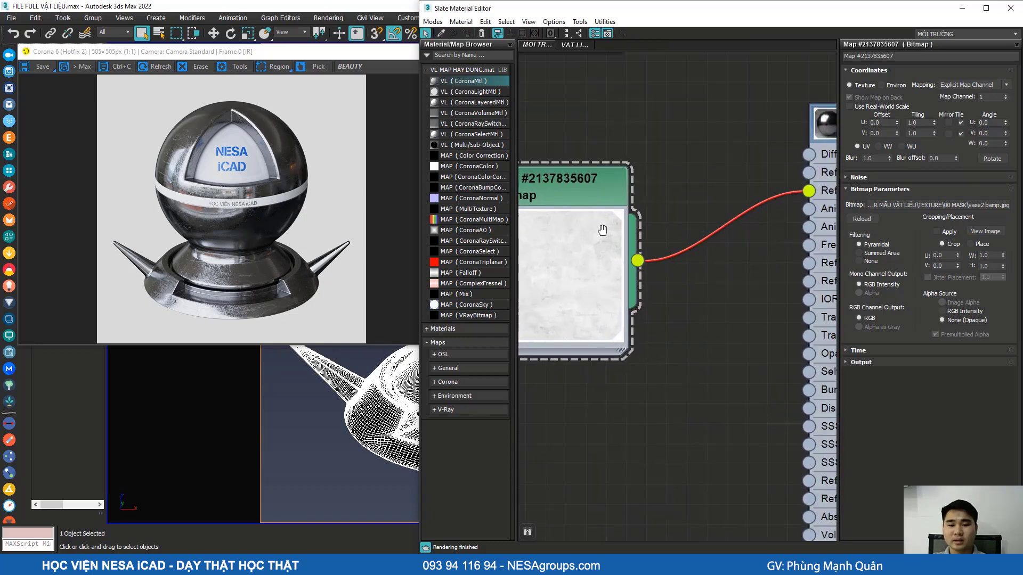
{"action": "left_click", "coordinate": [985, 232]}
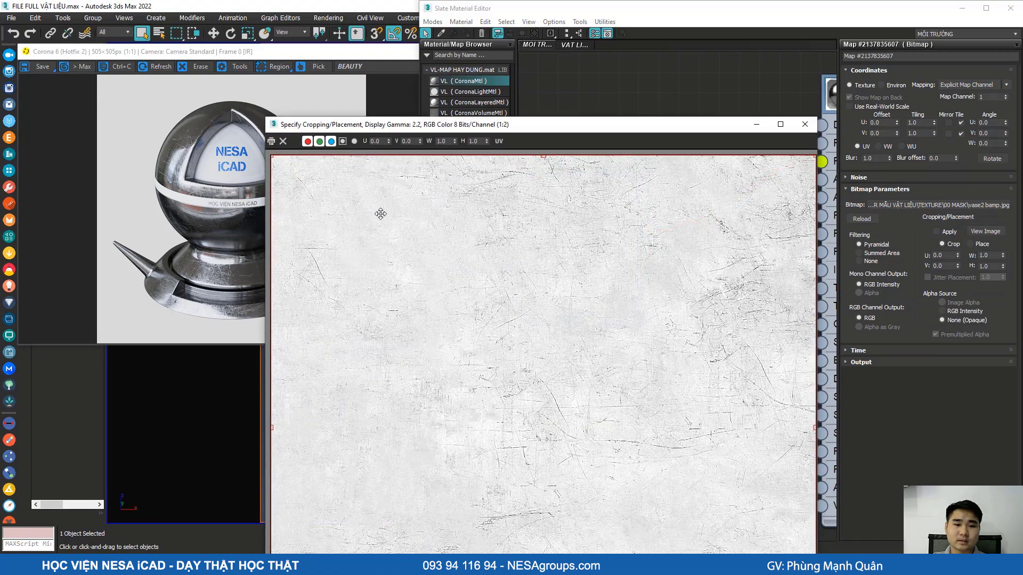
{"action": "left_click_drag", "start_coordinate": [461, 125], "coordinate": [443, 75]}
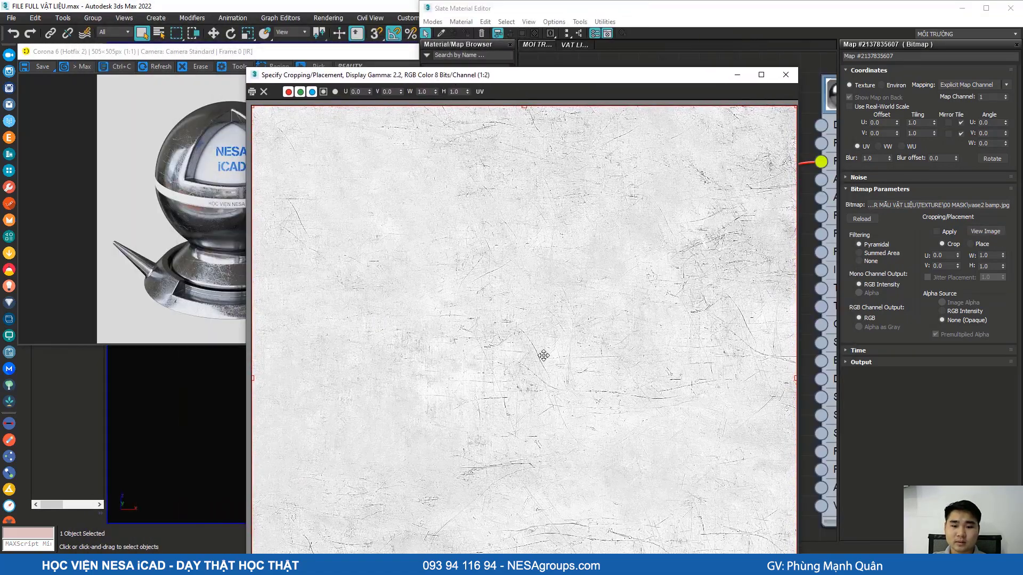
{"action": "scroll", "coordinate": [540, 357], "scroll_direction": "up", "scroll_amount": 2}
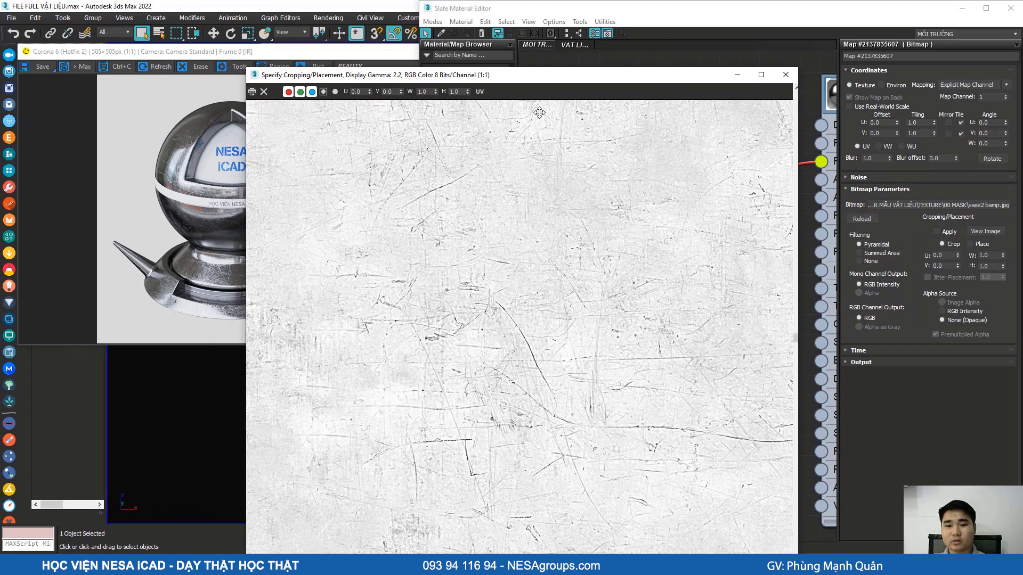
{"action": "left_click_drag", "start_coordinate": [597, 80], "coordinate": [379, 101]}
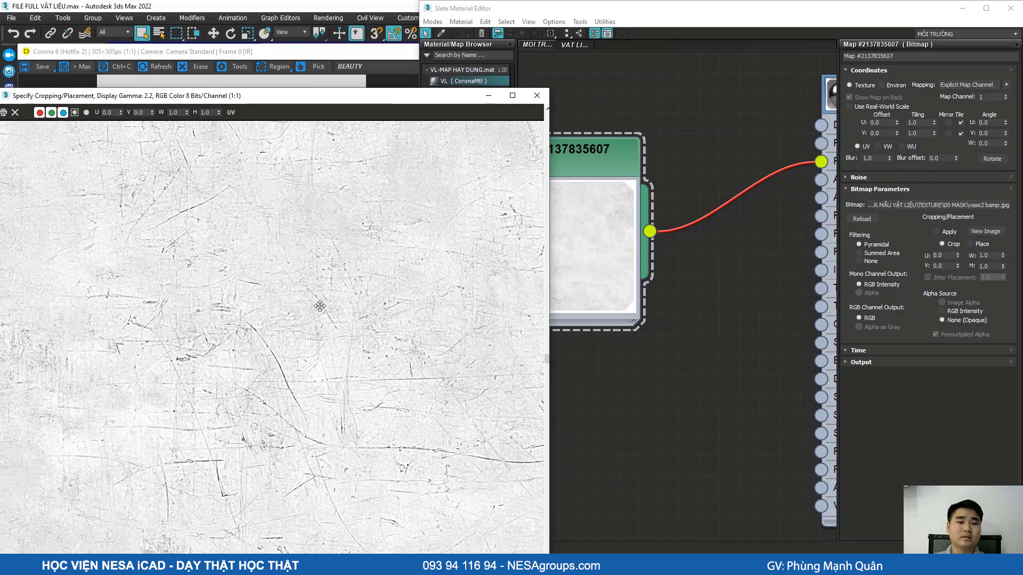
{"action": "left_click", "coordinate": [543, 99]}
Step: Connect the vase2 bamp bitmap to VL #1's bump as well and check the relief on the rendered ball
{"action": "scroll", "coordinate": [649, 109], "scroll_direction": "down", "scroll_amount": 2}
{"action": "middle_click_drag", "start_coordinate": [663, 199], "coordinate": [624, 266]}
{"action": "scroll", "coordinate": [624, 267], "scroll_direction": "up", "scroll_amount": 1}
{"action": "left_click_drag", "start_coordinate": [608, 269], "coordinate": [760, 382]}
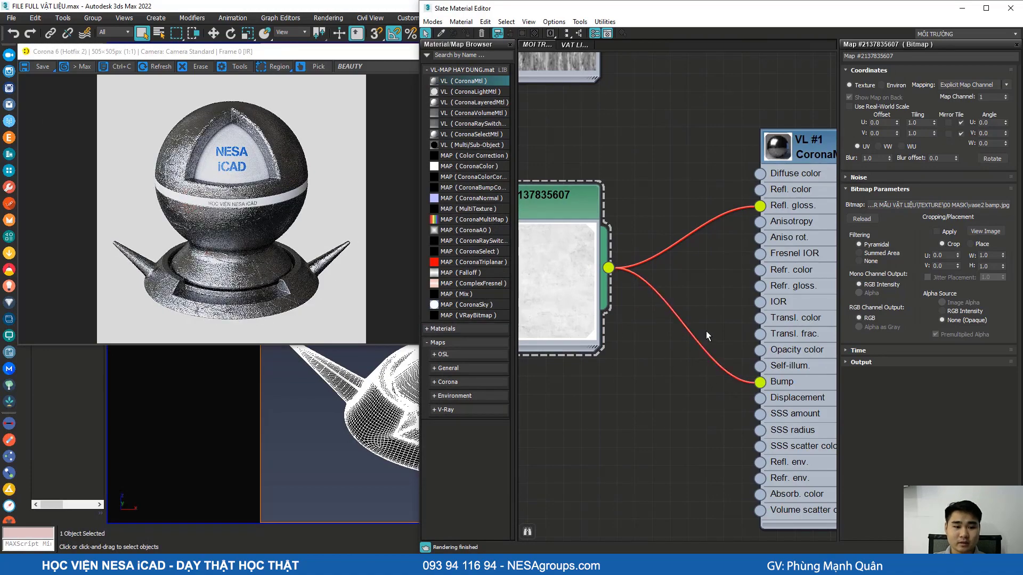
{"action": "scroll", "coordinate": [649, 293], "scroll_direction": "up", "scroll_amount": 1}
{"action": "scroll", "coordinate": [287, 279], "scroll_direction": "up", "scroll_amount": 1}
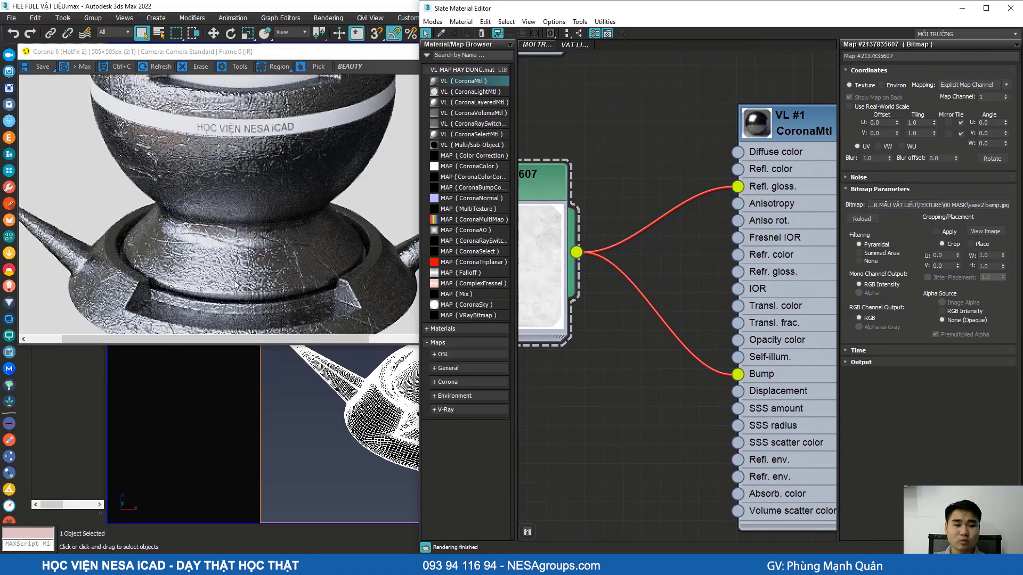
{"action": "left_click", "coordinate": [235, 258]}
Step: Open VL #1's parameters and lower the amount of its bump map
{"action": "left_click", "coordinate": [670, 320]}
{"action": "scroll", "coordinate": [672, 320], "scroll_direction": "down", "scroll_amount": 2}
{"action": "middle_click_drag", "start_coordinate": [673, 322], "coordinate": [620, 291]}
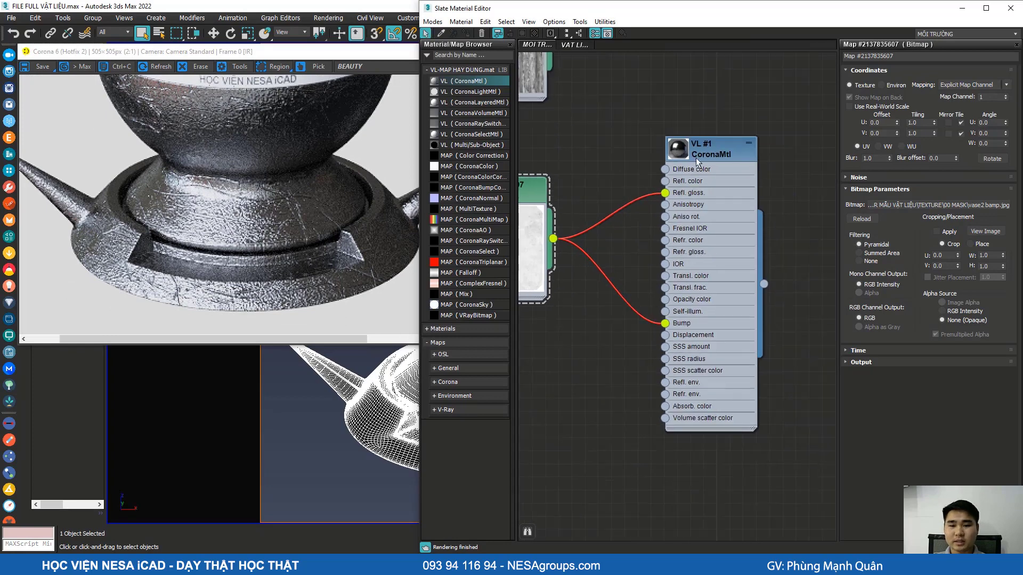
{"action": "double_click", "coordinate": [724, 143]}
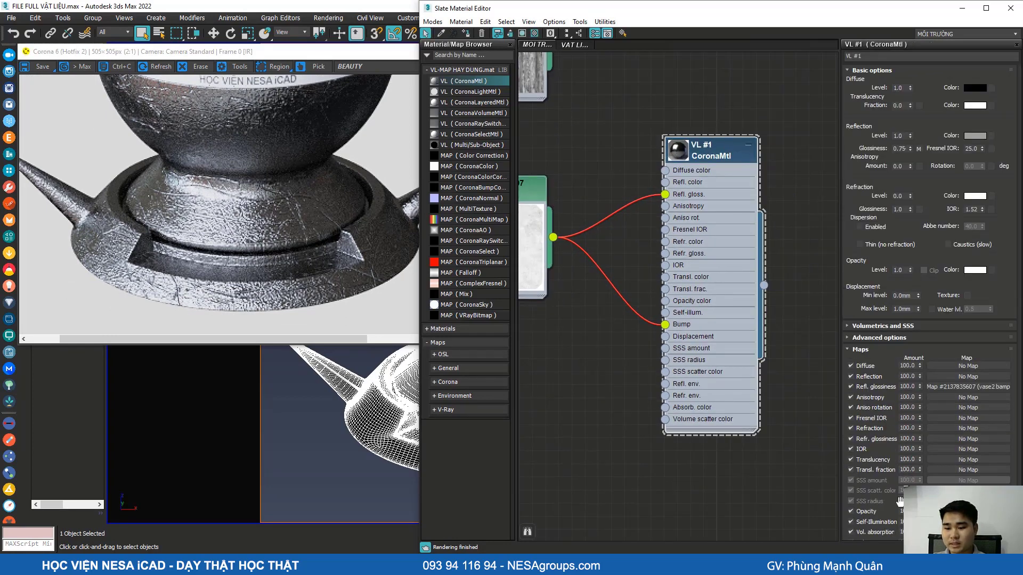
{"action": "scroll", "coordinate": [899, 503], "scroll_direction": "down", "scroll_amount": 2}
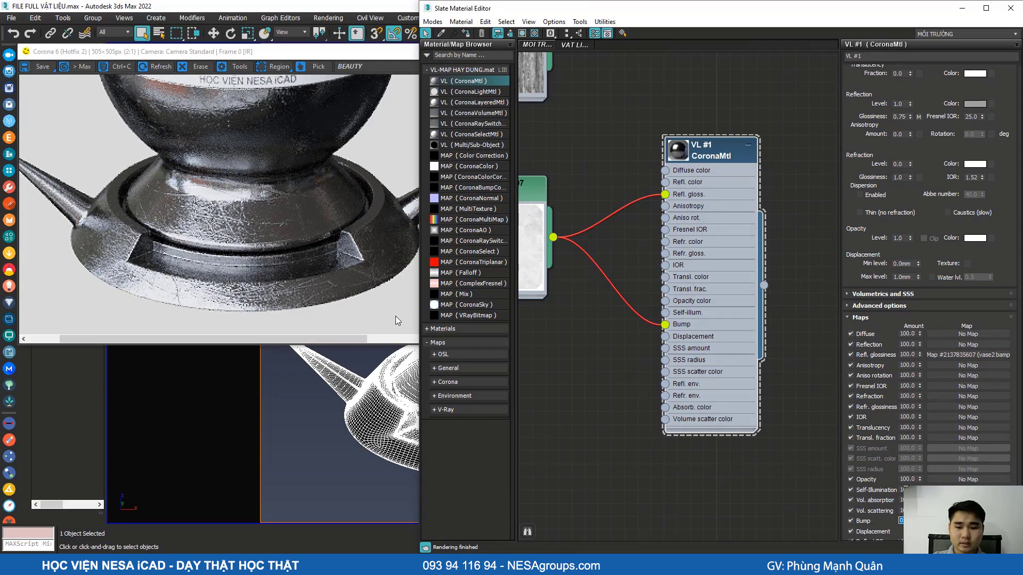
{"action": "key", "text": "Return"}
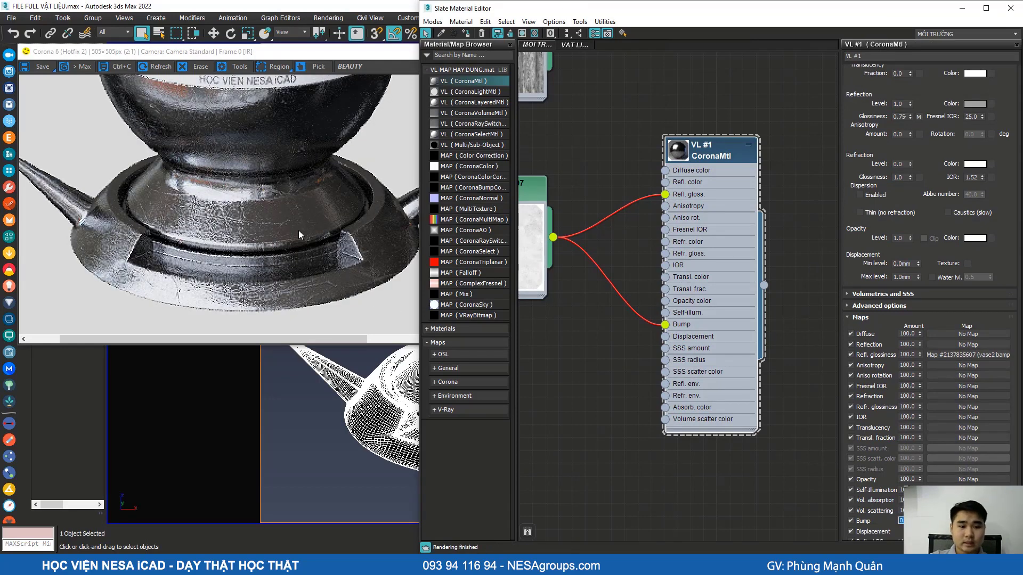
Step: Examine the softened bump and scratches on the base and middle band of the rendered ball
{"action": "scroll", "coordinate": [286, 271], "scroll_direction": "up", "scroll_amount": 1}
{"action": "scroll", "coordinate": [285, 273], "scroll_direction": "down", "scroll_amount": 2}
{"action": "scroll", "coordinate": [233, 276], "scroll_direction": "up", "scroll_amount": 2}
{"action": "scroll", "coordinate": [210, 251], "scroll_direction": "down", "scroll_amount": 1}
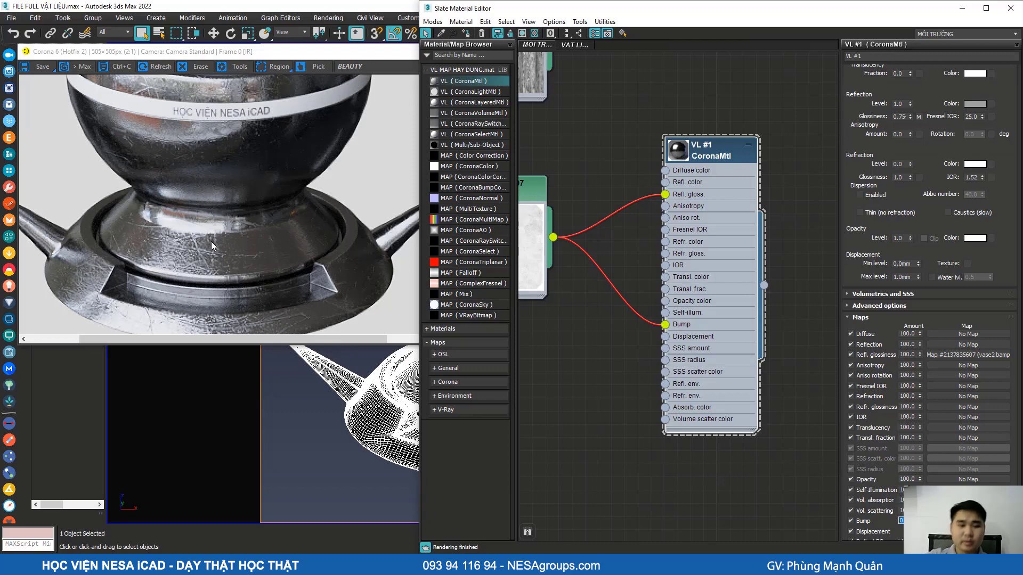
{"action": "scroll", "coordinate": [302, 276], "scroll_direction": "down", "scroll_amount": 1}
{"action": "scroll", "coordinate": [236, 229], "scroll_direction": "up", "scroll_amount": 1}
{"action": "middle_click_drag", "start_coordinate": [205, 133], "coordinate": [244, 178]}
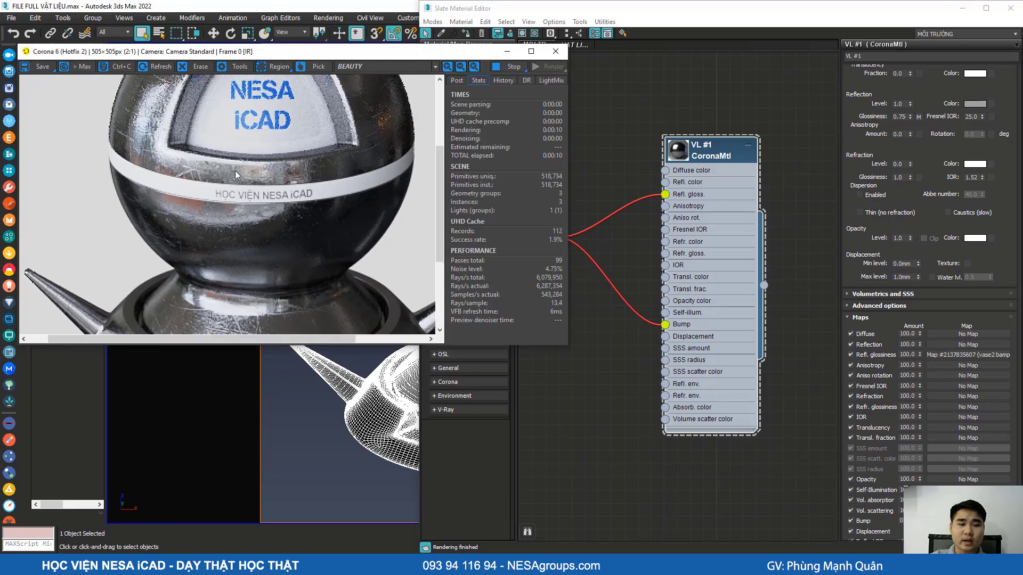
{"action": "scroll", "coordinate": [244, 180], "scroll_direction": "down", "scroll_amount": 1}
Step: Reposition the vase2 bamp bitmap node lower beside VL #1 and disconnect it from the material's reflection glossiness
{"action": "left_click", "coordinate": [592, 142]}
{"action": "middle_click_drag", "start_coordinate": [534, 237], "coordinate": [599, 215]}
{"action": "scroll", "coordinate": [571, 183], "scroll_direction": "up", "scroll_amount": 1}
{"action": "left_click_drag", "start_coordinate": [571, 183], "coordinate": [570, 258]}
{"action": "scroll", "coordinate": [716, 185], "scroll_direction": "up", "scroll_amount": 2}
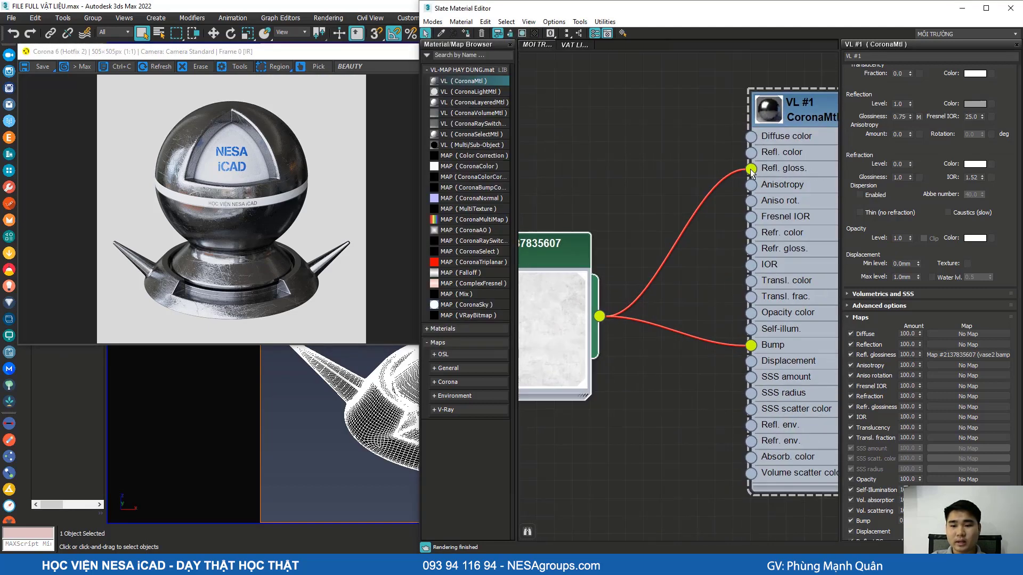
{"action": "scroll", "coordinate": [709, 183], "scroll_direction": "up", "scroll_amount": 1}
{"action": "left_click_drag", "start_coordinate": [755, 167], "coordinate": [683, 149]}
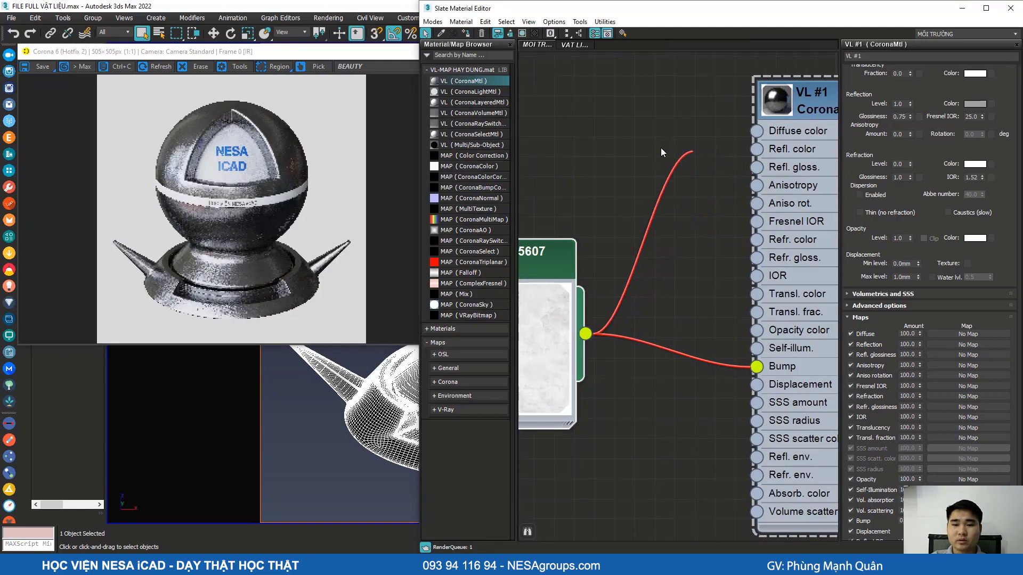
{"action": "middle_click_drag", "start_coordinate": [522, 265], "coordinate": [563, 210]}
{"action": "scroll", "coordinate": [564, 210], "scroll_direction": "up", "scroll_amount": 1}
{"action": "left_click_drag", "start_coordinate": [563, 210], "coordinate": [618, 235]}
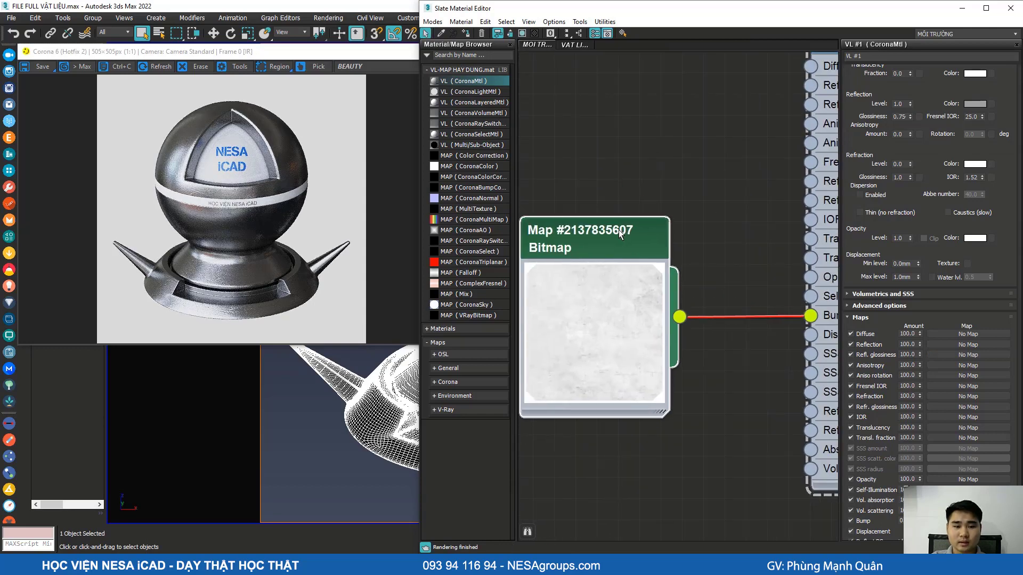
Step: Examine the scratches and bump relief on the base of the rendered ball
{"action": "scroll", "coordinate": [260, 287], "scroll_direction": "up", "scroll_amount": 1}
{"action": "middle_click_drag", "start_coordinate": [191, 313], "coordinate": [274, 226]}
{"action": "scroll", "coordinate": [273, 226], "scroll_direction": "up", "scroll_amount": 1}
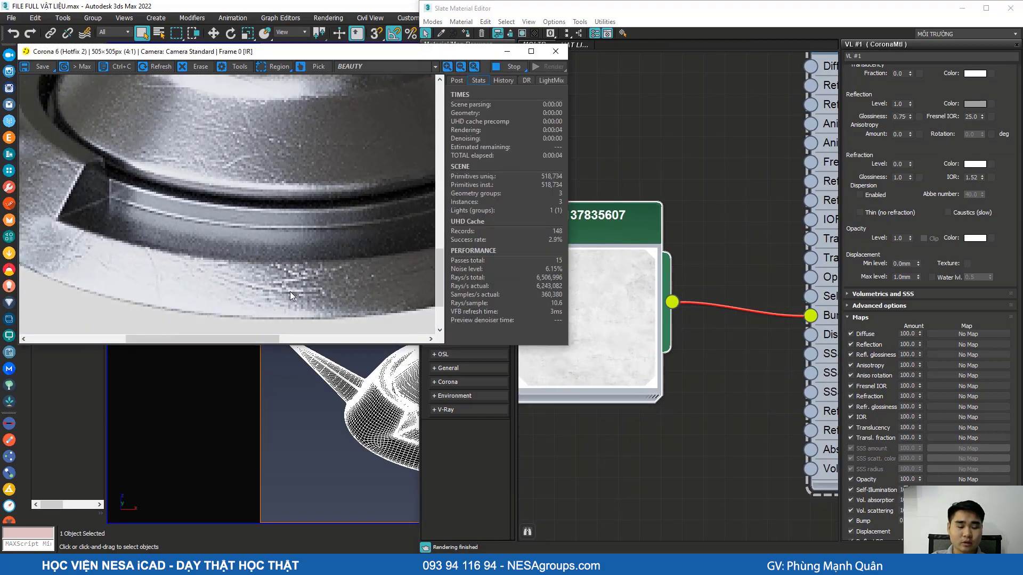
{"action": "scroll", "coordinate": [206, 264], "scroll_direction": "up", "scroll_amount": 3}
{"action": "scroll", "coordinate": [257, 271], "scroll_direction": "down", "scroll_amount": 3}
{"action": "left_click", "coordinate": [582, 255]}
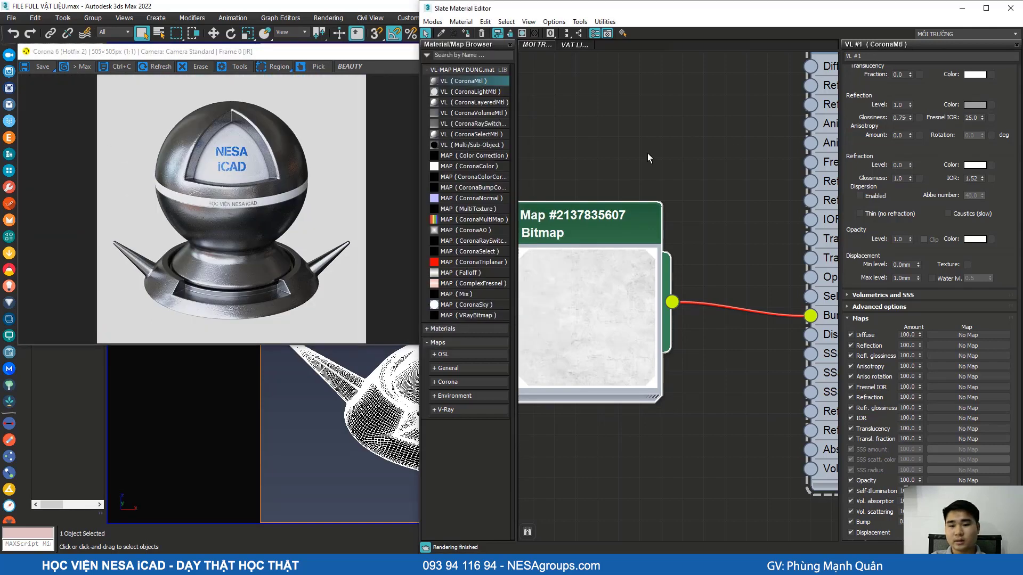
{"action": "left_click", "coordinate": [690, 142]}
Step: Preview the 57_specs_smudges texture in the 00 MASK folder and add the MAPS MASK 017 texture to the material graph
{"action": "scroll", "coordinate": [651, 213], "scroll_direction": "down", "scroll_amount": 2}
{"action": "middle_click_drag", "start_coordinate": [624, 144], "coordinate": [591, 200]}
{"action": "left_click_drag", "start_coordinate": [575, 306], "coordinate": [575, 337]}
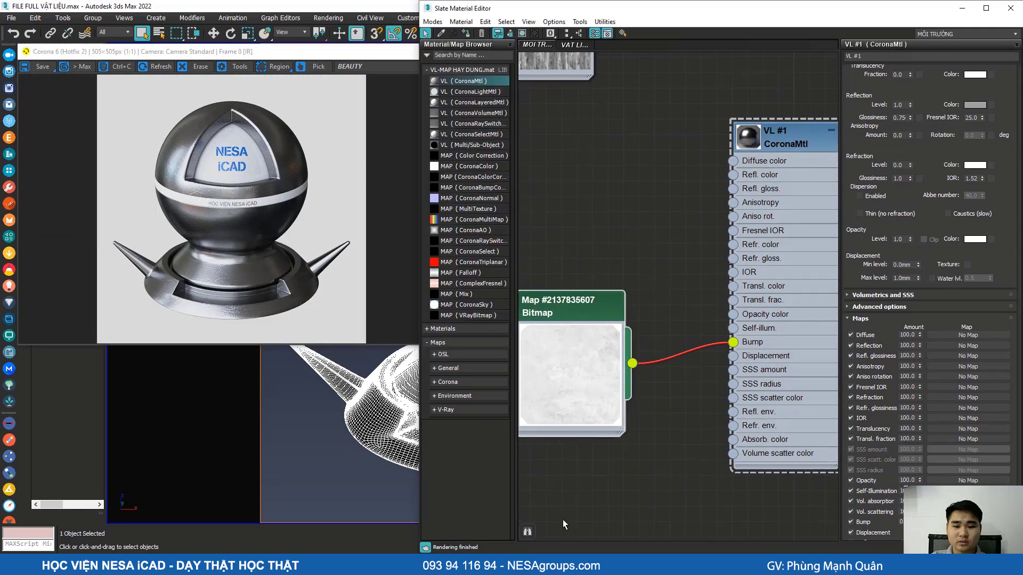
{"action": "left_click", "coordinate": [601, 565]}
{"action": "double_click", "coordinate": [323, 91]}
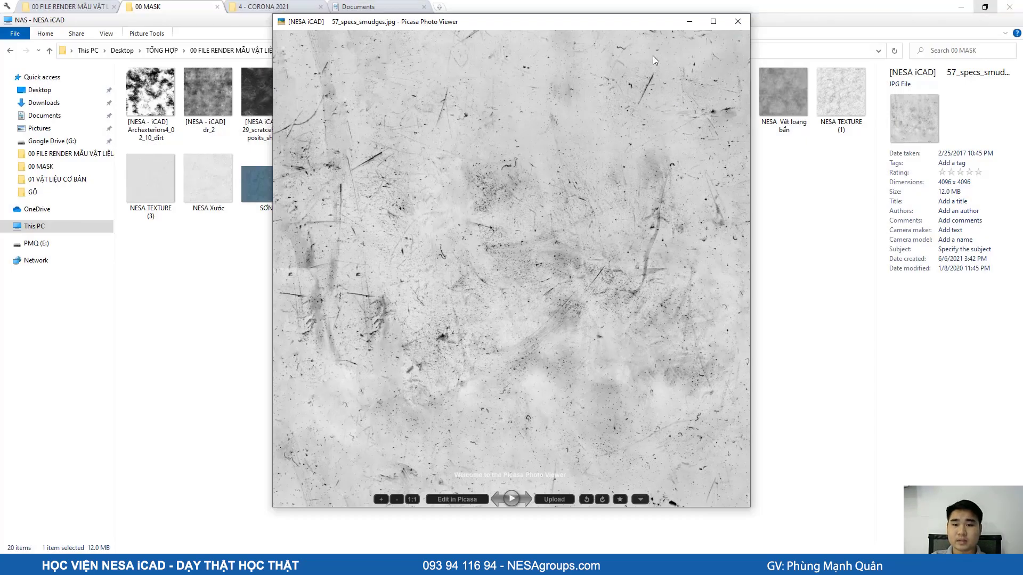
{"action": "left_click", "coordinate": [733, 23]}
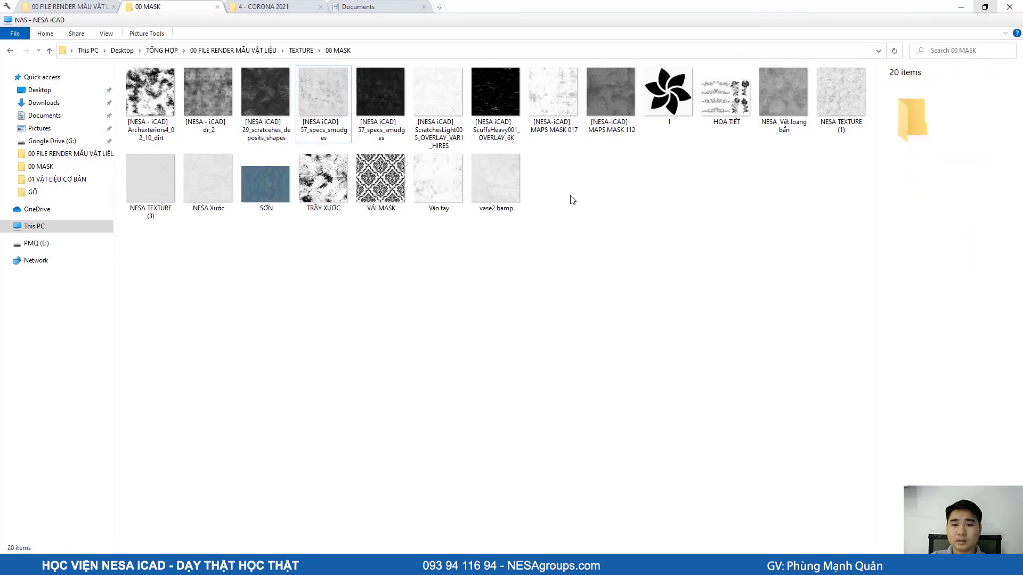
{"action": "left_click_drag", "start_coordinate": [543, 106], "coordinate": [586, 166]}
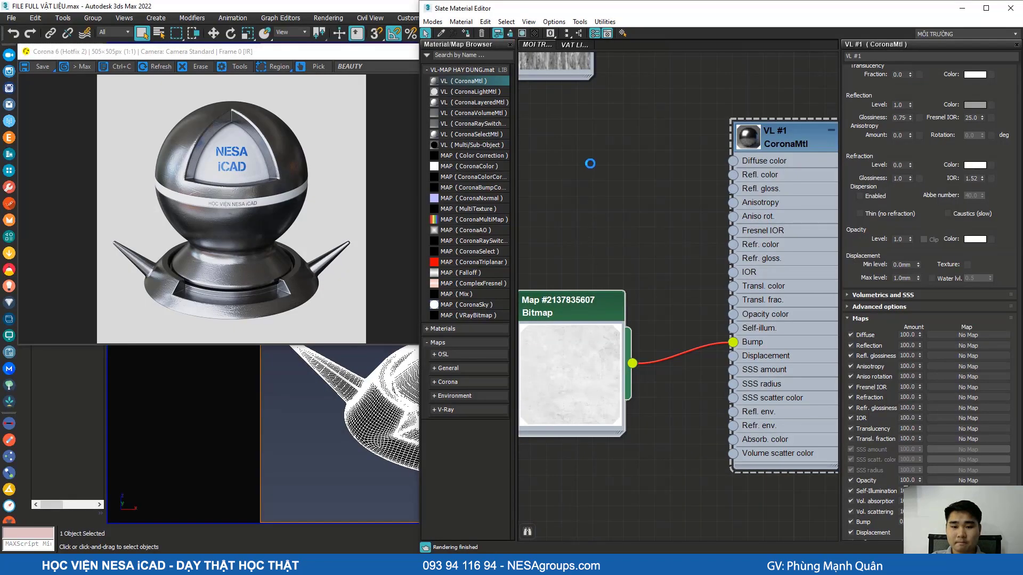
Step: Place the MAPS MASK 017 bitmap node above the vase2 bamp bitmap and connect it to VL #1's reflection glossiness
{"action": "scroll", "coordinate": [593, 176], "scroll_direction": "up", "scroll_amount": 2}
{"action": "middle_click_drag", "start_coordinate": [591, 183], "coordinate": [619, 199]}
{"action": "double_click", "coordinate": [565, 182]}
{"action": "left_click_drag", "start_coordinate": [606, 178], "coordinate": [590, 124]}
{"action": "scroll", "coordinate": [596, 187], "scroll_direction": "down", "scroll_amount": 1}
{"action": "middle_click_drag", "start_coordinate": [600, 218], "coordinate": [616, 232]}
{"action": "left_click_drag", "start_coordinate": [530, 139], "coordinate": [612, 362]}
{"action": "left_click_drag", "start_coordinate": [623, 156], "coordinate": [573, 173]}
{"action": "left_click_drag", "start_coordinate": [634, 183], "coordinate": [645, 201]}
{"action": "scroll", "coordinate": [643, 207], "scroll_direction": "up", "scroll_amount": 1}
{"action": "left_click_drag", "start_coordinate": [740, 194], "coordinate": [780, 217]}
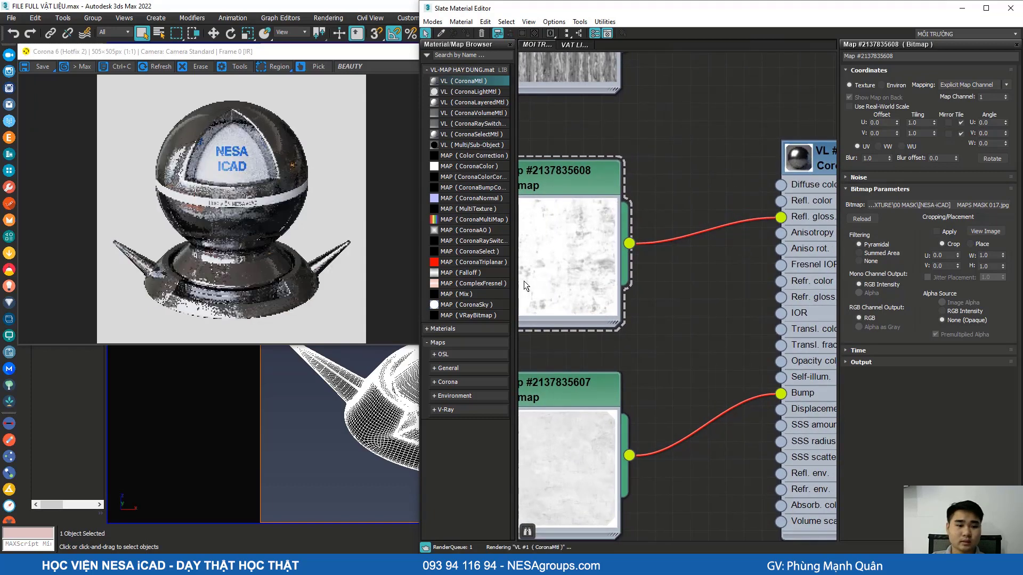
Step: Examine the patchy glossiness on the rendered ball and compare it with the MAPS MASK 017 bitmap
{"action": "scroll", "coordinate": [245, 229], "scroll_direction": "up", "scroll_amount": 2}
{"action": "scroll", "coordinate": [245, 220], "scroll_direction": "down", "scroll_amount": 2}
{"action": "scroll", "coordinate": [244, 211], "scroll_direction": "up", "scroll_amount": 2}
{"action": "left_click", "coordinate": [241, 220]}
{"action": "left_click", "coordinate": [239, 223]}
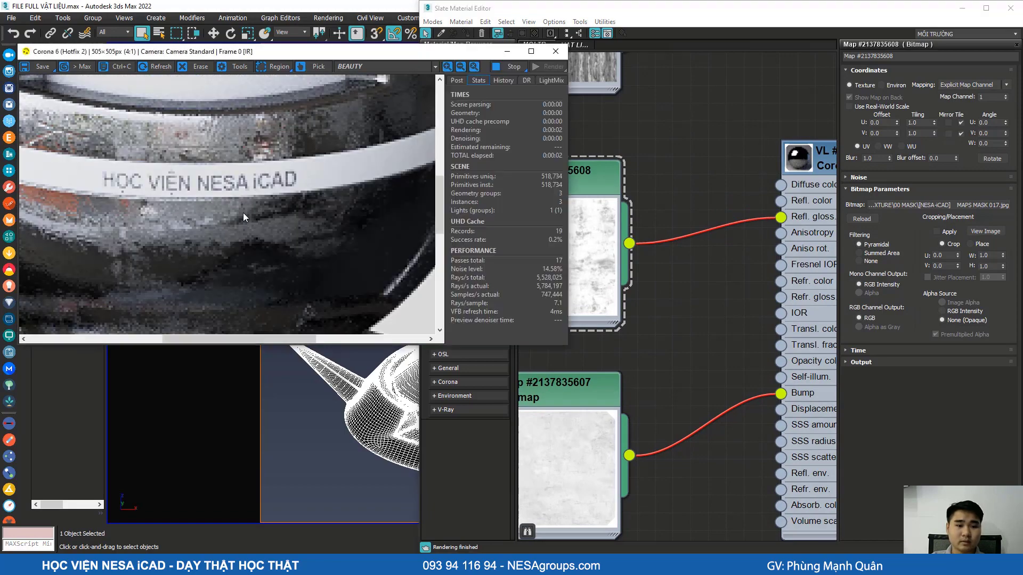
{"action": "scroll", "coordinate": [247, 230], "scroll_direction": "down", "scroll_amount": 2}
{"action": "left_click", "coordinate": [648, 131]}
{"action": "scroll", "coordinate": [634, 283], "scroll_direction": "up", "scroll_amount": 3}
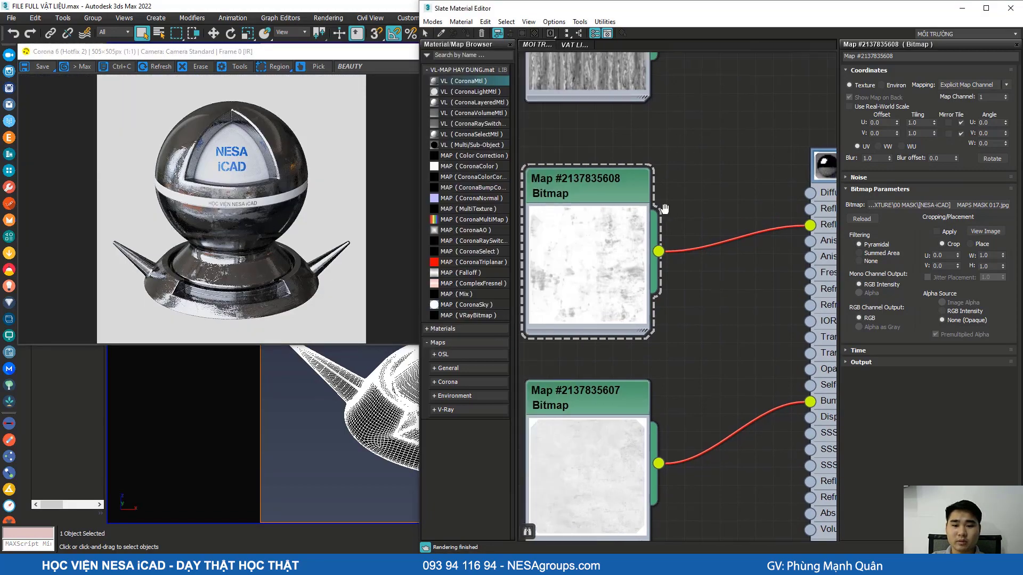
{"action": "scroll", "coordinate": [231, 226], "scroll_direction": "up", "scroll_amount": 2}
{"action": "scroll", "coordinate": [228, 221], "scroll_direction": "down", "scroll_amount": 2}
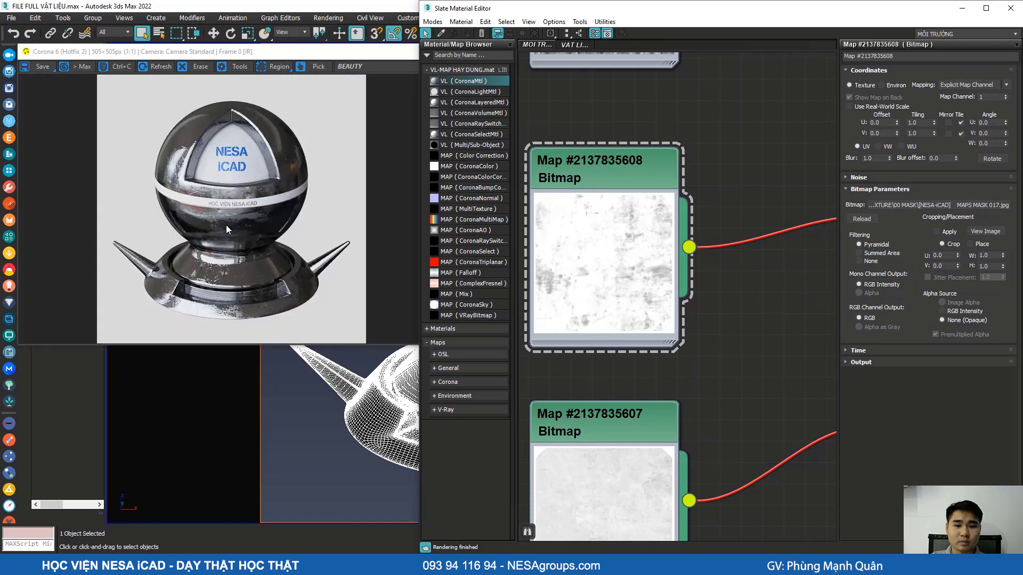
{"action": "scroll", "coordinate": [606, 169], "scroll_direction": "down", "scroll_amount": 2}
{"action": "scroll", "coordinate": [598, 172], "scroll_direction": "down", "scroll_amount": 2}
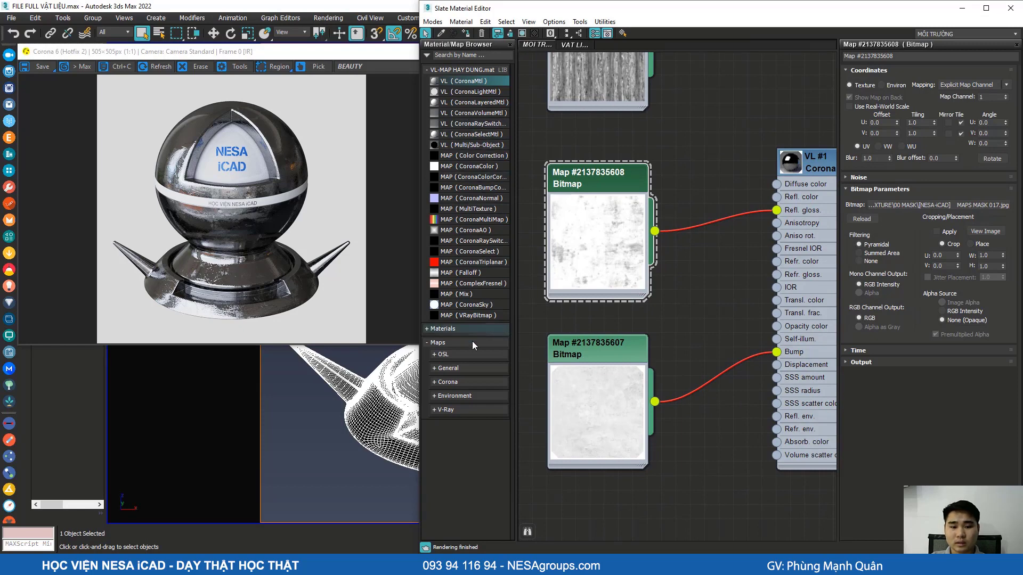
Step: Insert a Color Correction map between the MAPS MASK 017 bitmap and VL #1's reflection glossiness, and space the nodes apart
{"action": "left_click", "coordinate": [464, 368]}
{"action": "left_click_drag", "start_coordinate": [477, 445], "coordinate": [720, 218]}
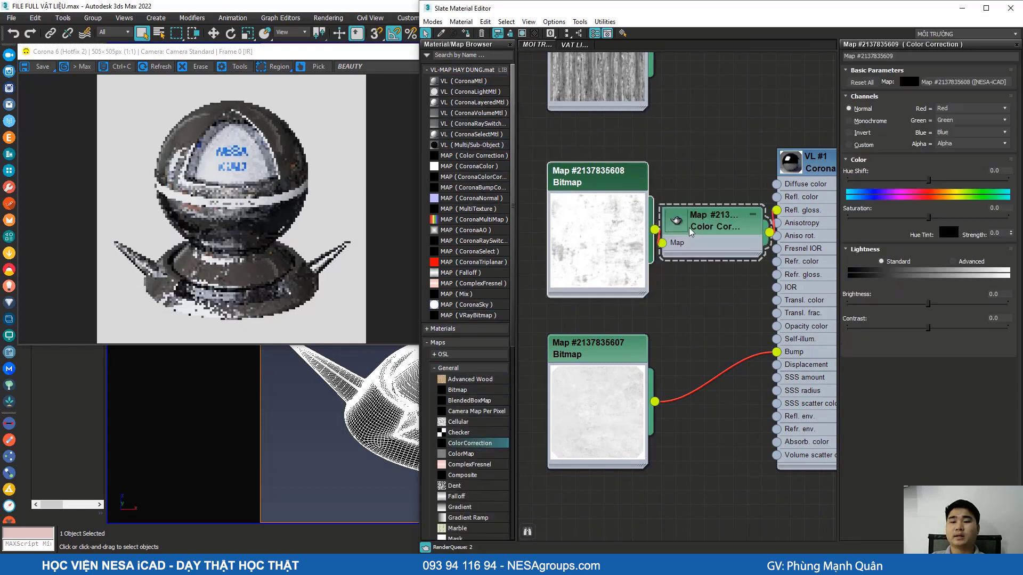
{"action": "scroll", "coordinate": [692, 226], "scroll_direction": "down", "scroll_amount": 1}
{"action": "middle_click_drag", "start_coordinate": [700, 223], "coordinate": [718, 242]}
{"action": "left_click_drag", "start_coordinate": [718, 242], "coordinate": [622, 243]}
{"action": "middle_click_drag", "start_coordinate": [548, 215], "coordinate": [562, 211]}
{"action": "left_click_drag", "start_coordinate": [544, 201], "coordinate": [534, 207]}
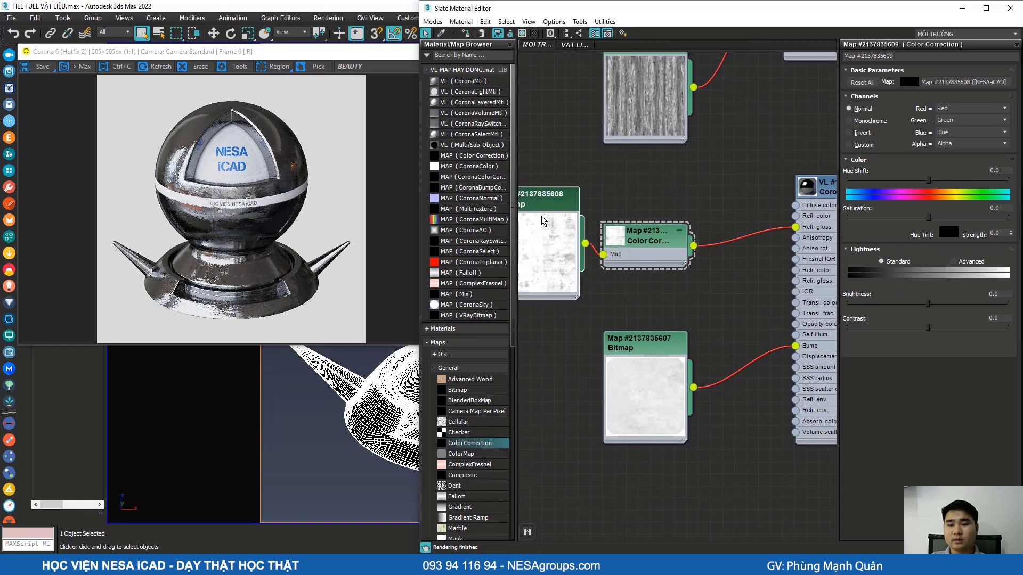
{"action": "middle_click_drag", "start_coordinate": [534, 208], "coordinate": [600, 212]}
{"action": "scroll", "coordinate": [603, 213], "scroll_direction": "up", "scroll_amount": 1}
{"action": "left_click_drag", "start_coordinate": [613, 207], "coordinate": [603, 221]}
Step: Switch the Color Correction's lightness mode to Advanced and try RGB gains of 70 and 85
{"action": "scroll", "coordinate": [582, 250], "scroll_direction": "up", "scroll_amount": 2}
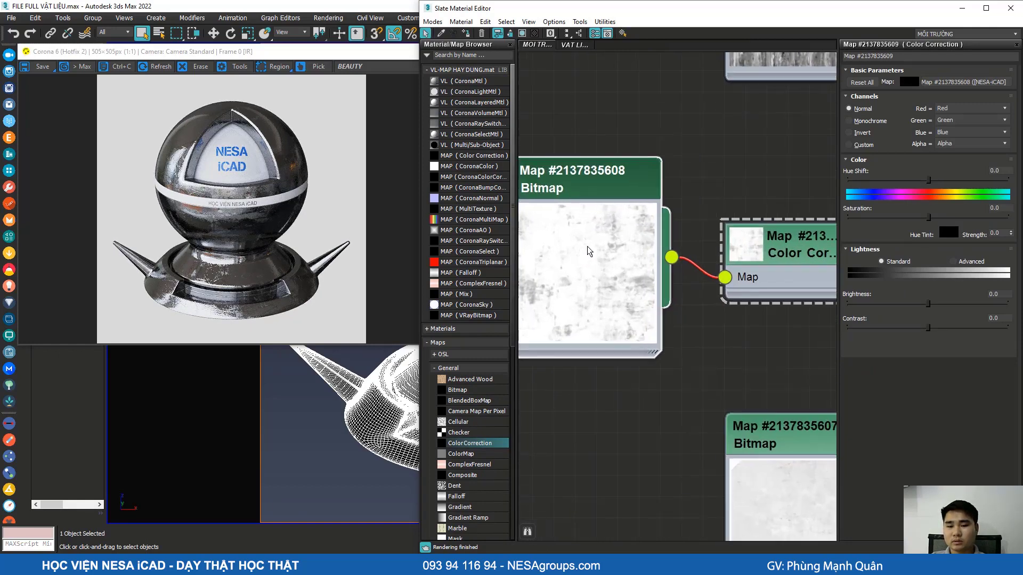
{"action": "scroll", "coordinate": [278, 238], "scroll_direction": "up", "scroll_amount": 1}
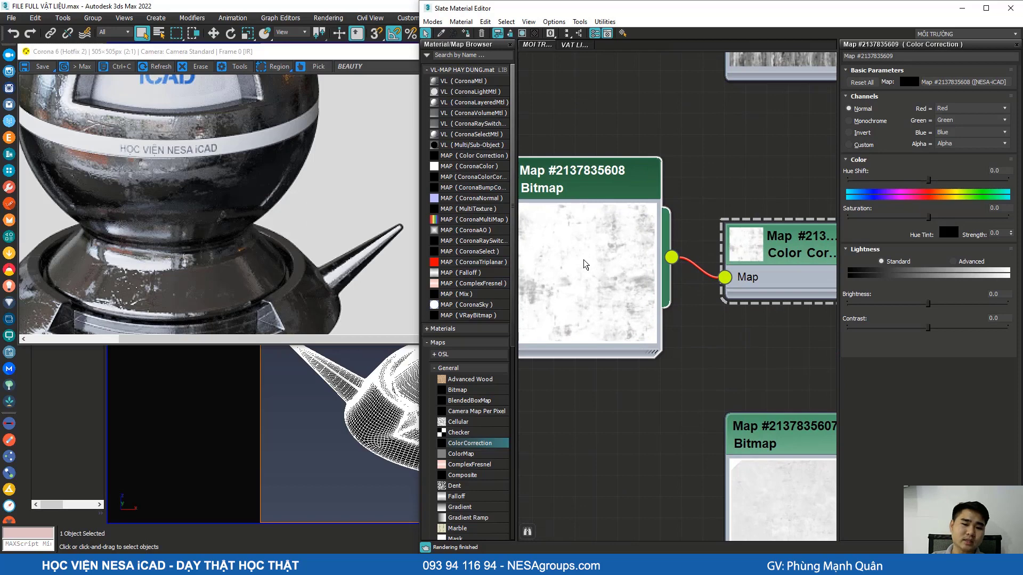
{"action": "scroll", "coordinate": [176, 247], "scroll_direction": "down", "scroll_amount": 1}
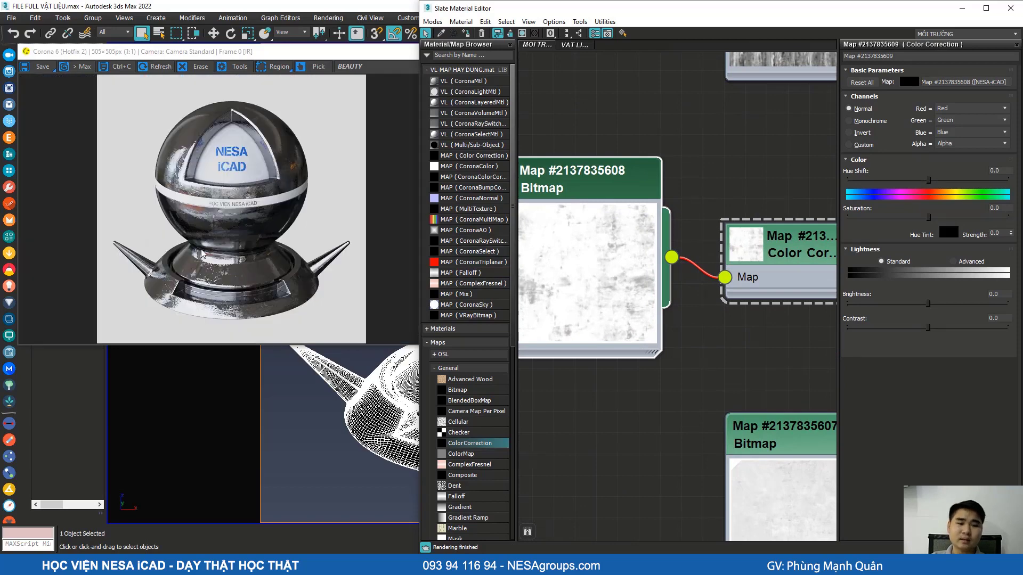
{"action": "middle_click_drag", "start_coordinate": [724, 248], "coordinate": [606, 220]}
{"action": "left_click", "coordinate": [683, 233]}
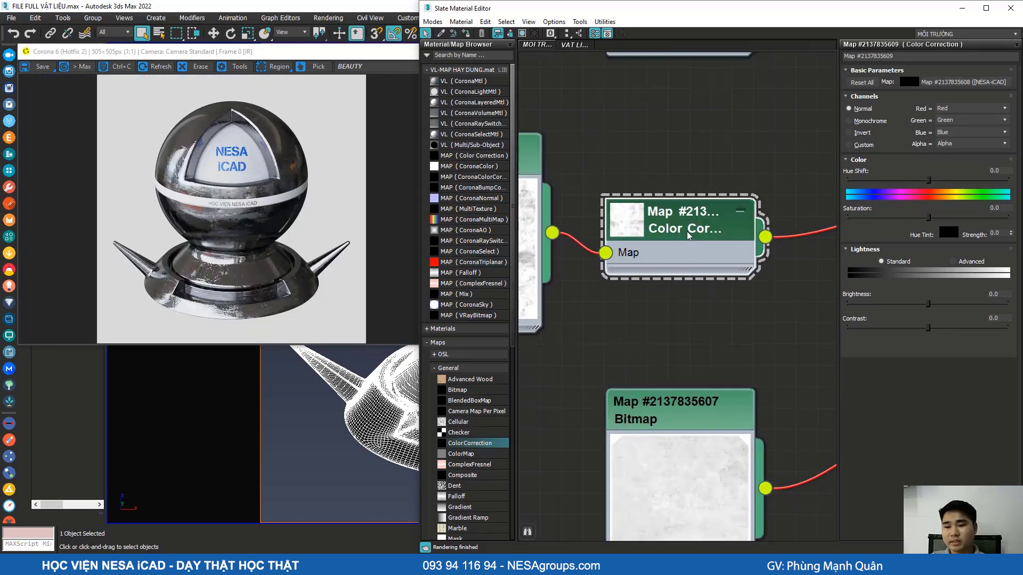
{"action": "left_click", "coordinate": [952, 262]}
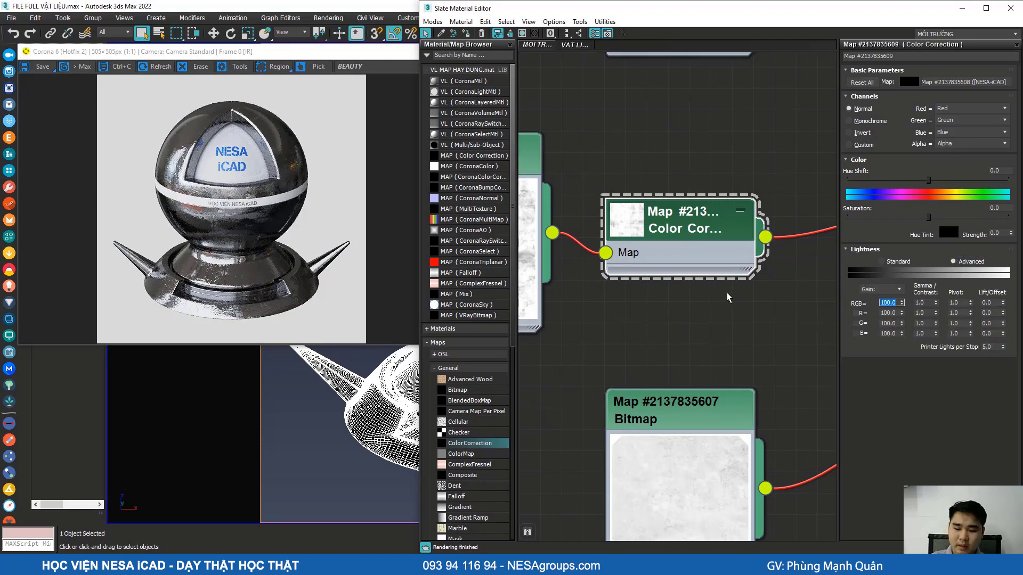
{"action": "key", "text": "Return"}
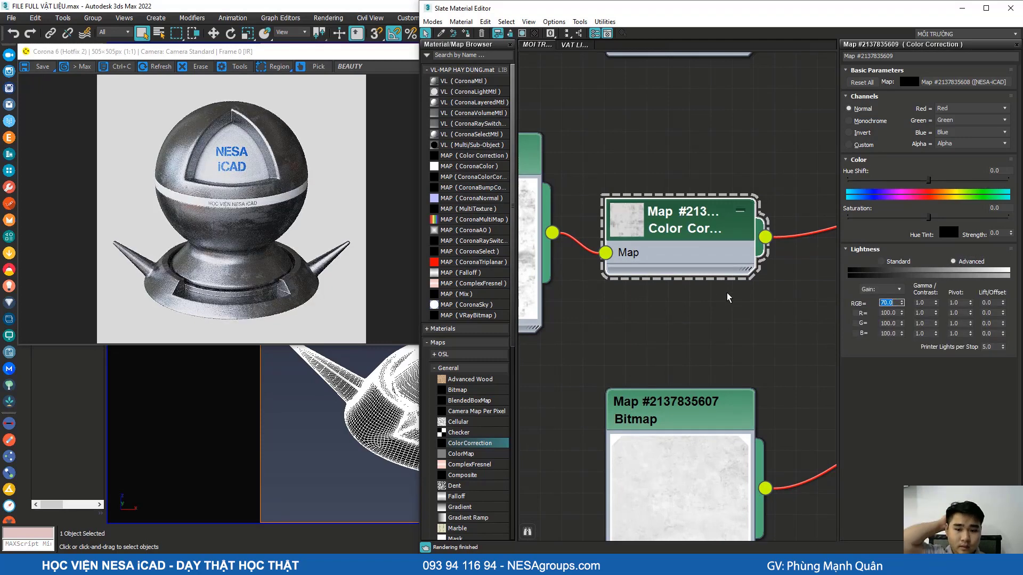
{"action": "type", "text": "85"}
{"action": "key", "text": "Return"}
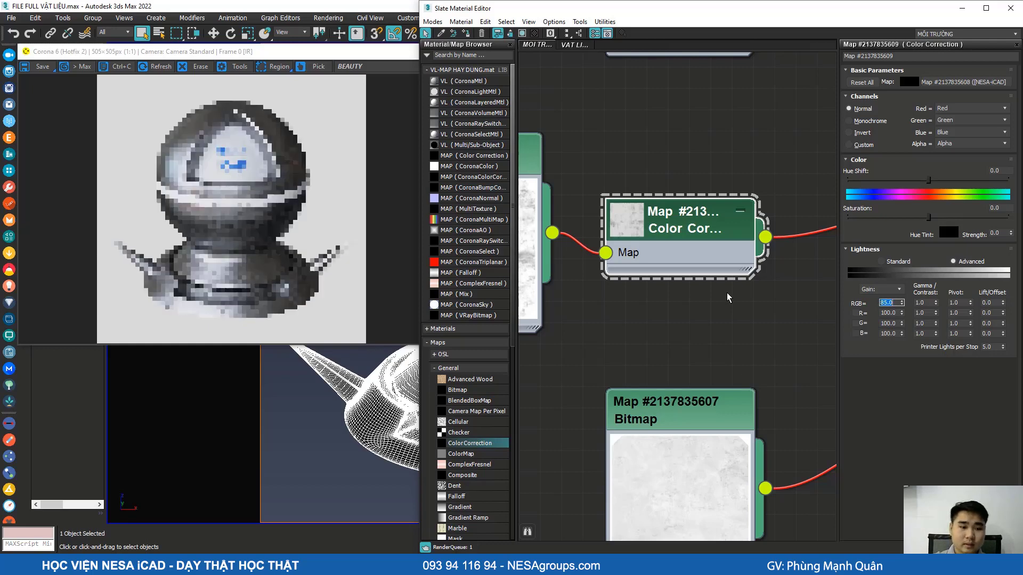
Step: Enlarge the Color Correction node's preview and set its RGB gamma/contrast to 0.8 and RGB gain to 80
{"action": "double_click", "coordinate": [631, 224]}
{"action": "left_click_drag", "start_coordinate": [693, 215], "coordinate": [692, 110]}
{"action": "scroll", "coordinate": [693, 110], "scroll_direction": "down", "scroll_amount": 1}
{"action": "middle_click_drag", "start_coordinate": [693, 110], "coordinate": [721, 167]}
{"action": "left_click_drag", "start_coordinate": [554, 123], "coordinate": [556, 181]}
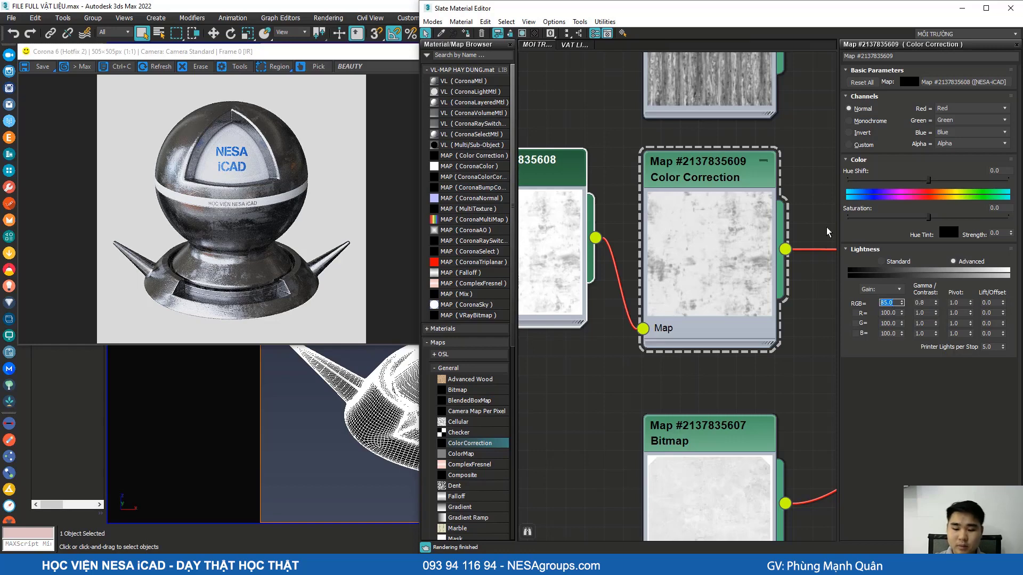
{"action": "key", "text": "Return"}
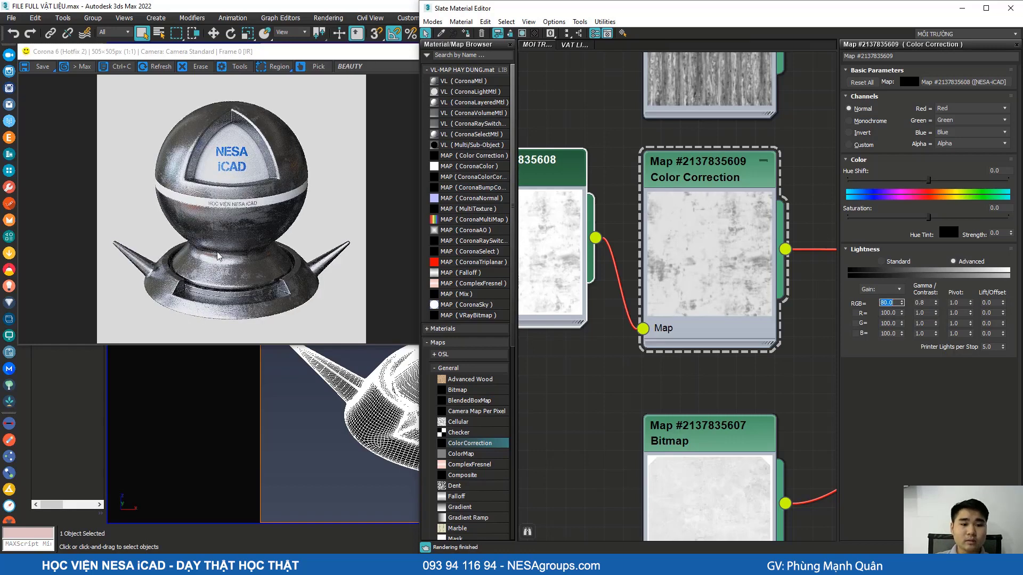
Step: Inspect the corrected worn glossiness across the rendered ball, including its upper dome and middle band
{"action": "scroll", "coordinate": [217, 251], "scroll_direction": "up", "scroll_amount": 1}
{"action": "left_click", "coordinate": [247, 219]}
{"action": "scroll", "coordinate": [231, 240], "scroll_direction": "up", "scroll_amount": 1}
{"action": "scroll", "coordinate": [216, 220], "scroll_direction": "down", "scroll_amount": 1}
{"action": "scroll", "coordinate": [220, 232], "scroll_direction": "up", "scroll_amount": 1}
{"action": "scroll", "coordinate": [218, 221], "scroll_direction": "down", "scroll_amount": 1}
{"action": "middle_click_drag", "start_coordinate": [214, 173], "coordinate": [208, 217]}
{"action": "scroll", "coordinate": [234, 228], "scroll_direction": "up", "scroll_amount": 2}
{"action": "scroll", "coordinate": [246, 230], "scroll_direction": "down", "scroll_amount": 3}
{"action": "left_click", "coordinate": [646, 240]}
{"action": "scroll", "coordinate": [646, 240], "scroll_direction": "down", "scroll_amount": 4}
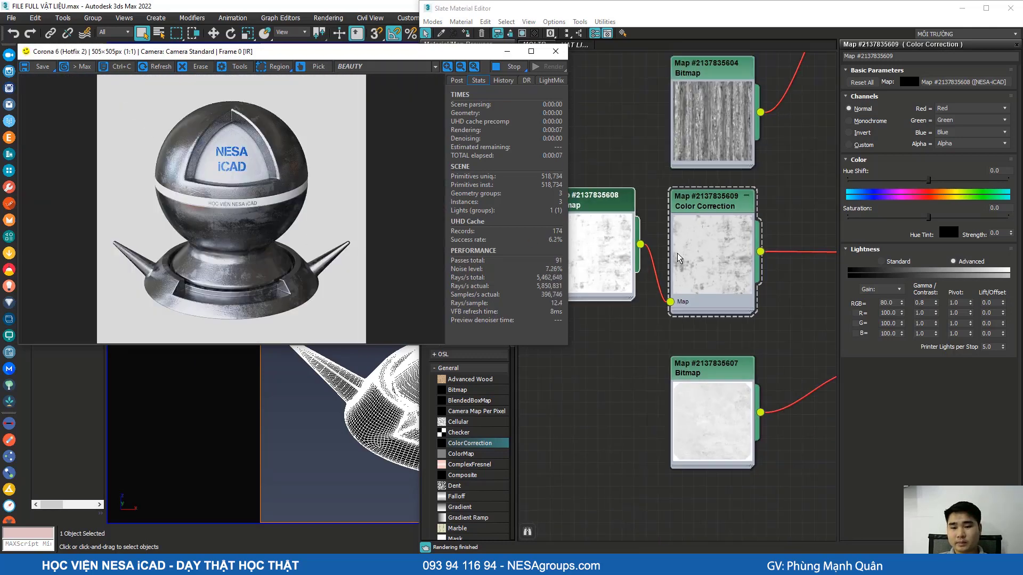
{"action": "left_click", "coordinate": [246, 230]}
{"action": "scroll", "coordinate": [235, 221], "scroll_direction": "up", "scroll_amount": 2}
{"action": "scroll", "coordinate": [238, 243], "scroll_direction": "down", "scroll_amount": 2}
{"action": "scroll", "coordinate": [245, 259], "scroll_direction": "up", "scroll_amount": 2}
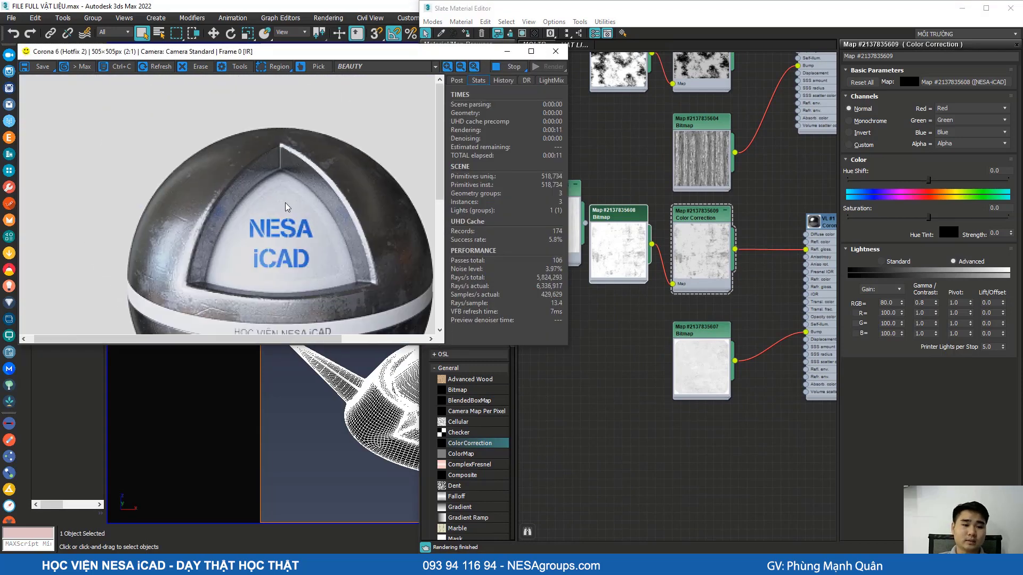
{"action": "scroll", "coordinate": [259, 211], "scroll_direction": "down", "scroll_amount": 2}
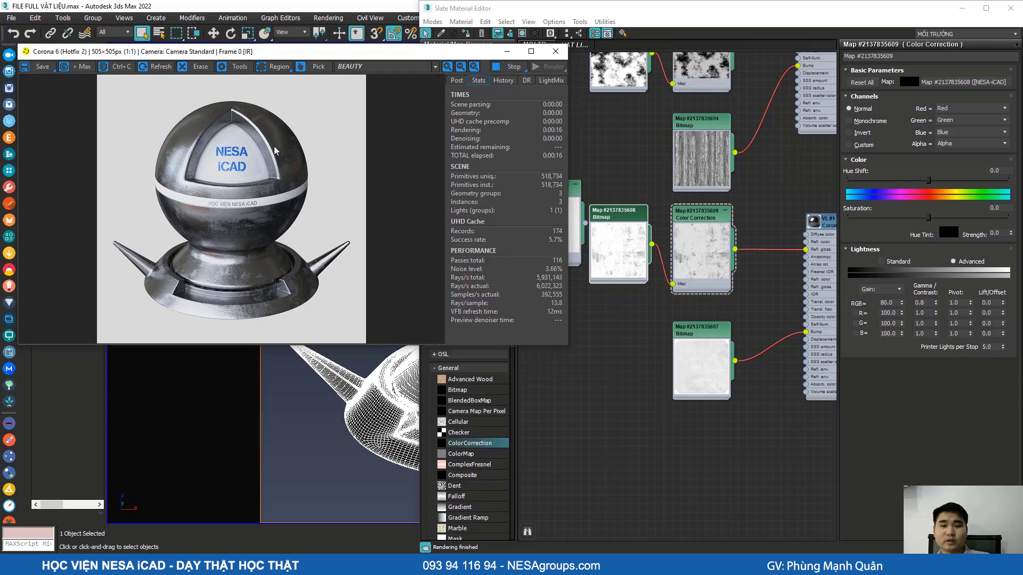
Step: Move the MAPS MASK 017 and Archexteriors4_02_10_dirt bitmap nodes farther from their Color Correction nodes
{"action": "left_click", "coordinate": [665, 240]}
{"action": "scroll", "coordinate": [664, 239], "scroll_direction": "down", "scroll_amount": 5}
{"action": "scroll", "coordinate": [702, 243], "scroll_direction": "up", "scroll_amount": 4}
{"action": "scroll", "coordinate": [660, 218], "scroll_direction": "down", "scroll_amount": 3}
{"action": "left_click_drag", "start_coordinate": [624, 269], "coordinate": [558, 405]}
{"action": "scroll", "coordinate": [634, 289], "scroll_direction": "up", "scroll_amount": 3}
{"action": "left_click_drag", "start_coordinate": [656, 261], "coordinate": [601, 290]}
{"action": "scroll", "coordinate": [716, 258], "scroll_direction": "up", "scroll_amount": 2}
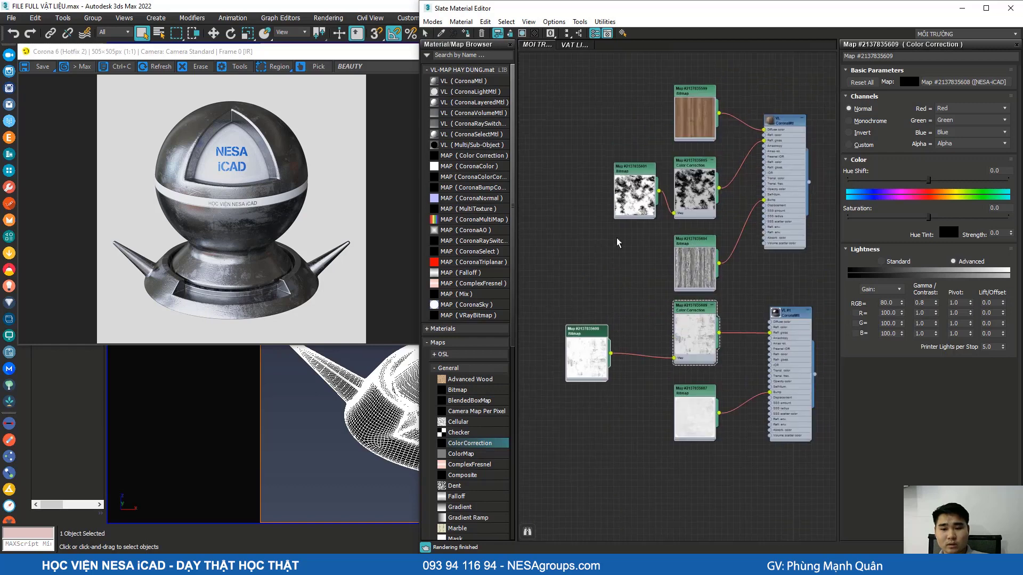
{"action": "double_click", "coordinate": [631, 187]}
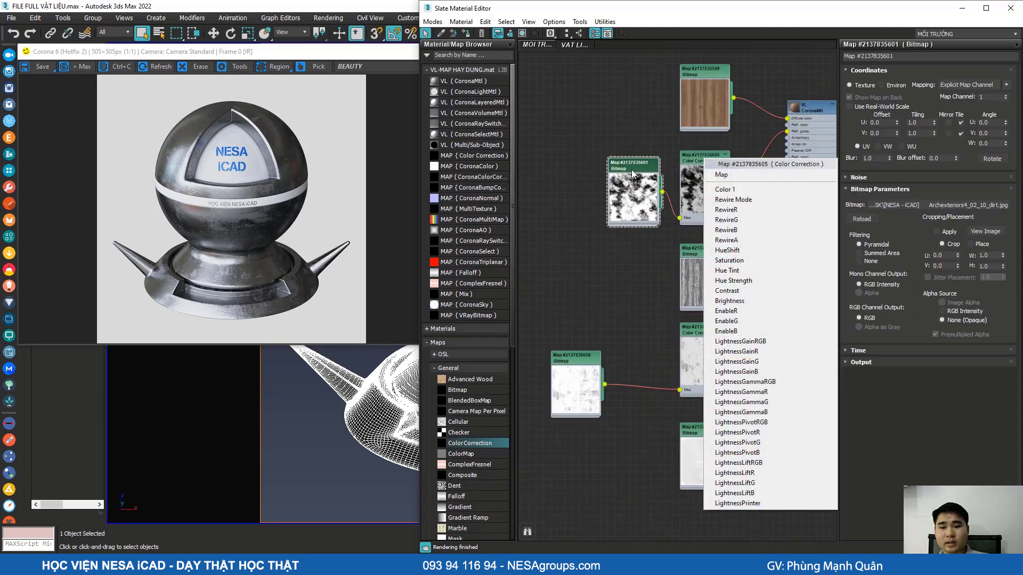
{"action": "left_click_drag", "start_coordinate": [635, 168], "coordinate": [599, 158]}
Step: Shift the VL #1 material network lower, leaving a wider gap beneath the wood material's nodes
{"action": "middle_click_drag", "start_coordinate": [655, 283], "coordinate": [613, 258]}
{"action": "scroll", "coordinate": [612, 219], "scroll_direction": "down", "scroll_amount": 2}
{"action": "scroll", "coordinate": [758, 307], "scroll_direction": "up", "scroll_amount": 3}
{"action": "left_click_drag", "start_coordinate": [703, 298], "coordinate": [699, 354]}
{"action": "middle_click_drag", "start_coordinate": [698, 354], "coordinate": [780, 279]}
{"action": "middle_click_drag", "start_coordinate": [730, 354], "coordinate": [770, 266]}
Step: Review VL #1's node network, checking the maps feeding its reflection glossiness and bump
{"action": "scroll", "coordinate": [769, 266], "scroll_direction": "up", "scroll_amount": 3}
{"action": "middle_click_drag", "start_coordinate": [739, 194], "coordinate": [724, 240]}
{"action": "scroll", "coordinate": [685, 250], "scroll_direction": "up", "scroll_amount": 2}
{"action": "scroll", "coordinate": [724, 240], "scroll_direction": "up", "scroll_amount": 2}
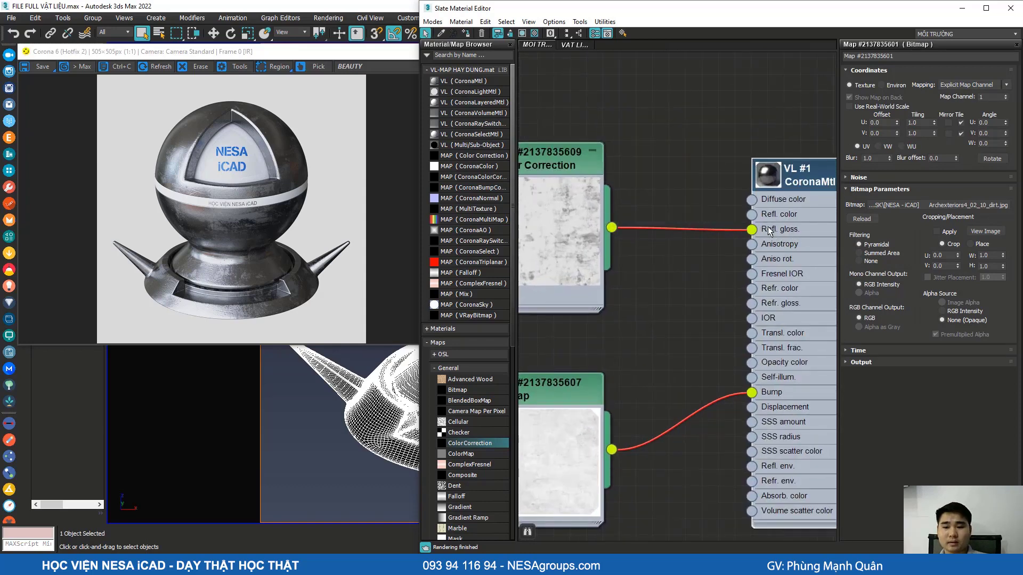
{"action": "scroll", "coordinate": [738, 235], "scroll_direction": "down", "scroll_amount": 2}
{"action": "middle_click_drag", "start_coordinate": [738, 234], "coordinate": [728, 157]}
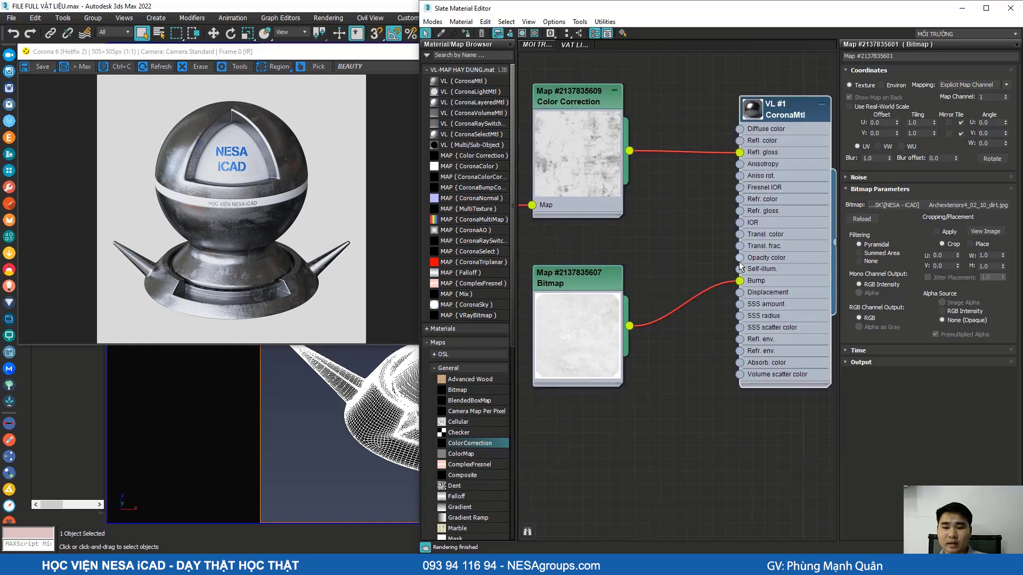
{"action": "scroll", "coordinate": [736, 258], "scroll_direction": "up", "scroll_amount": 3}
{"action": "scroll", "coordinate": [737, 288], "scroll_direction": "down", "scroll_amount": 5}
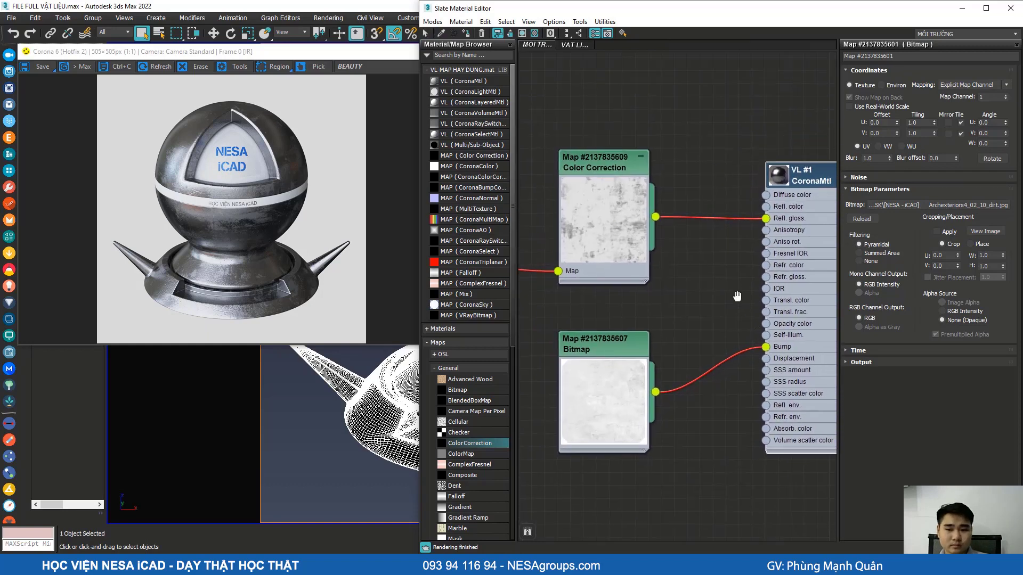
{"action": "scroll", "coordinate": [648, 291], "scroll_direction": "up", "scroll_amount": 2}
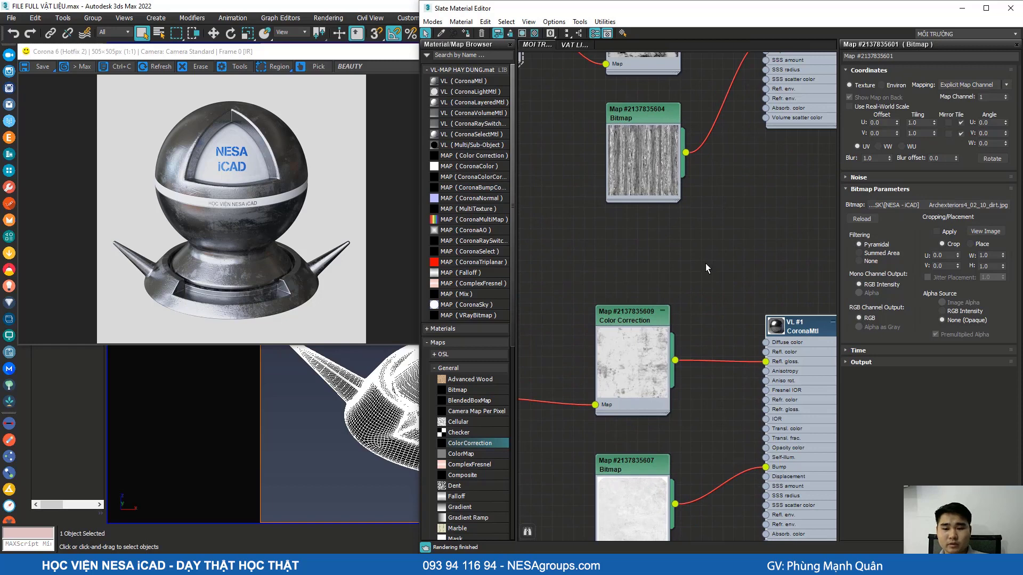
{"action": "scroll", "coordinate": [796, 358], "scroll_direction": "up", "scroll_amount": 2}
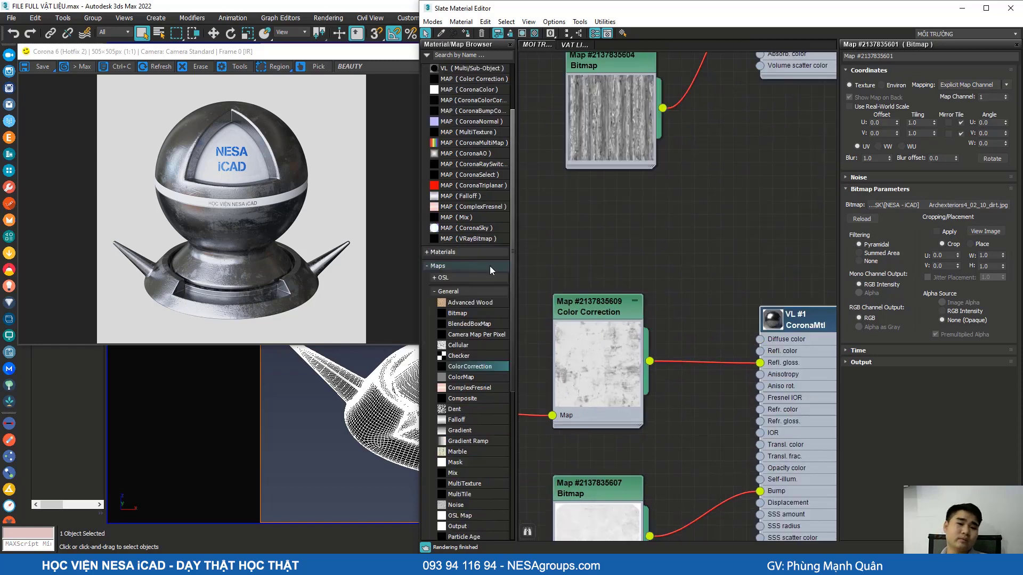
{"action": "scroll", "coordinate": [634, 272], "scroll_direction": "down", "scroll_amount": 3}
{"action": "middle_click_drag", "start_coordinate": [637, 275], "coordinate": [665, 184]}
{"action": "scroll", "coordinate": [658, 312], "scroll_direction": "down", "scroll_amount": 1}
{"action": "scroll", "coordinate": [732, 272], "scroll_direction": "up", "scroll_amount": 3}
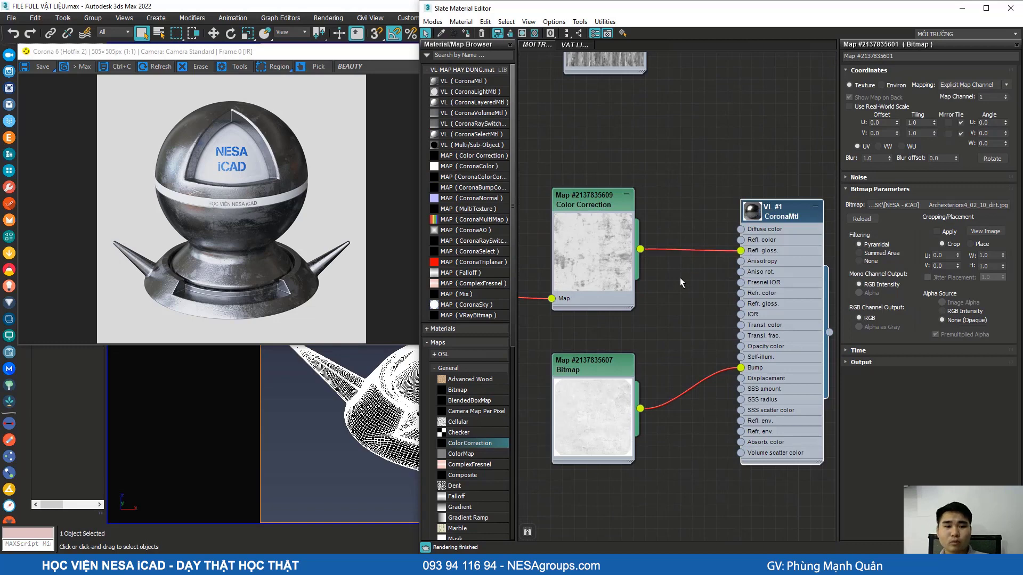
{"action": "scroll", "coordinate": [675, 324], "scroll_direction": "down", "scroll_amount": 1}
{"action": "middle_click_drag", "start_coordinate": [687, 261], "coordinate": [709, 166]}
{"action": "scroll", "coordinate": [674, 288], "scroll_direction": "up", "scroll_amount": 4}
{"action": "scroll", "coordinate": [672, 283], "scroll_direction": "down", "scroll_amount": 2}
{"action": "scroll", "coordinate": [661, 245], "scroll_direction": "down", "scroll_amount": 2}
{"action": "middle_click_drag", "start_coordinate": [662, 245], "coordinate": [647, 327]}
{"action": "scroll", "coordinate": [751, 283], "scroll_direction": "up", "scroll_amount": 5}
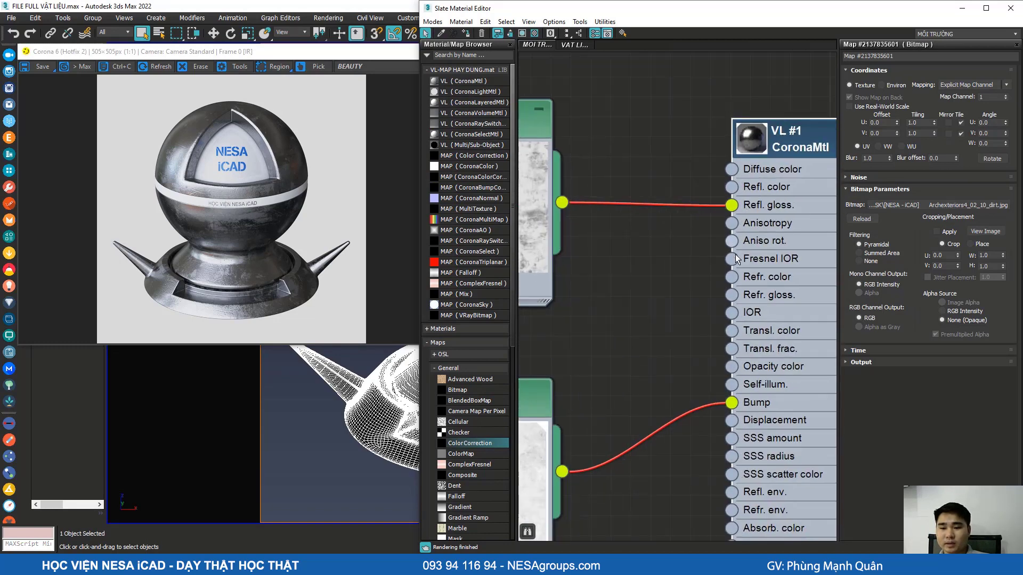
{"action": "scroll", "coordinate": [685, 305], "scroll_direction": "down", "scroll_amount": 1}
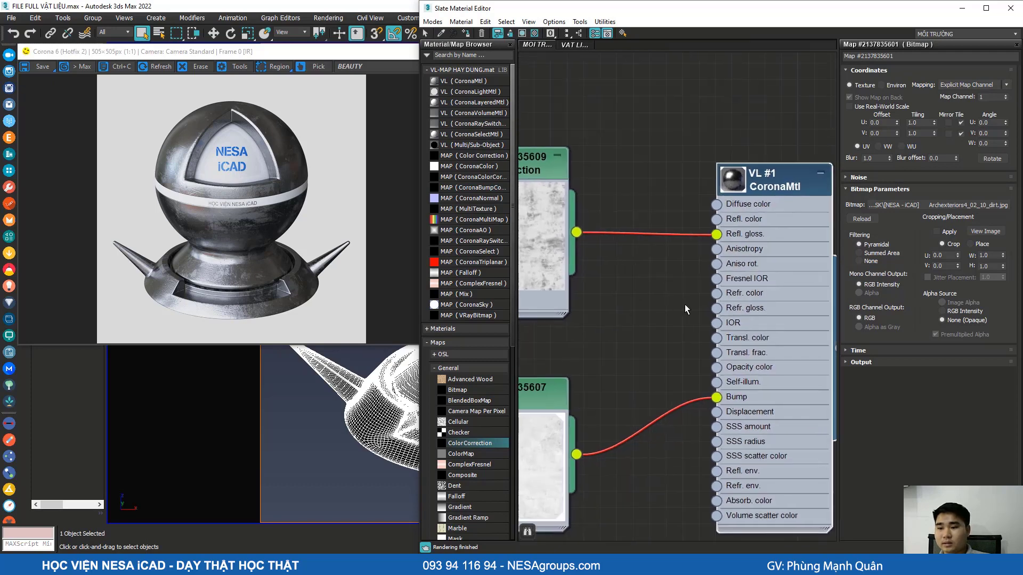
Step: Open the VL #1 material's parameters and compare its node network with the wood material's network above it
{"action": "double_click", "coordinate": [777, 191]}
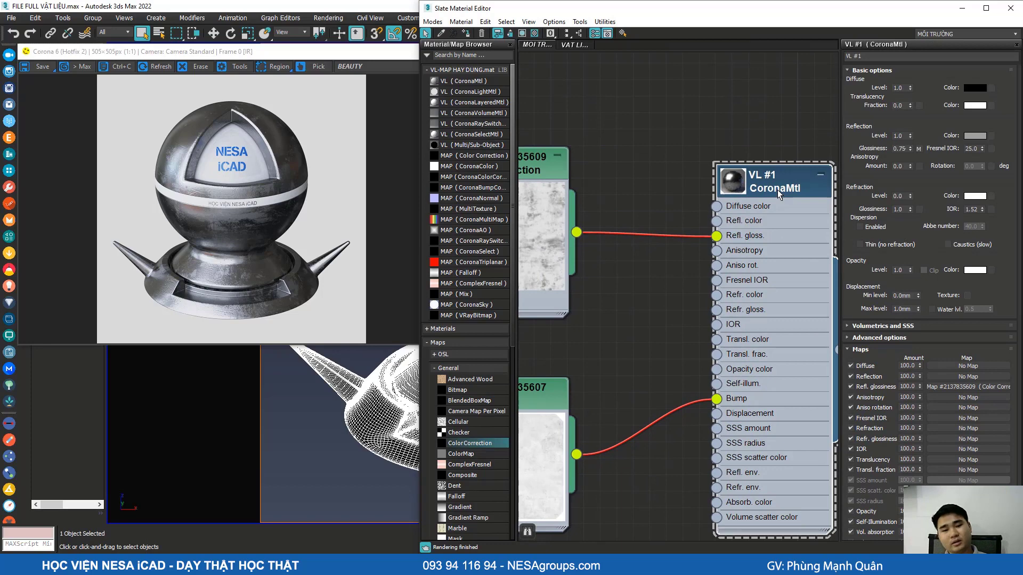
{"action": "scroll", "coordinate": [657, 365], "scroll_direction": "down", "scroll_amount": 4}
{"action": "mouse_move", "coordinate": [658, 365]}
{"action": "middle_mouse_down"}
{"action": "mouse_move", "coordinate": [619, 375]}
{"action": "mouse_move", "coordinate": [649, 376]}
{"action": "middle_mouse_up"}
{"action": "scroll", "coordinate": [689, 282], "scroll_direction": "down", "scroll_amount": 2}
{"action": "middle_click_drag", "start_coordinate": [666, 300], "coordinate": [689, 283]}
{"action": "scroll", "coordinate": [690, 281], "scroll_direction": "up", "scroll_amount": 3}
{"action": "left_click_drag", "start_coordinate": [733, 256], "coordinate": [742, 250]}
{"action": "scroll", "coordinate": [709, 229], "scroll_direction": "down", "scroll_amount": 2}
{"action": "middle_click_drag", "start_coordinate": [686, 213], "coordinate": [674, 252]}
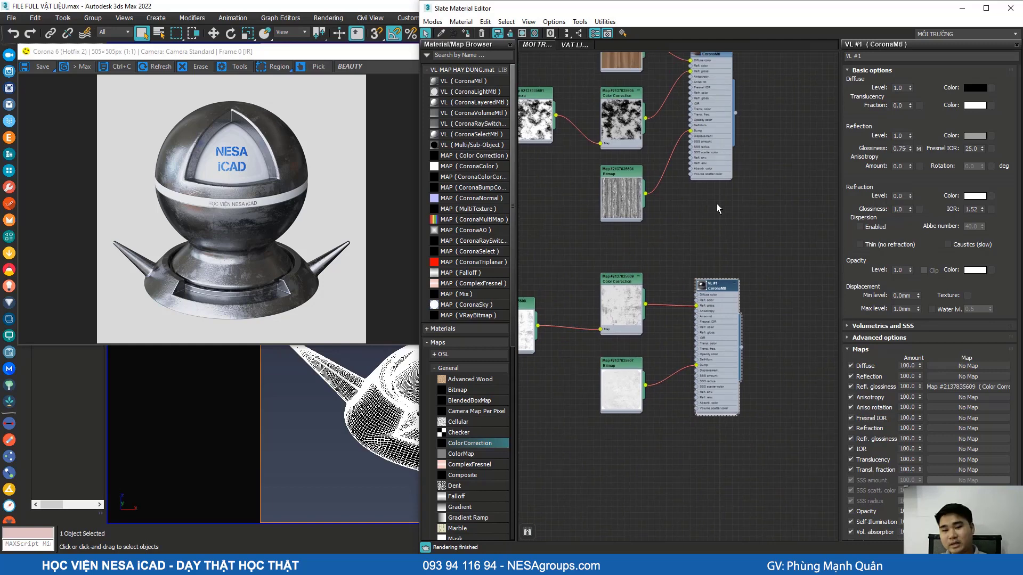
Step: Examine the scratched metal on the rendered ball's middle band, and review the complete wood and VL #1 node networks
{"action": "scroll", "coordinate": [258, 184], "scroll_direction": "up", "scroll_amount": 1}
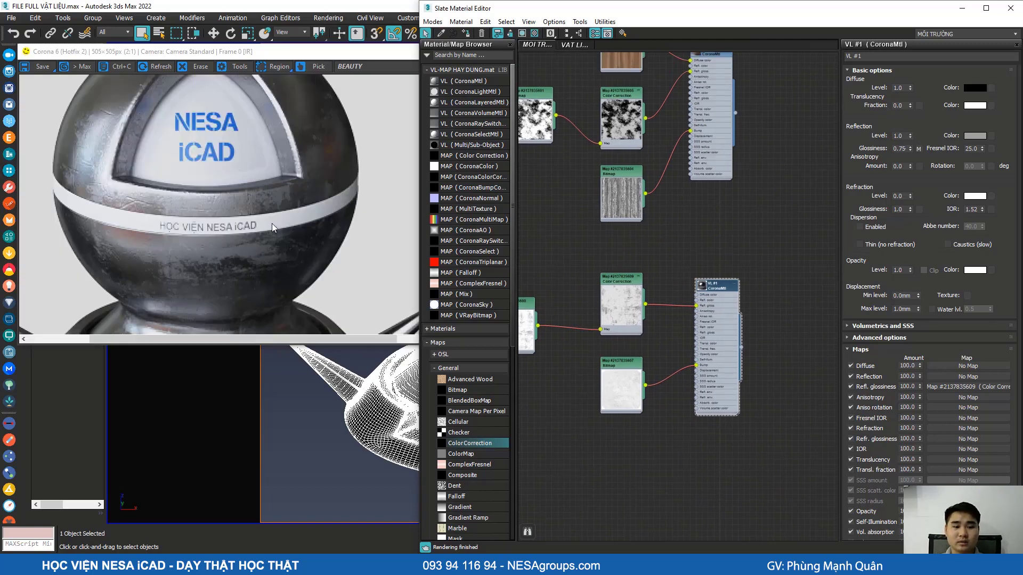
{"action": "scroll", "coordinate": [280, 226], "scroll_direction": "down", "scroll_amount": 1}
{"action": "left_click", "coordinate": [788, 266]}
{"action": "scroll", "coordinate": [712, 362], "scroll_direction": "down", "scroll_amount": 6}
{"action": "scroll", "coordinate": [707, 251], "scroll_direction": "up", "scroll_amount": 6}
{"action": "middle_click_drag", "start_coordinate": [707, 324], "coordinate": [706, 255]}
{"action": "scroll", "coordinate": [712, 260], "scroll_direction": "down", "scroll_amount": 1}
{"action": "scroll", "coordinate": [708, 261], "scroll_direction": "up", "scroll_amount": 2}
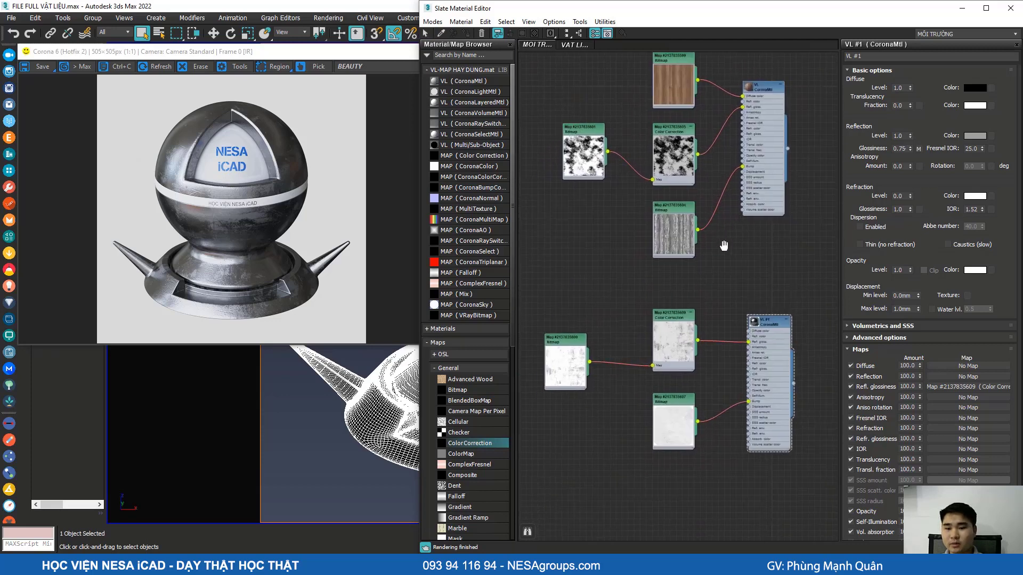
{"action": "middle_click_drag", "start_coordinate": [730, 213], "coordinate": [728, 230]}
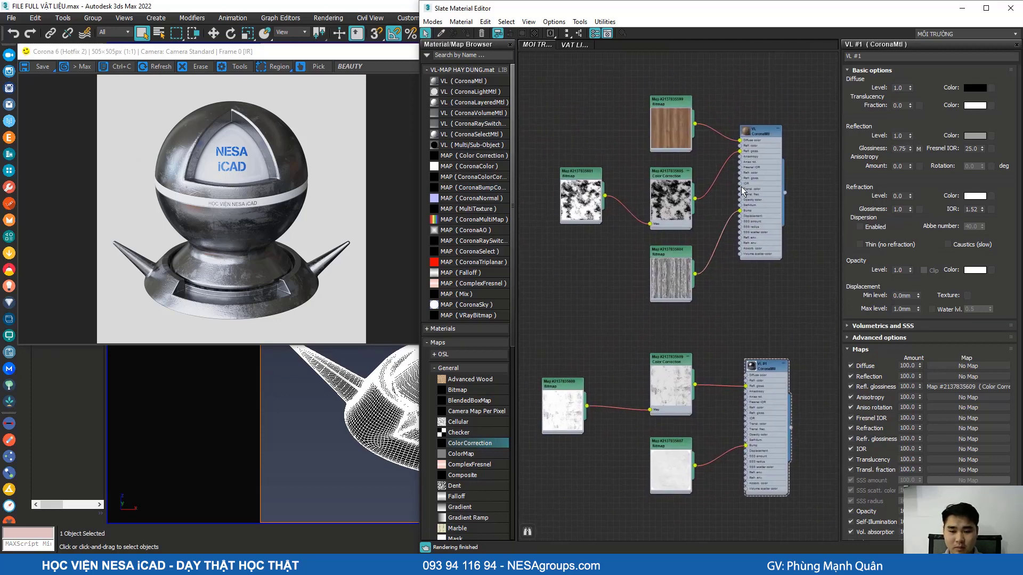
Step: Move the MAPS MASK 017 bitmap node closer to VL #1's Color Correction node and slightly lower, roughly level with its map input
{"action": "middle_click_drag", "start_coordinate": [722, 270], "coordinate": [726, 241]}
{"action": "scroll", "coordinate": [674, 223], "scroll_direction": "up", "scroll_amount": 2}
{"action": "left_click", "coordinate": [675, 228]}
{"action": "scroll", "coordinate": [730, 295], "scroll_direction": "down", "scroll_amount": 2}
{"action": "middle_click_drag", "start_coordinate": [730, 294], "coordinate": [718, 285]}
{"action": "left_click_drag", "start_coordinate": [567, 377], "coordinate": [591, 371]}
{"action": "middle_click_drag", "start_coordinate": [593, 367], "coordinate": [605, 350]}
{"action": "scroll", "coordinate": [605, 350], "scroll_direction": "up", "scroll_amount": 2}
{"action": "left_click_drag", "start_coordinate": [606, 351], "coordinate": [606, 366]}
Step: Lower the Archexteriors4_02_10_dirt bitmap node to its Color Correction's map input, in line with the MAPS MASK 017 bitmap node beneath it
{"action": "middle_click", "coordinate": [621, 293]}
{"action": "scroll", "coordinate": [618, 298], "scroll_direction": "down", "scroll_amount": 1}
{"action": "left_click_drag", "start_coordinate": [605, 143], "coordinate": [611, 172]}
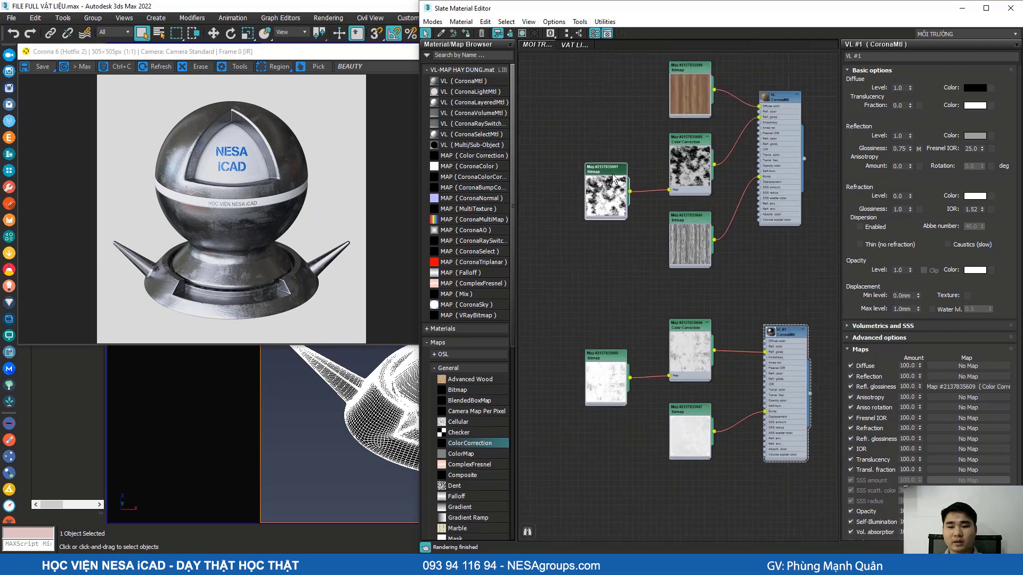
{"action": "scroll", "coordinate": [695, 282], "scroll_direction": "up", "scroll_amount": 2}
{"action": "middle_click_drag", "start_coordinate": [691, 292], "coordinate": [662, 353]}
{"action": "scroll", "coordinate": [694, 297], "scroll_direction": "down", "scroll_amount": 2}
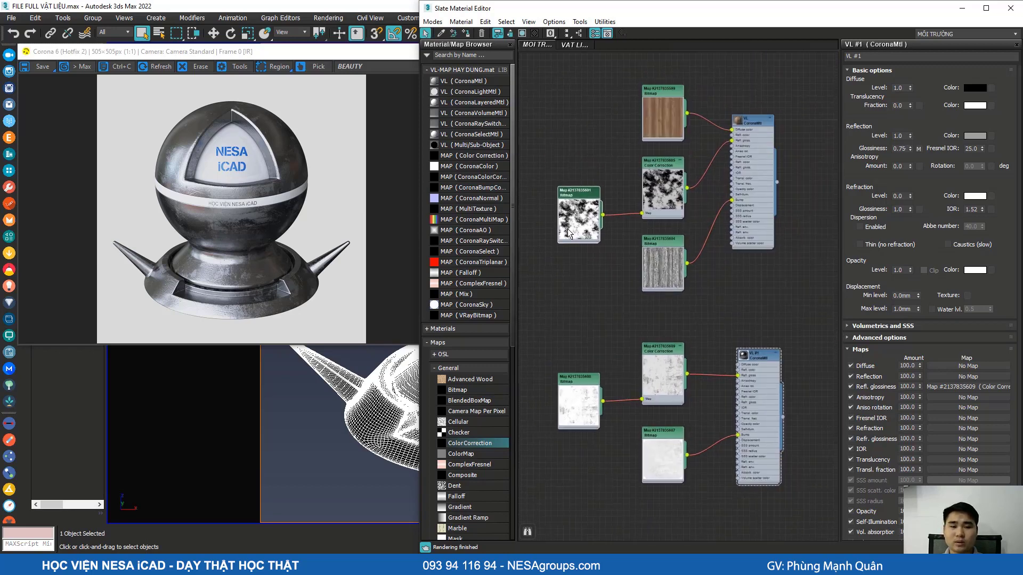